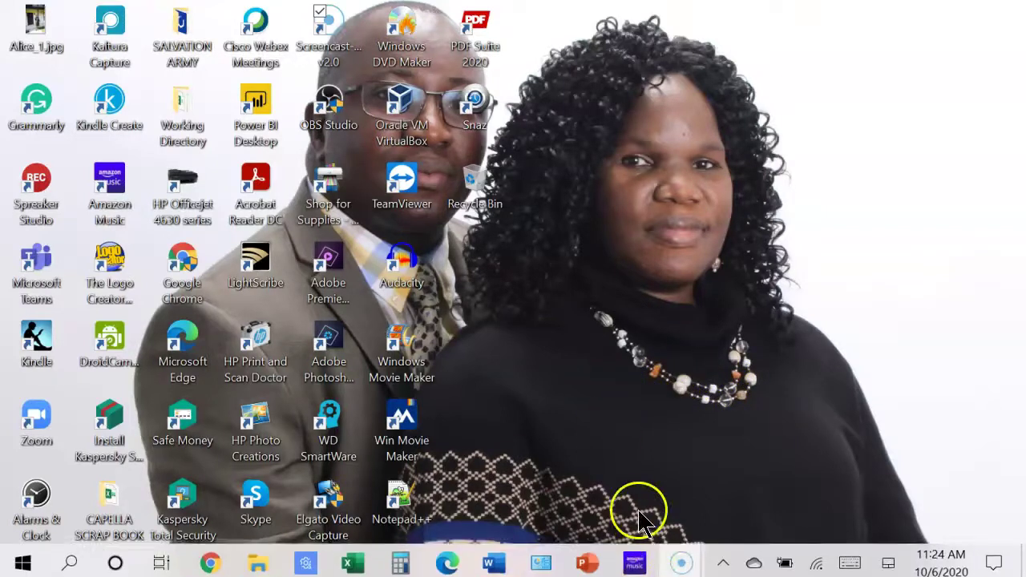
Step: Switch to the open Word paper on HP Inc's business strategy and examine its title page, running head and first body pages
mouse_move(508, 573)
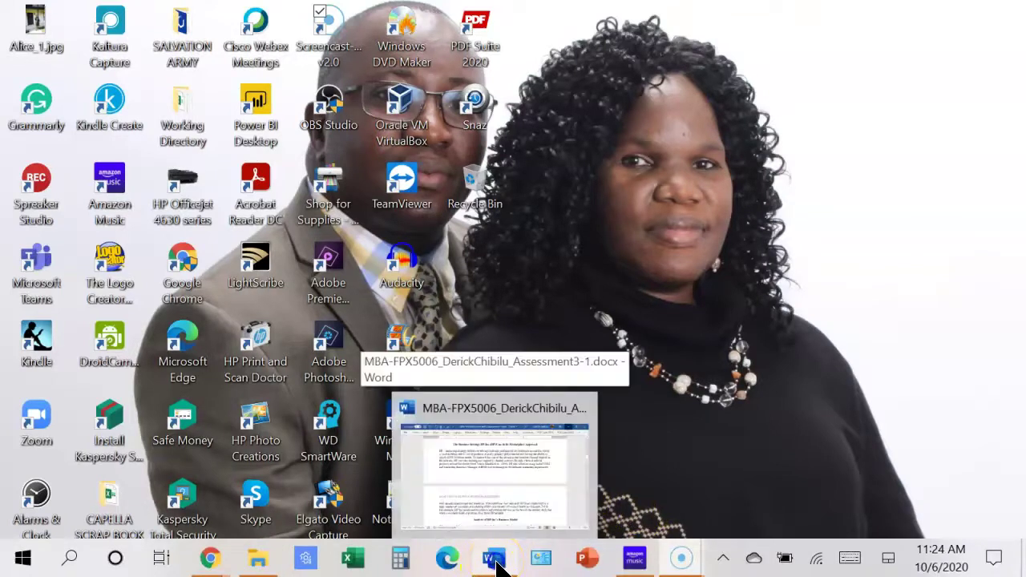
click(495, 511)
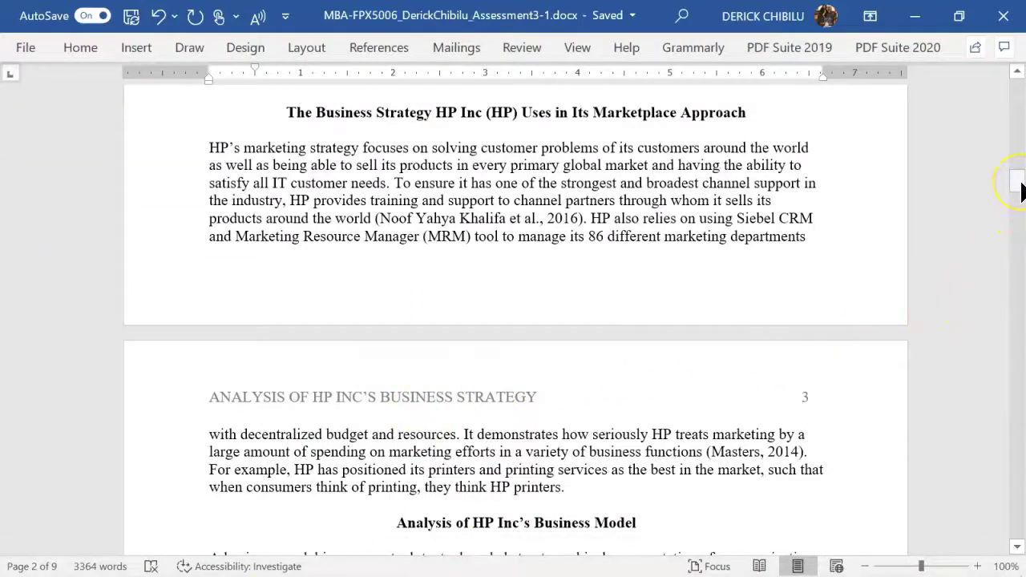
drag(1022, 192, 1021, 191)
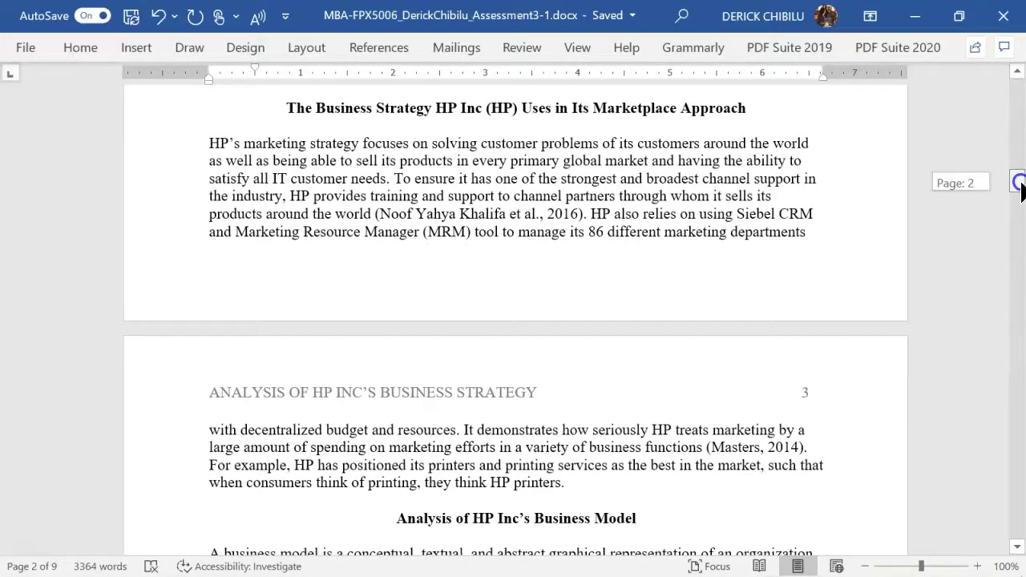
drag(1019, 186, 1014, 57)
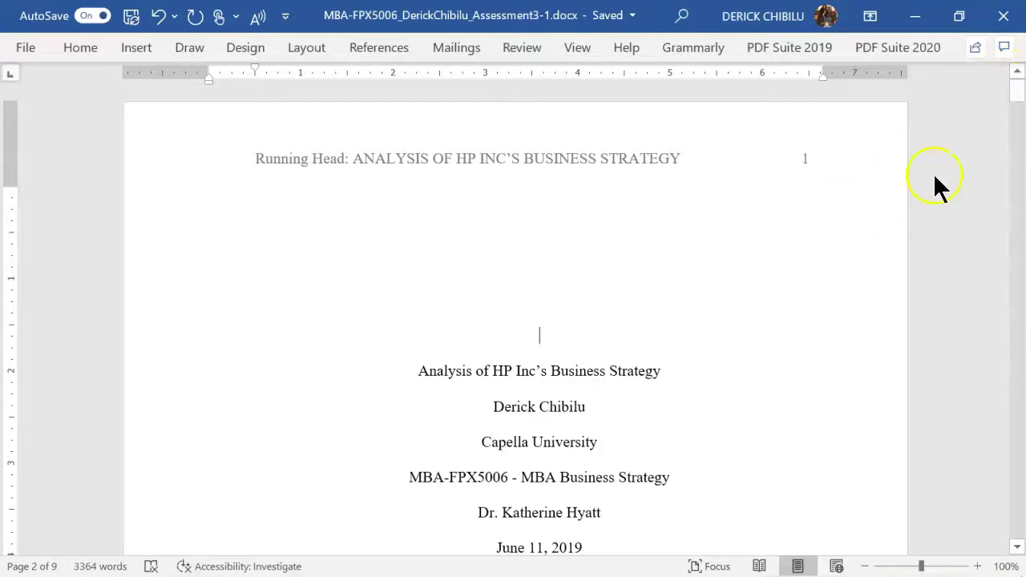
drag(1018, 95, 1018, 154)
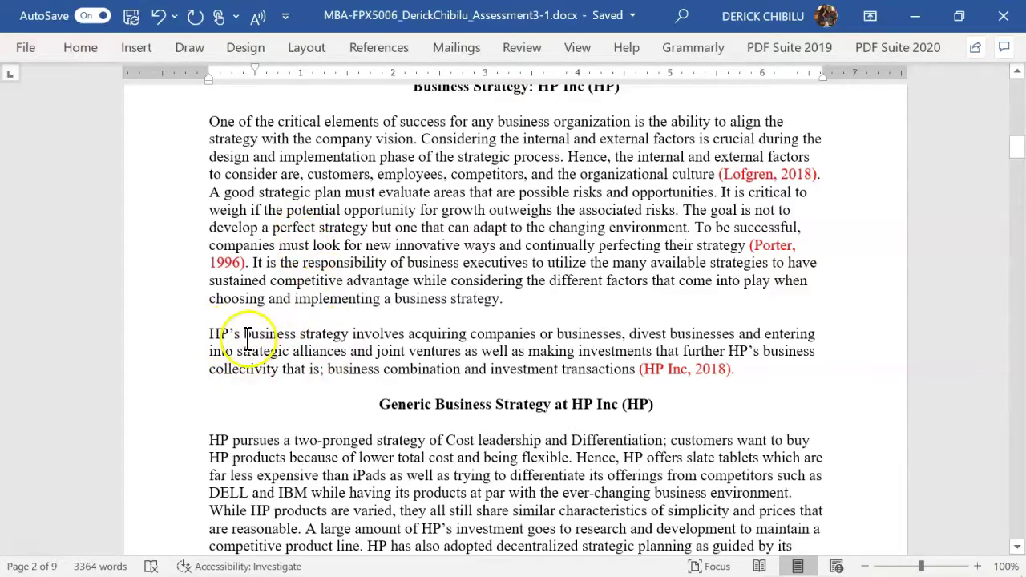
key(ctrl+Home)
scroll(630, 309, up, 1)
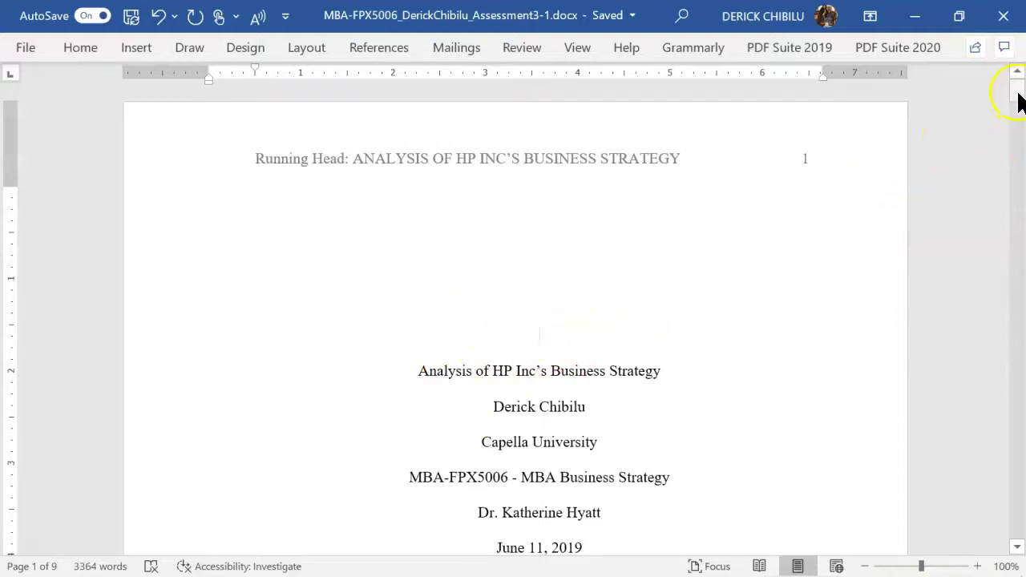
drag(1019, 98, 1019, 105)
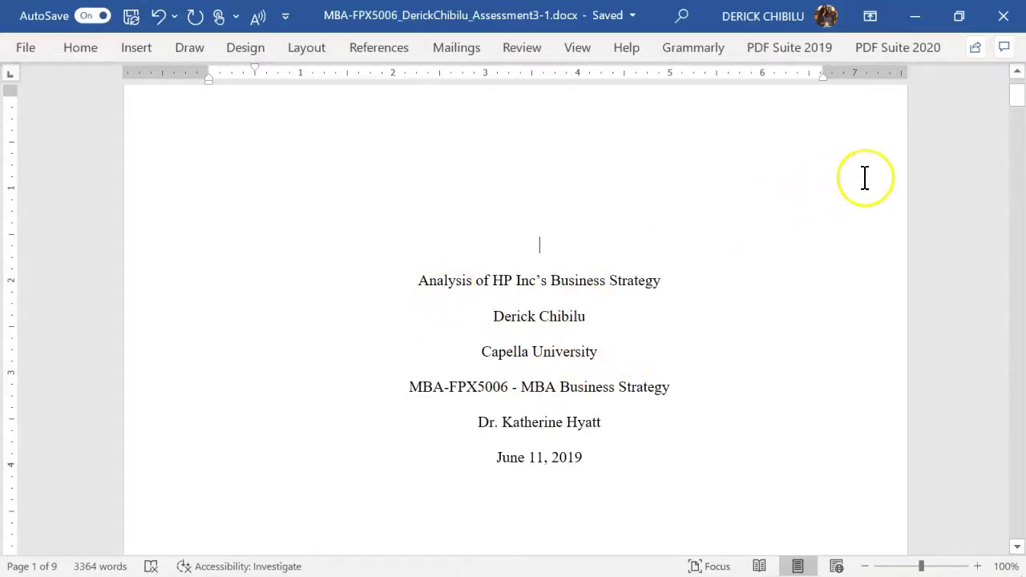
drag(1016, 104, 1019, 127)
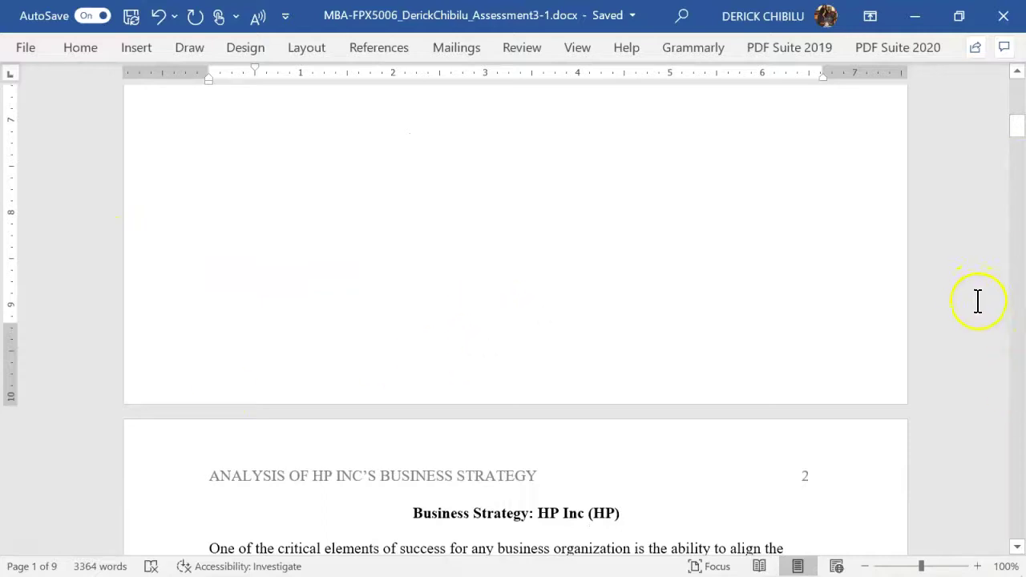
drag(1020, 138, 1018, 90)
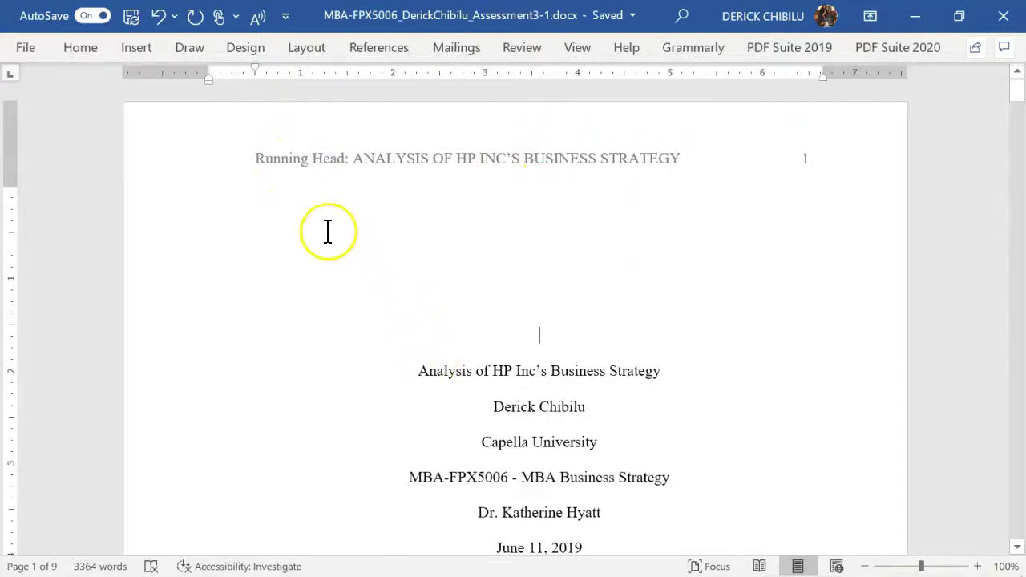
mouse_move(641, 561)
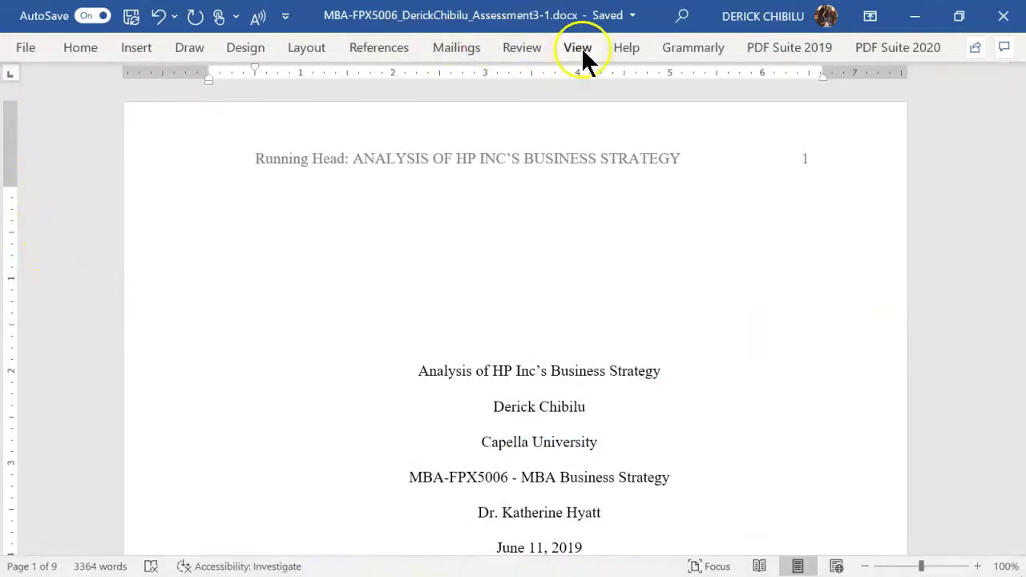
Step: Create a new blank document and close the Grammarly pane
click(26, 50)
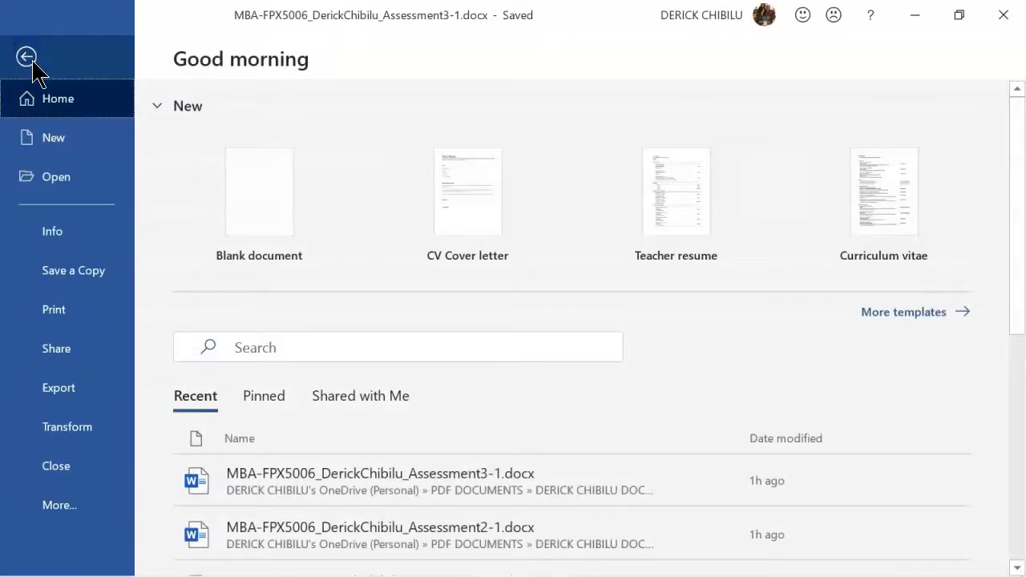
click(234, 172)
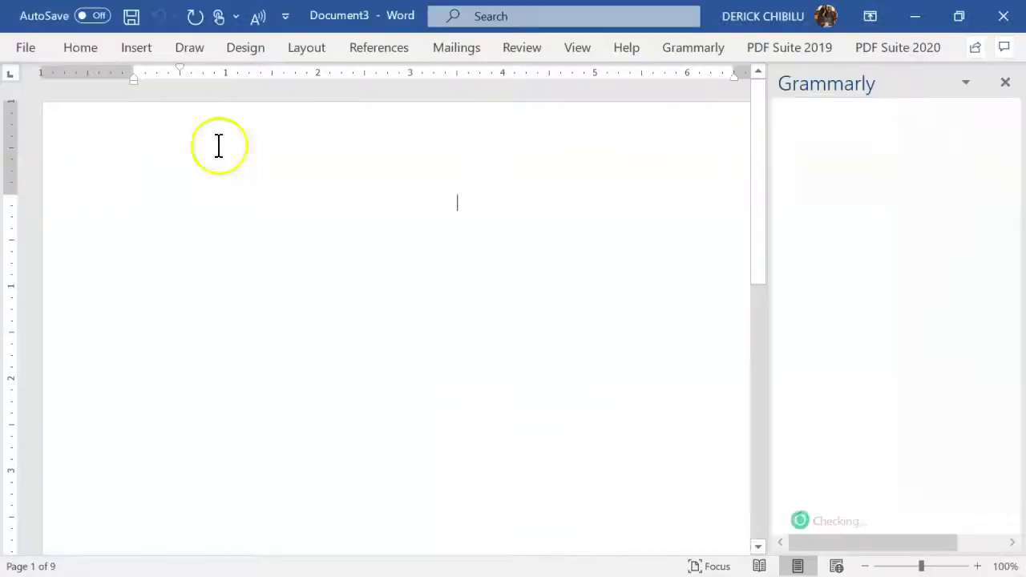
click(1005, 83)
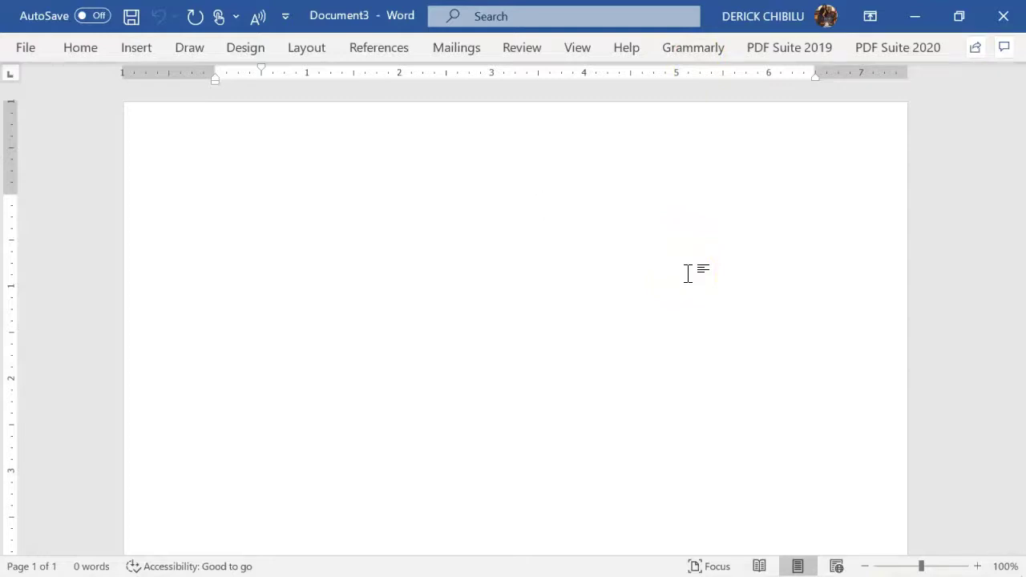
click(687, 288)
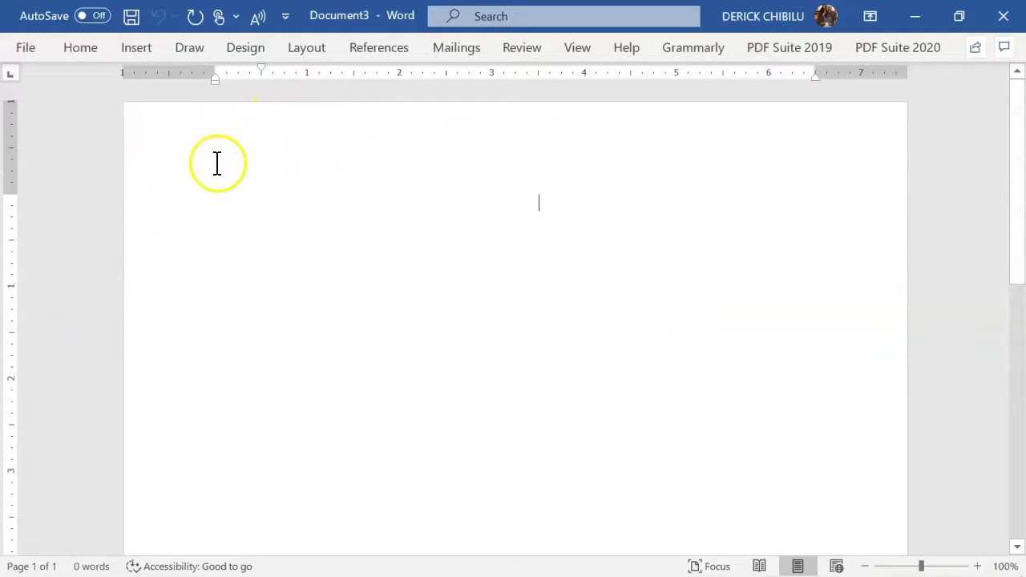
Step: Apply the Normal page margins of 1" on all sides to the blank document
click(307, 48)
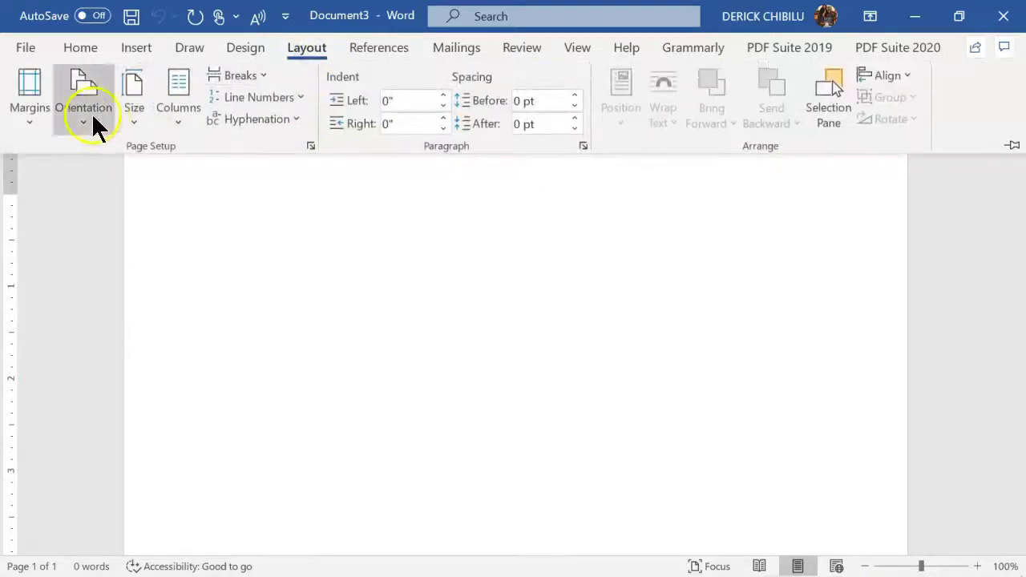
click(32, 120)
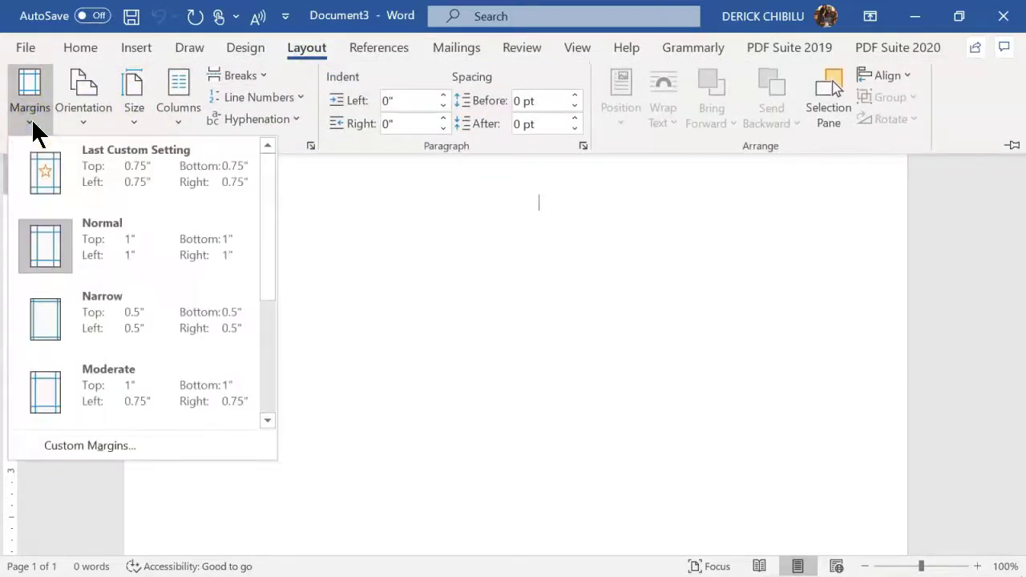
click(83, 240)
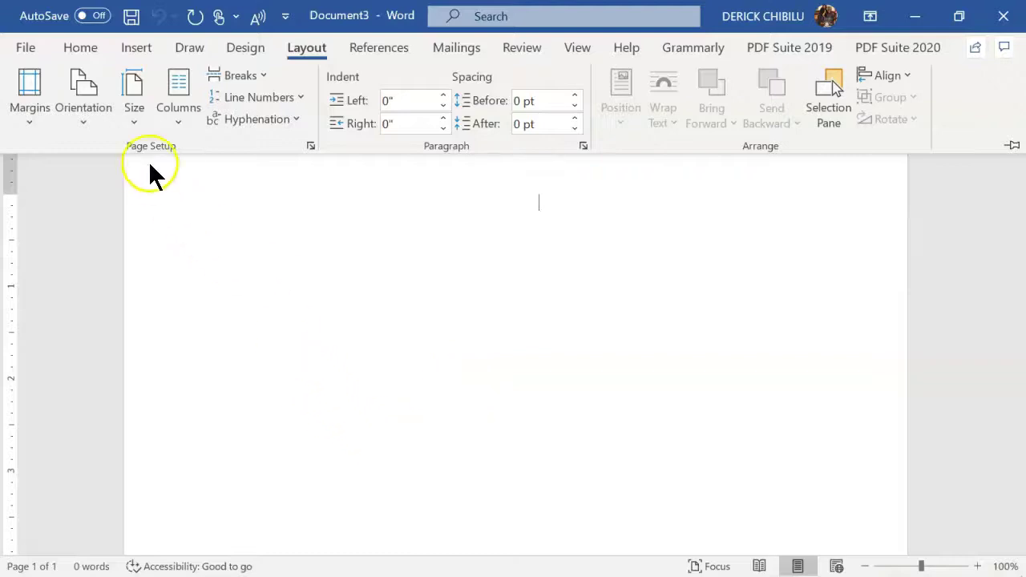
Step: Open the detailed font settings and choose Calibri at size 11
click(81, 48)
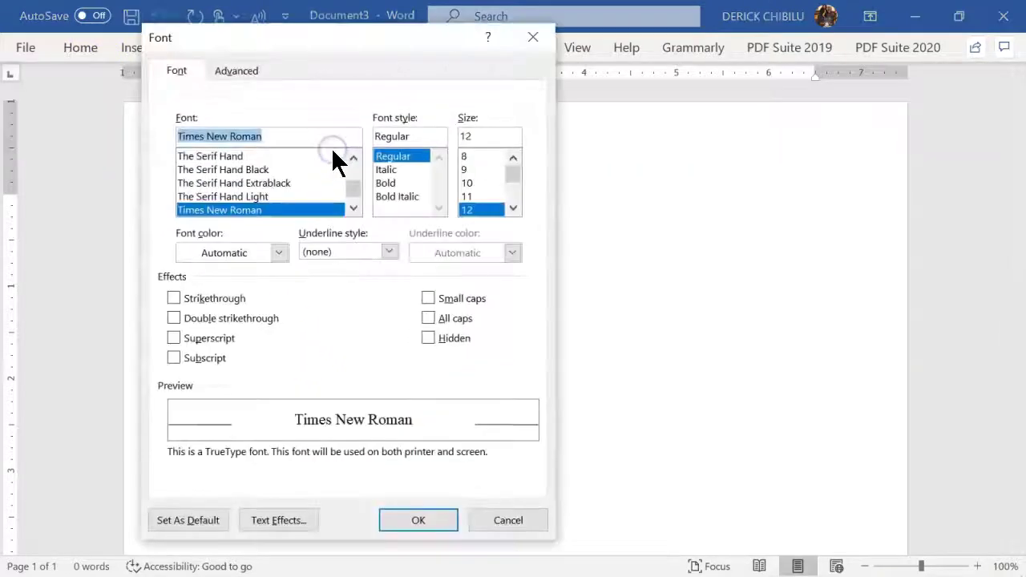
drag(181, 137, 278, 130)
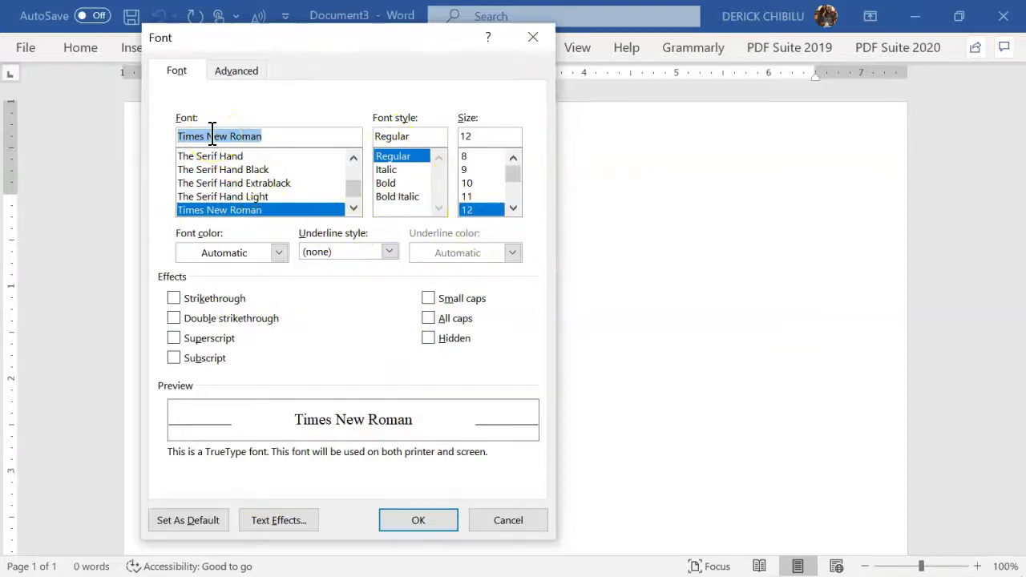
text(c)
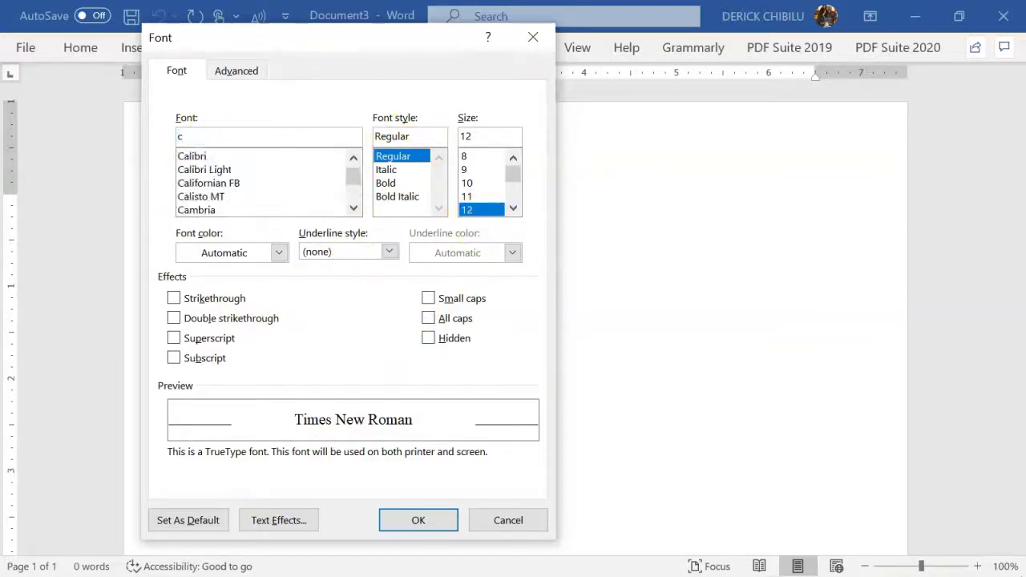
click(198, 157)
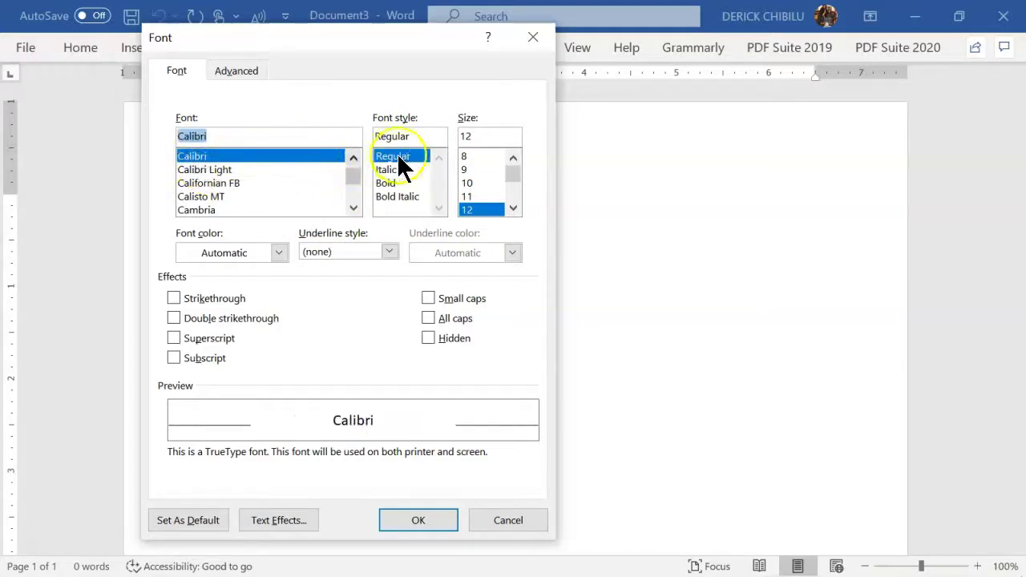
click(468, 196)
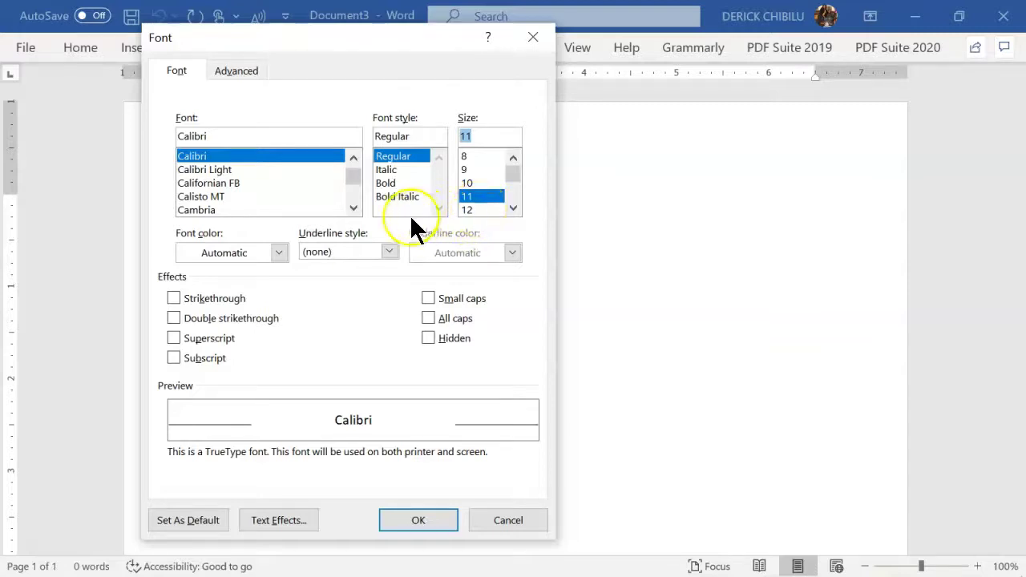
Step: Change the font selection to Arial
drag(226, 134, 162, 141)
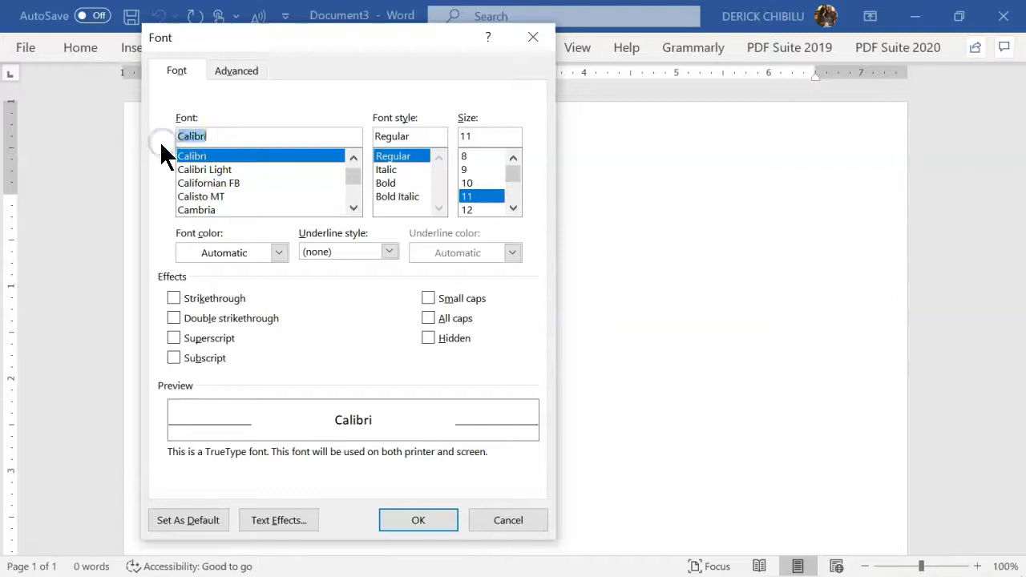
text(a)
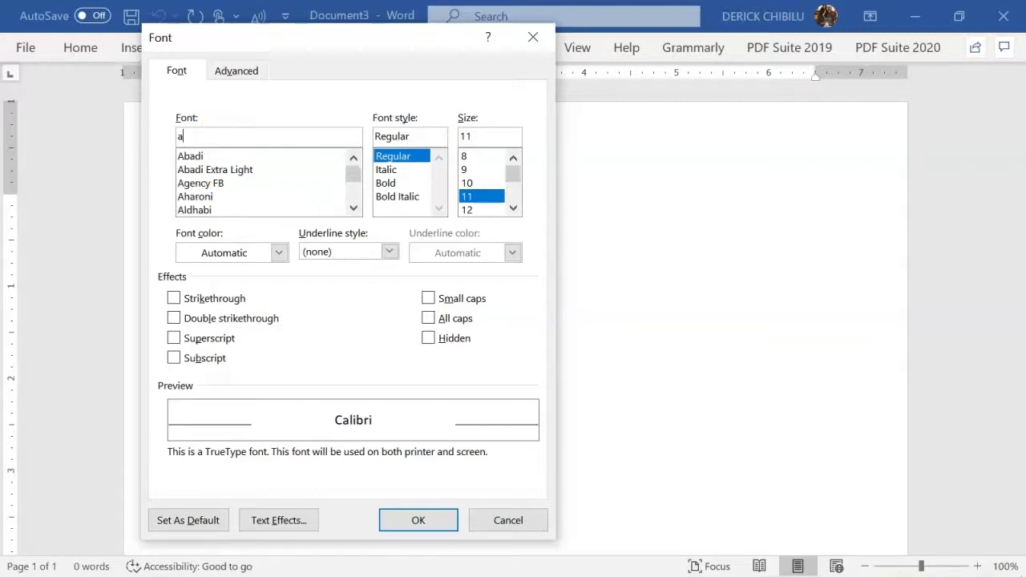
text(r)
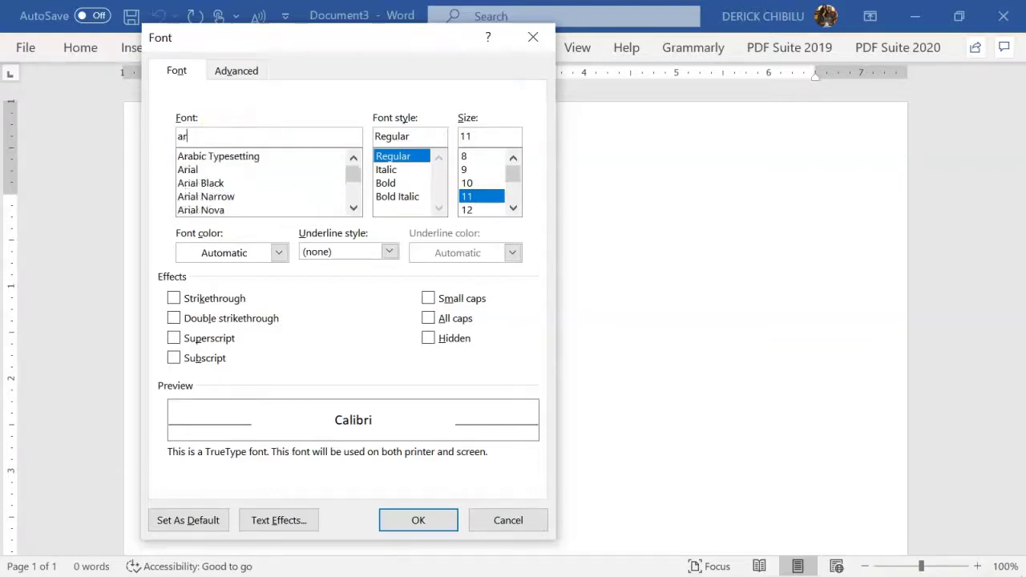
click(195, 169)
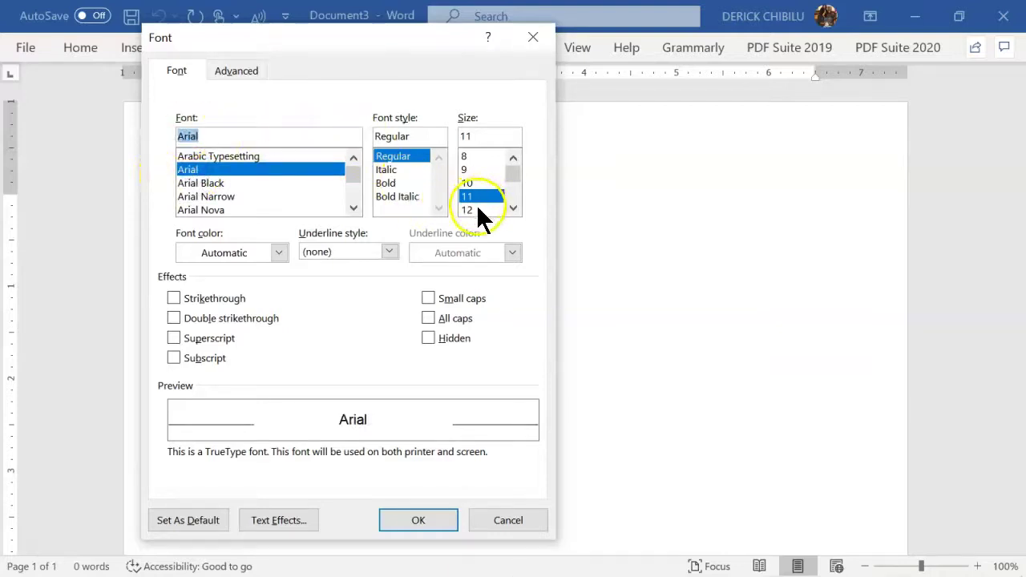
Step: Choose Times New Roman and make it the default font for all documents based on the Normal.dotm template
text(ti)
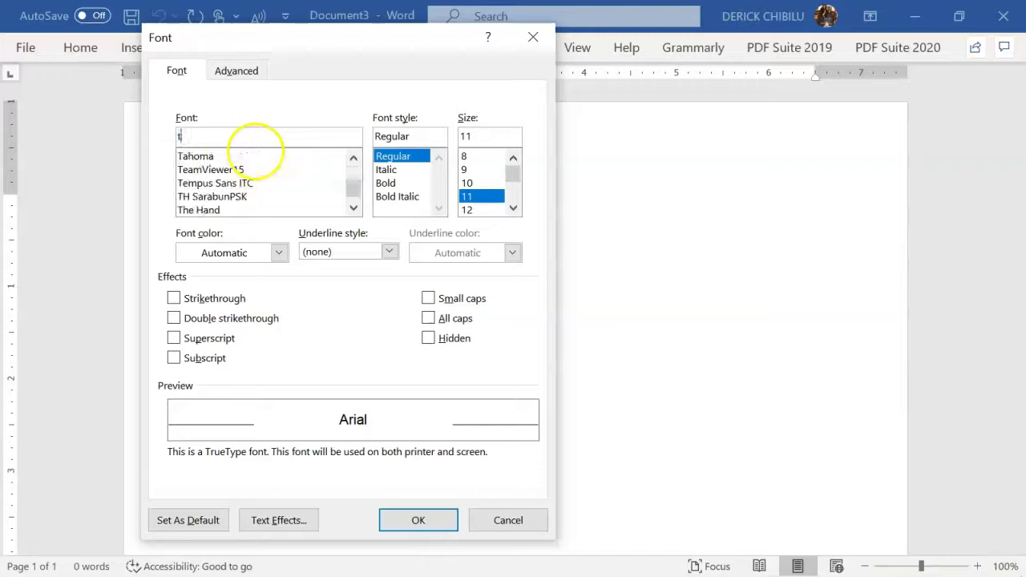
click(241, 158)
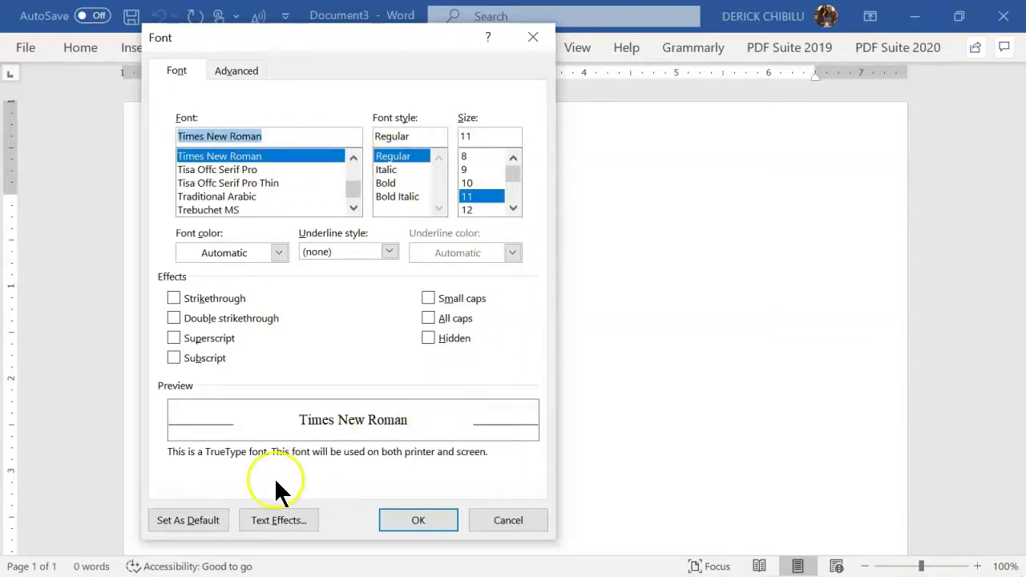
click(192, 521)
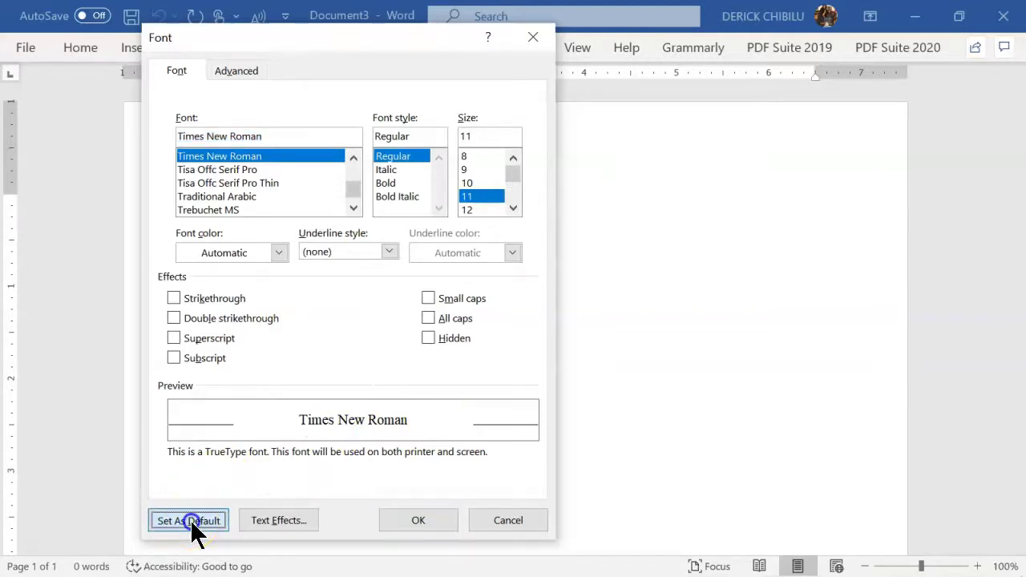
click(419, 271)
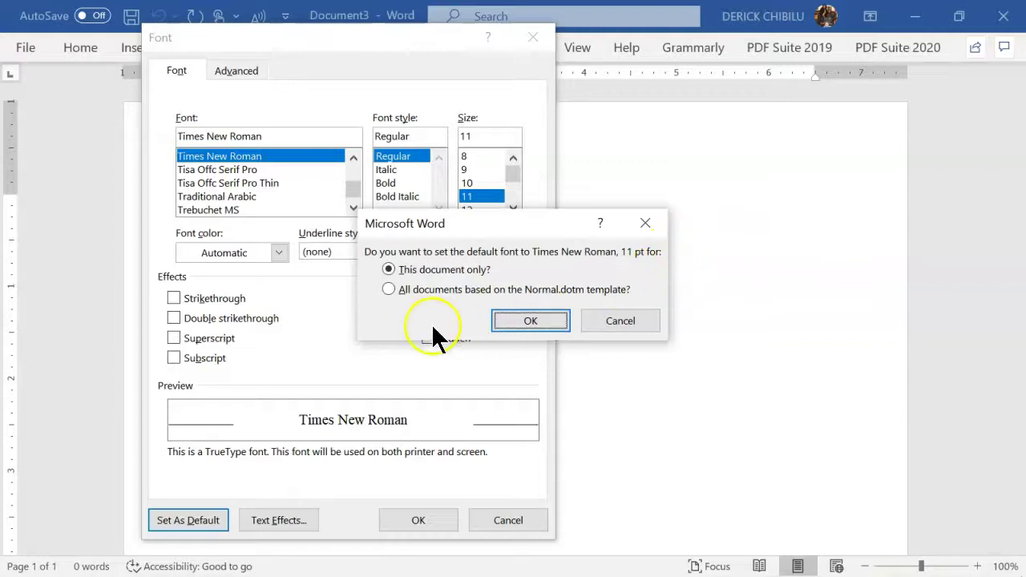
click(389, 288)
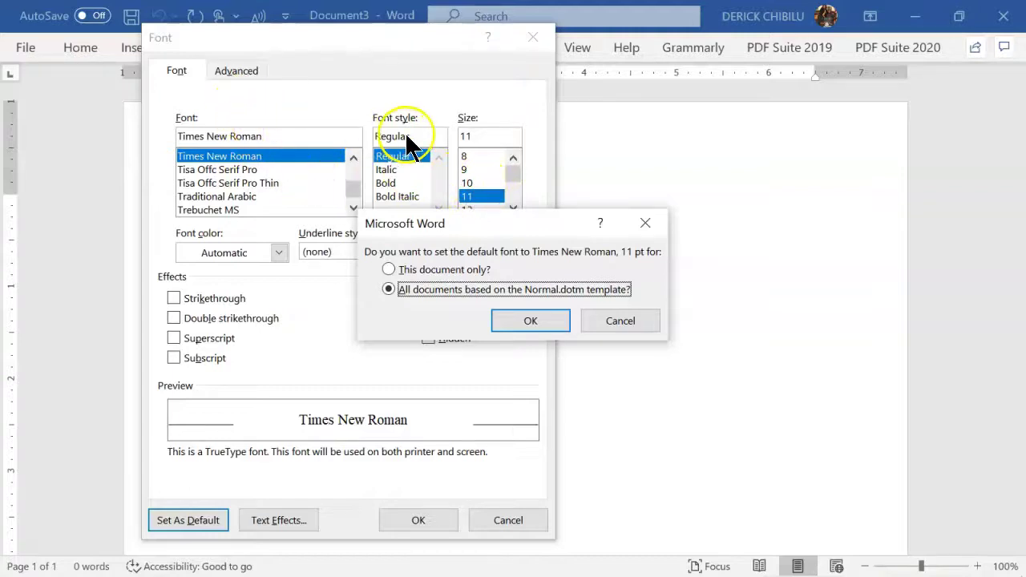
click(538, 321)
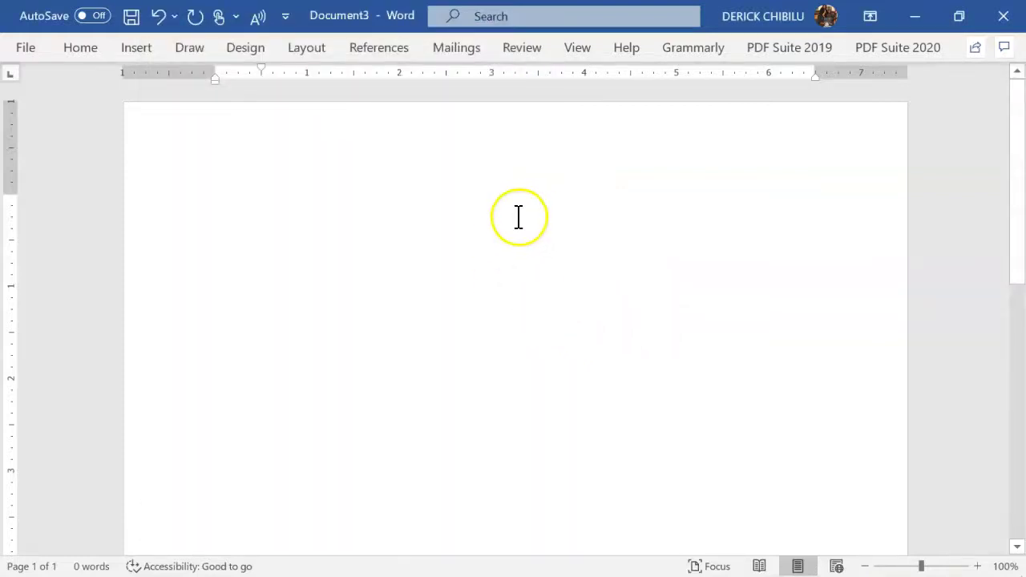
Step: Open the detailed paragraph settings for the blank document and set the special indentation to First line by 0.5"
click(78, 52)
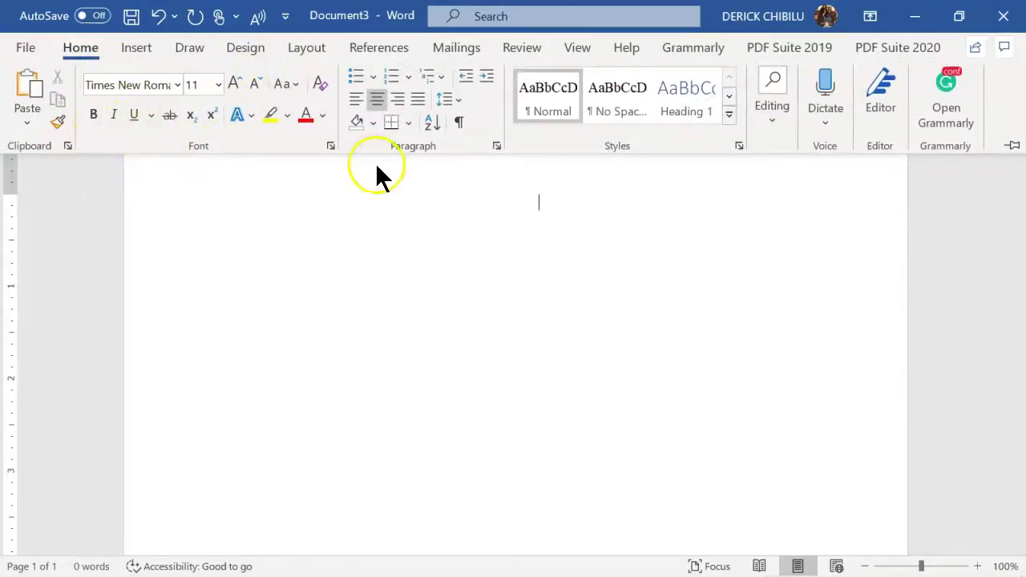
click(497, 145)
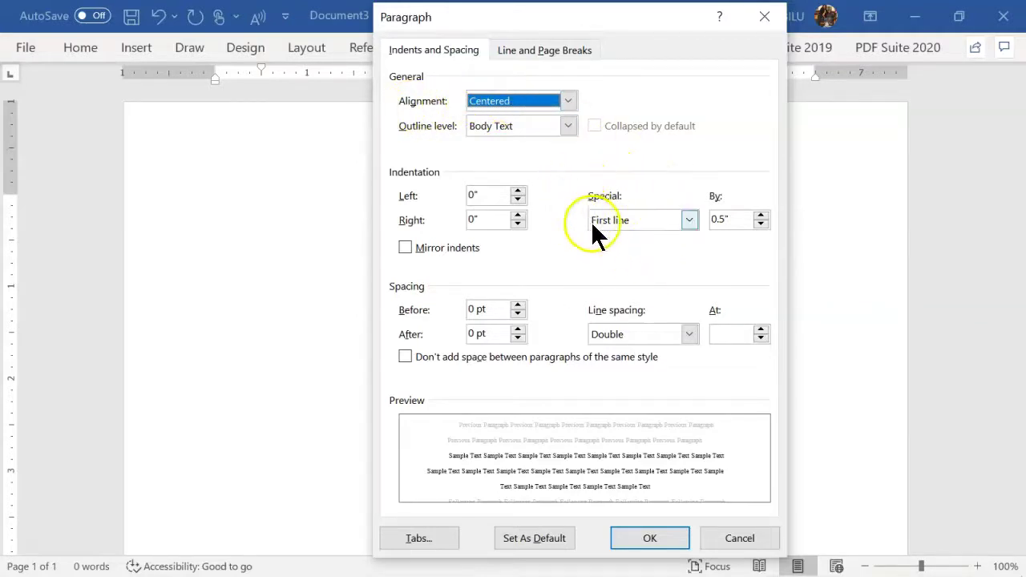
click(688, 222)
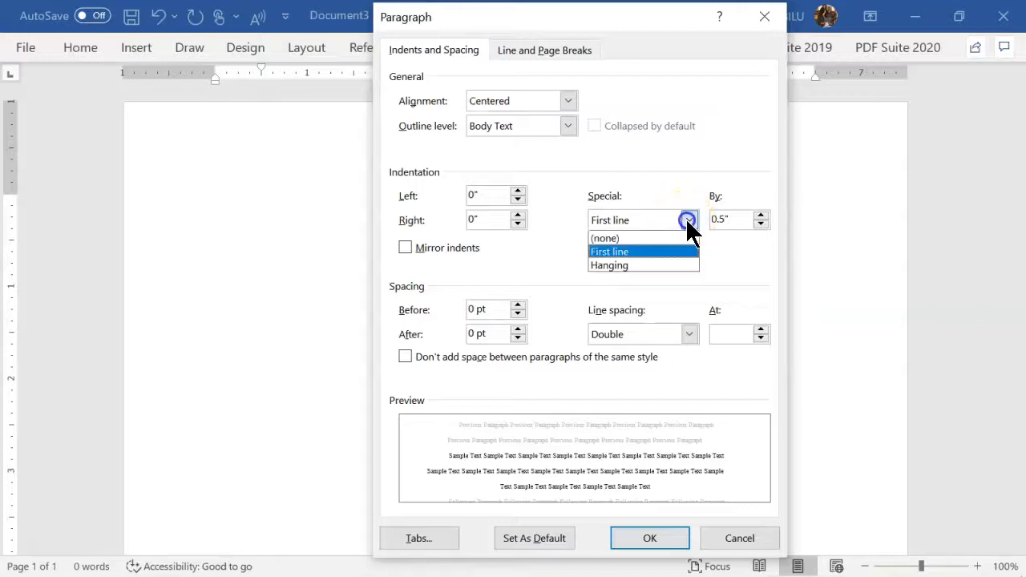
click(628, 238)
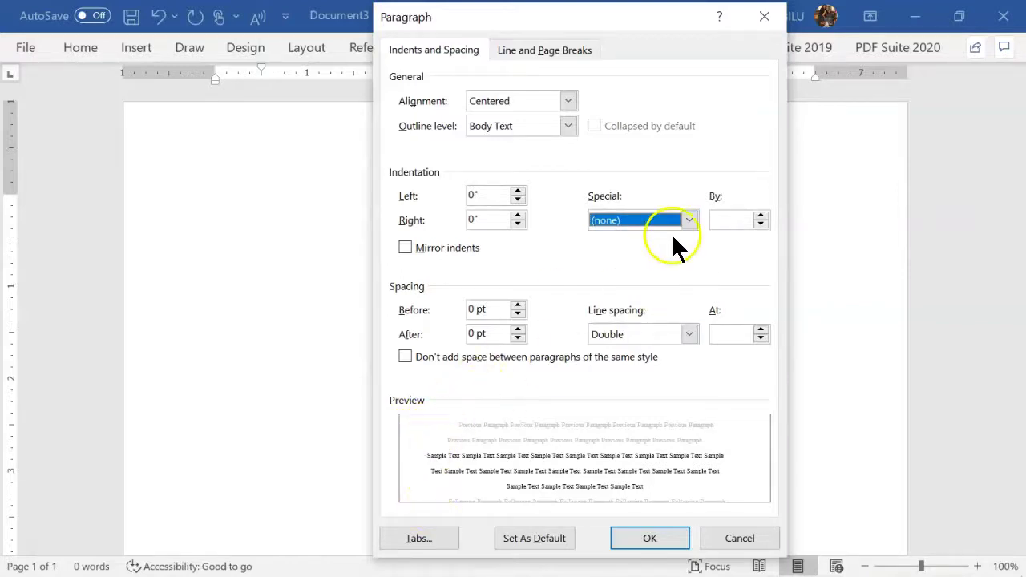
click(693, 218)
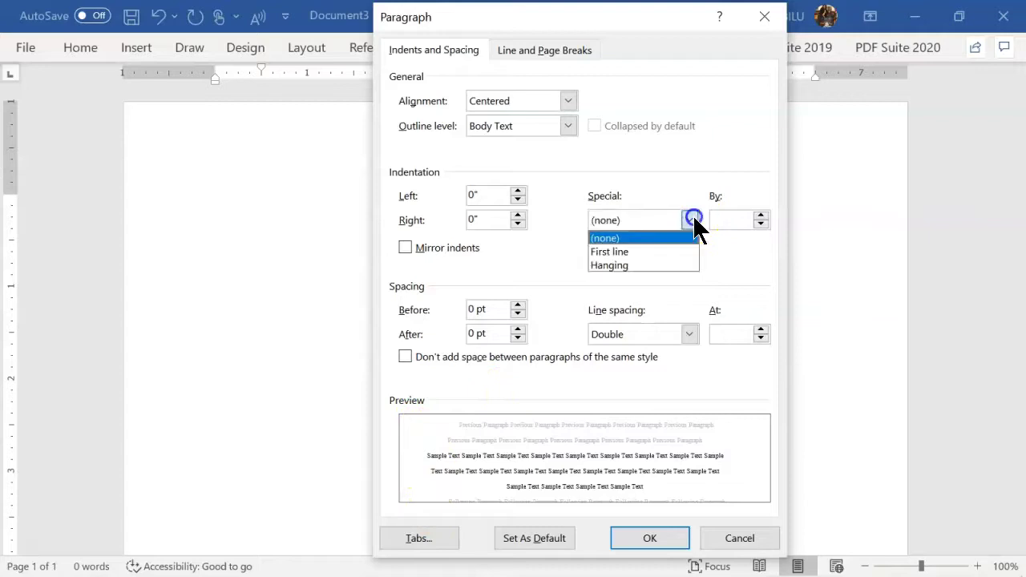
click(623, 252)
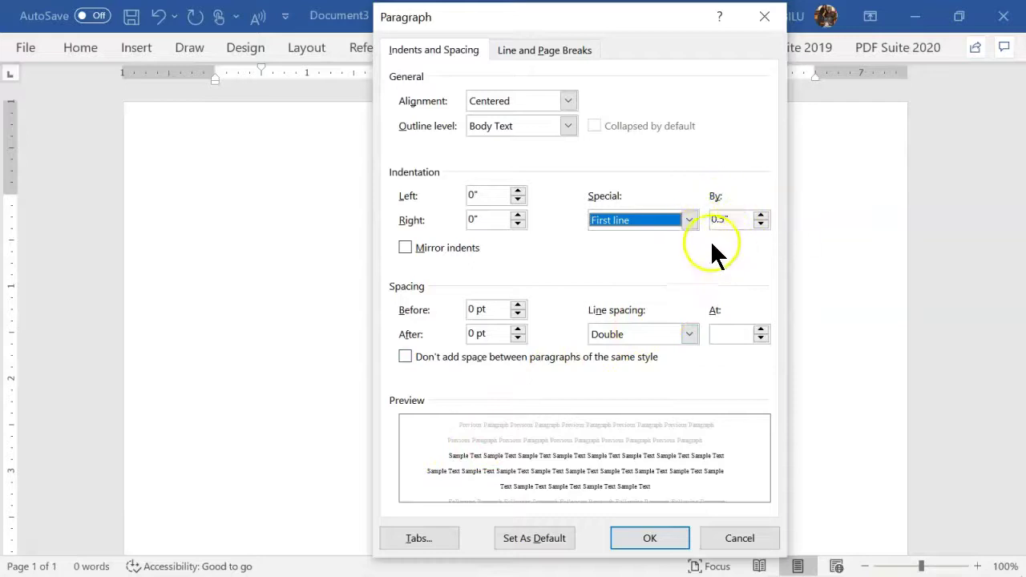
Step: Try Single line spacing in the paragraph settings, and set the line spacing to Double
click(689, 334)
click(616, 380)
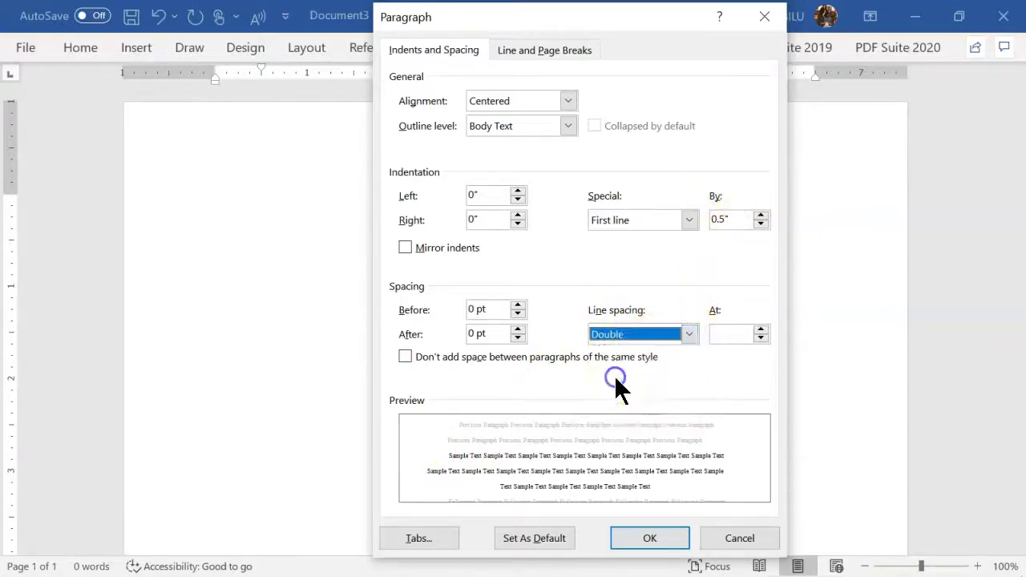
click(689, 334)
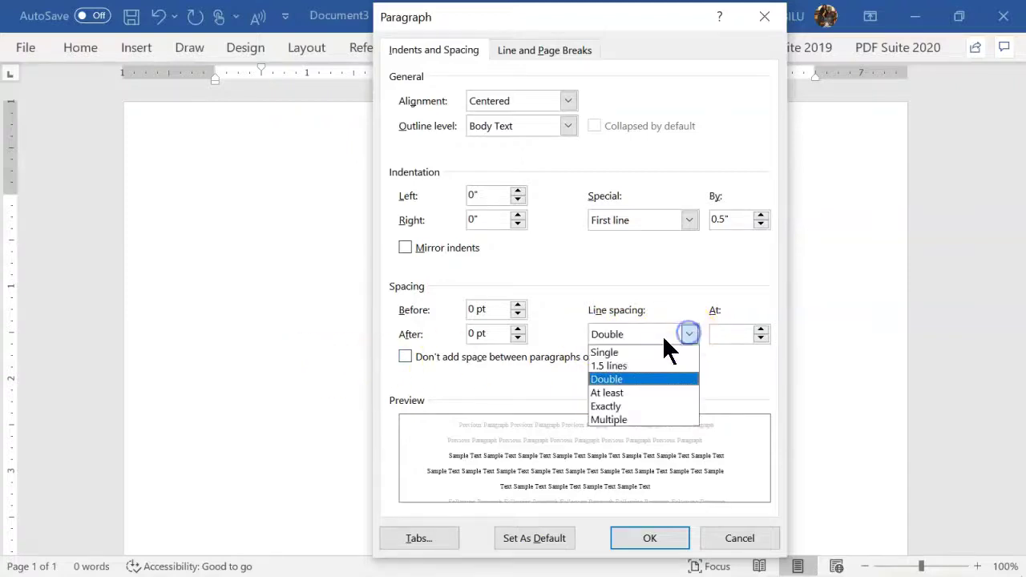
click(622, 350)
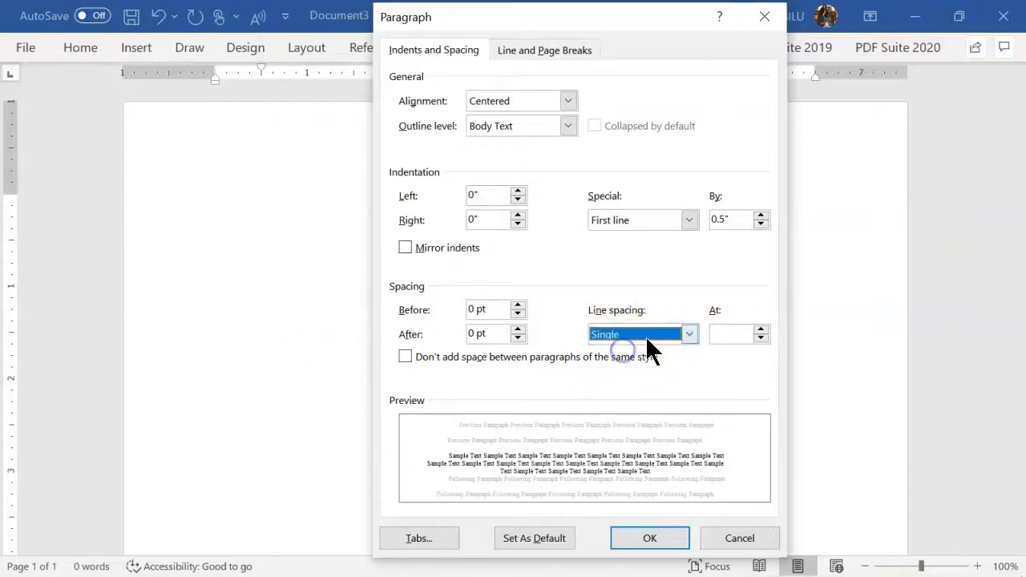
click(689, 334)
click(625, 379)
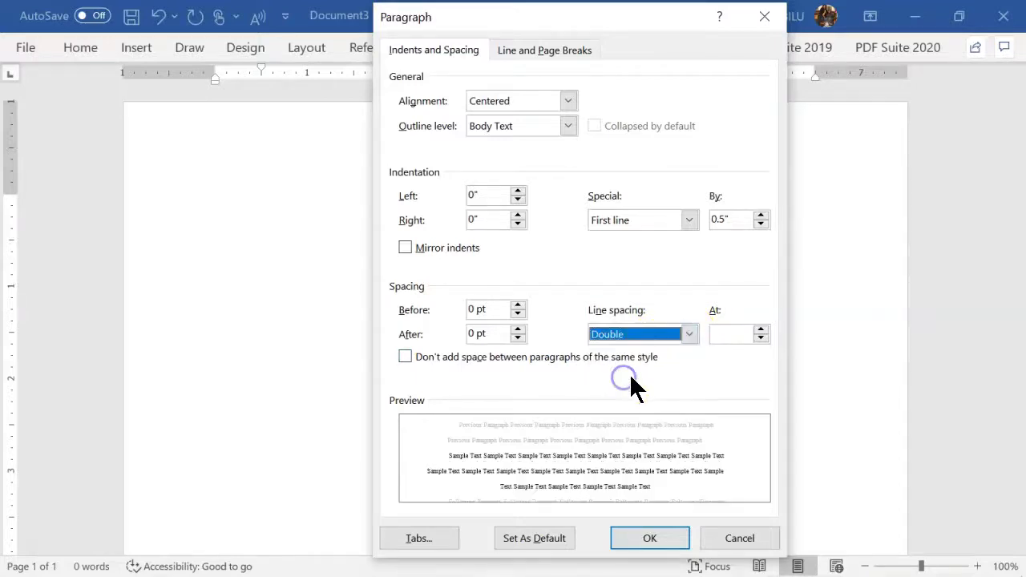
Step: Apply the paragraph settings to the current paragraph without making them the default
click(541, 545)
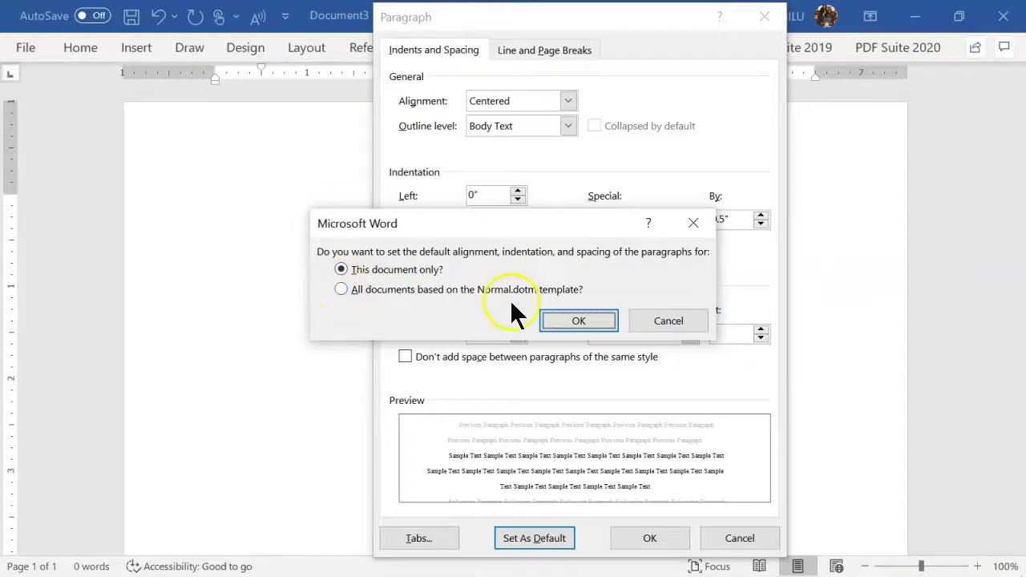
click(668, 321)
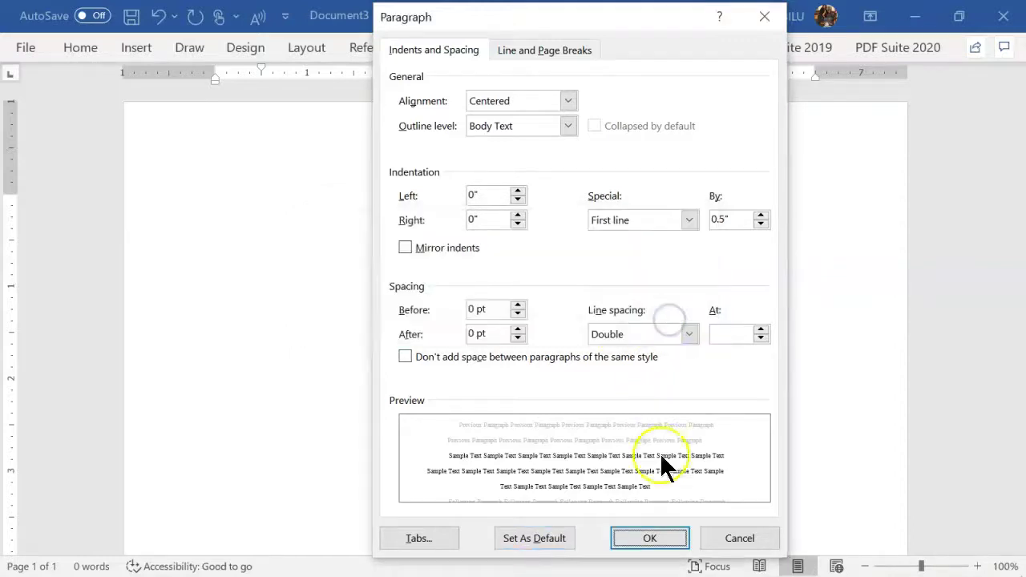
click(648, 539)
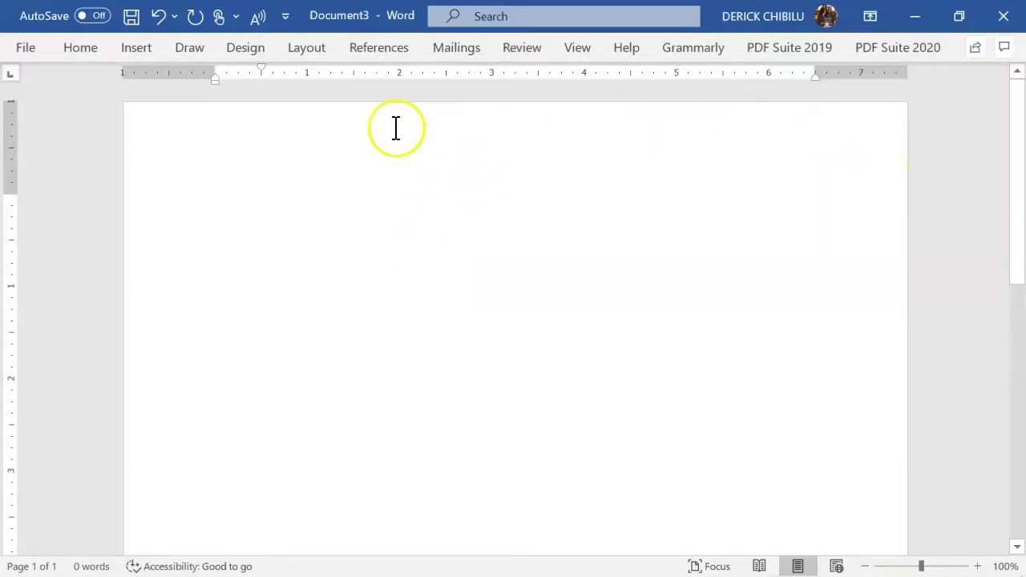
Step: Add a Blank built-in header, and insert a Plain Number 3 page number at the top of the page
click(136, 55)
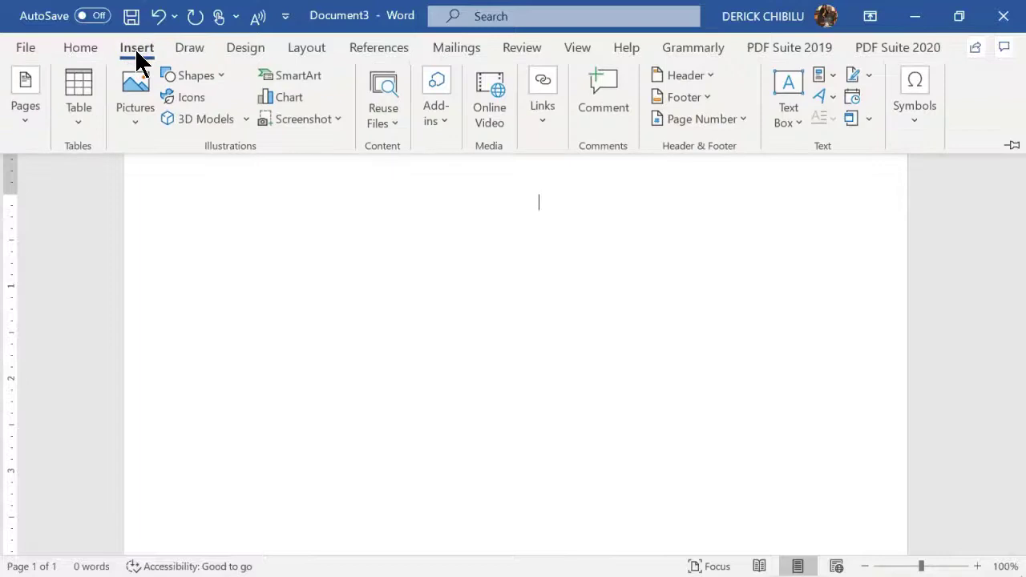
click(709, 76)
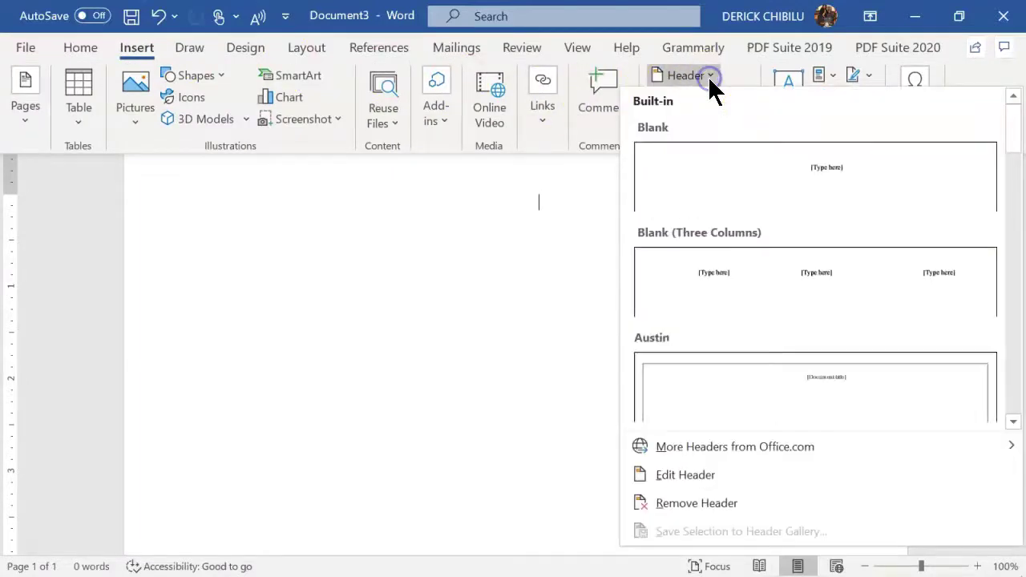
click(831, 173)
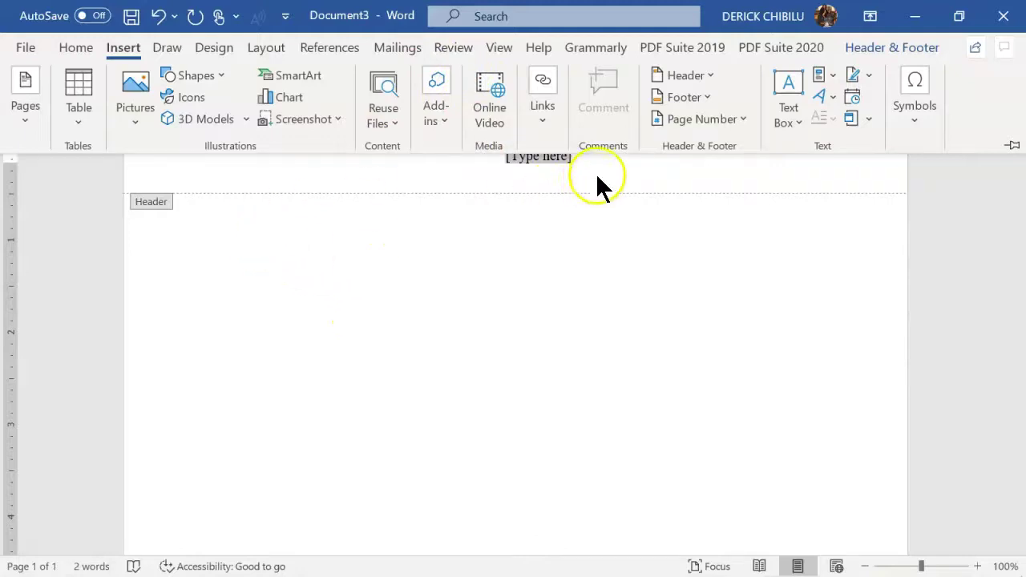
click(742, 118)
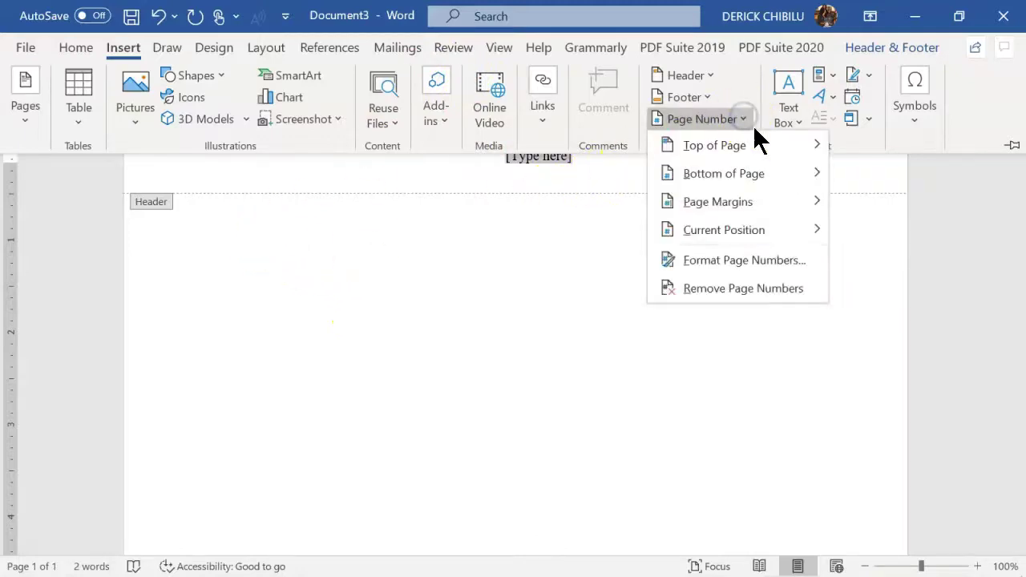
click(758, 146)
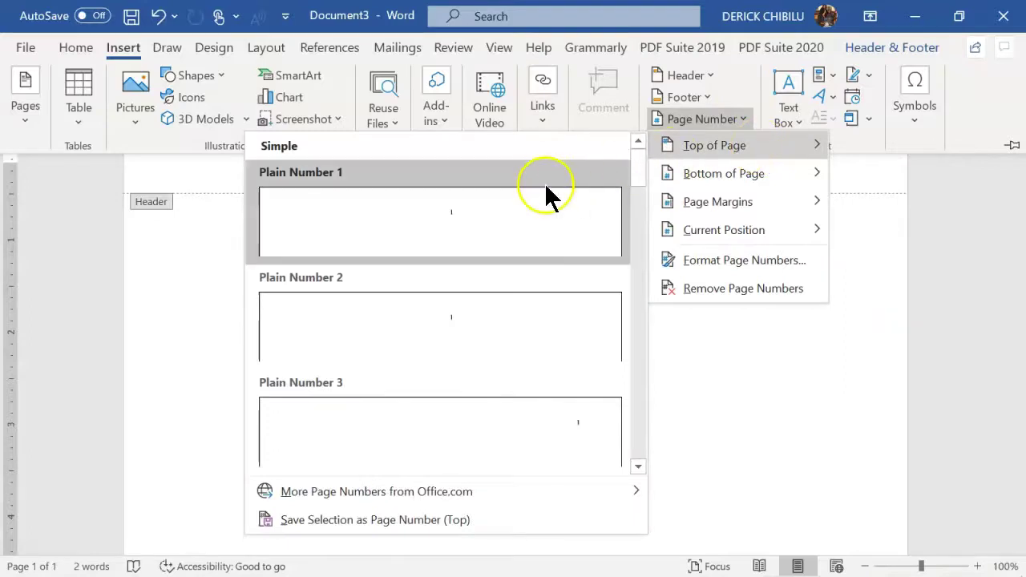
click(510, 426)
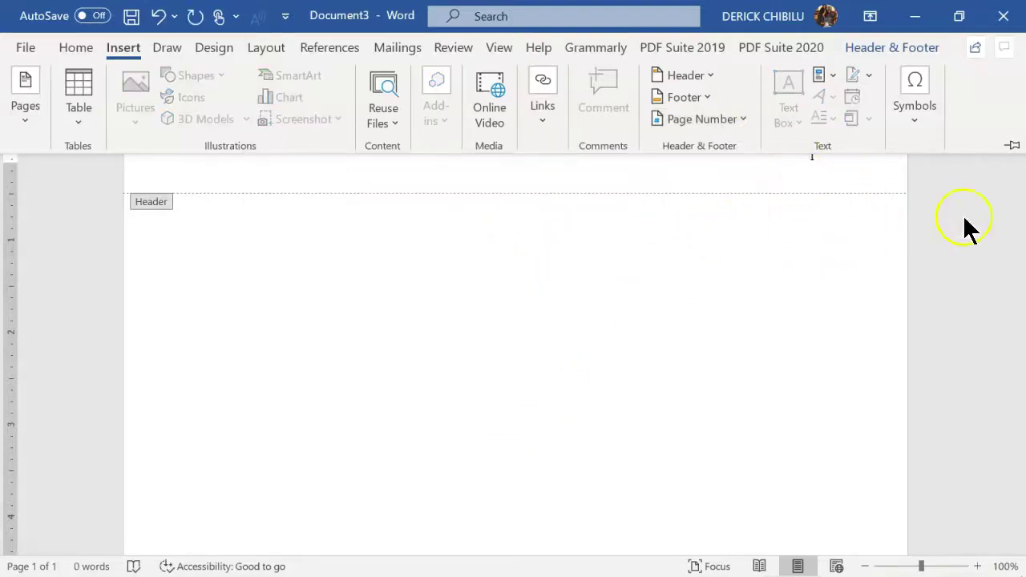
key(ctrl+F1)
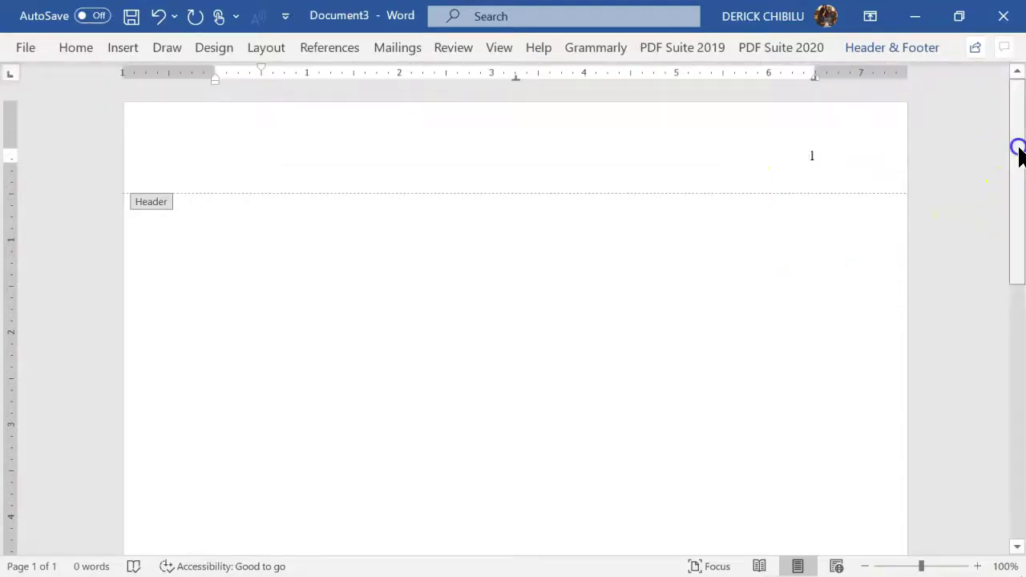
drag(1017, 149, 964, 96)
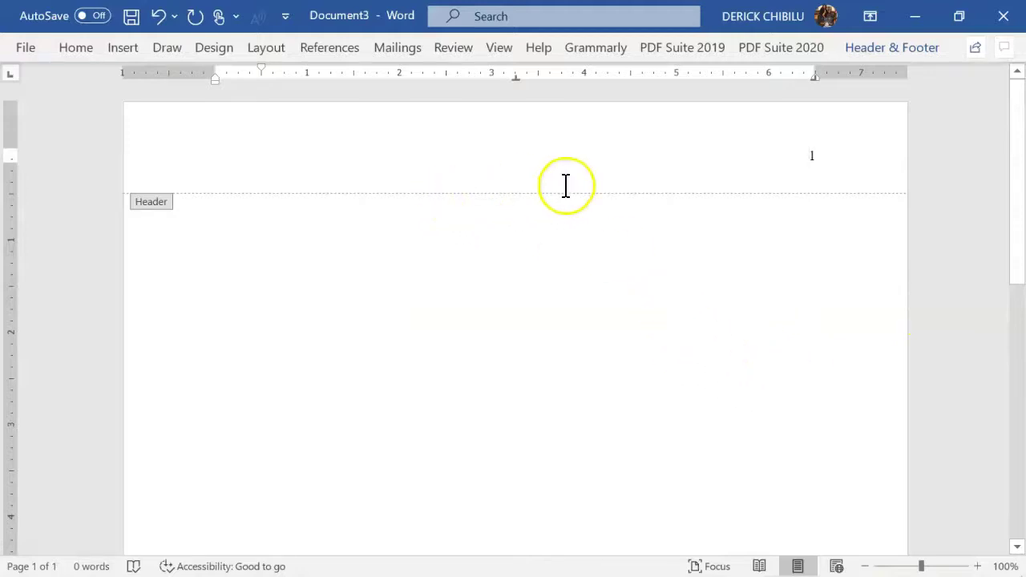
Step: Place the cursor below the page number in the header and close the new document
click(666, 168)
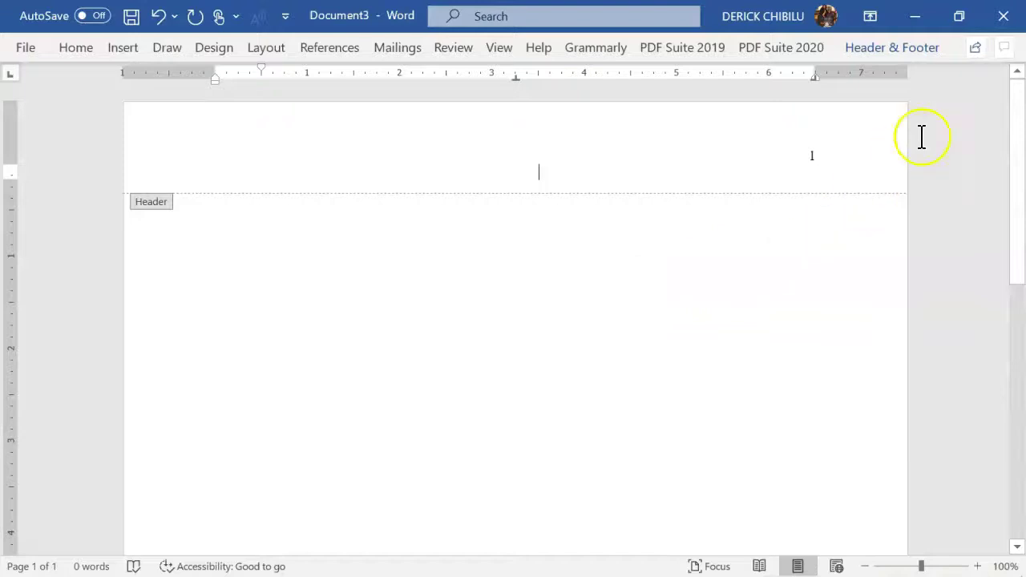
click(1003, 17)
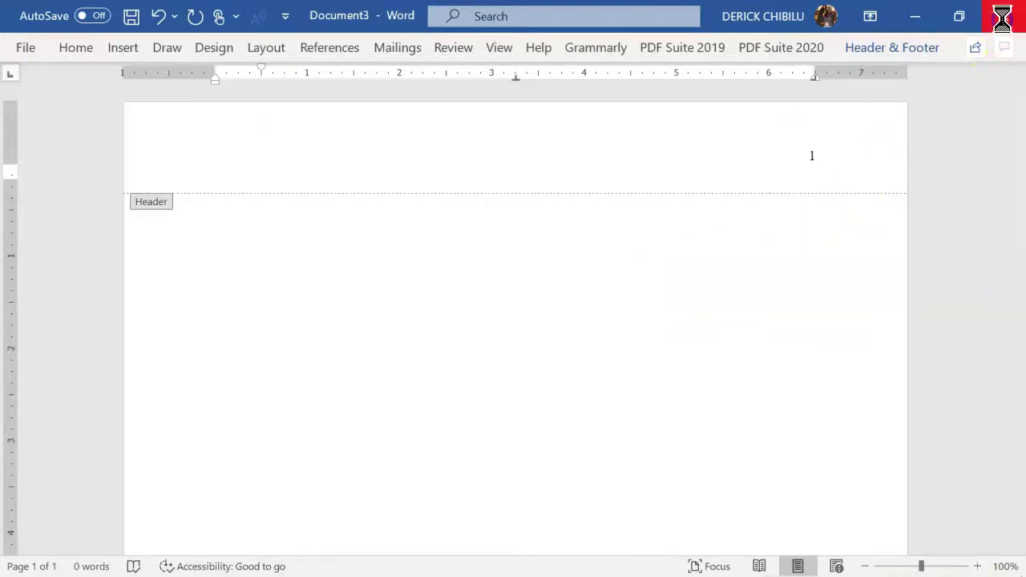
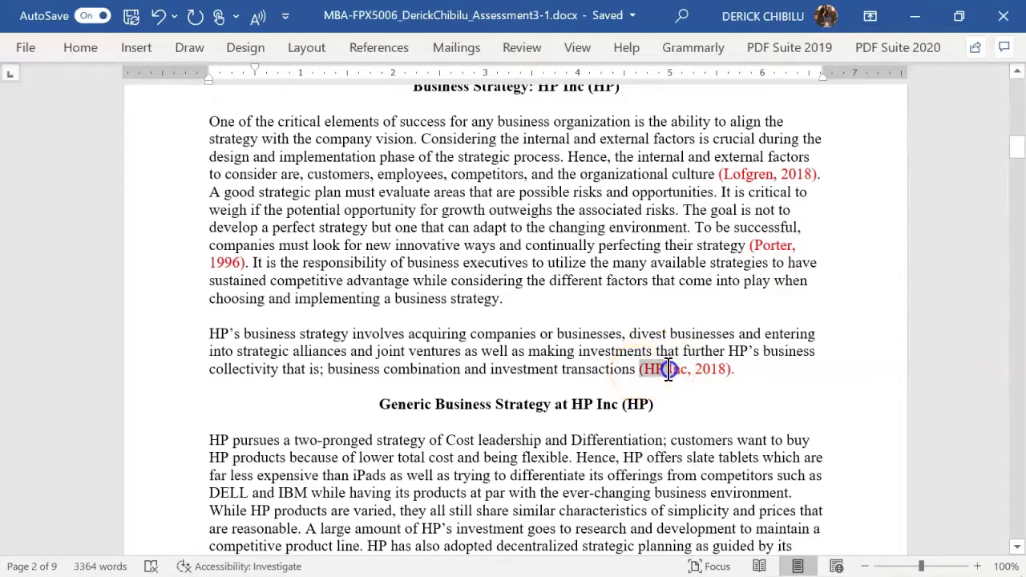
Step: Select the two body paragraphs under the "Business Strategy: HP Inc (HP)" heading and set their alignment to Centered
drag(723, 369, 632, 373)
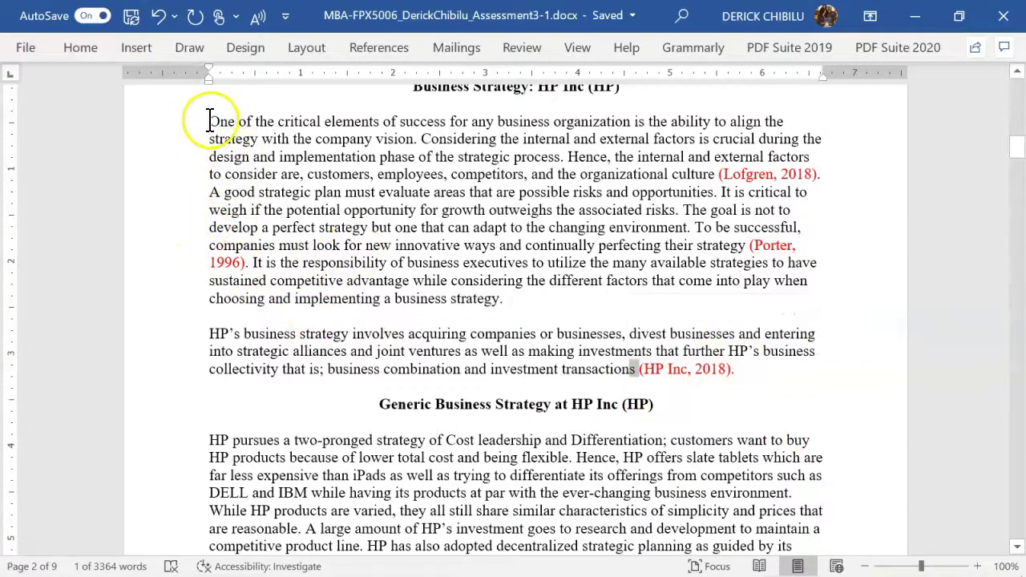
drag(204, 118, 791, 365)
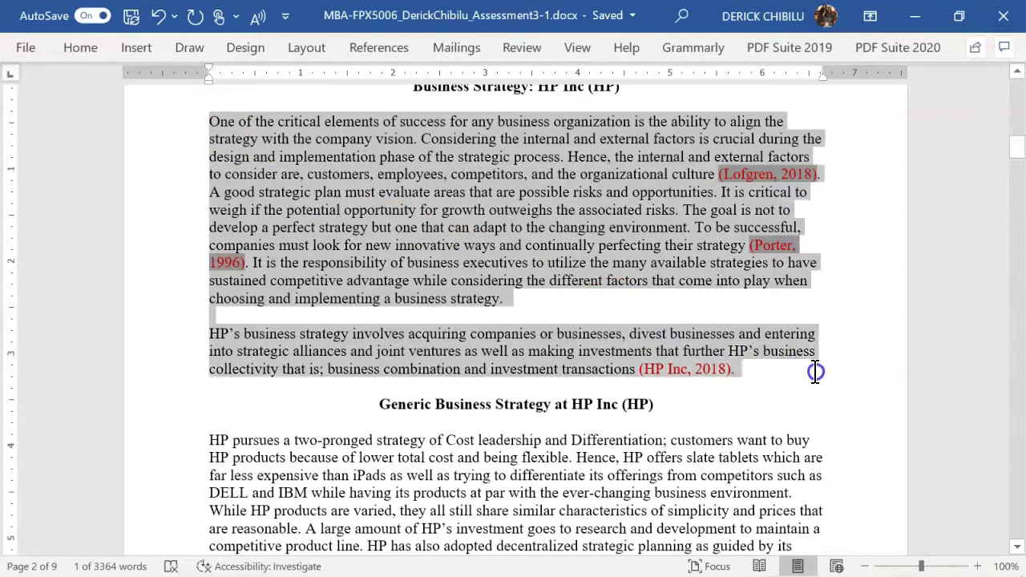
click(82, 48)
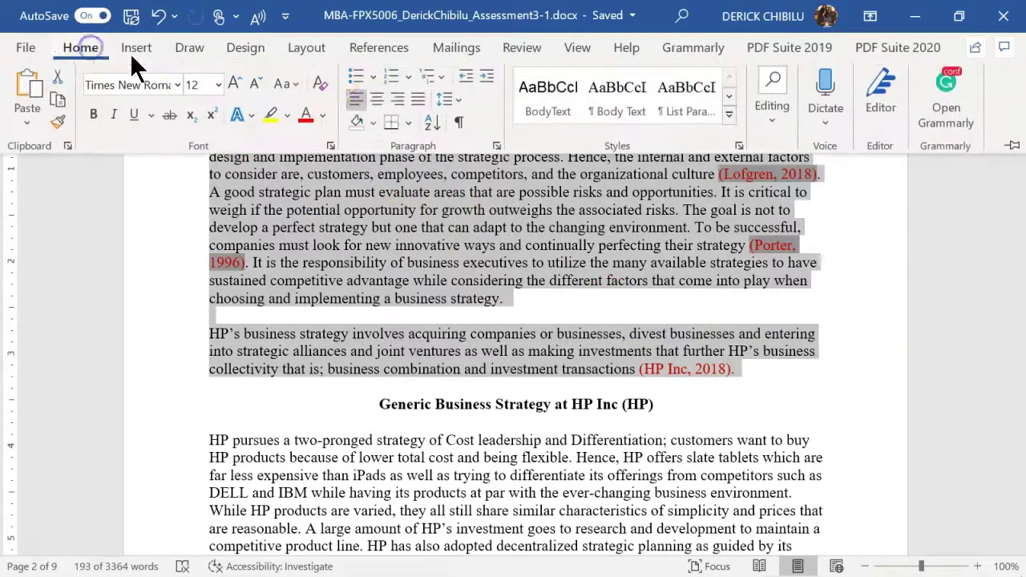
click(497, 145)
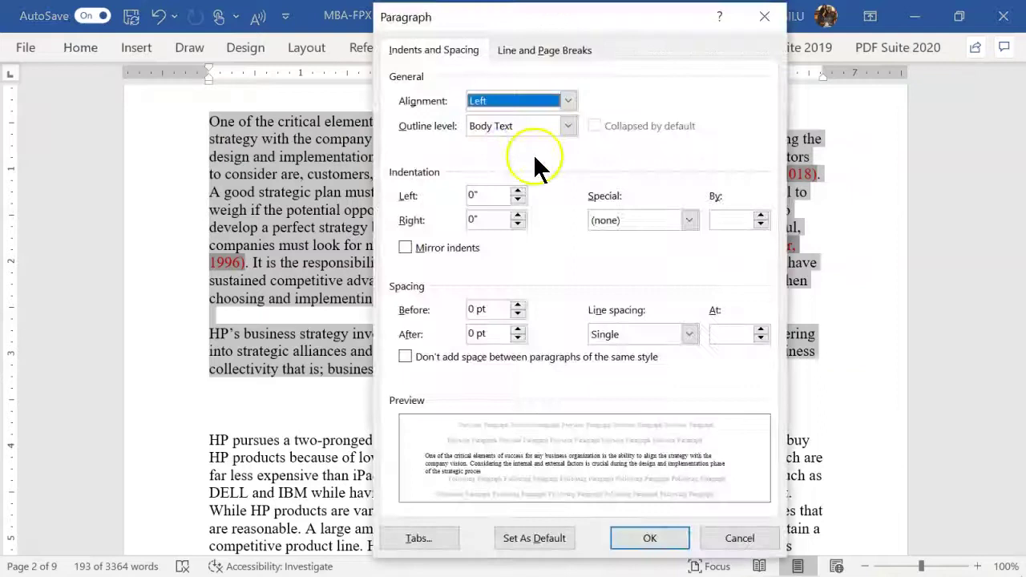
click(568, 101)
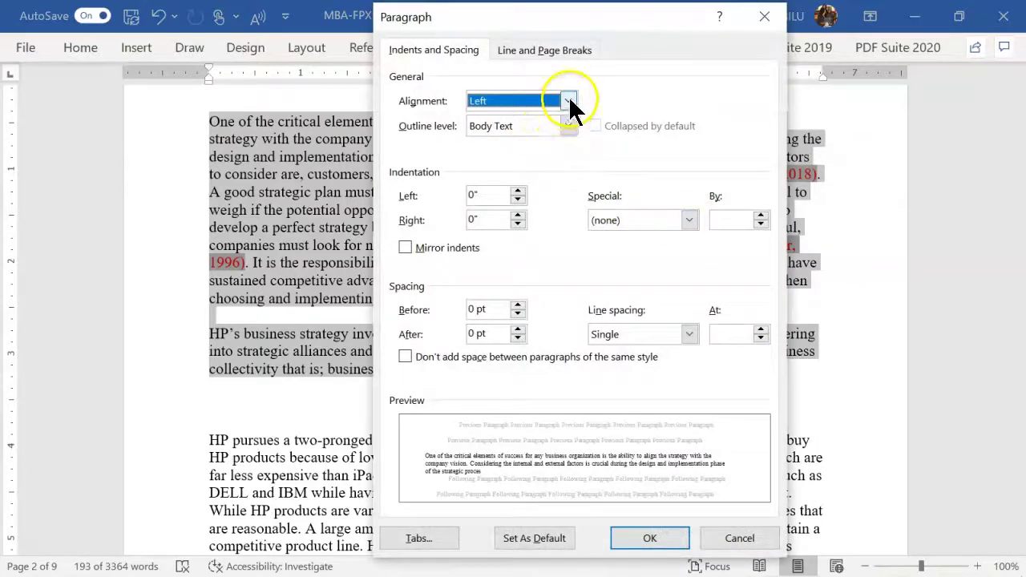
click(518, 133)
Step: Give the selected paragraphs a First line indent of 0.5" and Double line spacing, and apply the settings
click(688, 220)
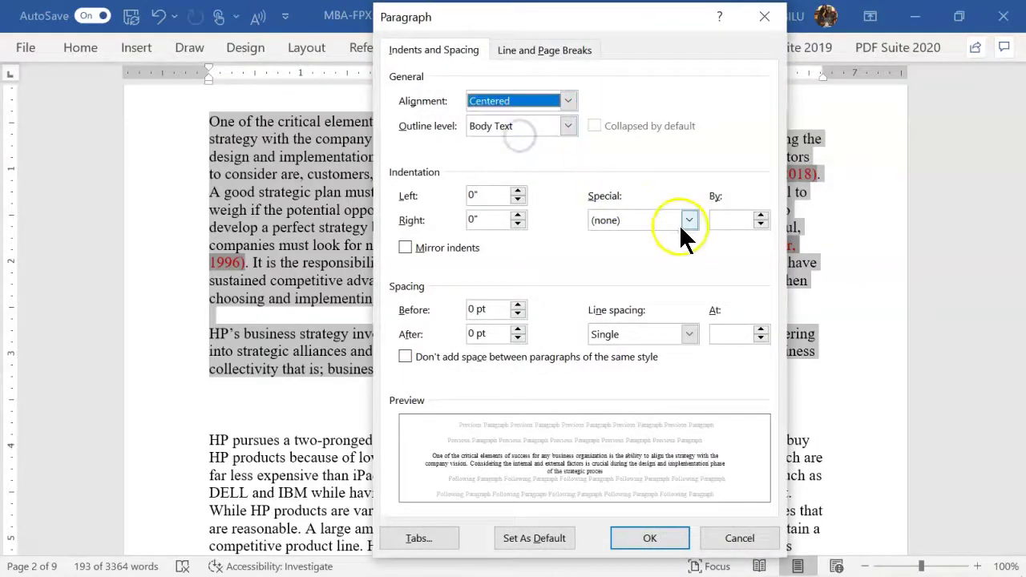
click(612, 252)
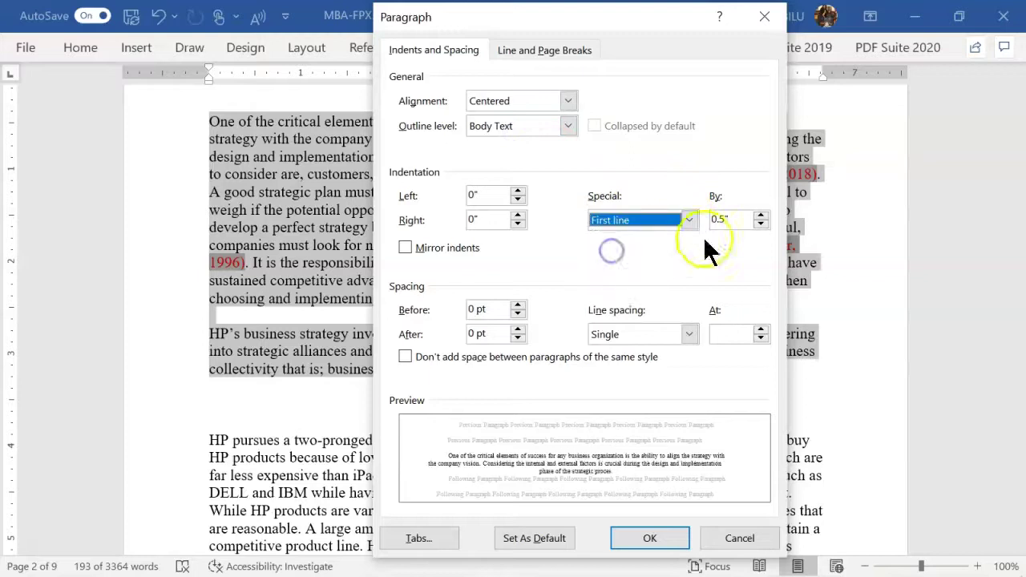
click(687, 334)
click(623, 379)
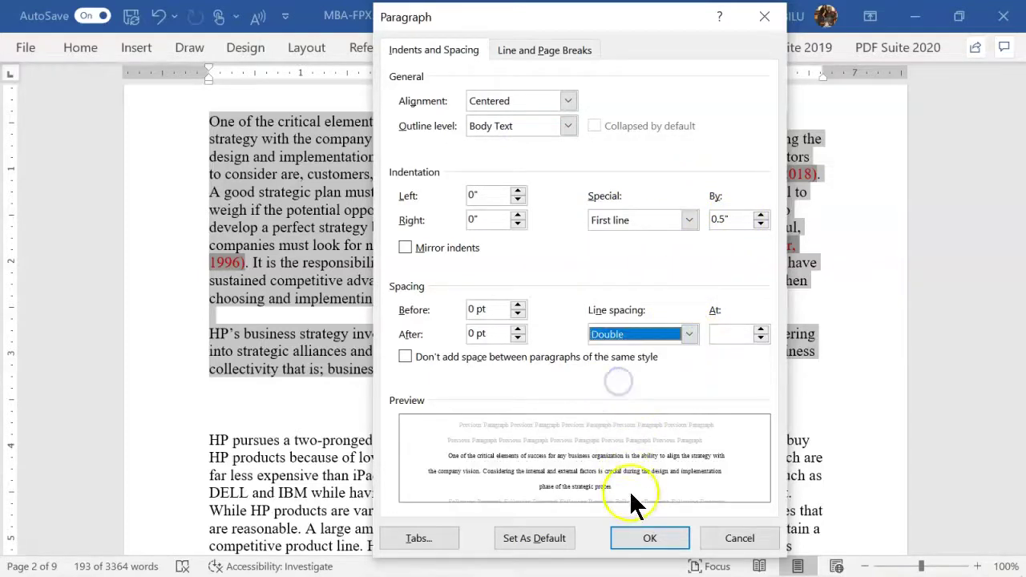
click(649, 537)
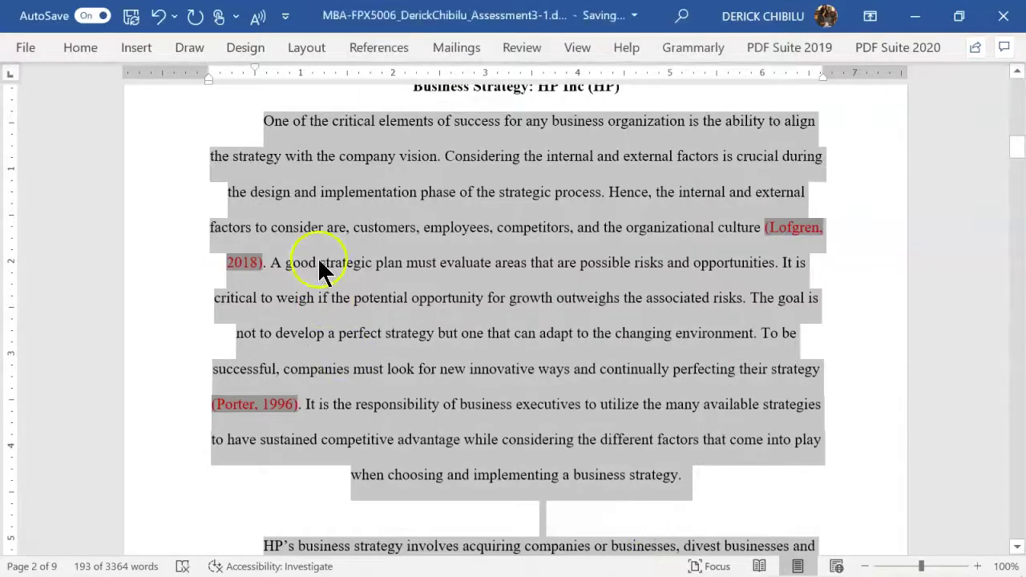
Step: Left-align the two body paragraphs under the "Business Strategy: HP Inc (HP)" heading and remove the indent from the blank line between them
click(252, 223)
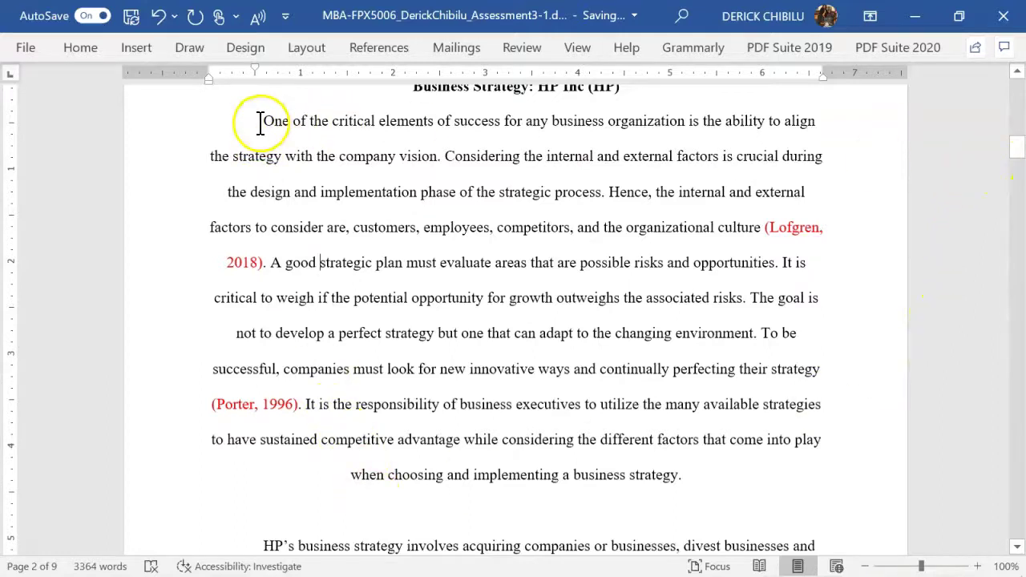
drag(260, 122, 809, 427)
click(78, 45)
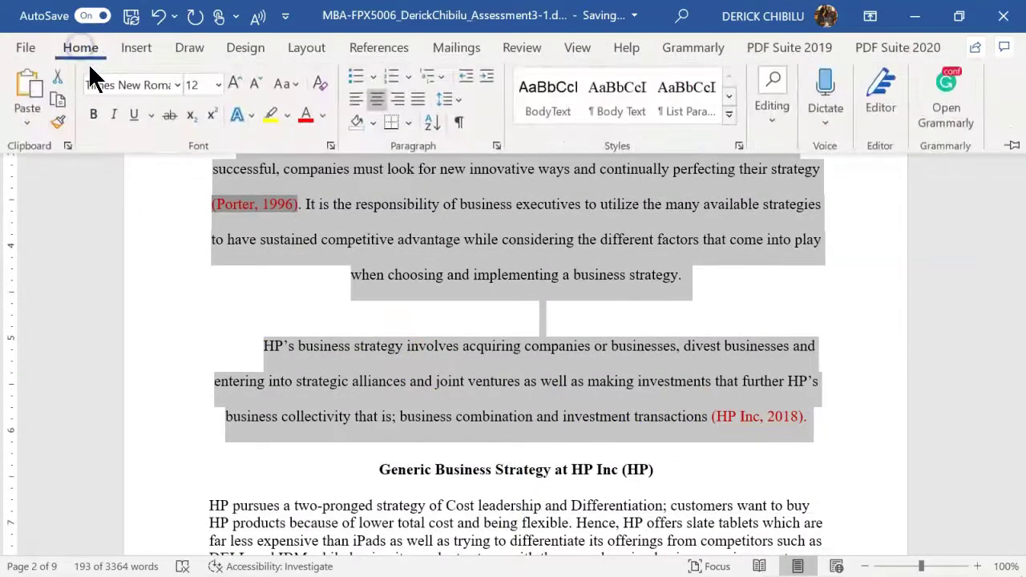
click(353, 100)
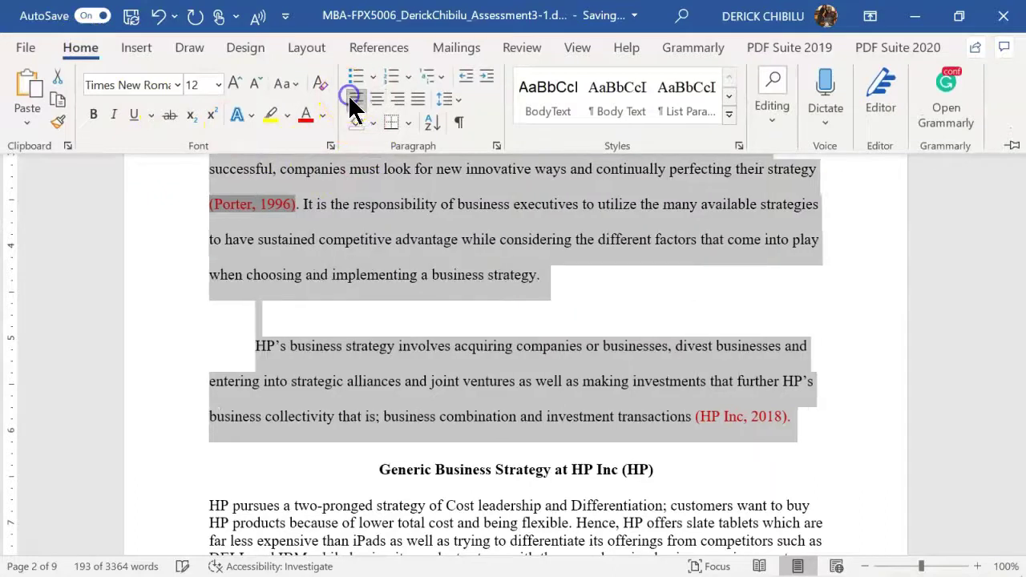
click(617, 319)
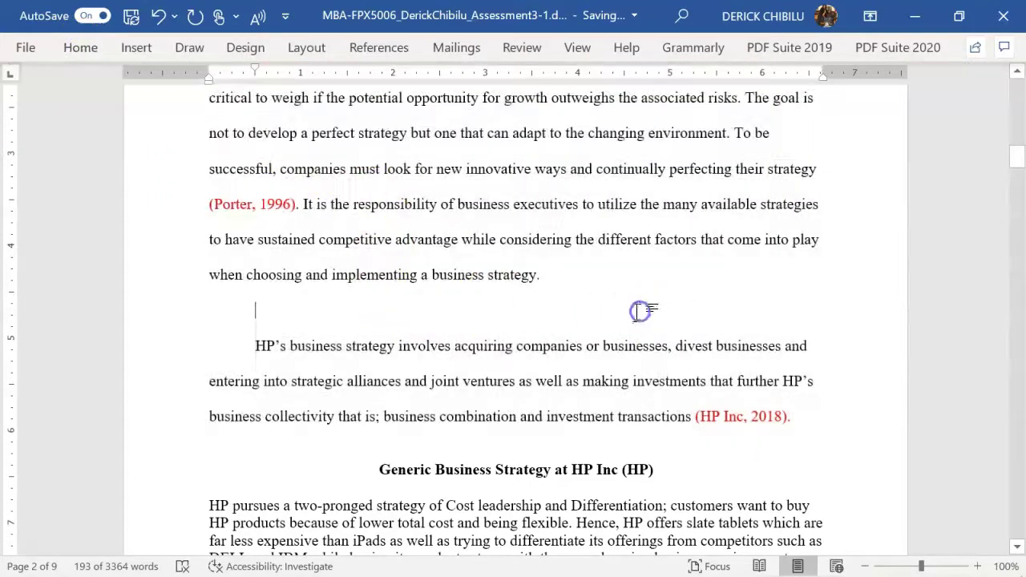
drag(1019, 167, 1018, 151)
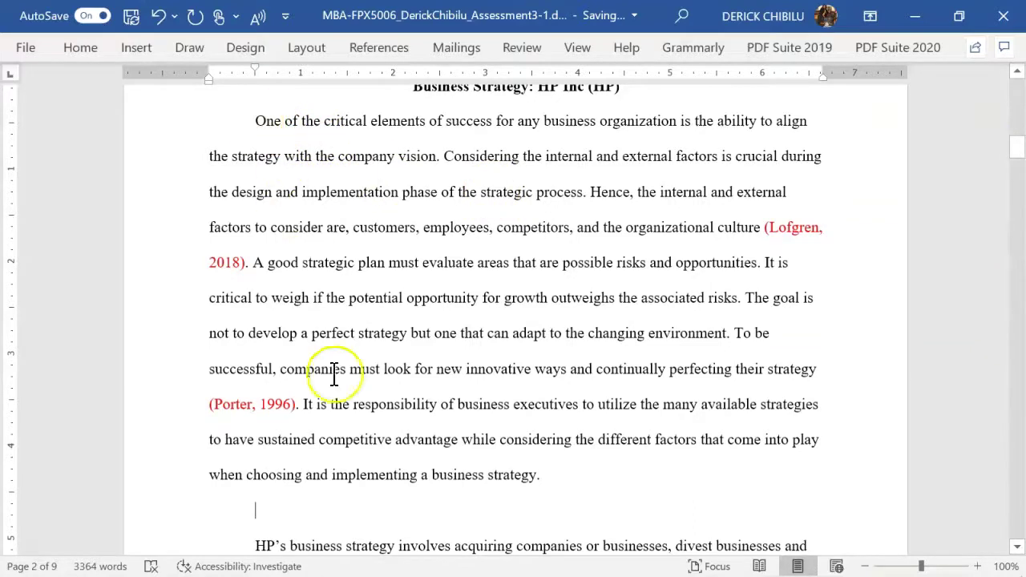
drag(1018, 164, 1018, 174)
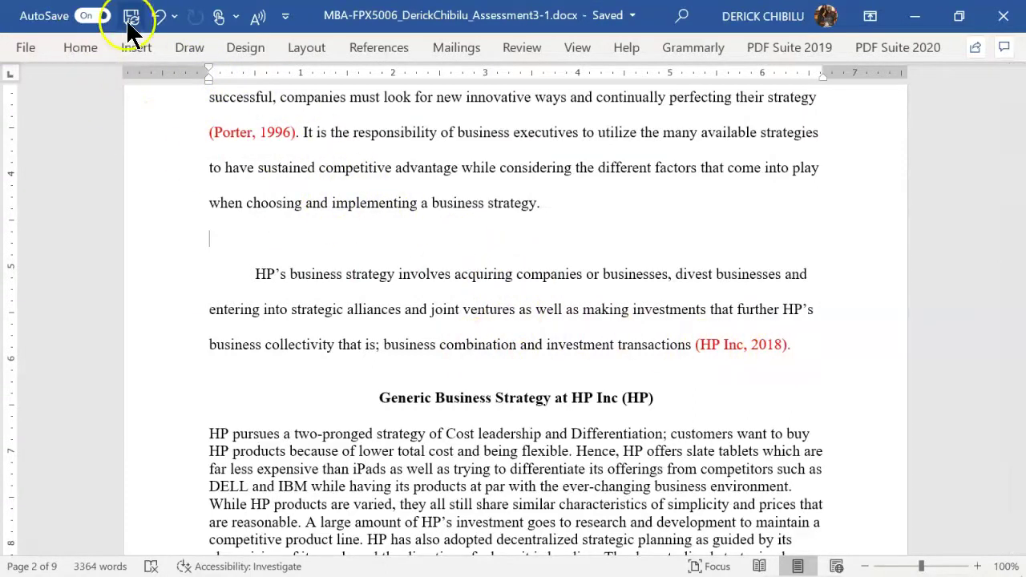
Step: Undo the alignment, indent and line spacing changes made to the two "Business Strategy: HP Inc (HP)" body paragraphs
click(159, 18)
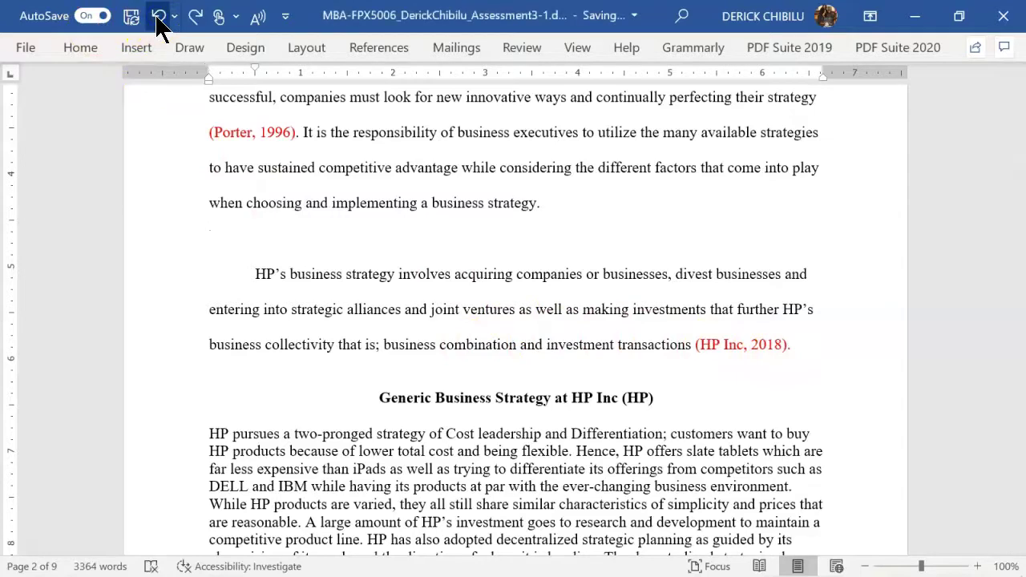
click(159, 18)
click(158, 18)
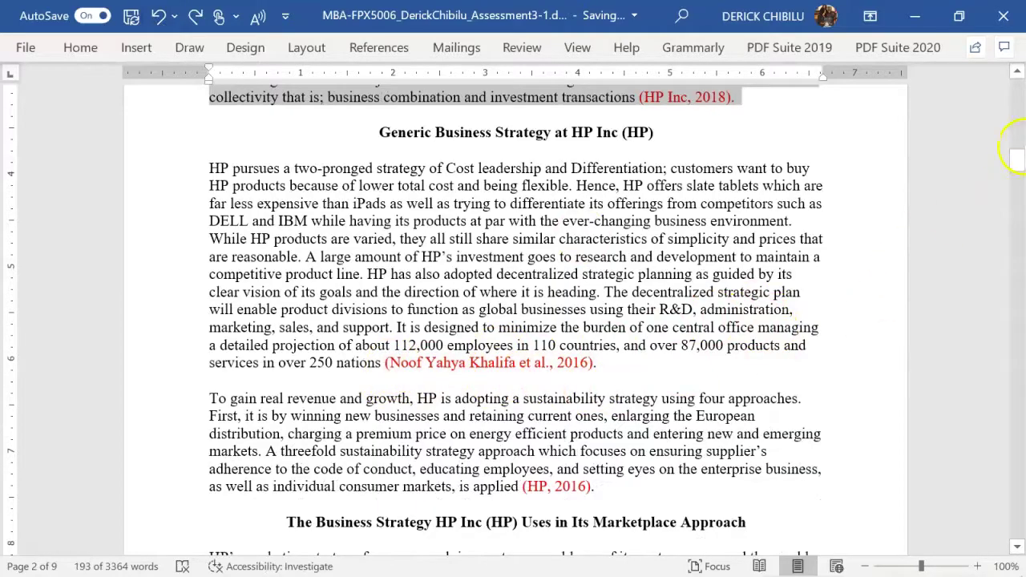
Step: Review the paper's title page, section headings and References page, and place the cursor at the end of the "Business Strategy: HP Inc (HP)" heading
mouse_move(1020, 165)
mouse_down()
mouse_move(1018, 472)
mouse_move(1016, 442)
mouse_up()
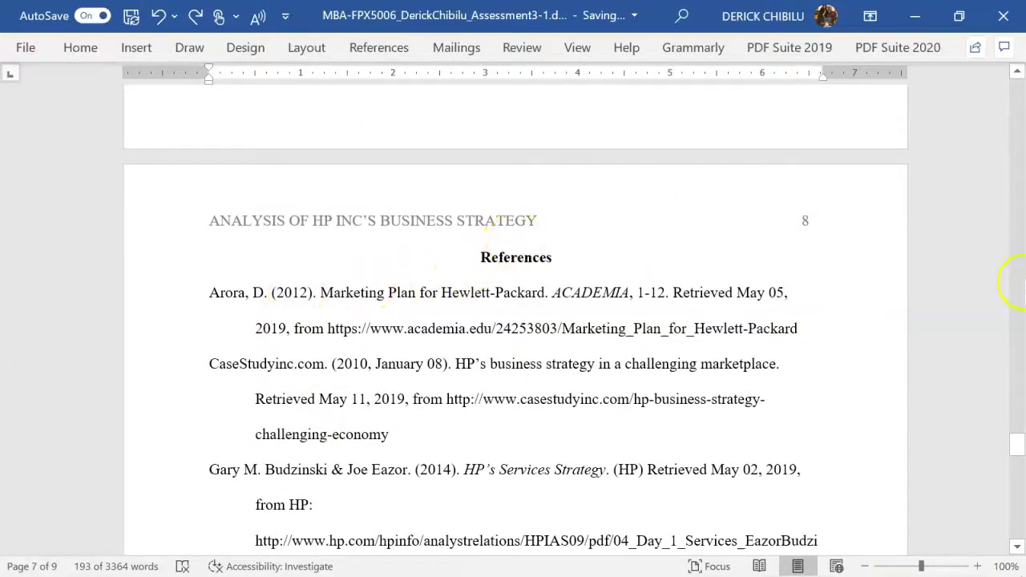
mouse_move(1020, 450)
mouse_down()
mouse_move(1014, 412)
mouse_move(1019, 430)
mouse_up()
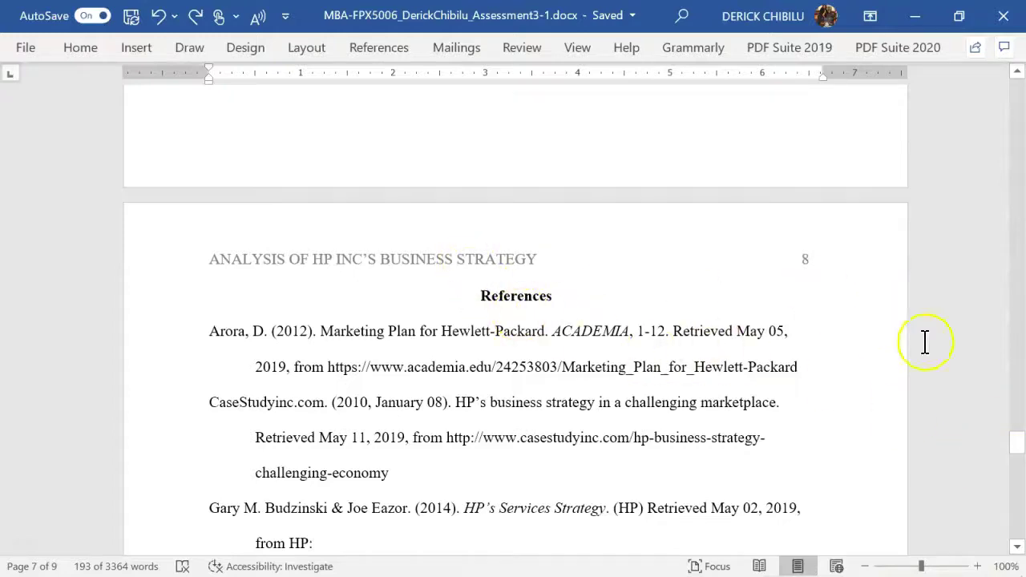
drag(1020, 452, 978, 107)
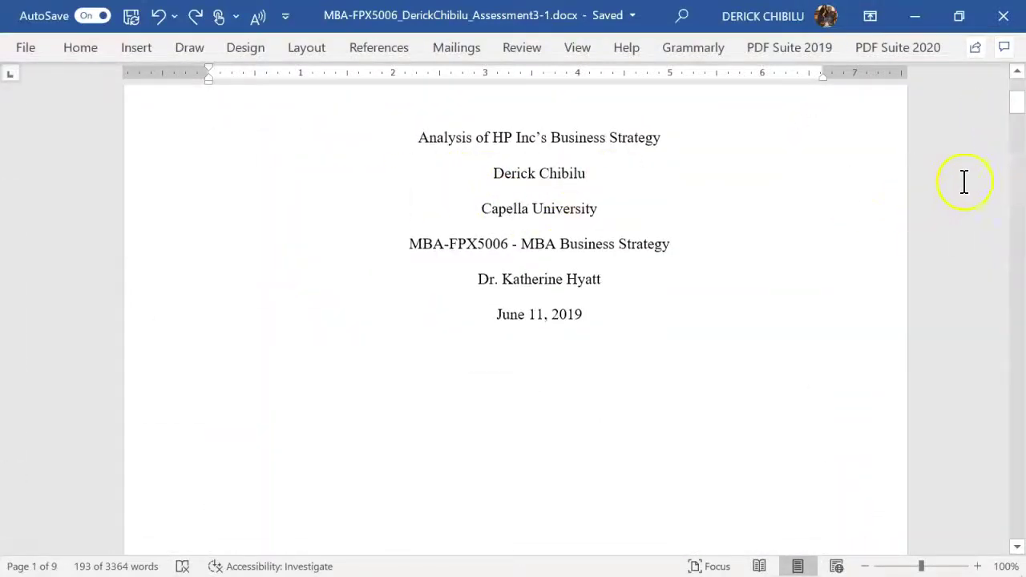
drag(1020, 121, 1018, 399)
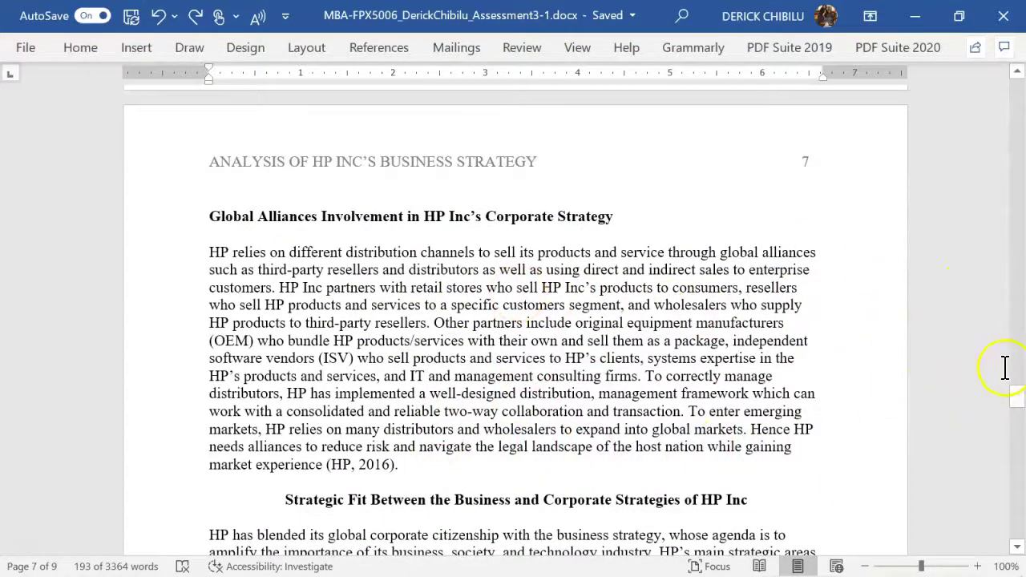
drag(1018, 409, 1018, 447)
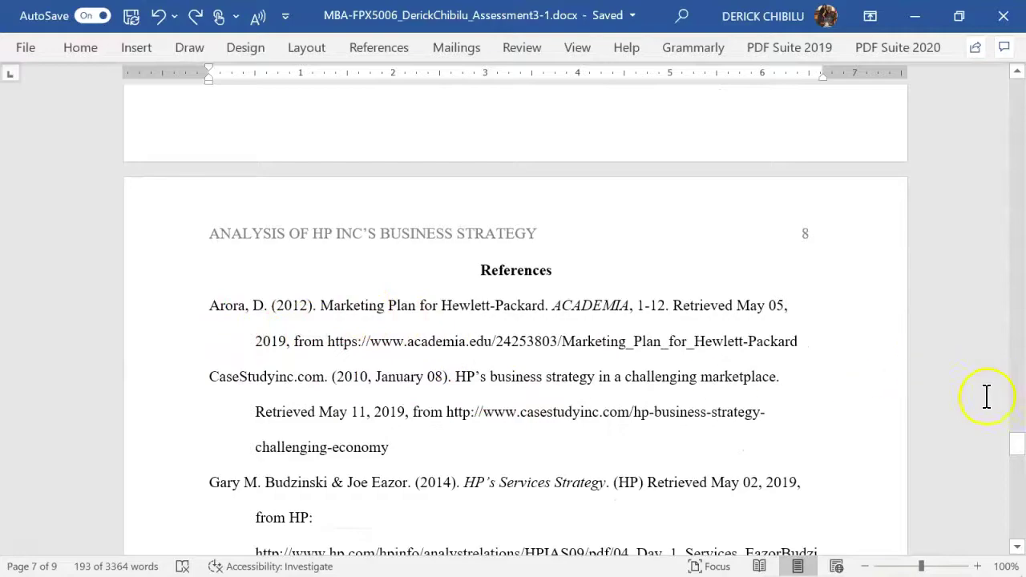
drag(1018, 449, 1008, 138)
click(714, 166)
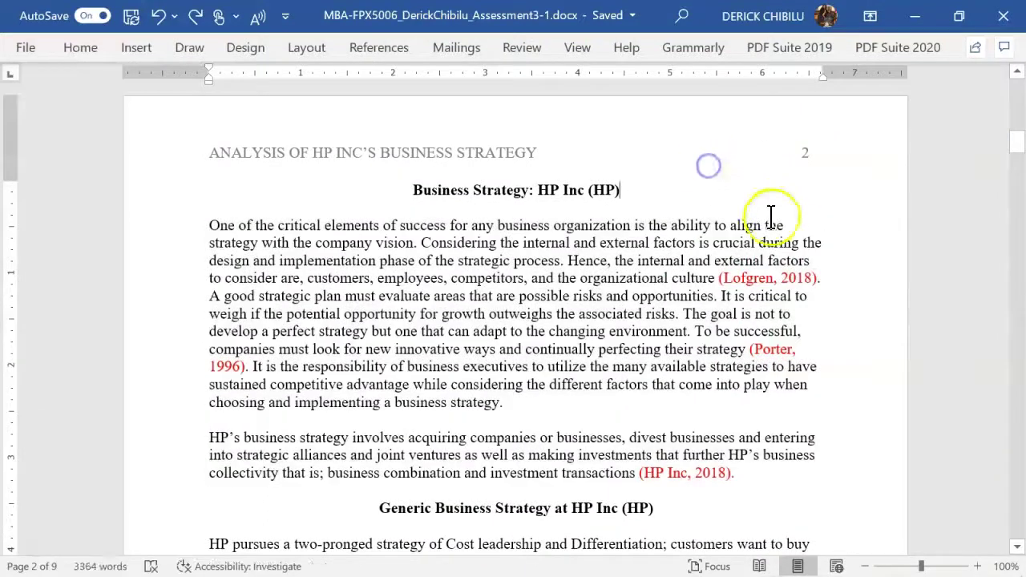
Step: Switch to Chrome and examine the title, author and publication date of the Forbes article "How To Immediately Improve Your Strategic Plan"
mouse_move(290, 572)
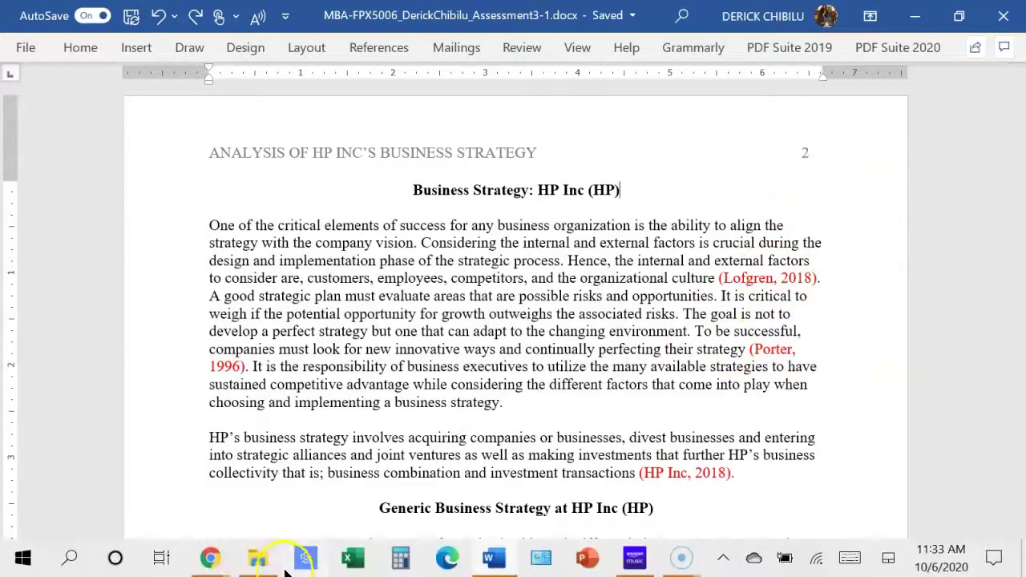
click(210, 561)
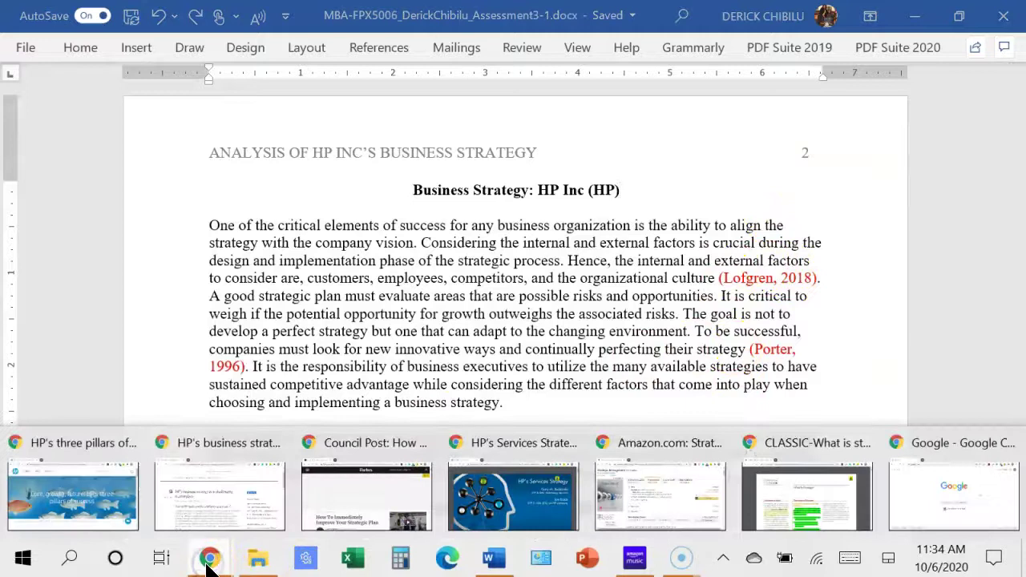
mouse_move(399, 497)
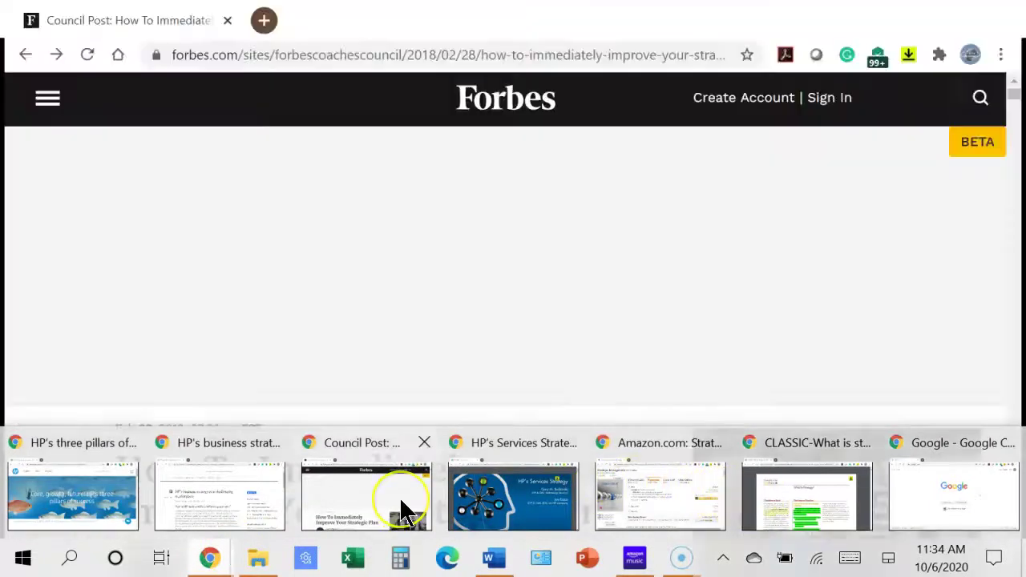
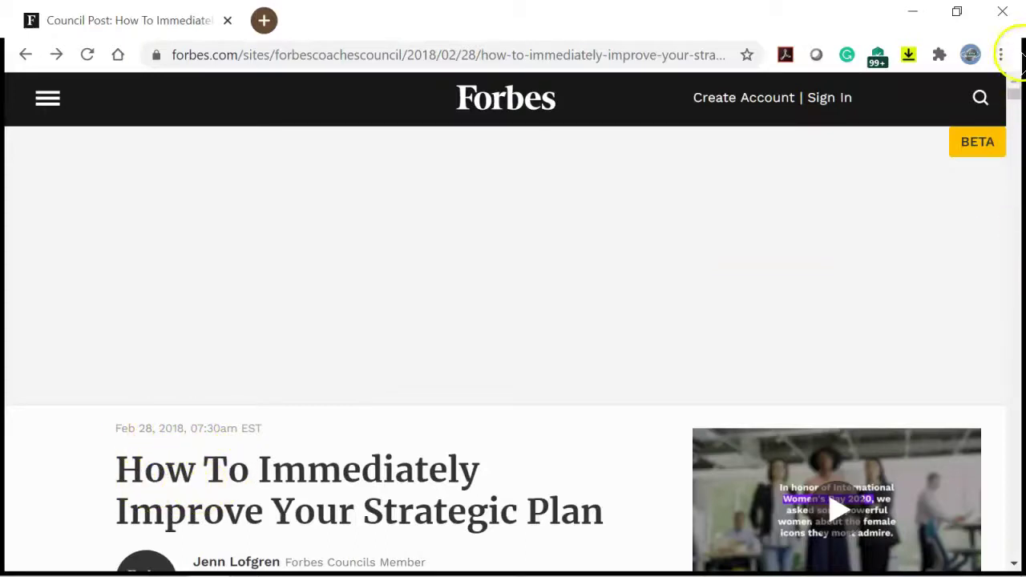
scroll(1016, 98, down, 3)
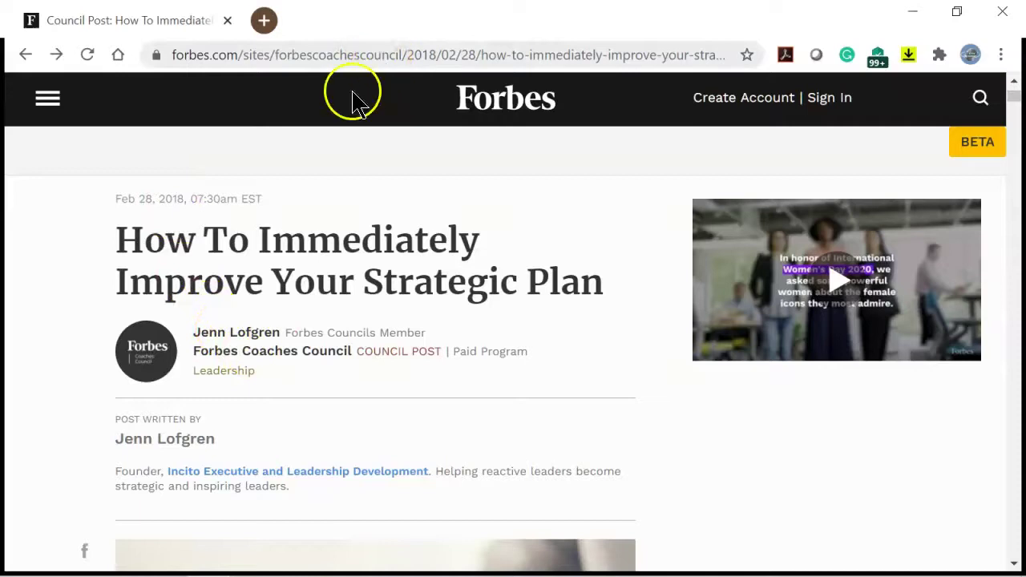
Step: Open the casestudyinc.com article "HP's business strategy in a challenging marketplace" and check its publication date, author and copyright details
mouse_move(232, 565)
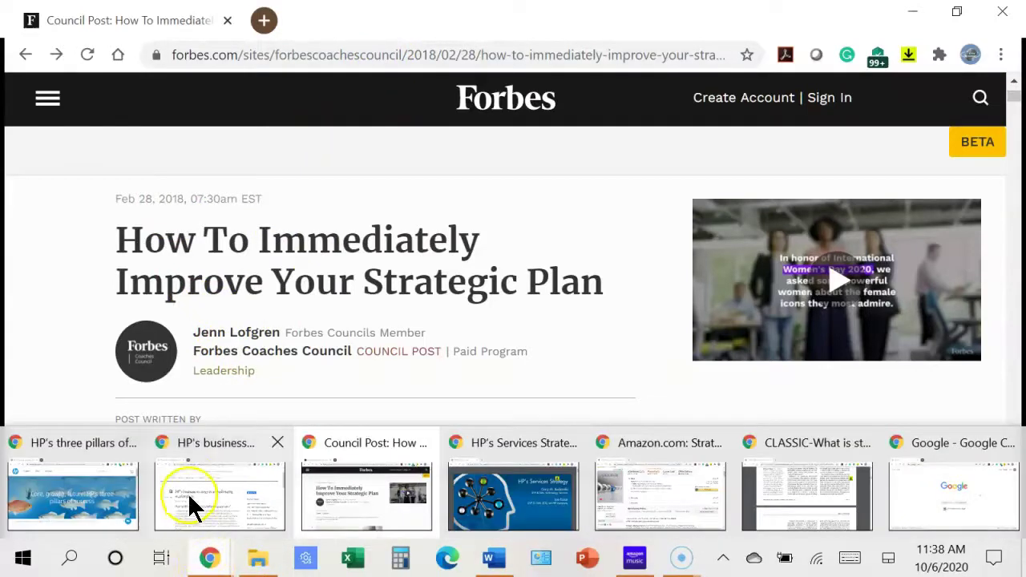
click(187, 493)
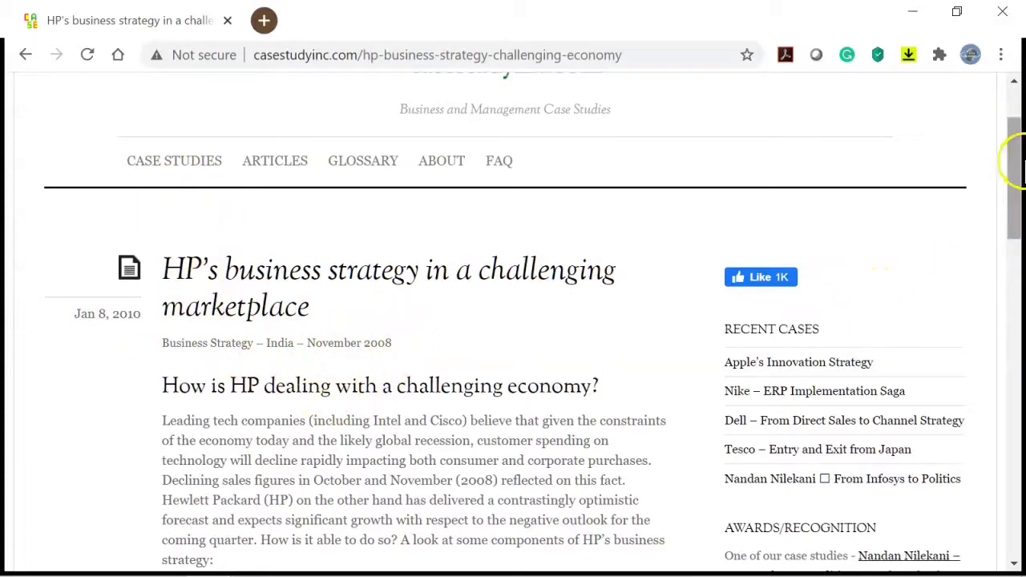
drag(1015, 156, 1021, 473)
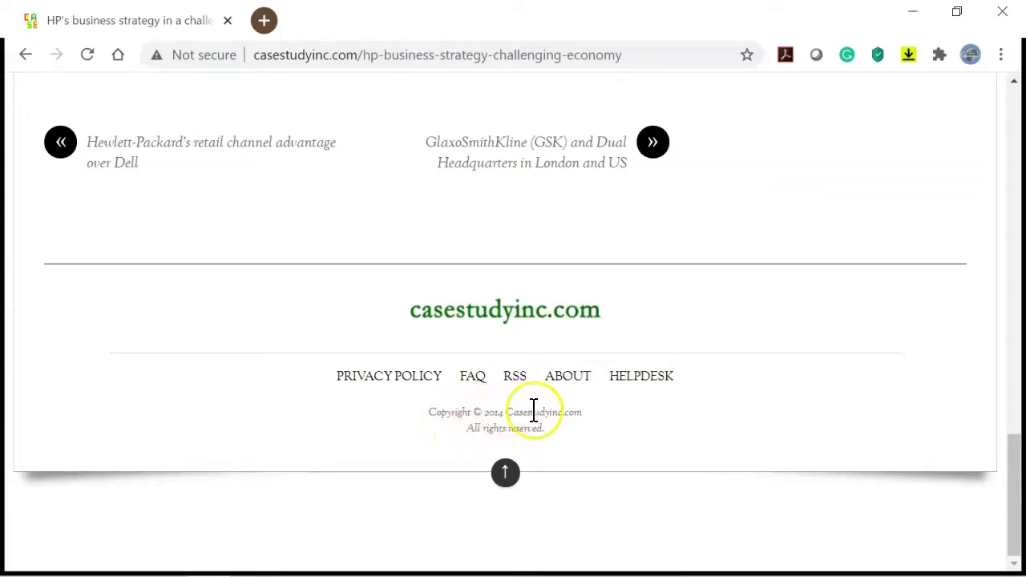
drag(1020, 468, 991, 94)
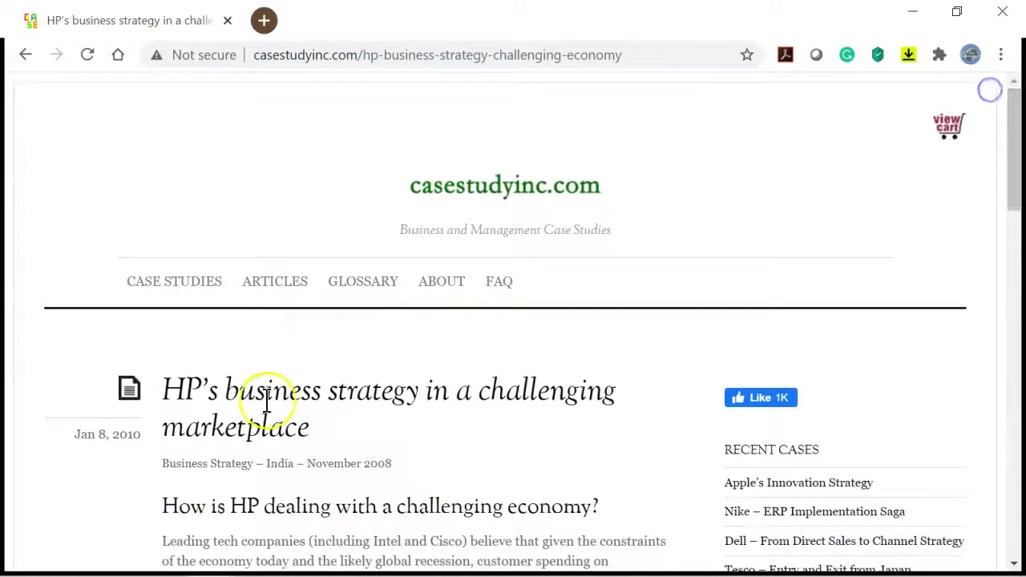
Step: Open the HP Innovation Journal article "Core, growth, future: HP's three pillars of success" and examine its issue, date and content
mouse_move(309, 571)
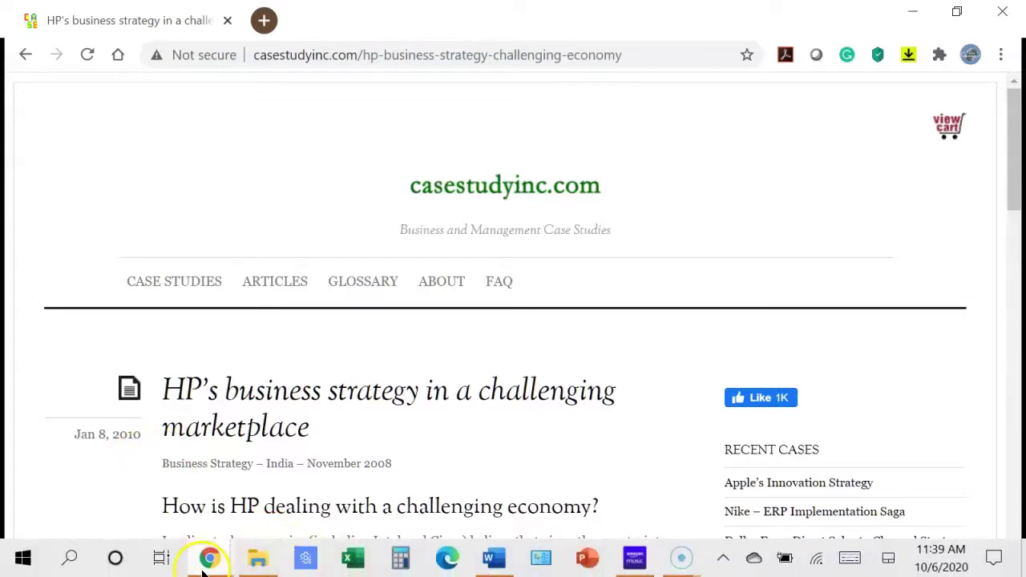
mouse_move(210, 565)
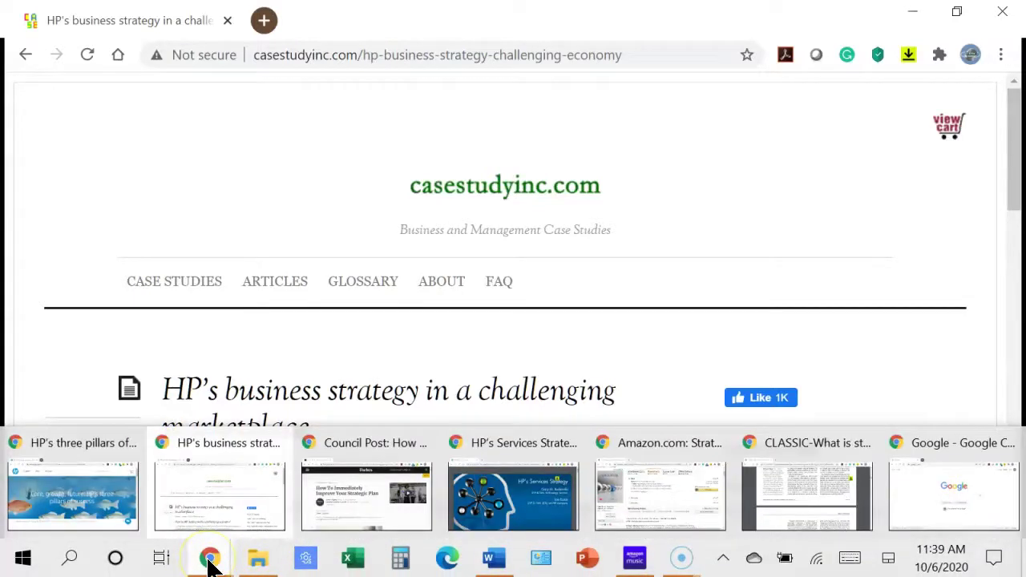
click(70, 486)
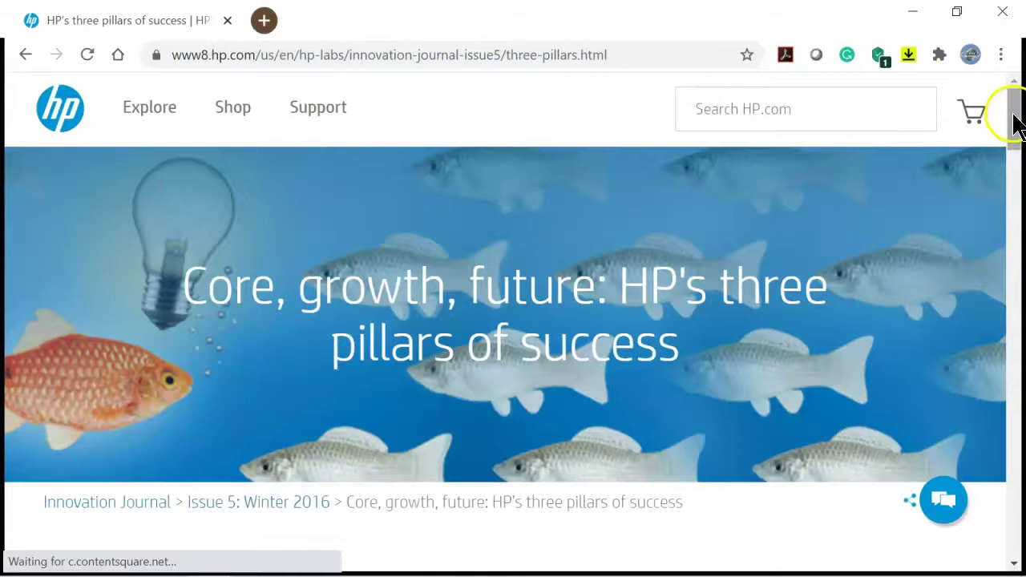
scroll(1014, 116, down, 1)
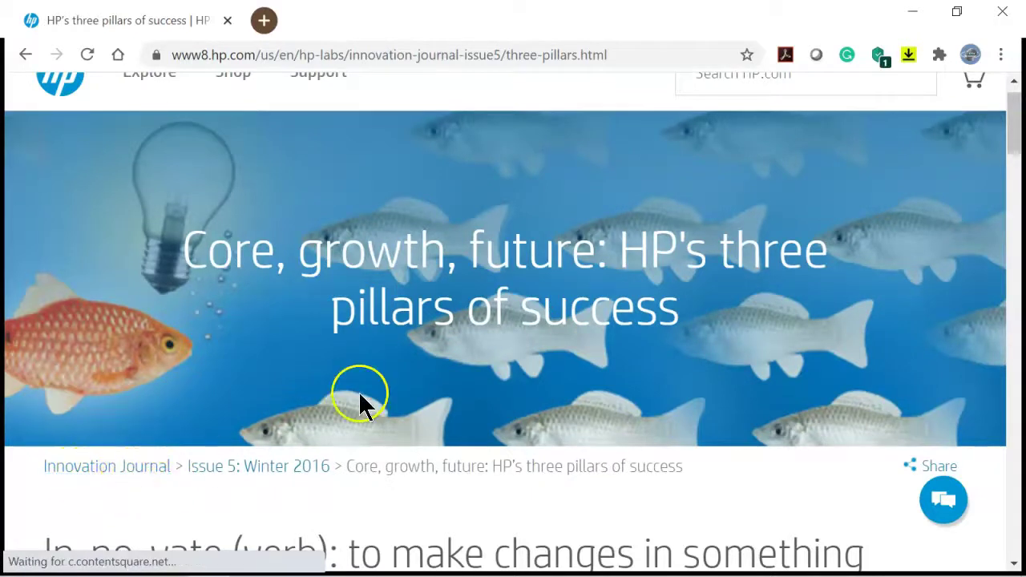
drag(1014, 119, 1018, 134)
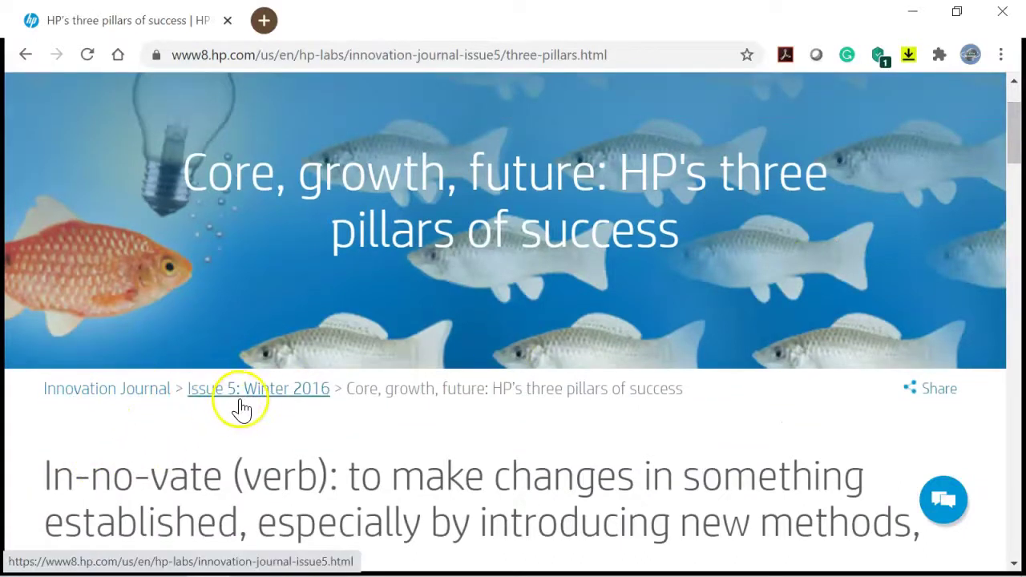
click(287, 407)
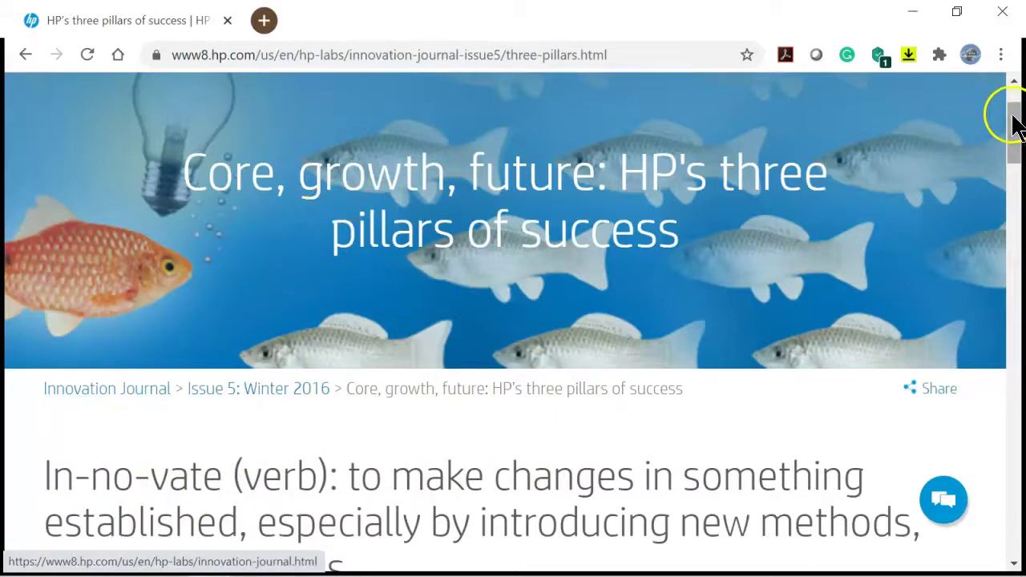
drag(1013, 124, 1014, 128)
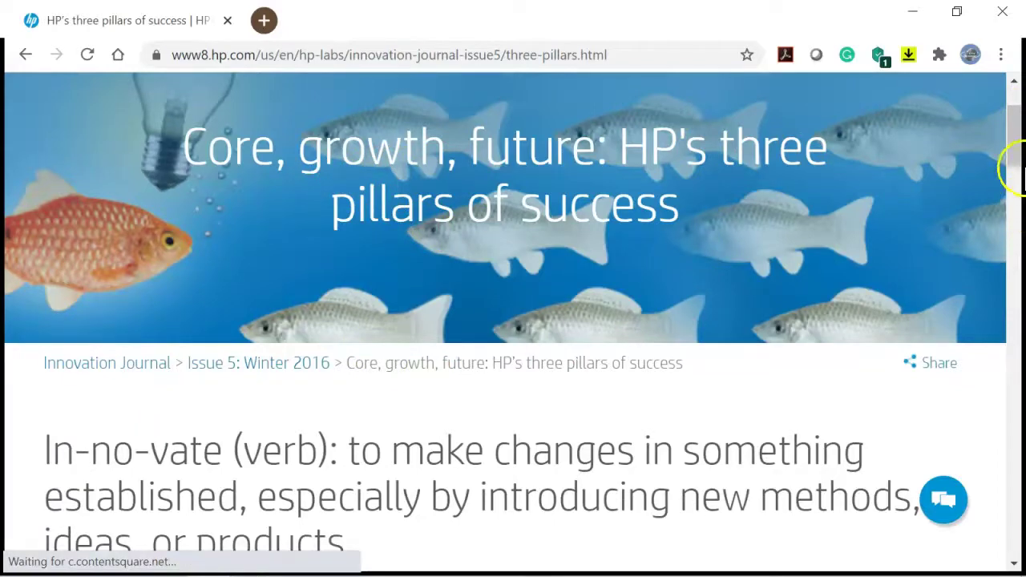
drag(1014, 142, 1019, 324)
Step: Switch back to the Word paper and view the running head and layout of its title page
mouse_move(352, 573)
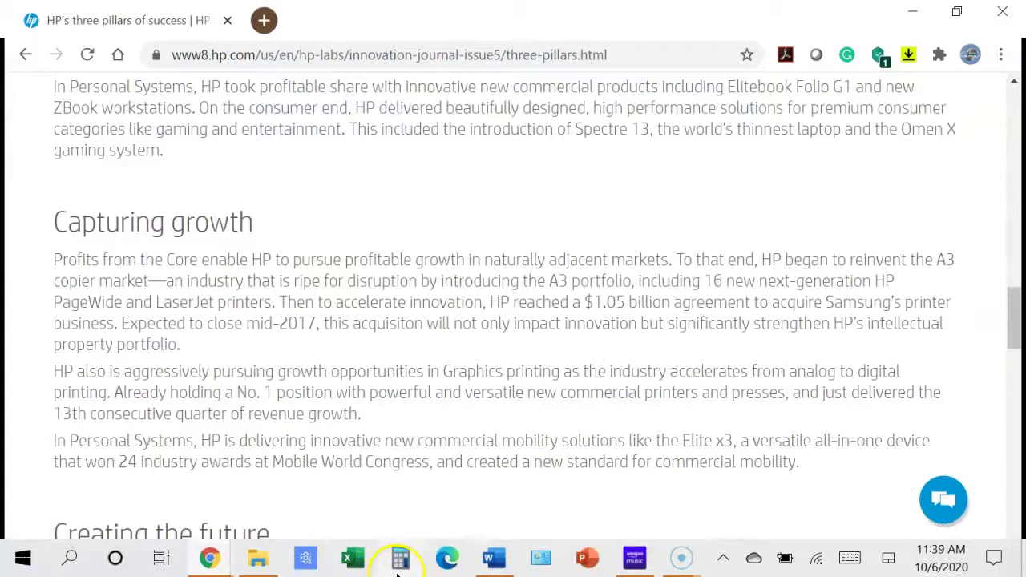
click(498, 565)
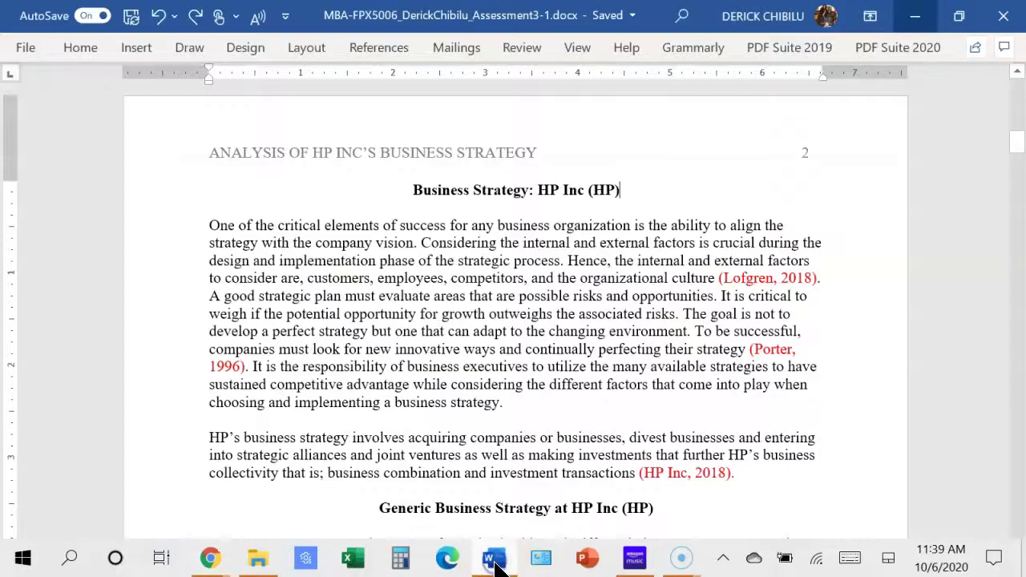
drag(1016, 152, 1009, 69)
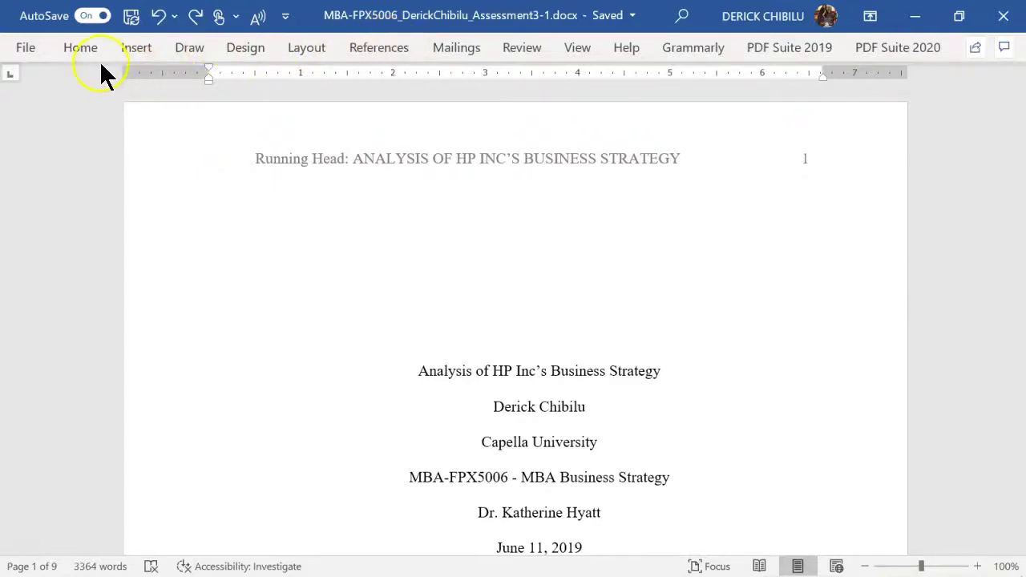
click(81, 48)
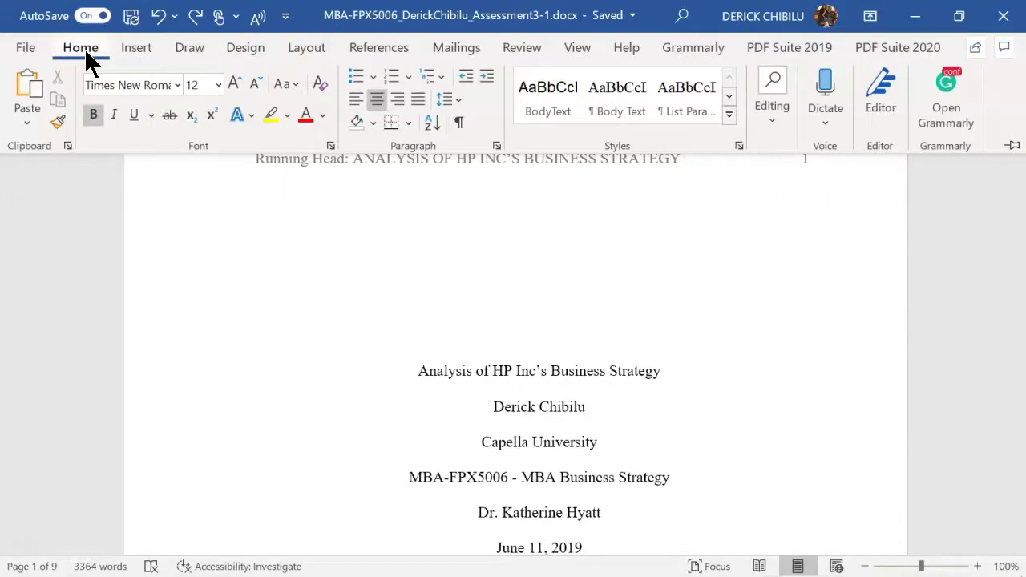
click(85, 57)
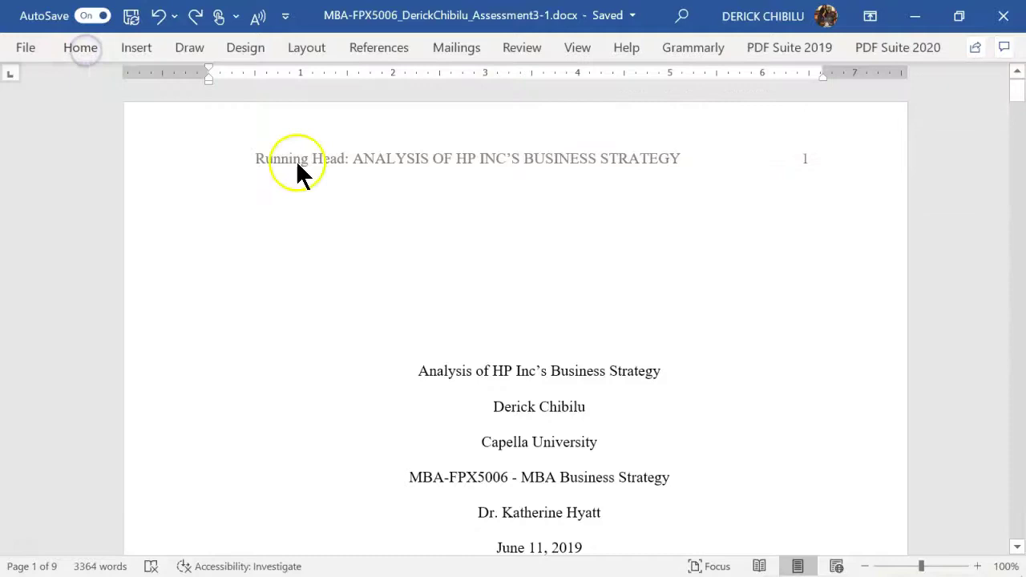
Step: Set the document's citation style to APA Sixth Edition after looking through the available bibliography styles
click(76, 53)
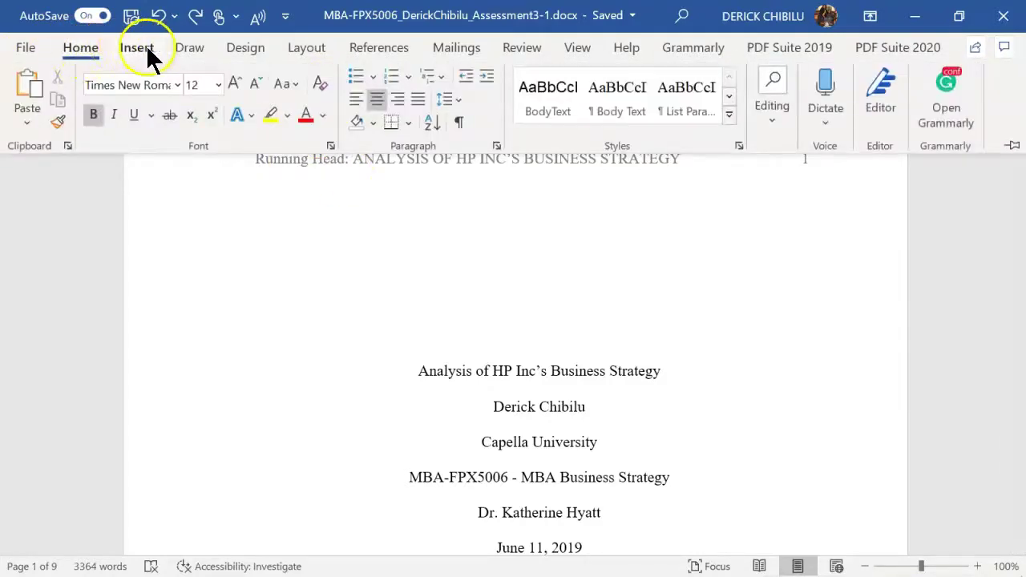
click(381, 51)
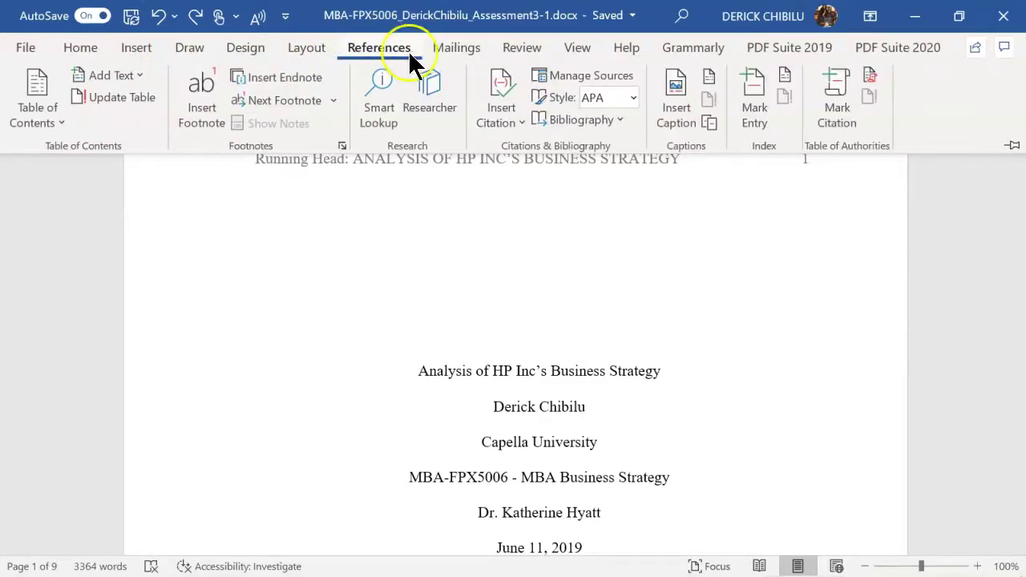
click(633, 98)
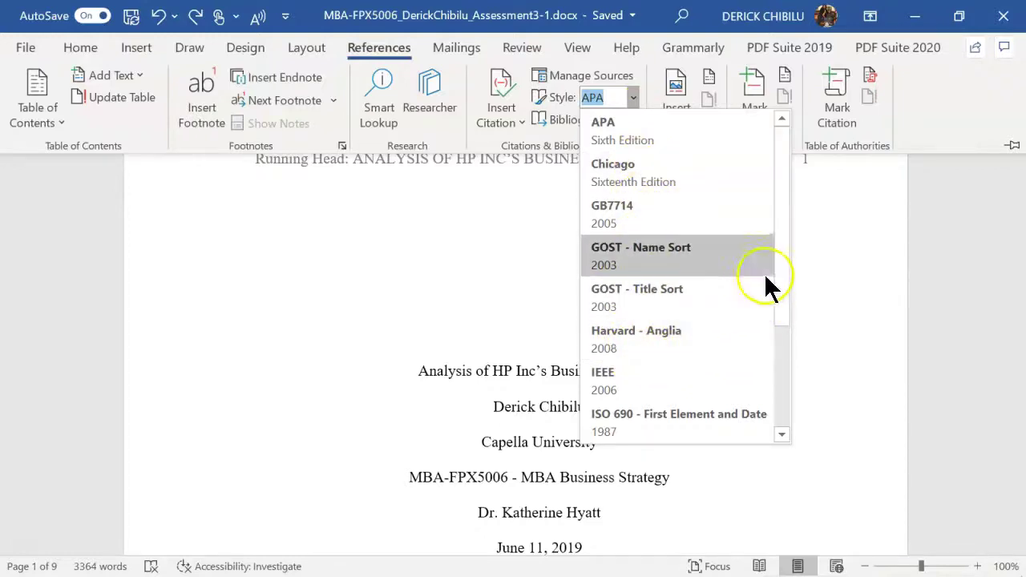
drag(782, 250, 790, 345)
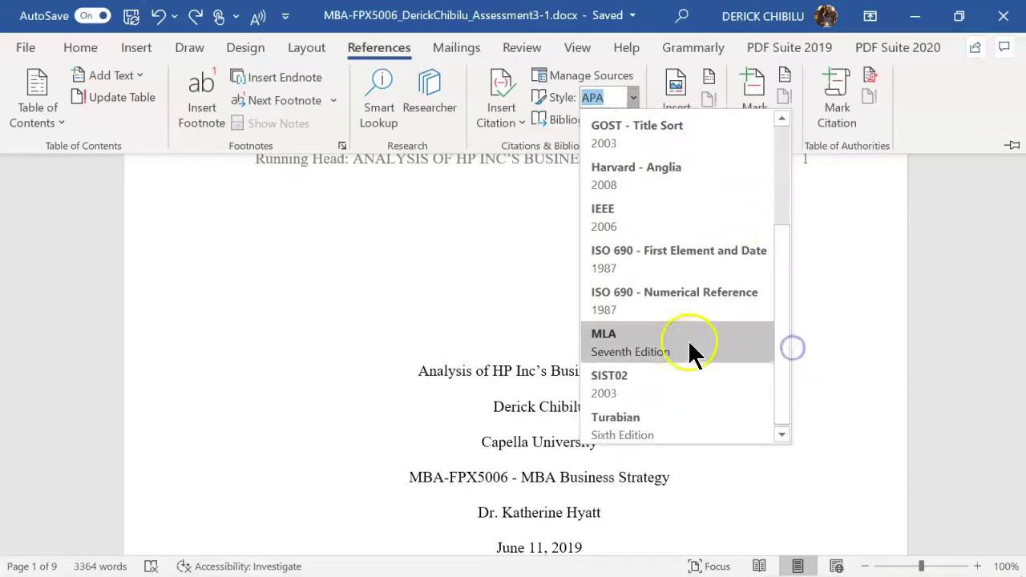
drag(783, 367, 774, 234)
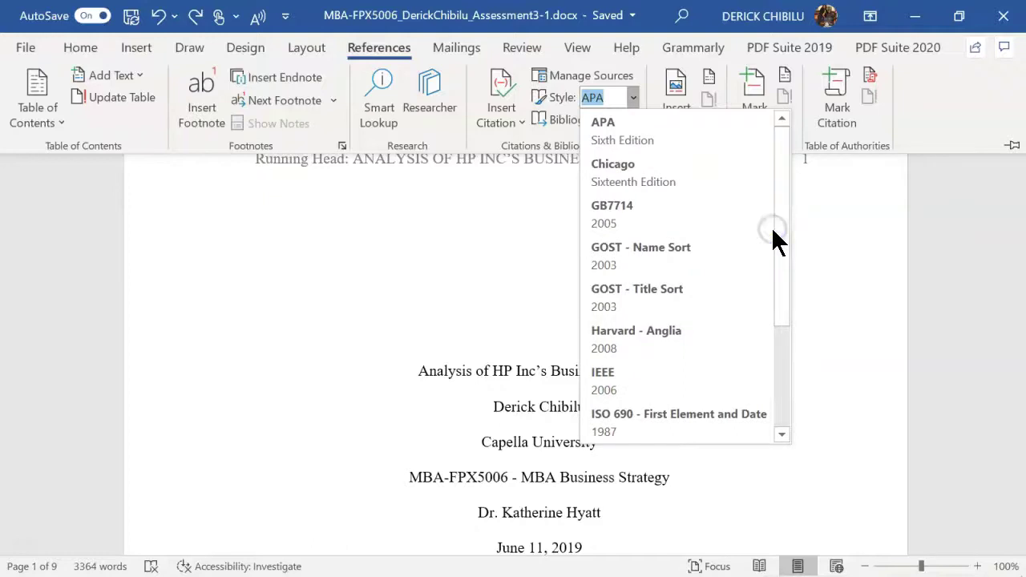
click(620, 138)
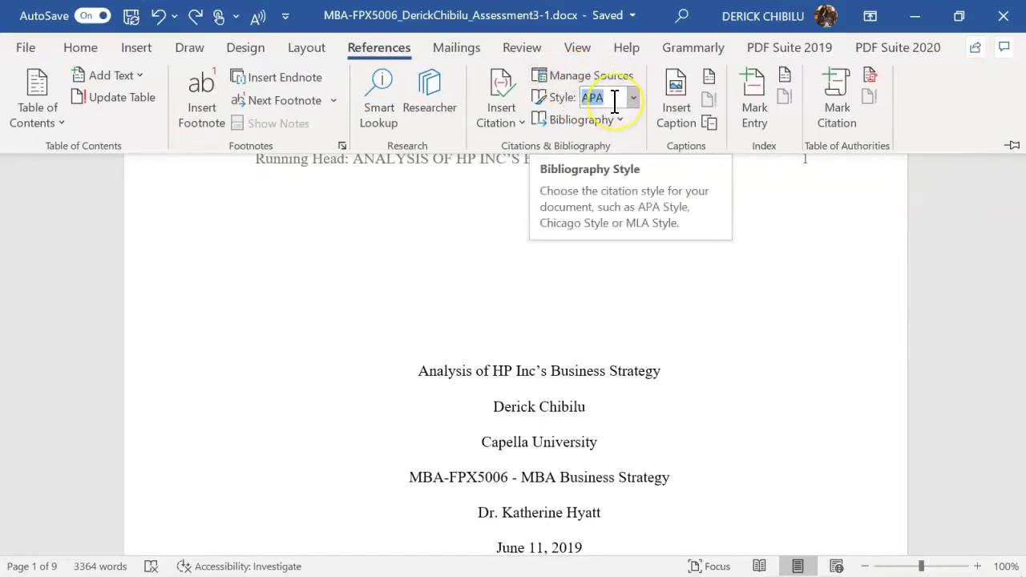
Step: Open the Source Manager and preview the 1993 master-list source and the current list's "What is strategy?" entry
click(575, 75)
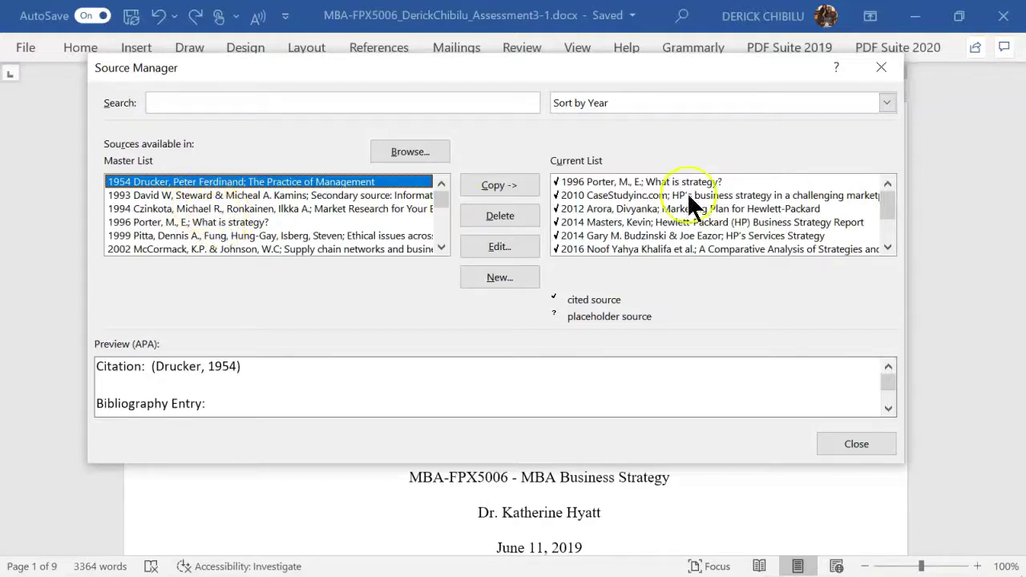
click(298, 196)
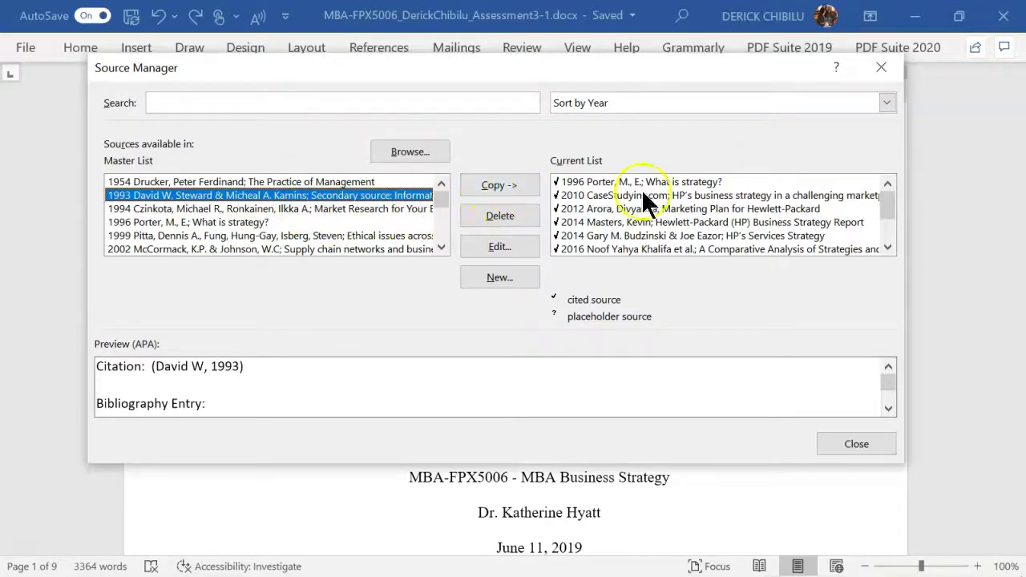
click(598, 183)
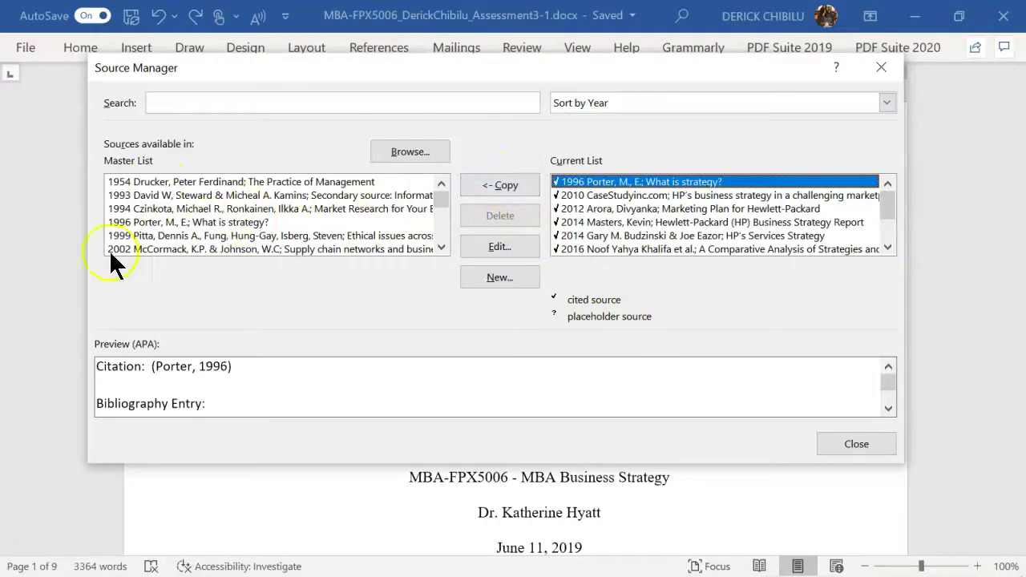
Step: Start creating a new source and check the HP three pillars article's journal and issue details in Chrome, returning to Word
click(498, 277)
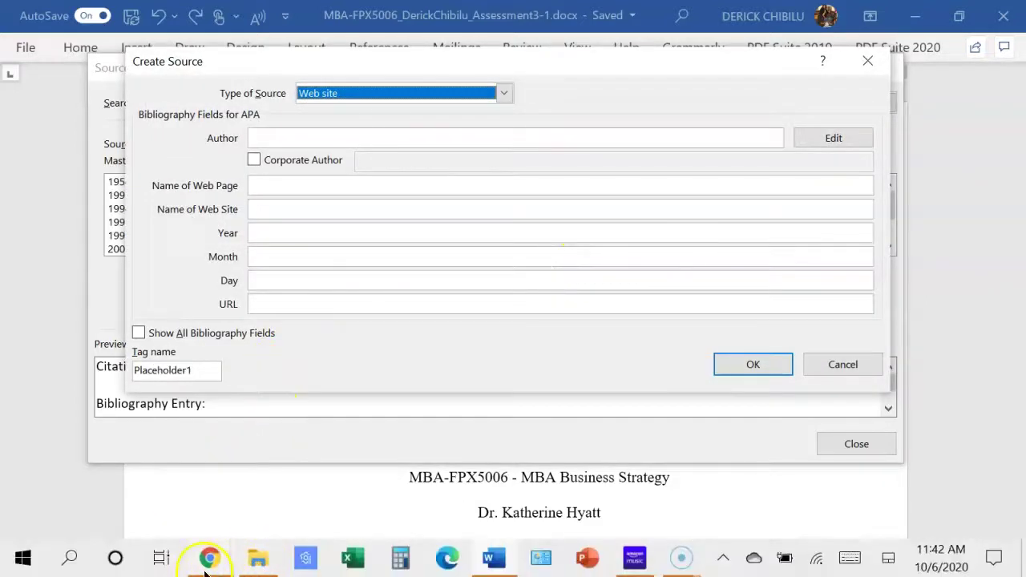
mouse_move(205, 573)
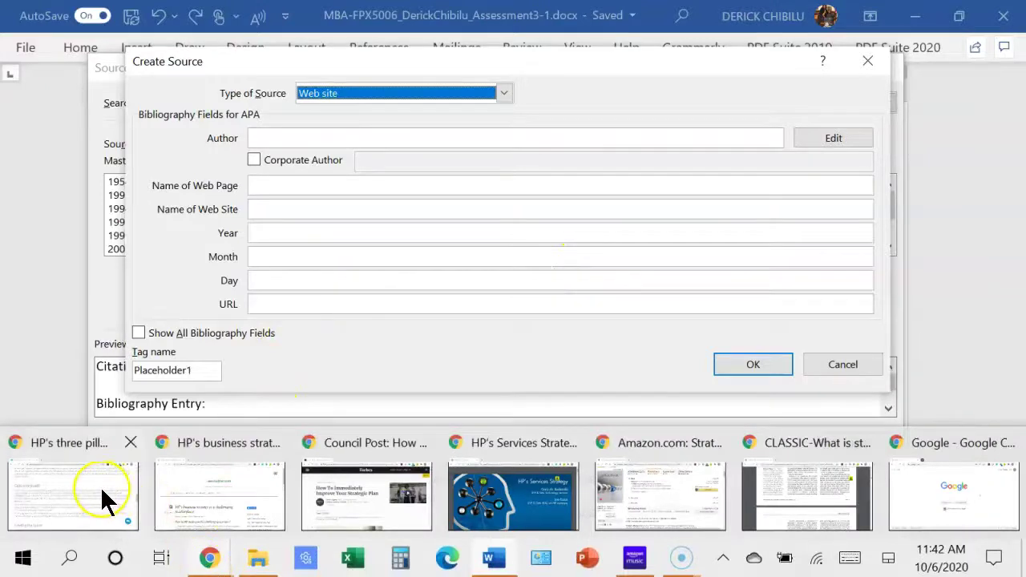
mouse_move(101, 493)
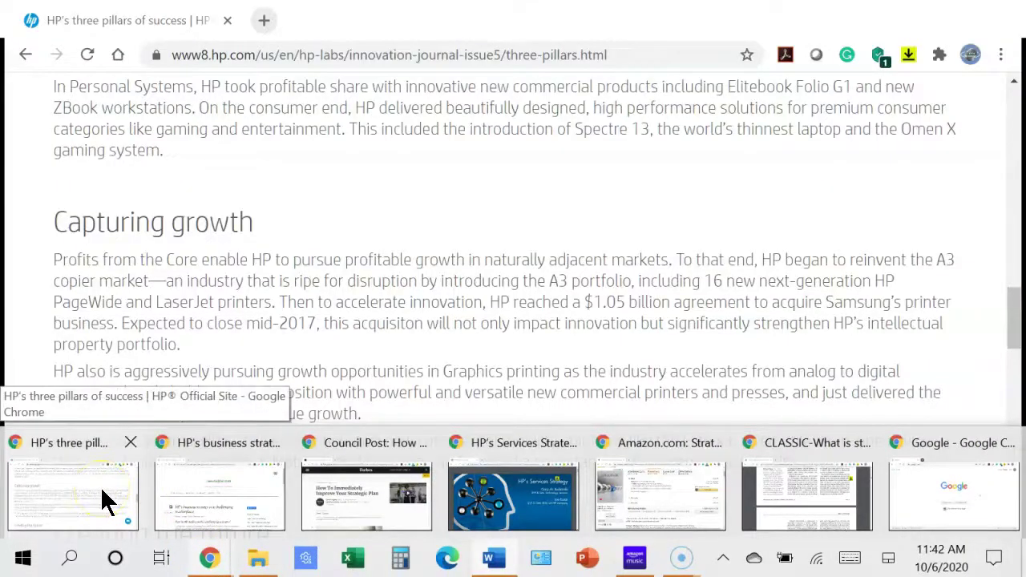
click(100, 487)
drag(1009, 299, 1011, 146)
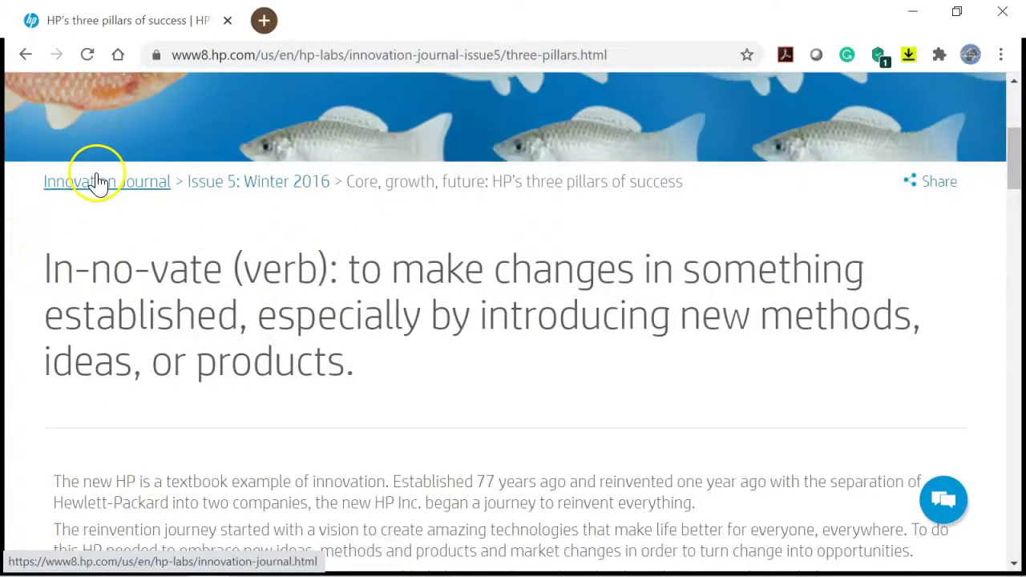
click(491, 559)
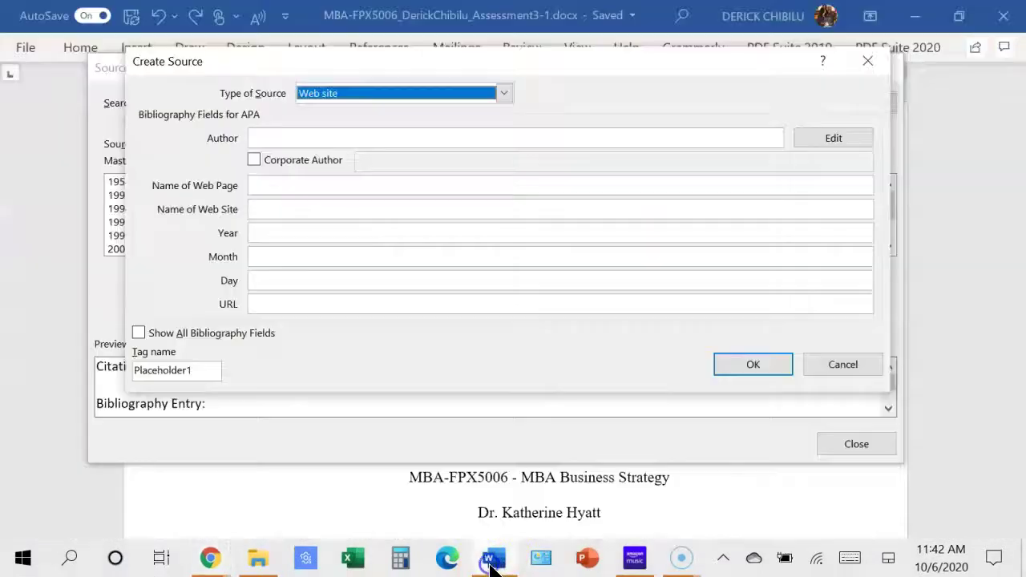
Step: Set the new source's type to Journal Article and begin editing its author
click(504, 94)
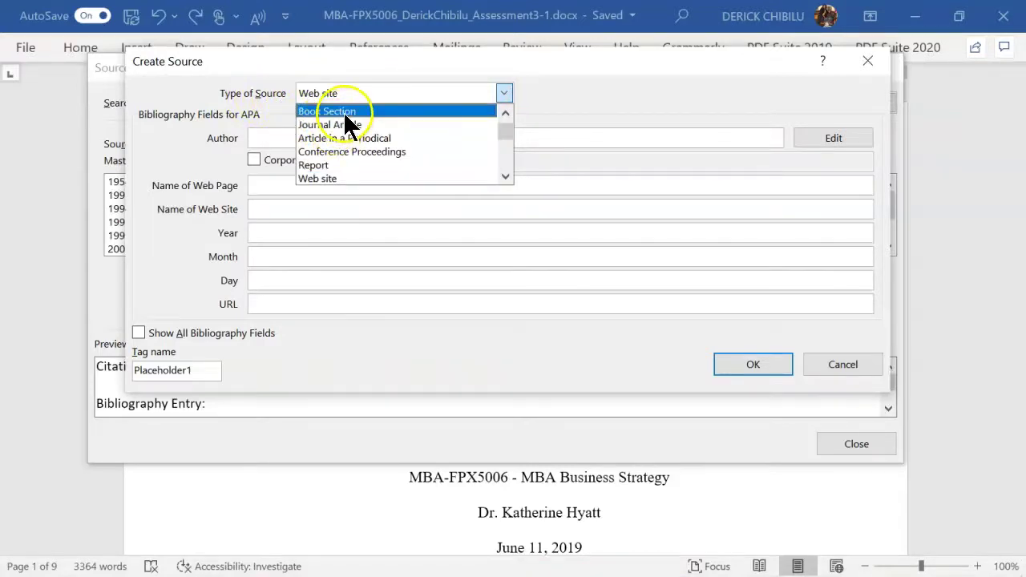
drag(503, 128, 505, 120)
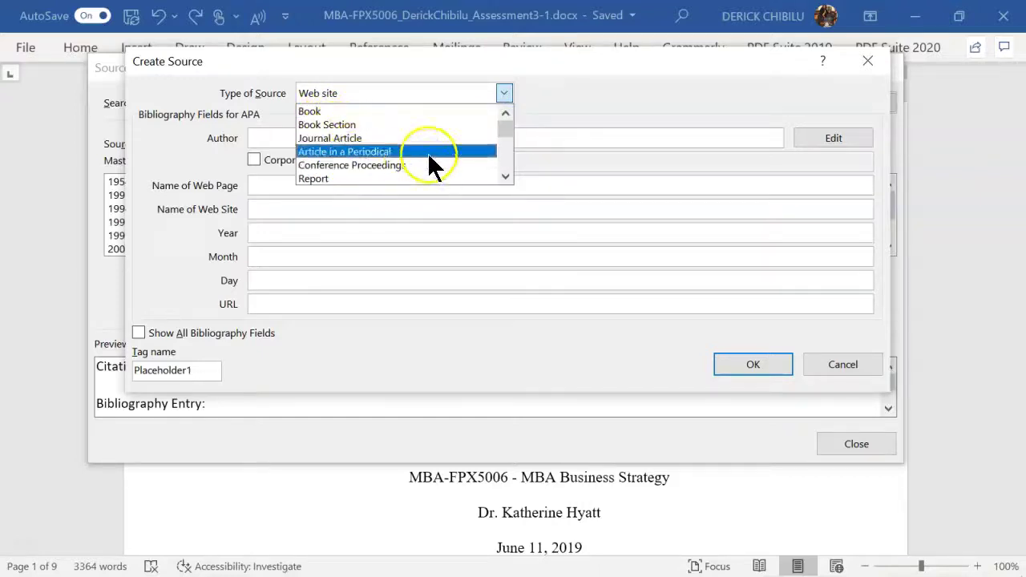
drag(508, 127, 507, 130)
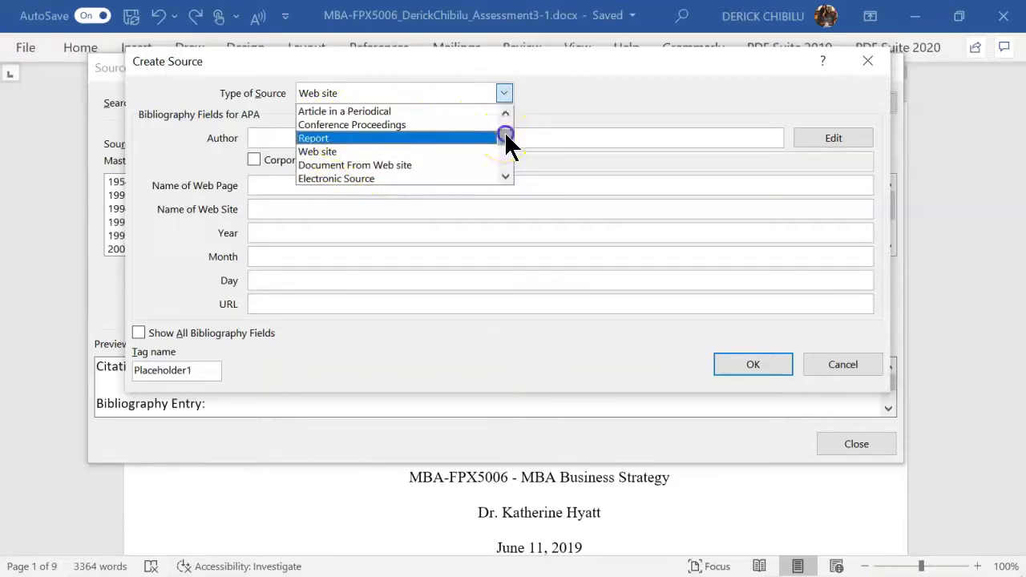
drag(506, 137, 508, 120)
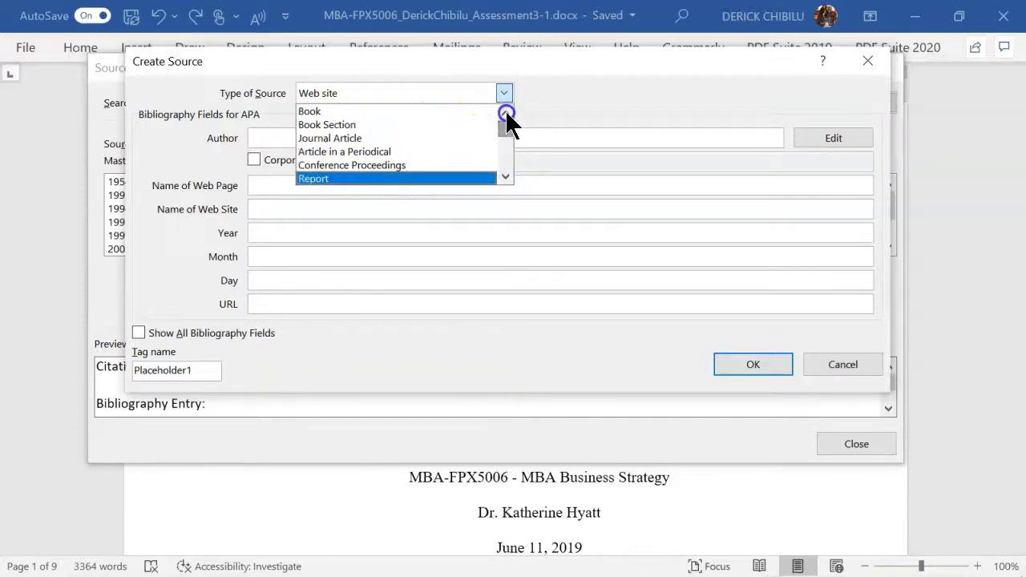
click(346, 140)
click(283, 136)
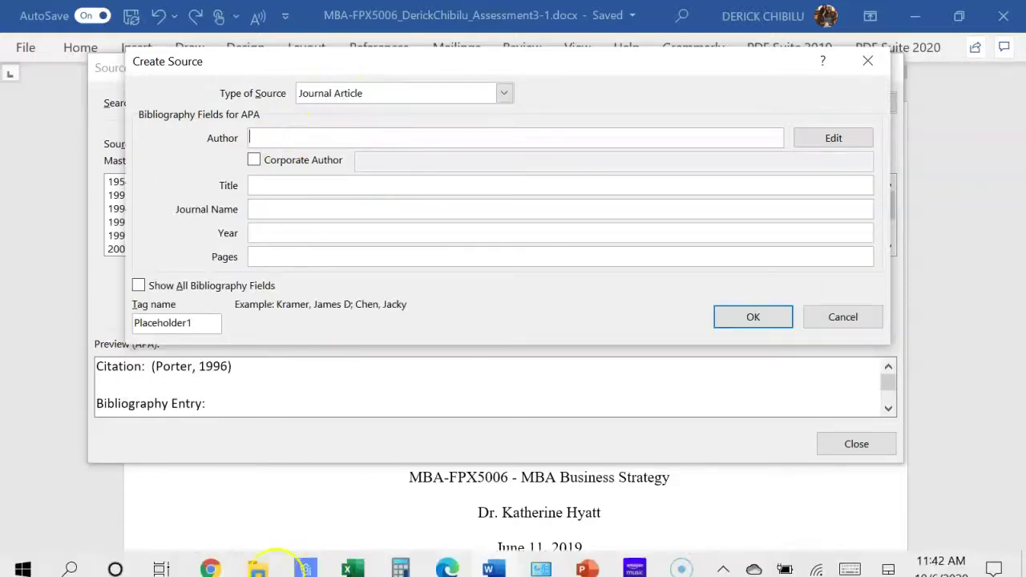
Step: Copy the "In-no-vate (verb)" heading sentence from the HP article in Chrome and paste it as the source's title in Word
click(207, 559)
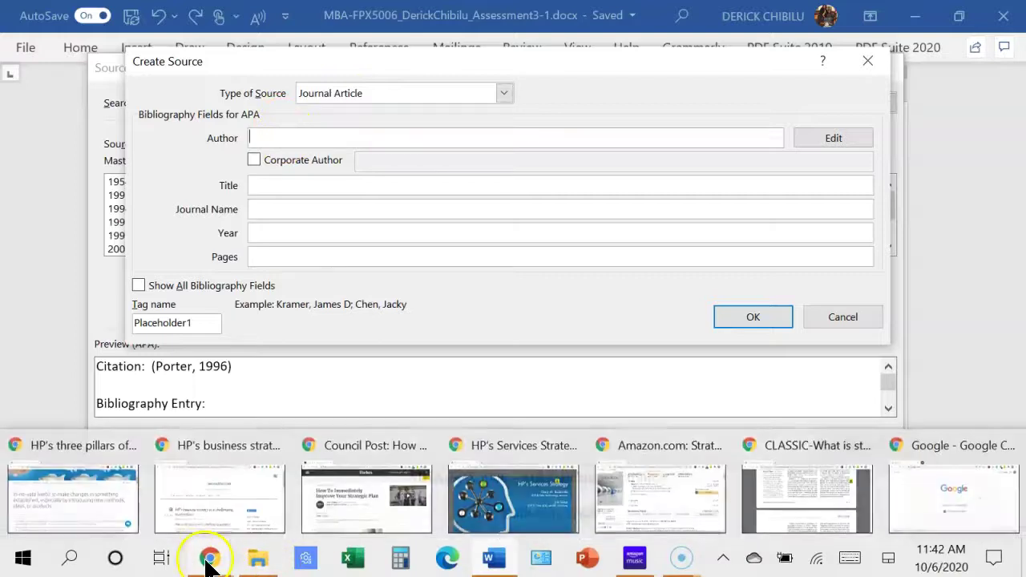
click(137, 522)
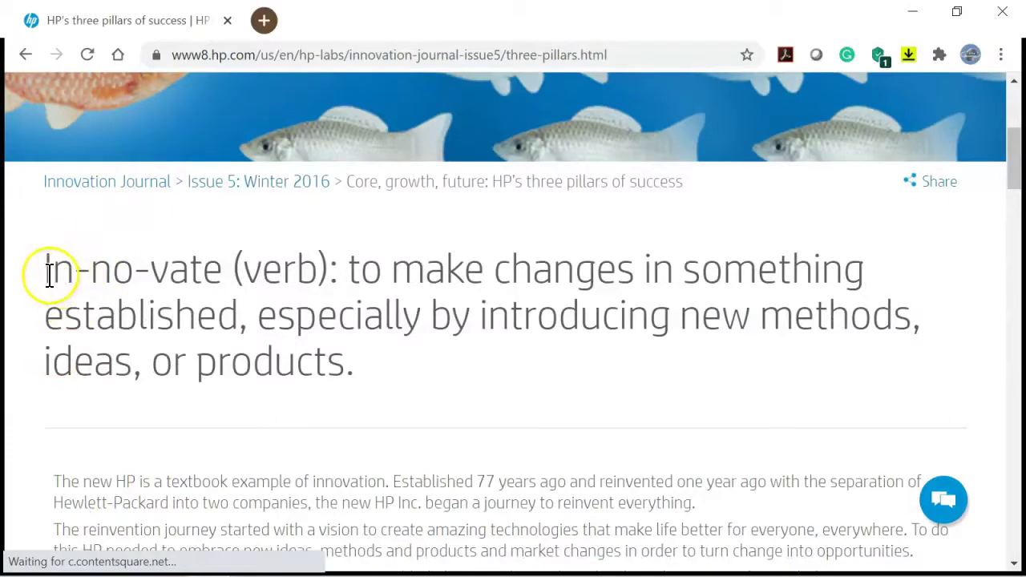
drag(46, 267, 356, 370)
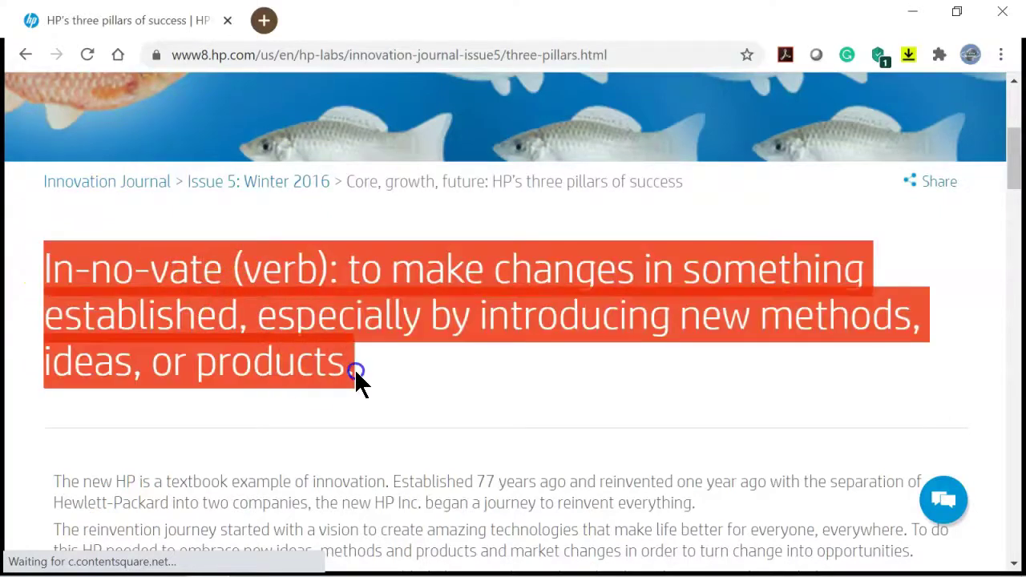
right_click(271, 350)
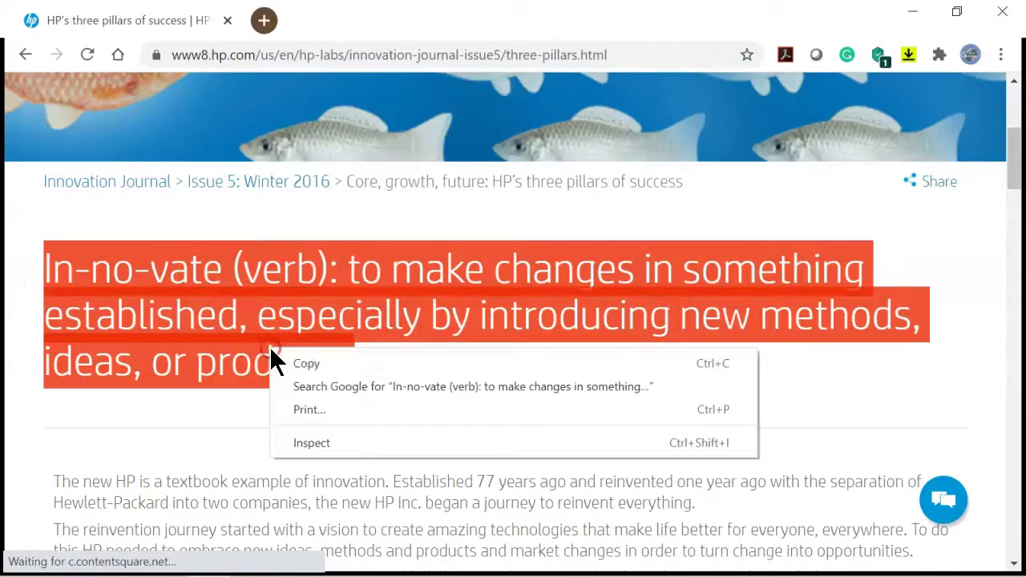
click(331, 368)
mouse_move(453, 571)
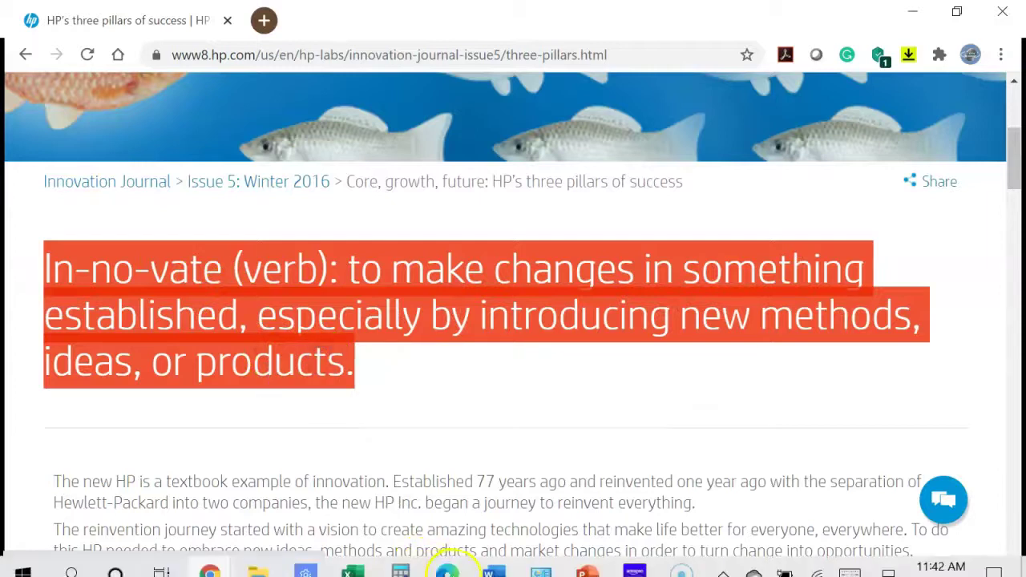
click(487, 559)
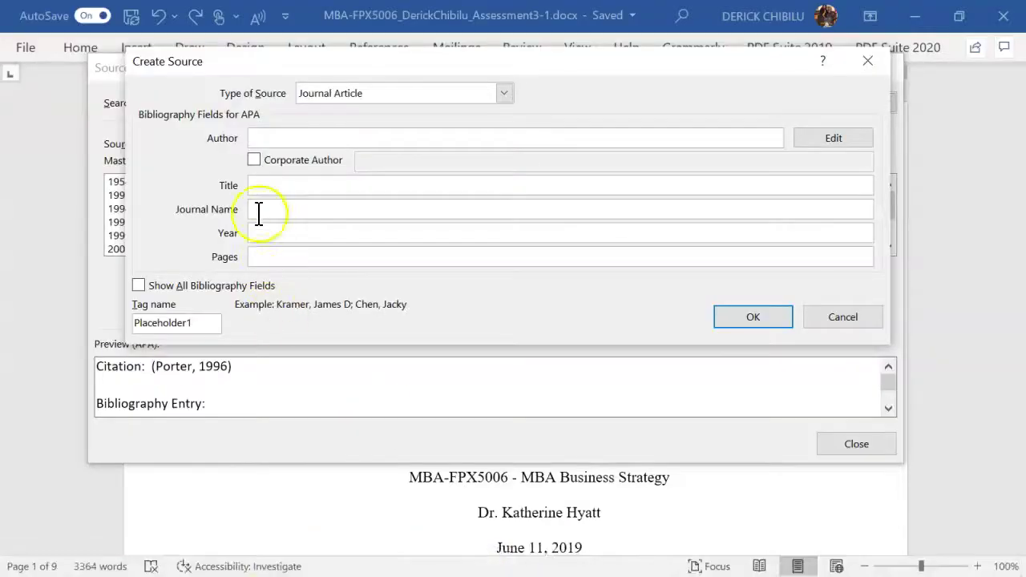
click(275, 187)
right_click(275, 187)
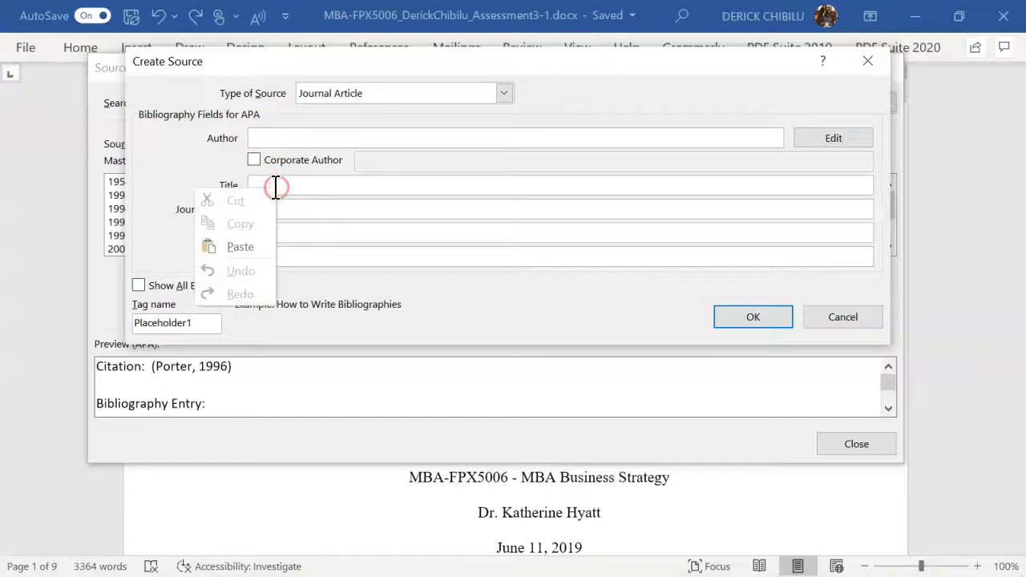
click(248, 247)
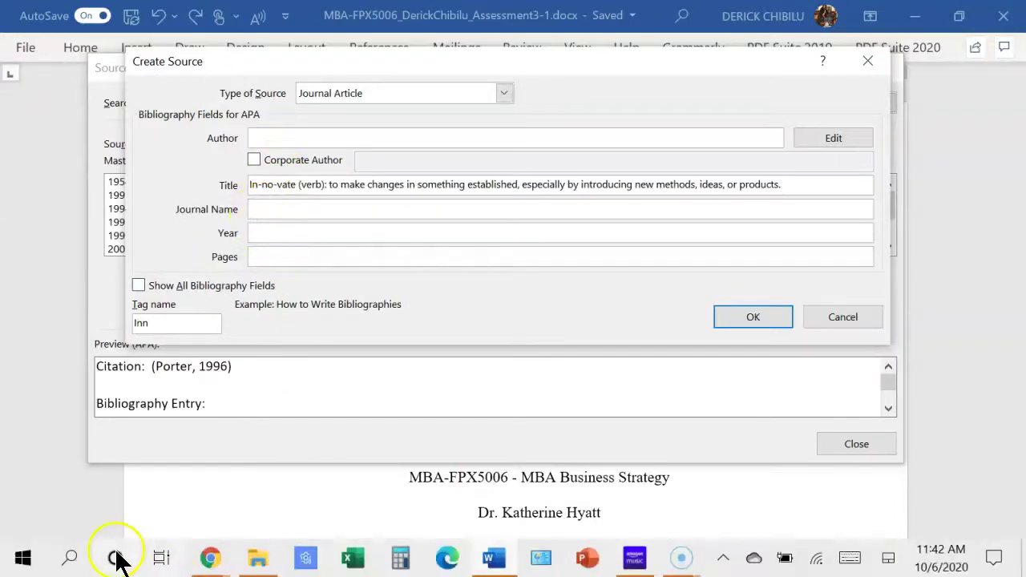
Step: Copy "Innovation Journal" from the HP article in Chrome and paste it as the source's journal name in Word
click(211, 559)
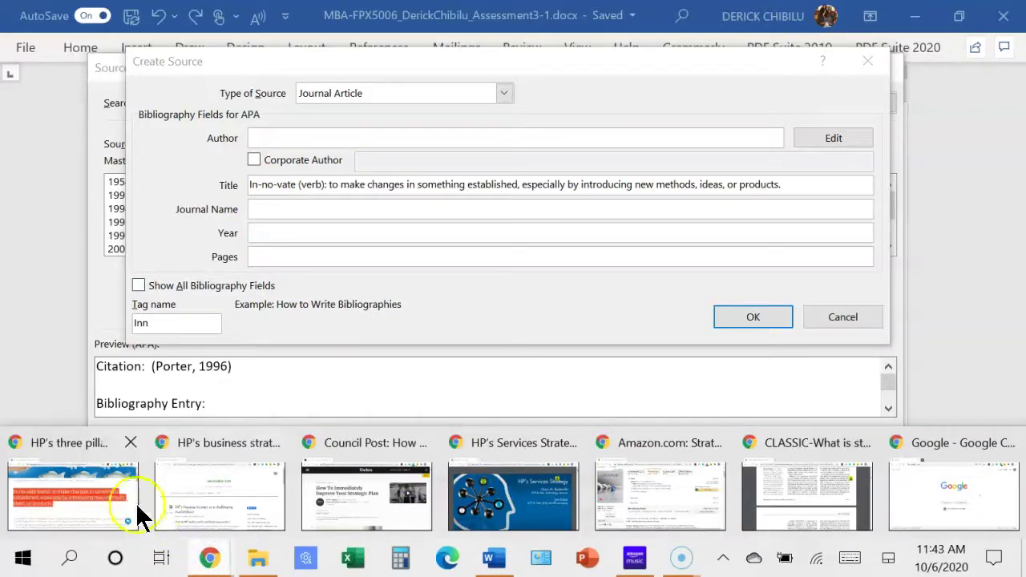
click(137, 506)
drag(36, 179, 172, 180)
right_click(145, 189)
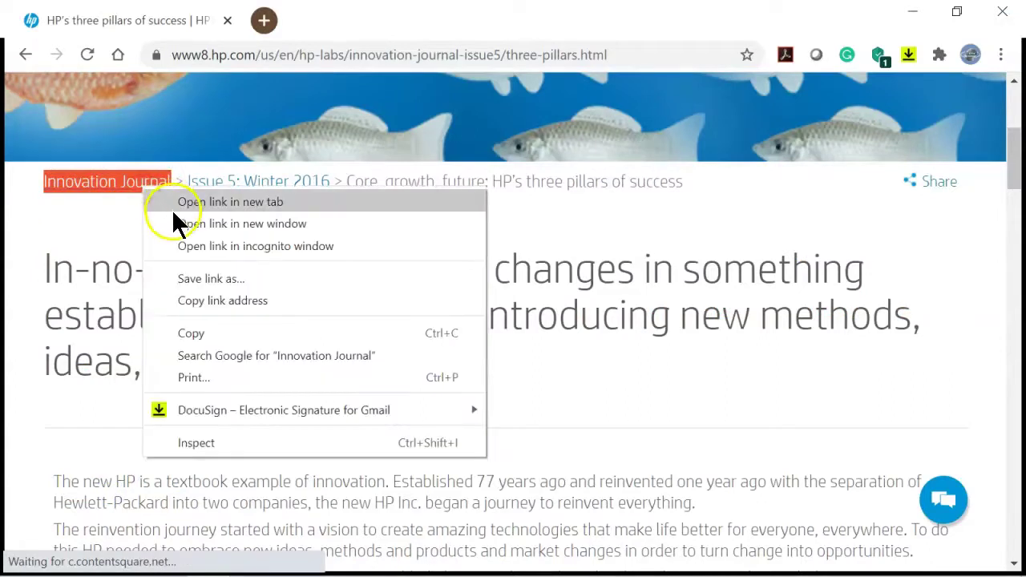
click(190, 333)
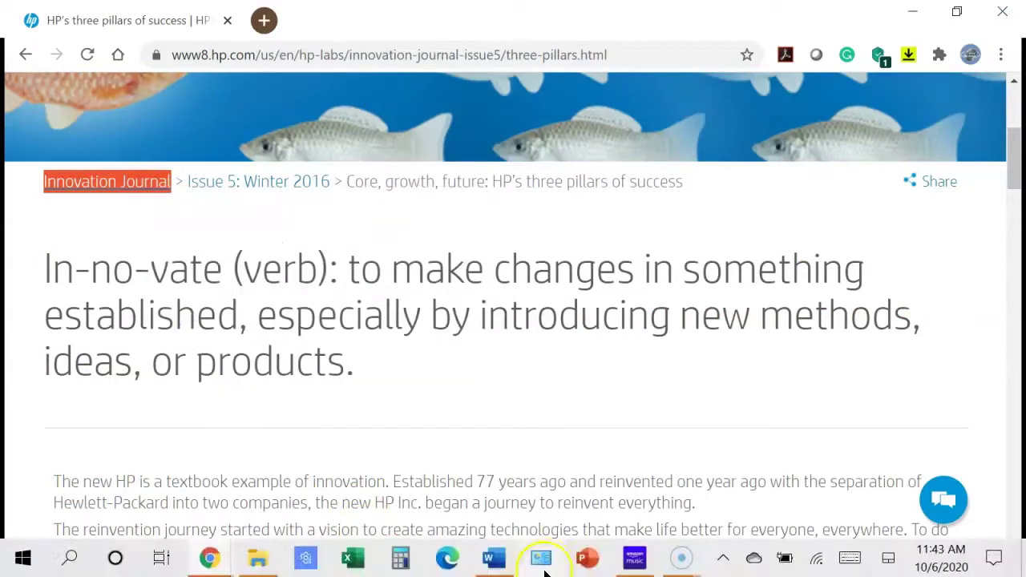
click(494, 561)
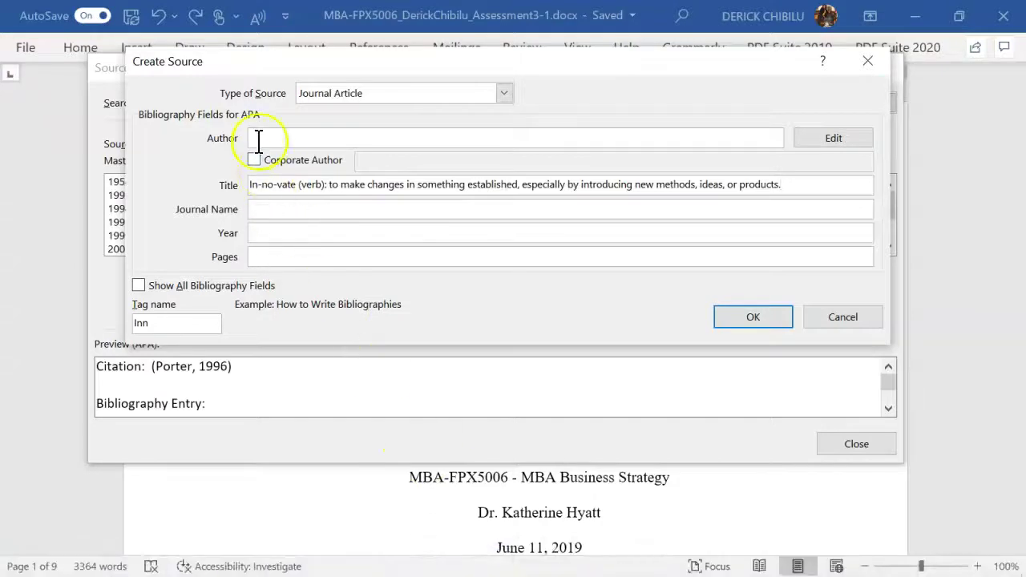
click(277, 210)
right_click(277, 210)
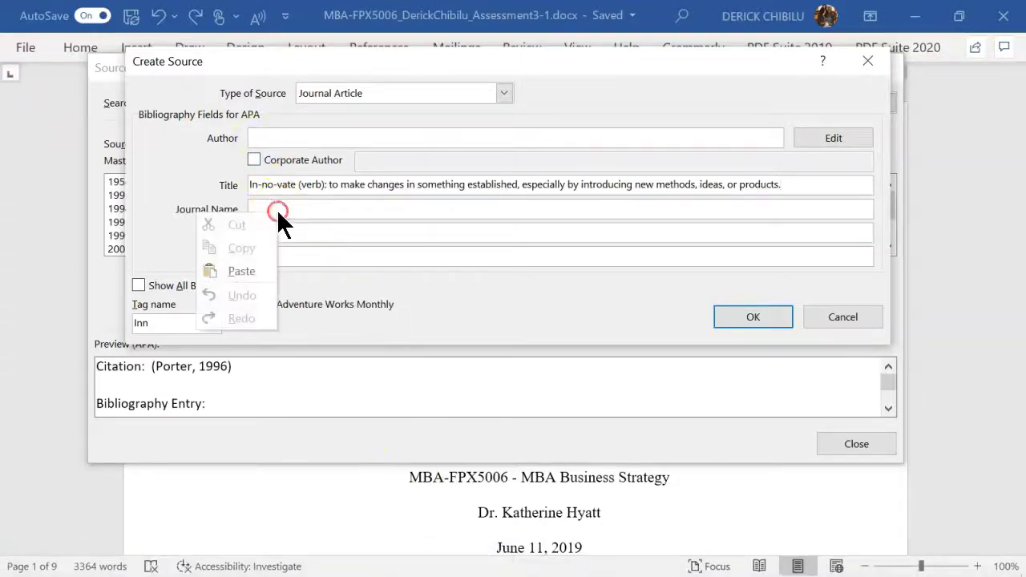
click(242, 271)
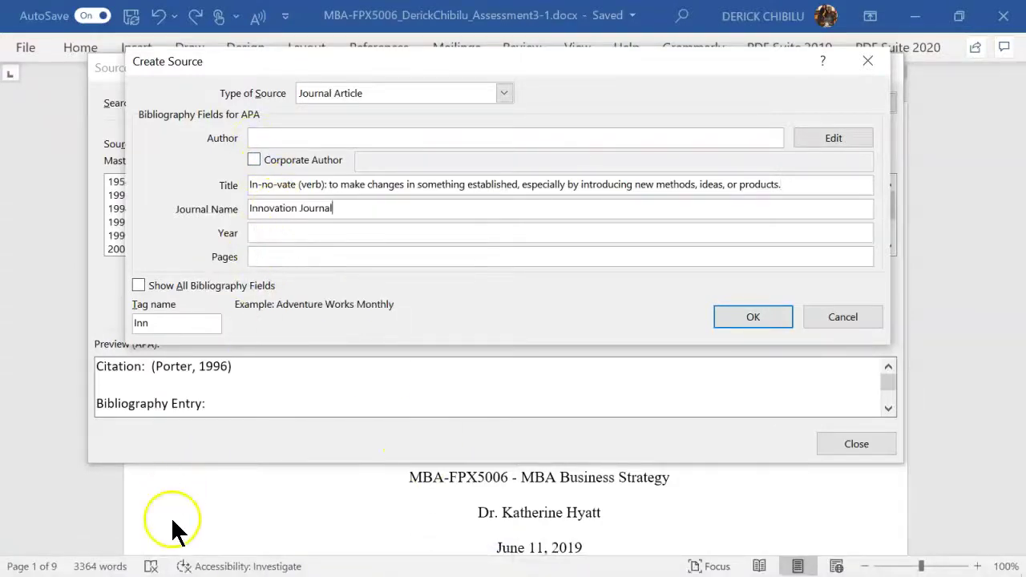
Step: Check the issue date in HP's three pillars article in Chrome and set the source's year to 2016 in Word
mouse_move(209, 558)
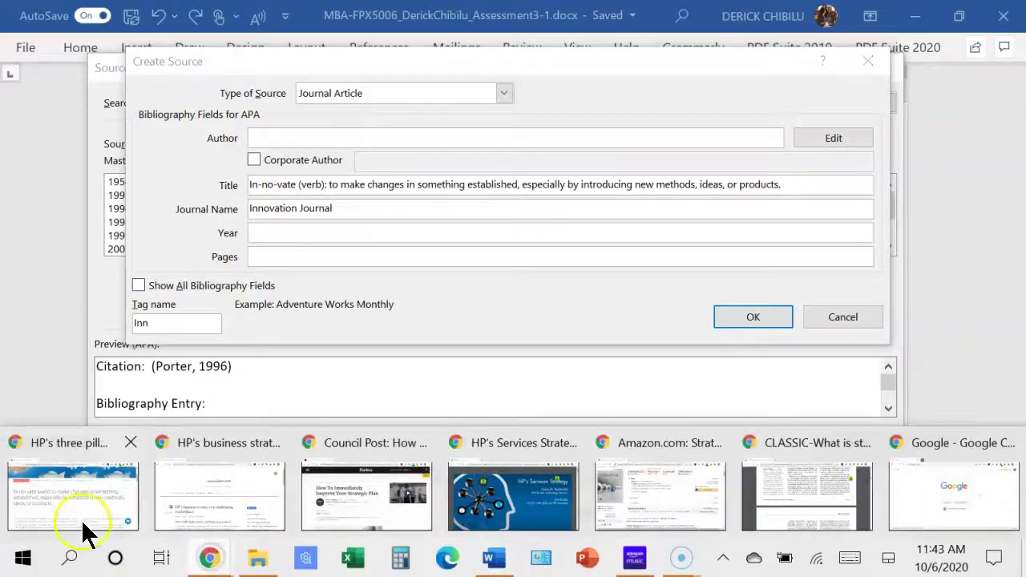
click(77, 493)
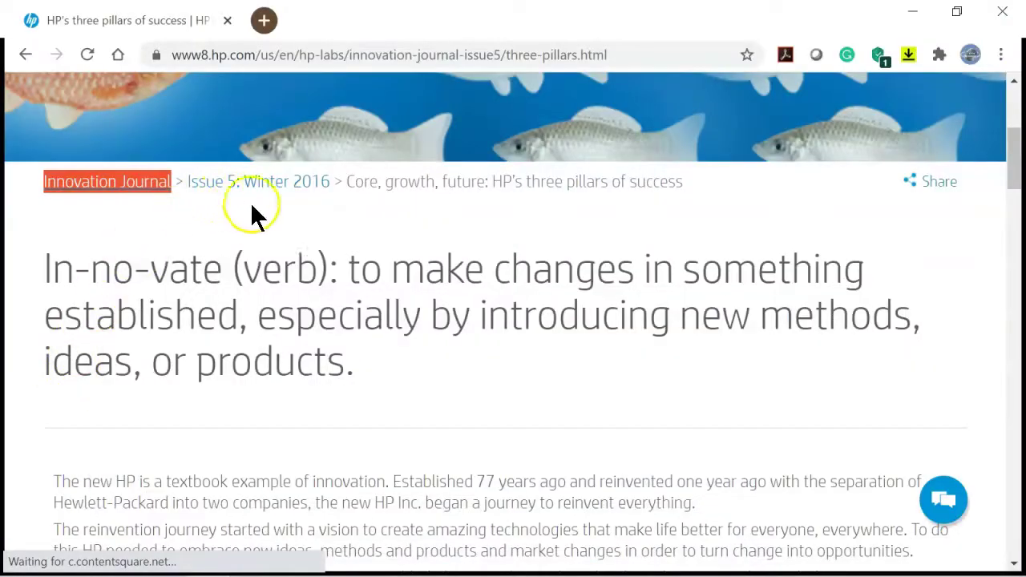
mouse_move(394, 574)
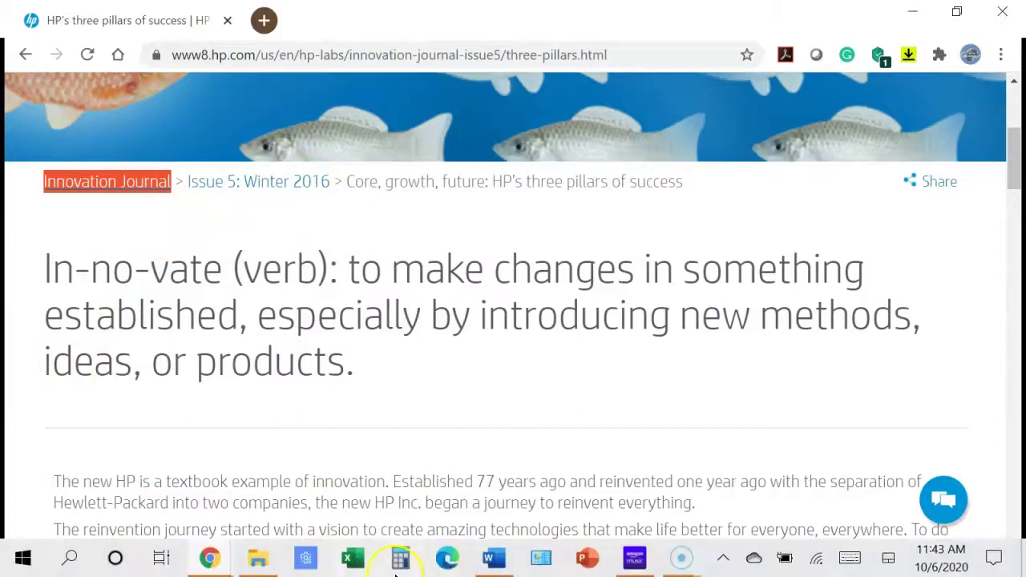
click(494, 558)
click(277, 234)
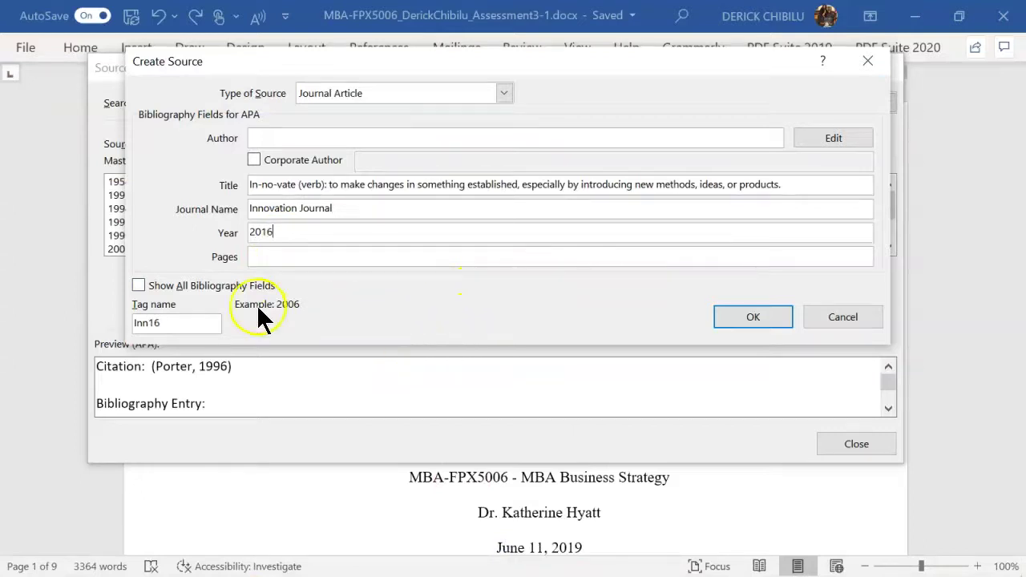
Step: Look for page numbers in HP's three pillars article and in the "CLASSIC-What is strategy HBR" PDF in Chrome
click(207, 559)
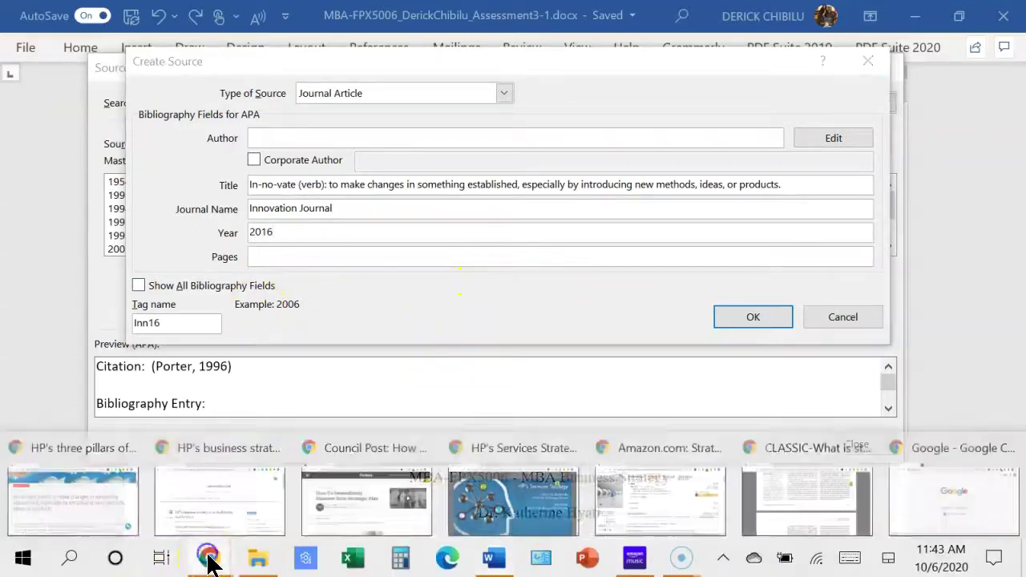
click(92, 489)
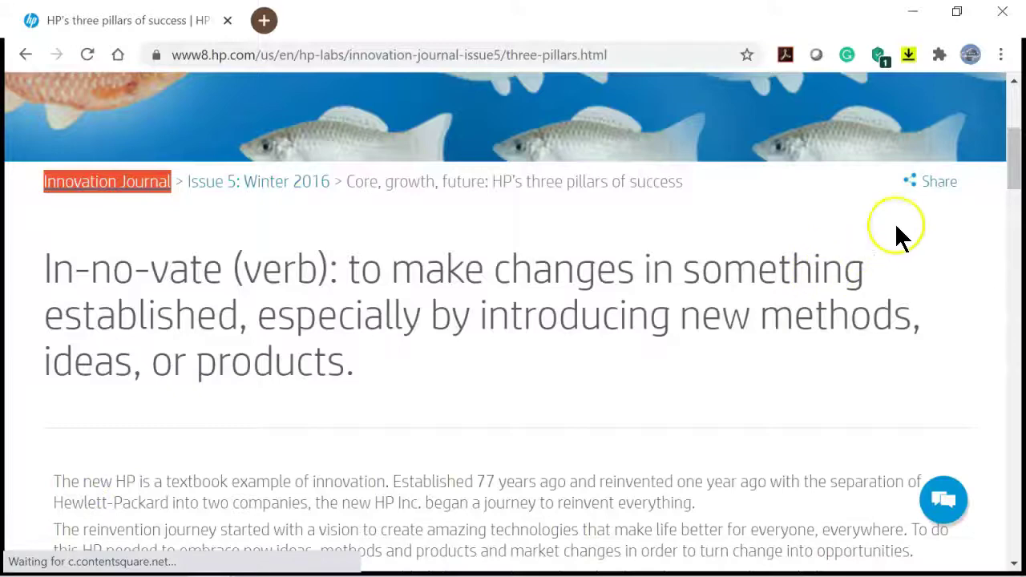
drag(1015, 165, 1018, 217)
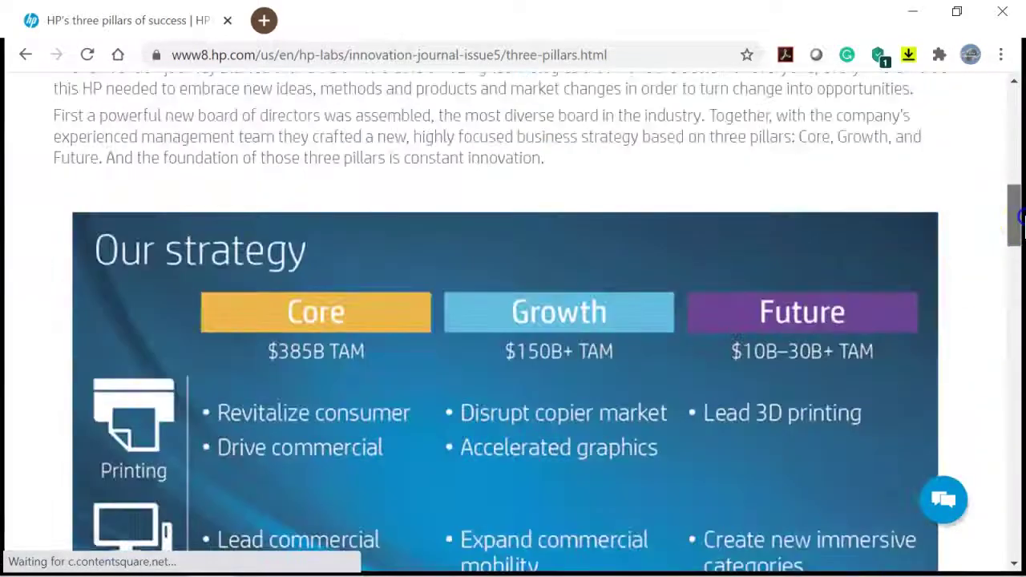
mouse_move(441, 570)
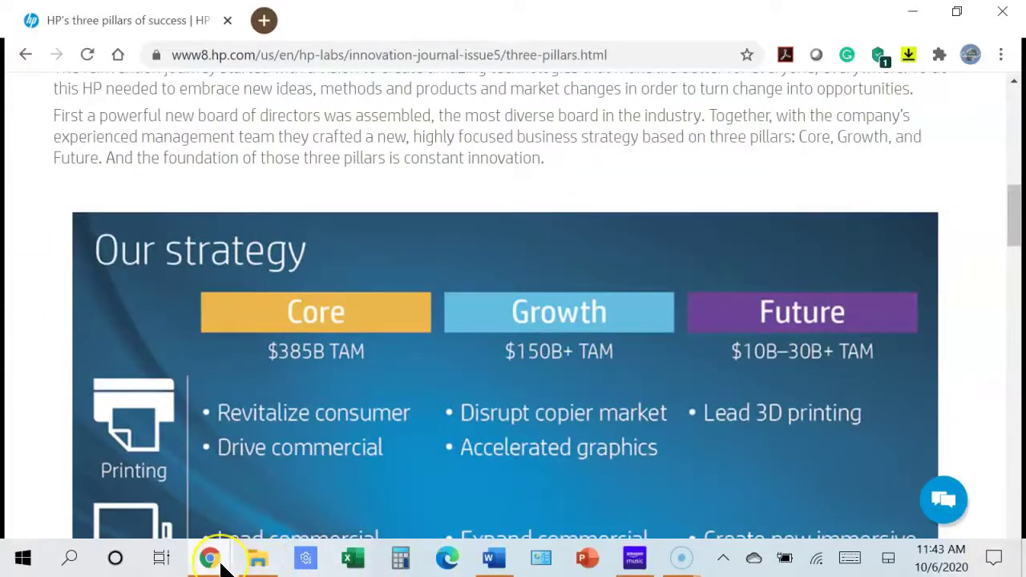
mouse_move(223, 568)
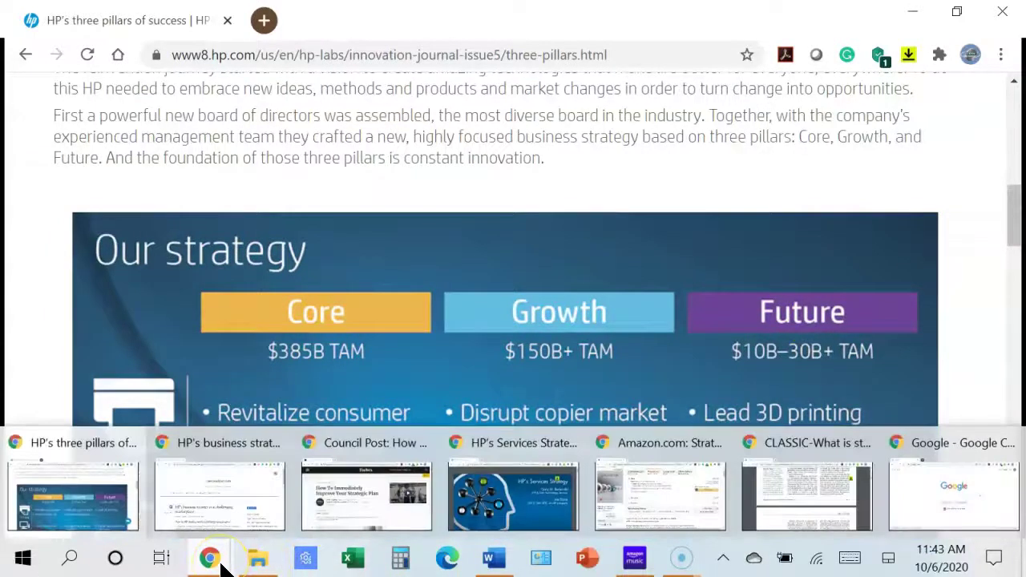
click(784, 489)
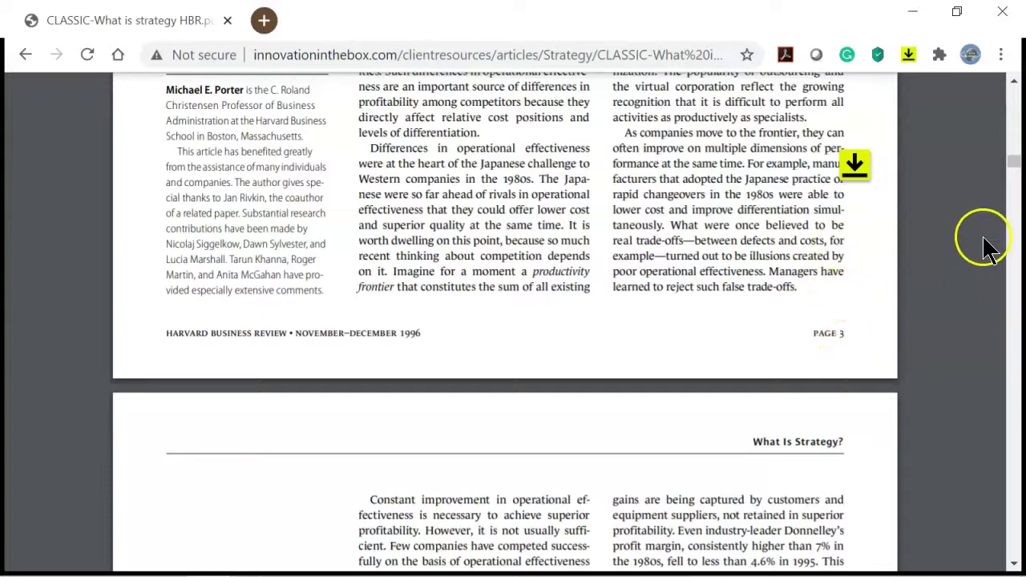
drag(1014, 163, 1014, 146)
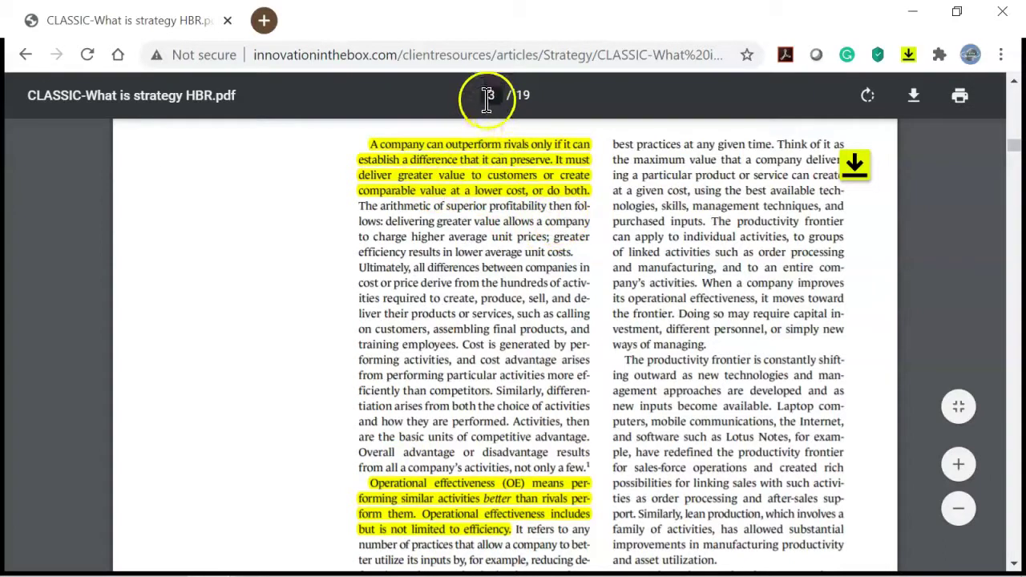
mouse_move(353, 565)
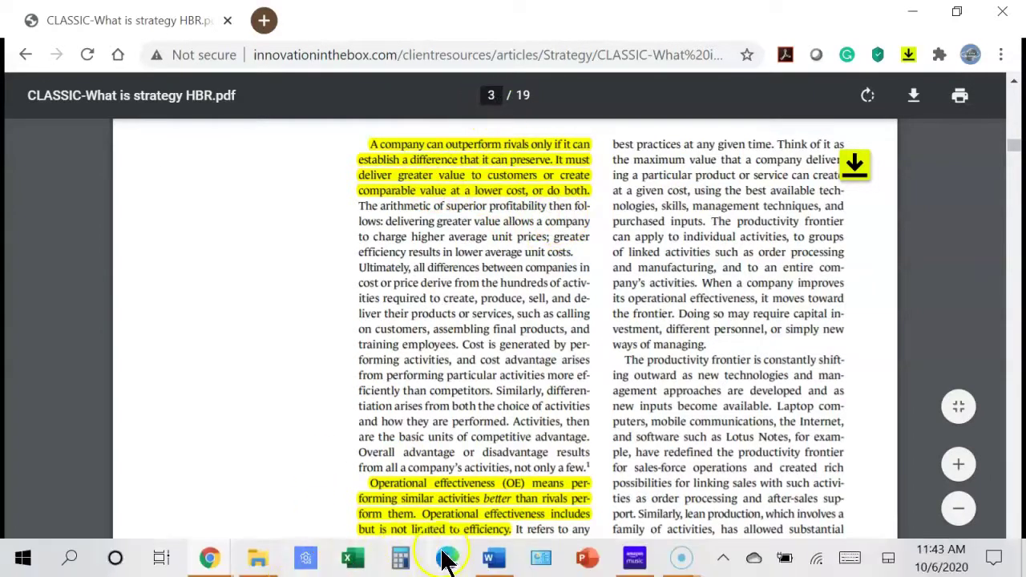
Step: Return to Word and fill in the source's pages, first as 3-5 and finally as 1
click(492, 558)
click(263, 254)
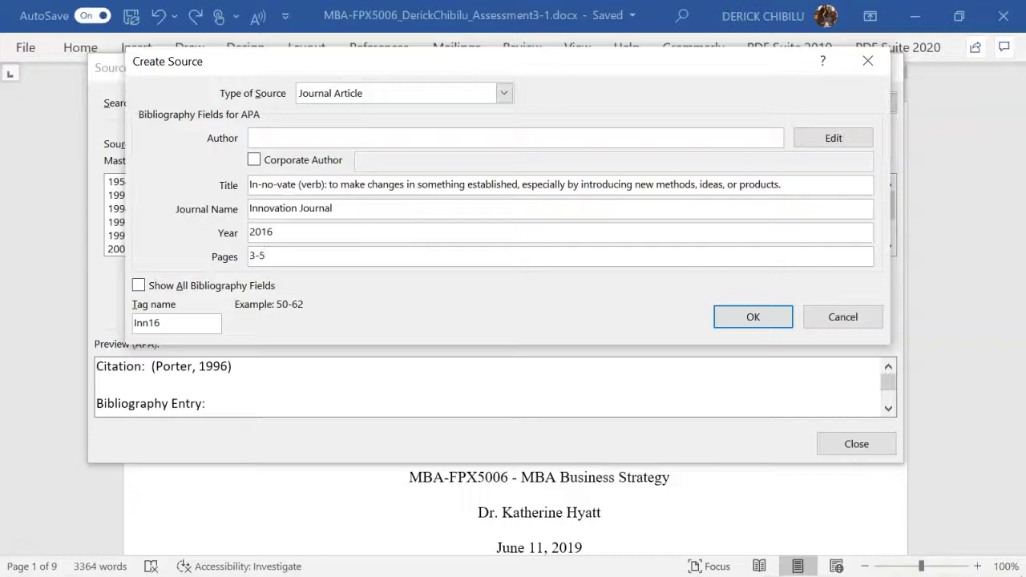
click(227, 312)
Step: Copy the web address of HP's three pillars article in Chrome
mouse_move(205, 571)
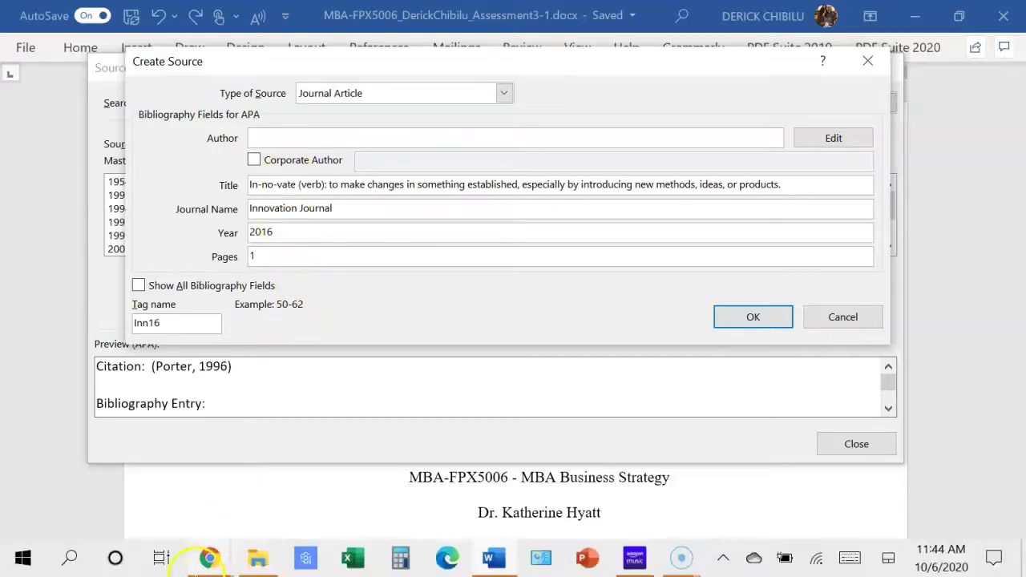
click(92, 509)
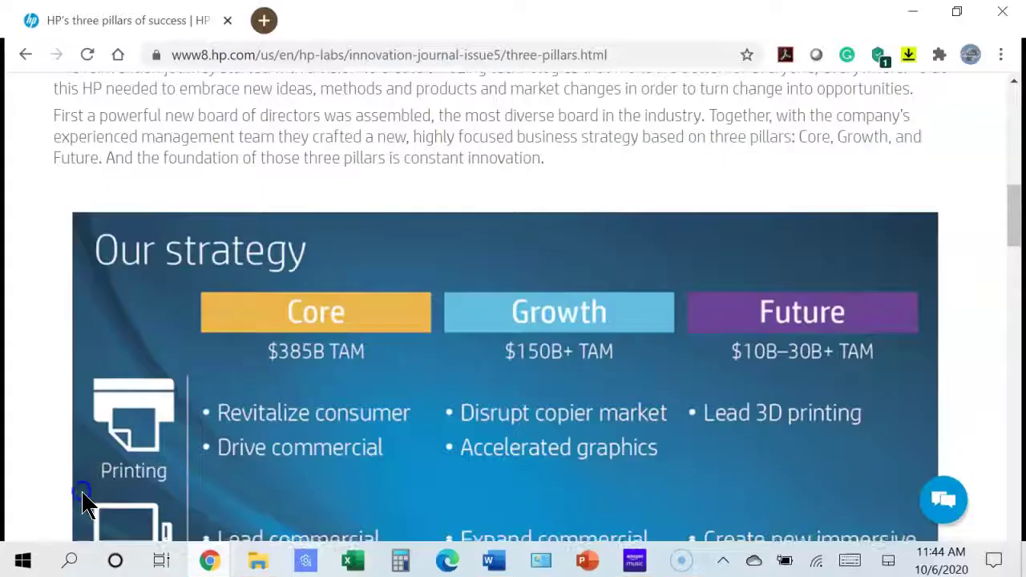
click(328, 53)
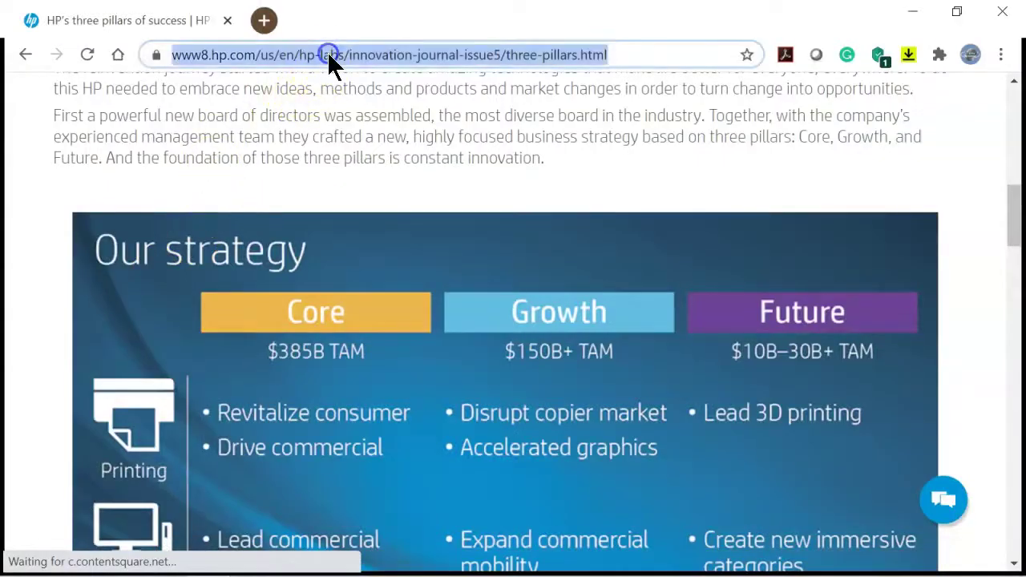
right_click(327, 53)
click(385, 125)
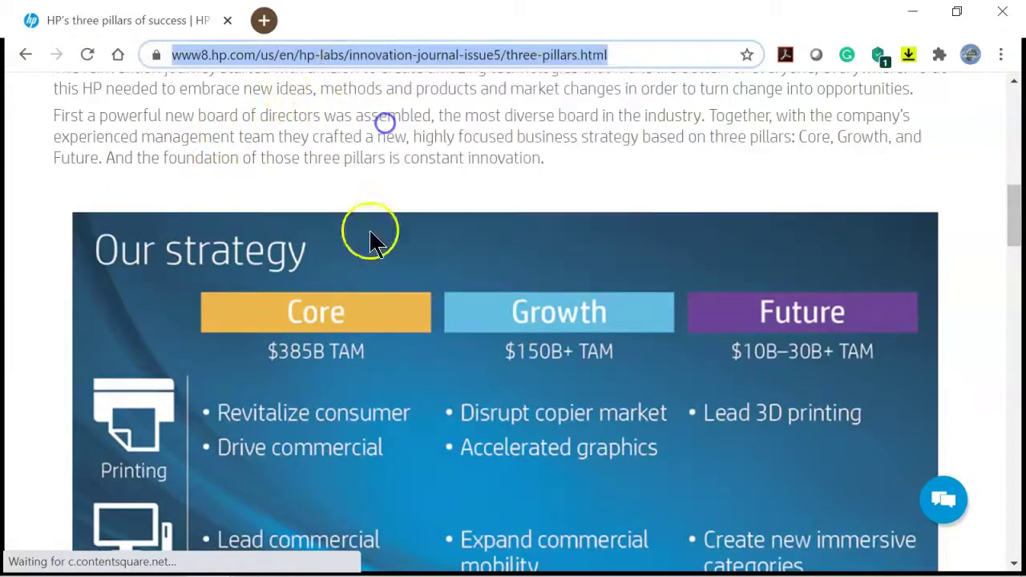
mouse_move(401, 565)
Step: Show all bibliography fields for the source in Word and paste the copied article address as its URL
click(490, 559)
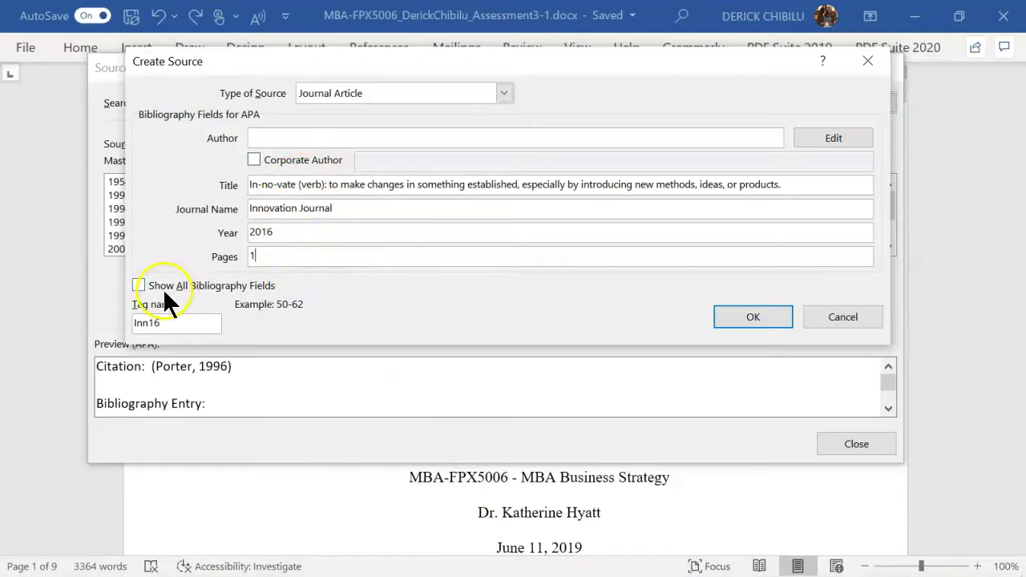
click(136, 285)
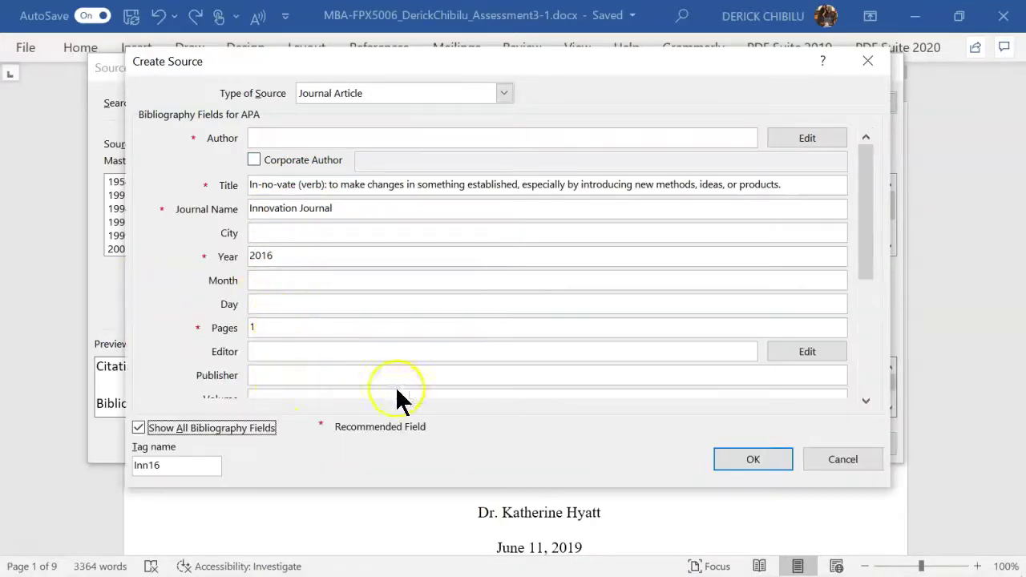
drag(865, 247, 872, 390)
click(284, 373)
right_click(283, 374)
click(255, 432)
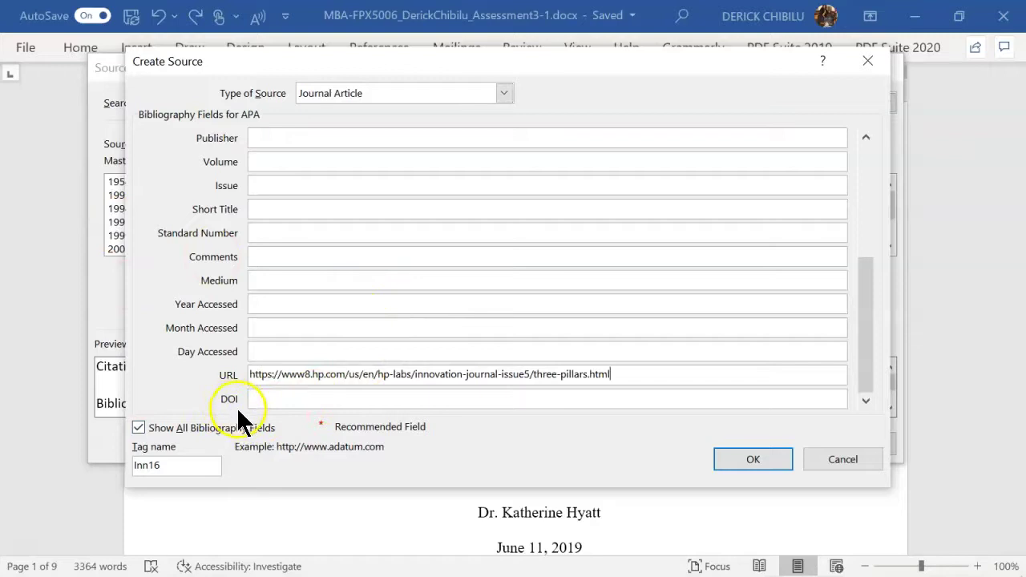
Step: Check the issue number in HP's three pillars article in Chrome and set the source's issue to 5 in Word
click(272, 350)
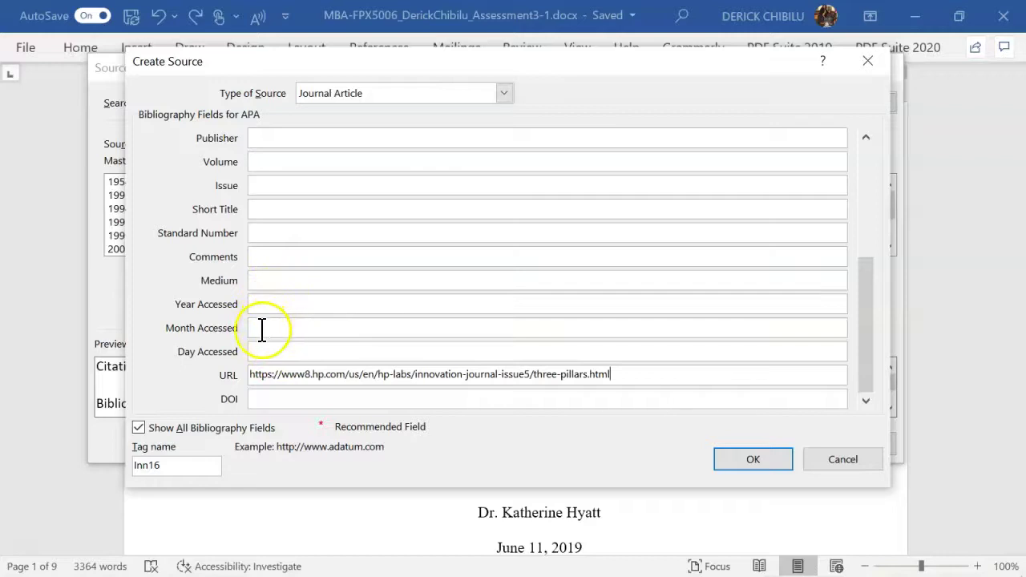
mouse_move(929, 569)
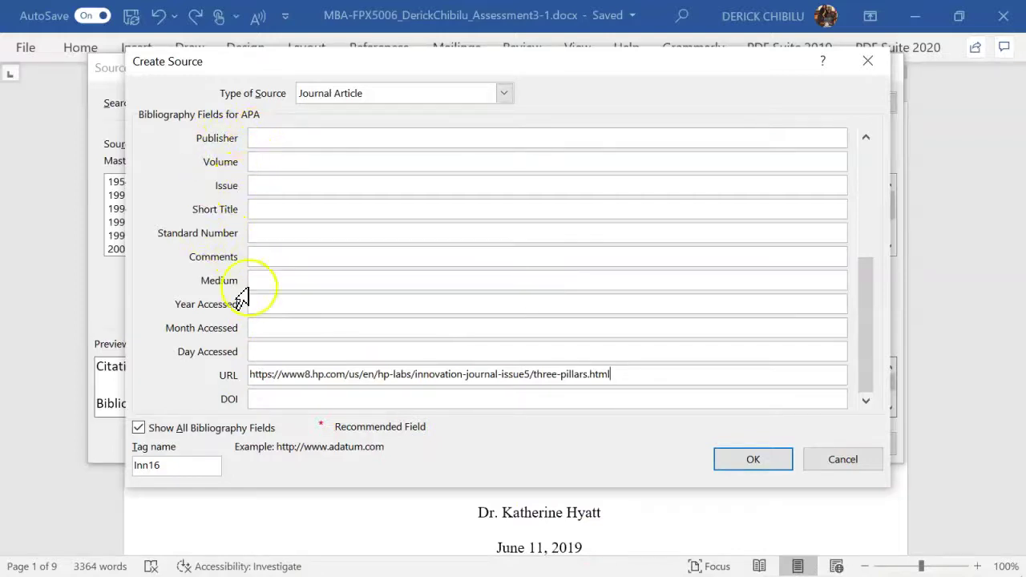
mouse_move(211, 561)
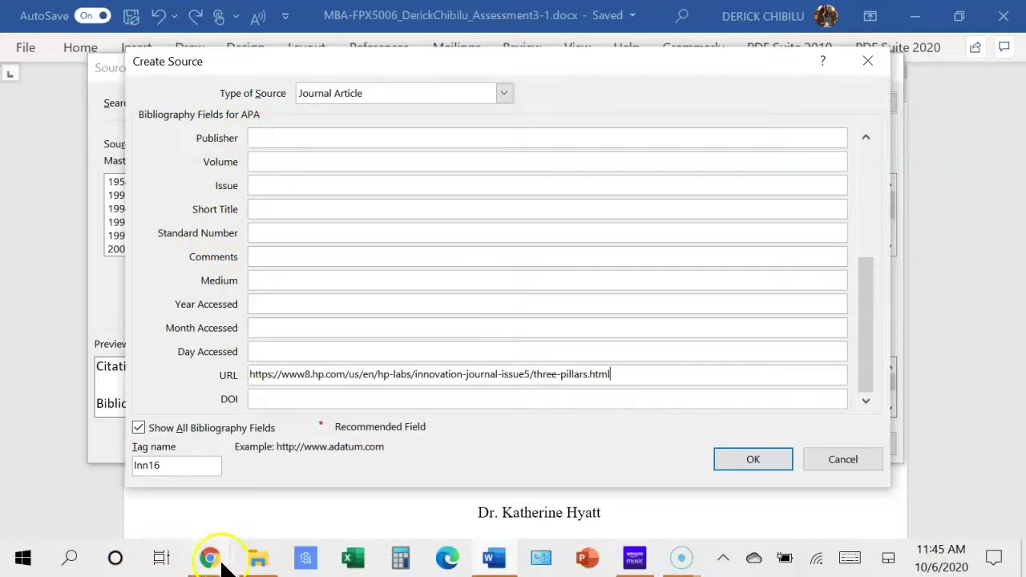
click(90, 509)
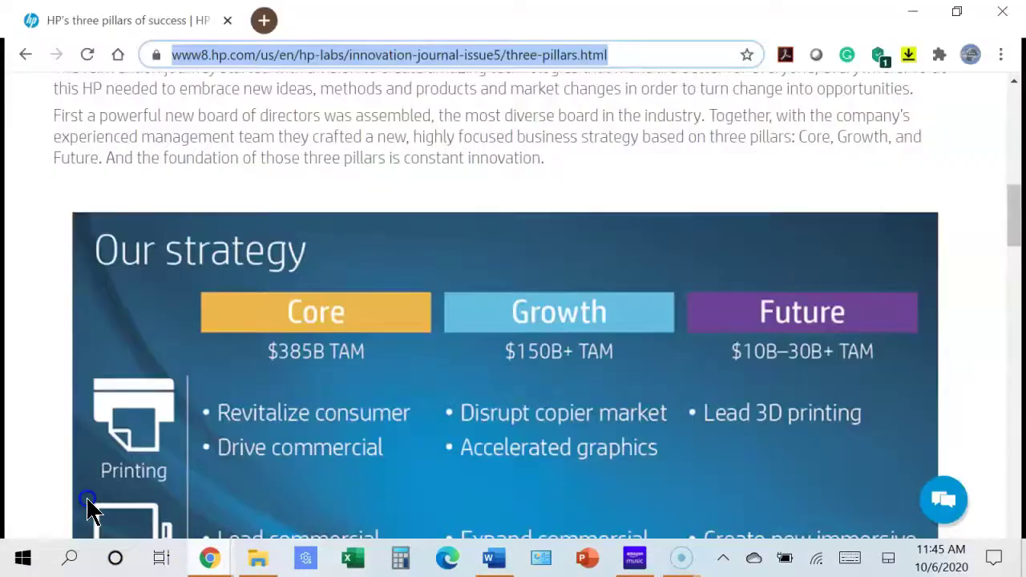
drag(1014, 220, 1018, 109)
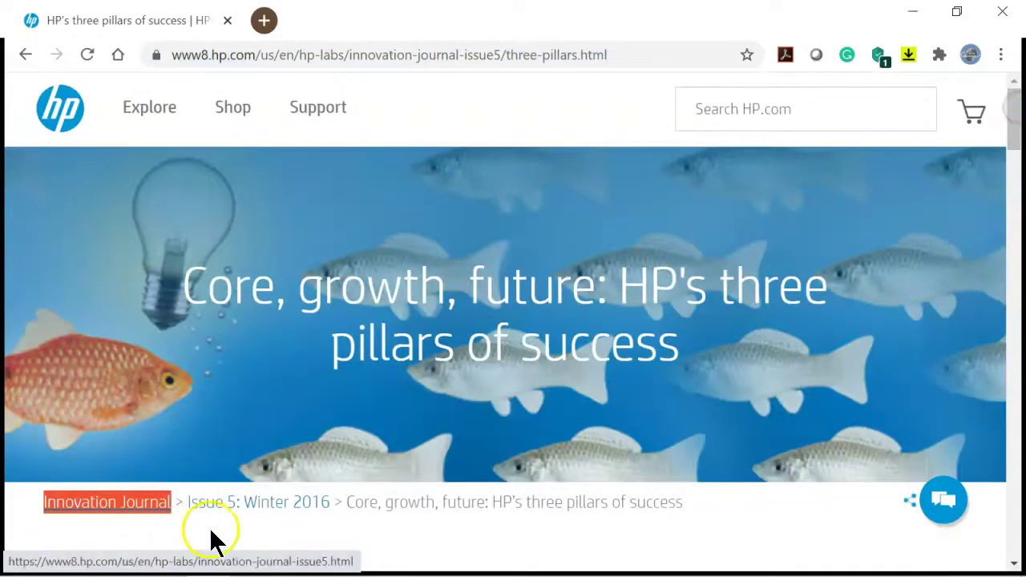
mouse_move(296, 571)
click(490, 556)
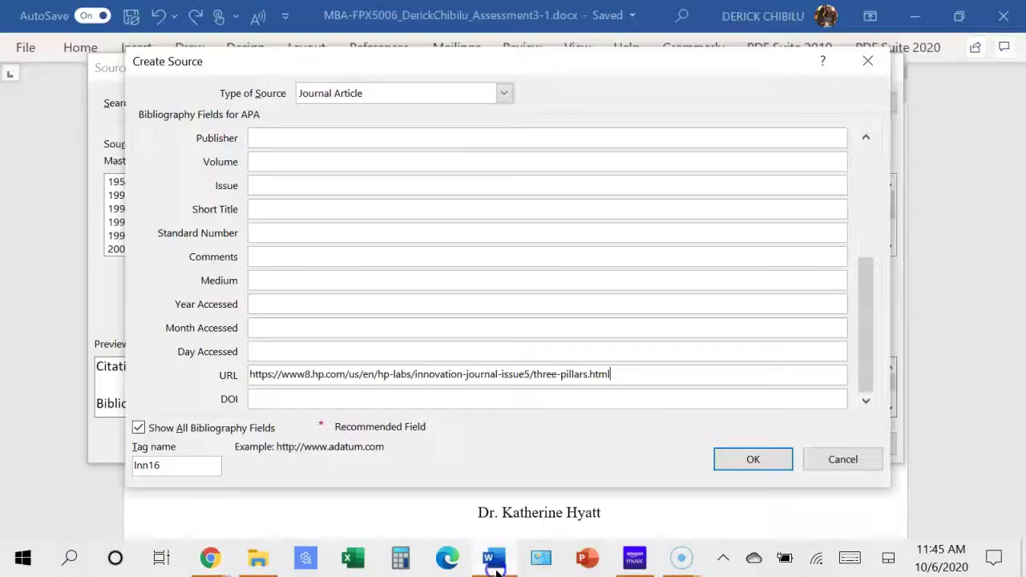
click(287, 186)
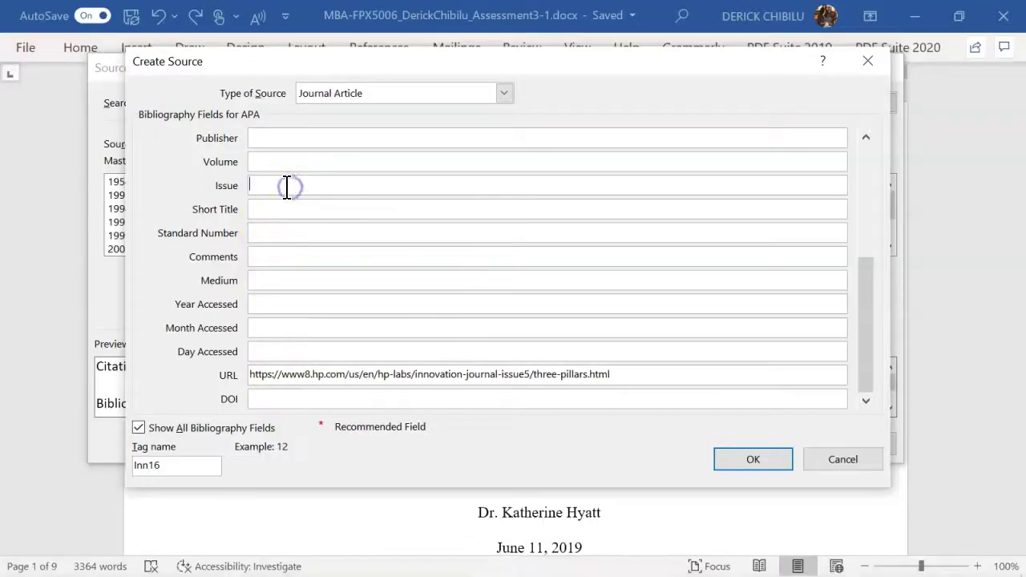
text(5)
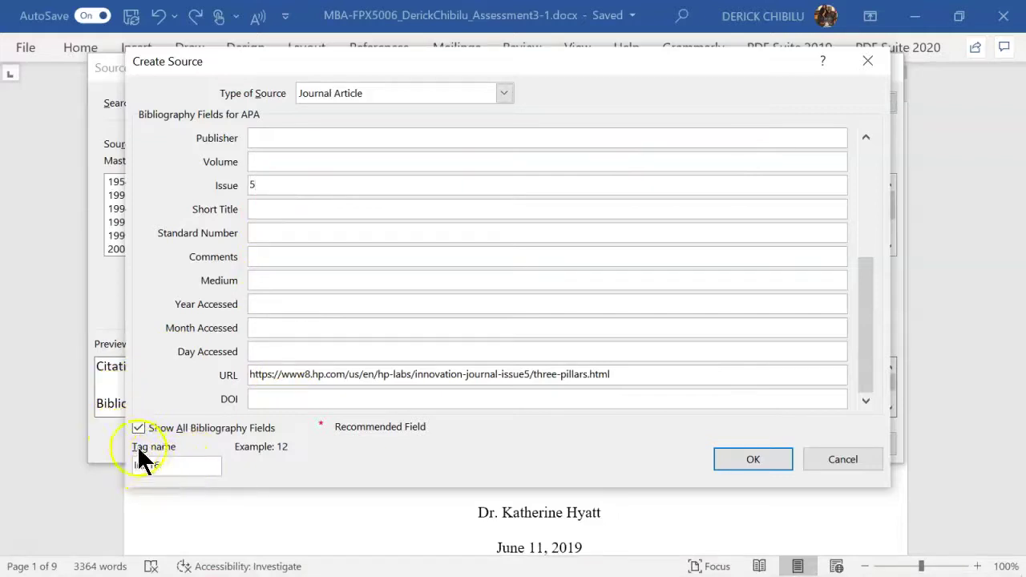
Step: Go to the source's author field, check HP's three pillars article in Chrome for an author, and return to Word
click(866, 263)
drag(868, 273, 885, 147)
click(281, 137)
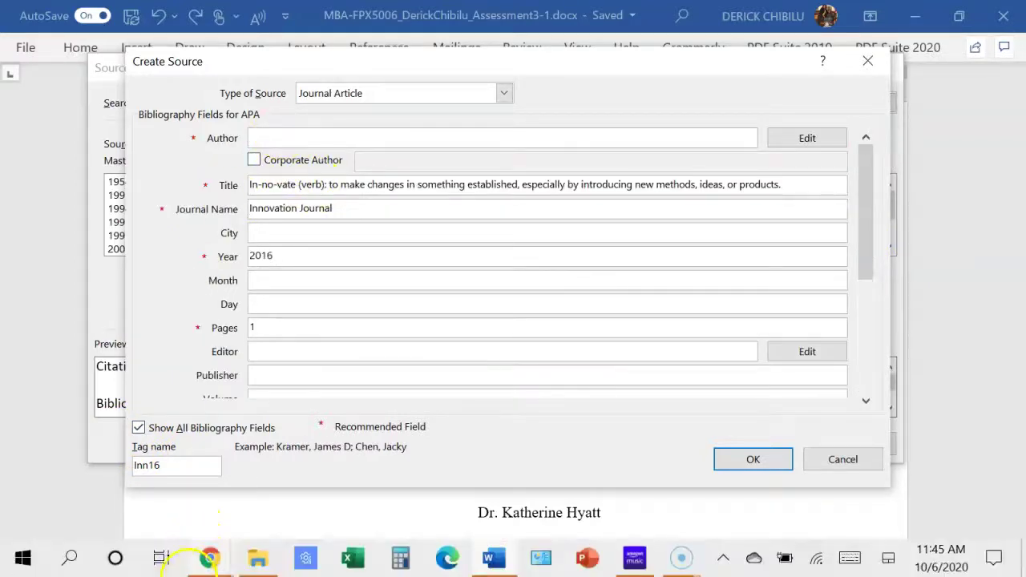
click(209, 558)
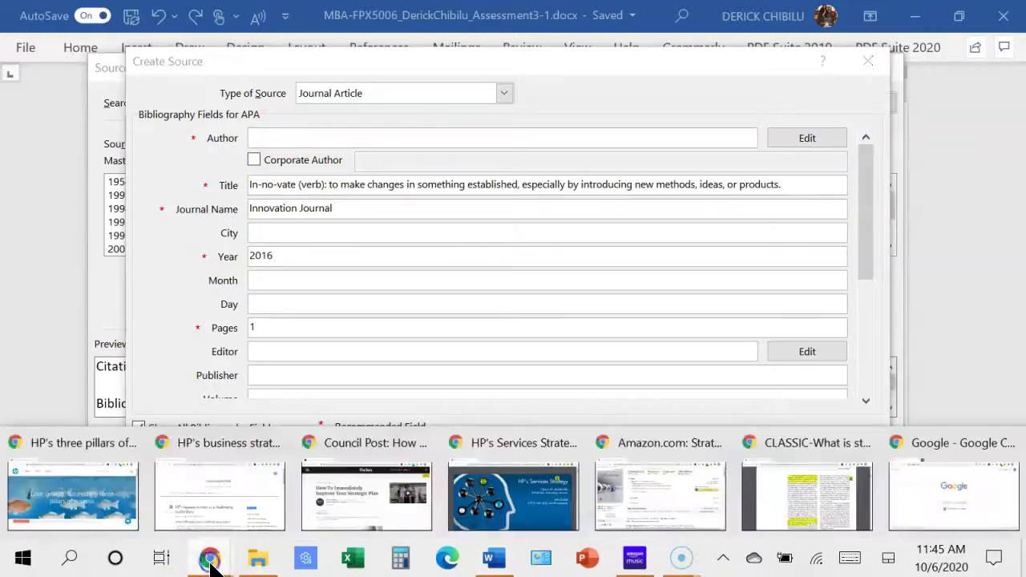
click(122, 533)
mouse_move(1012, 103)
mouse_down()
mouse_move(1014, 488)
mouse_move(1014, 112)
mouse_up()
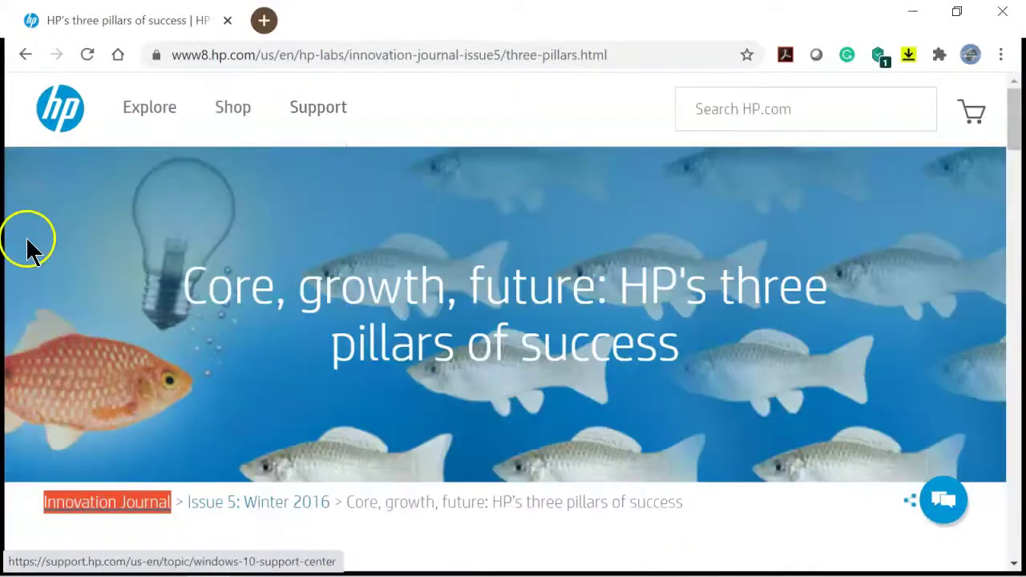
mouse_move(390, 126)
mouse_move(351, 571)
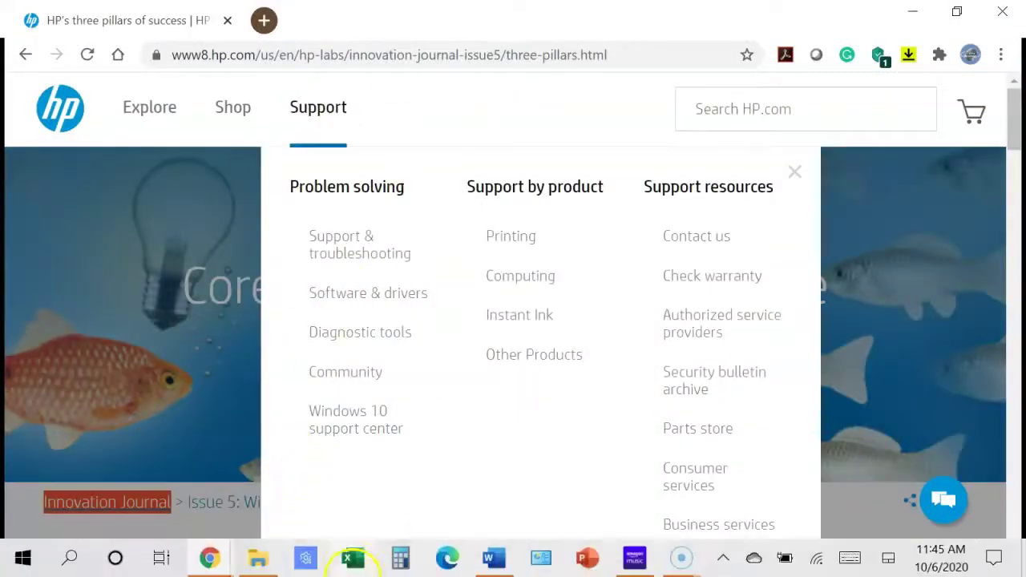
click(492, 561)
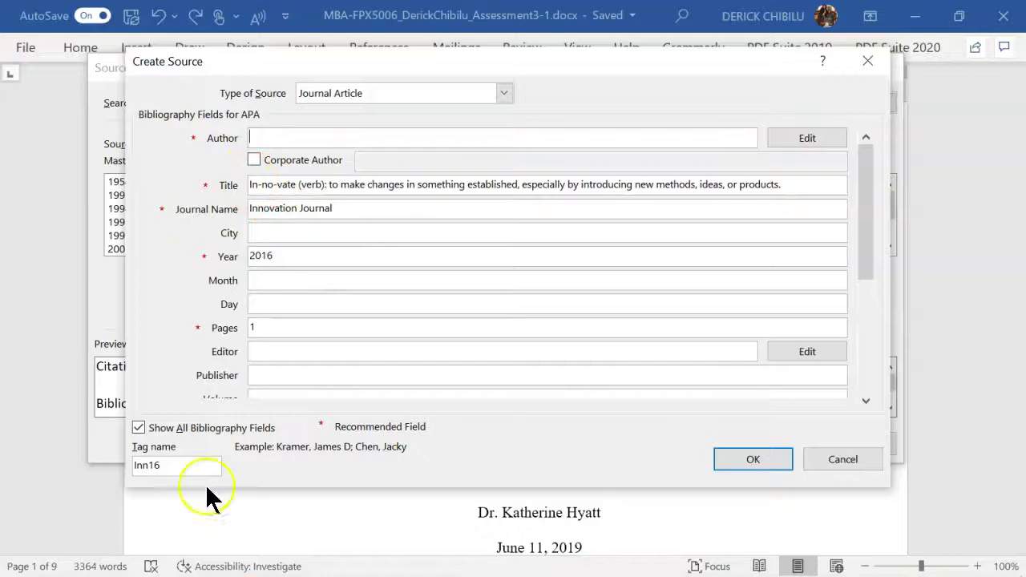
Step: Switch to HP's three pillars article in Chrome and copy "HP Development Company" from the copyright line in the page footer
mouse_move(169, 568)
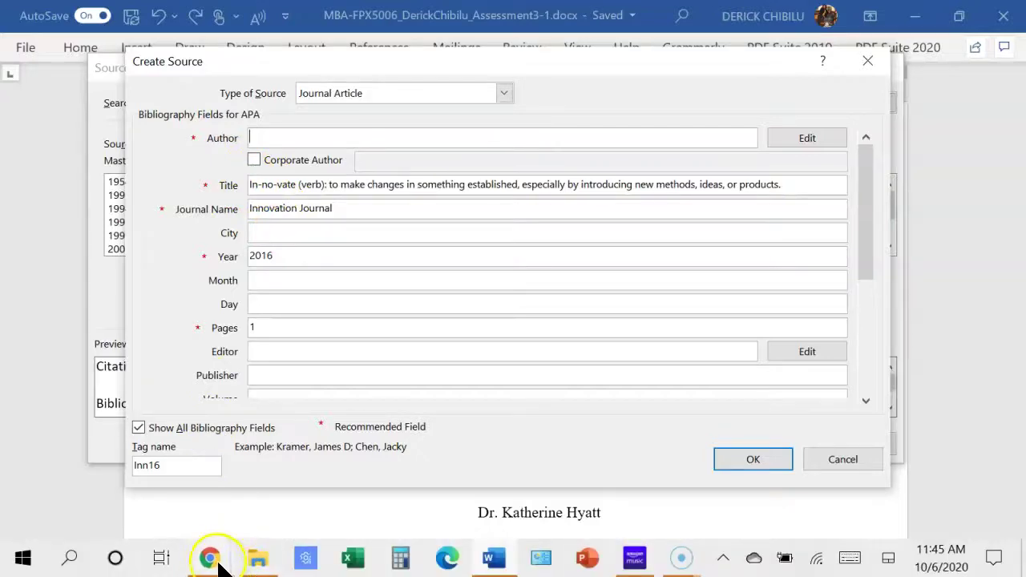
mouse_move(213, 558)
click(103, 510)
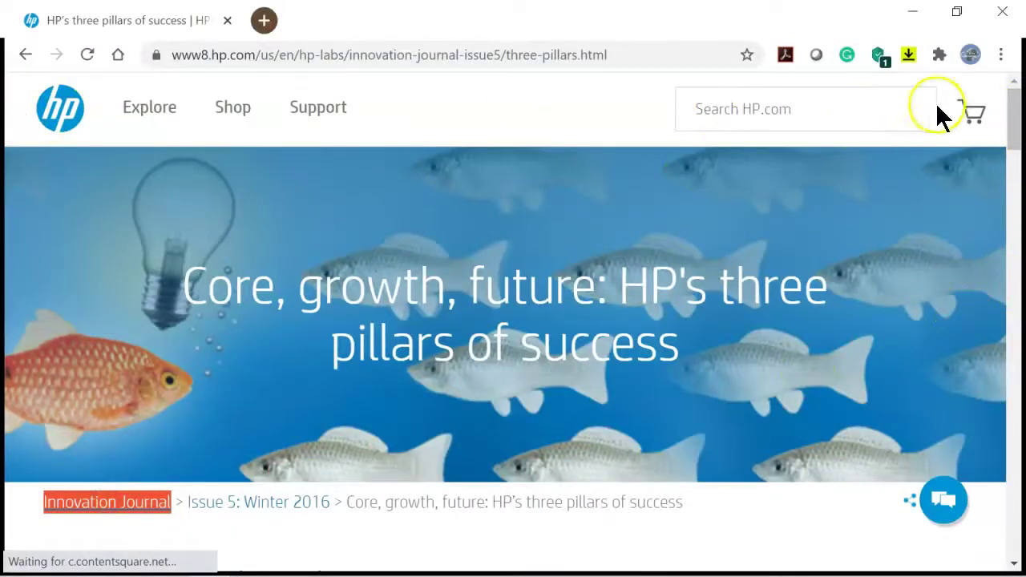
drag(1014, 114, 1014, 517)
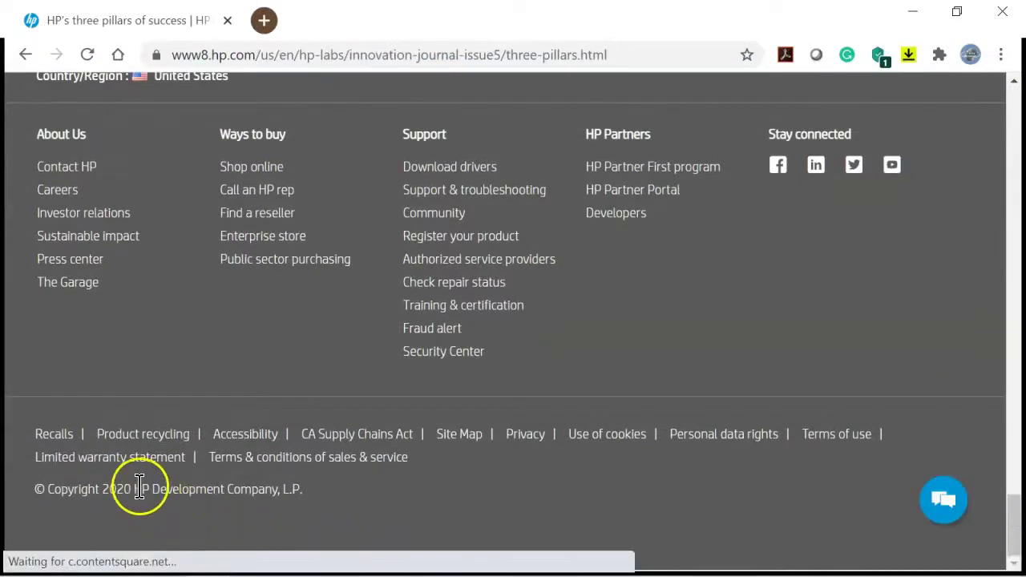
drag(134, 489, 268, 487)
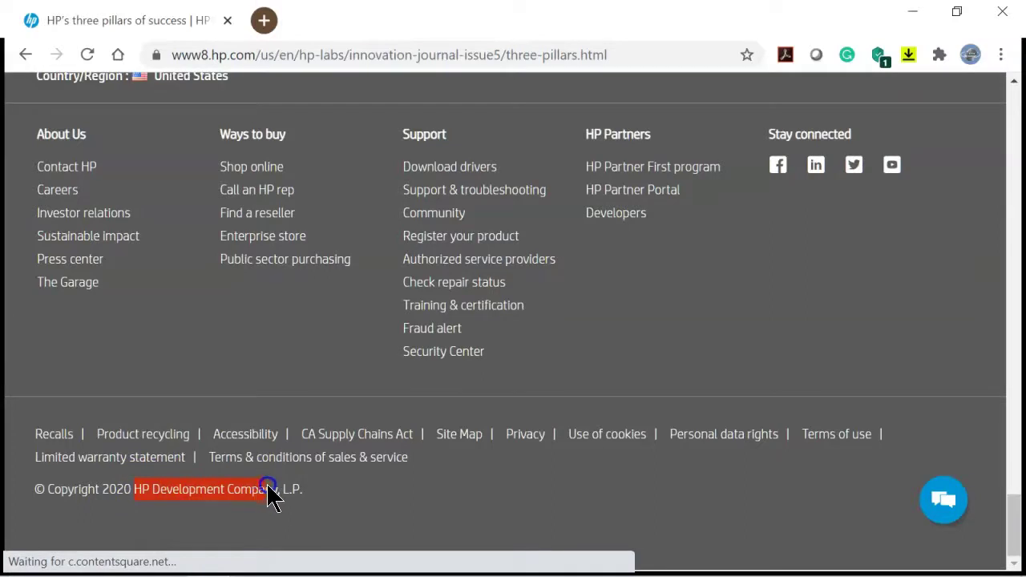
right_click(211, 490)
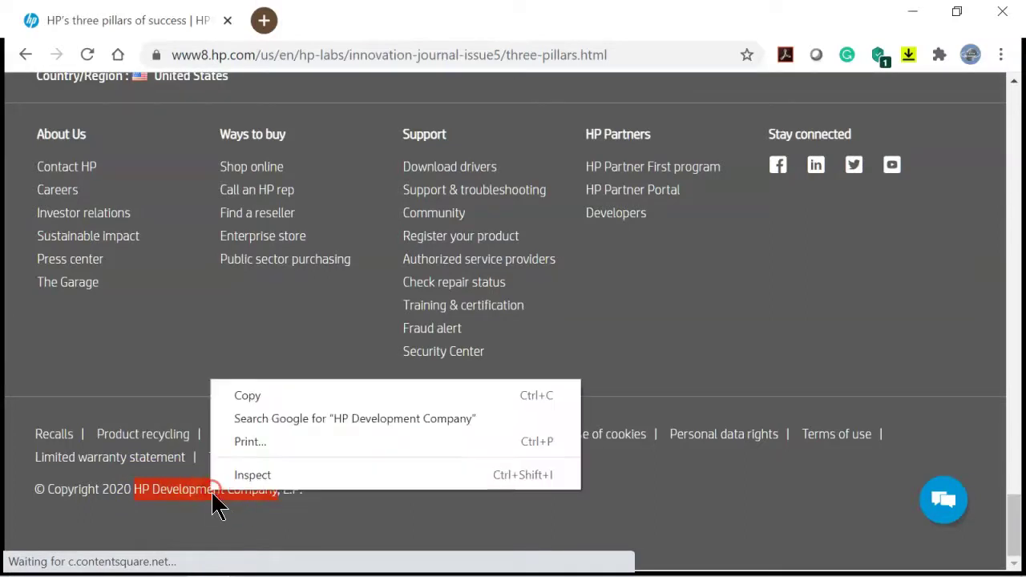
click(246, 400)
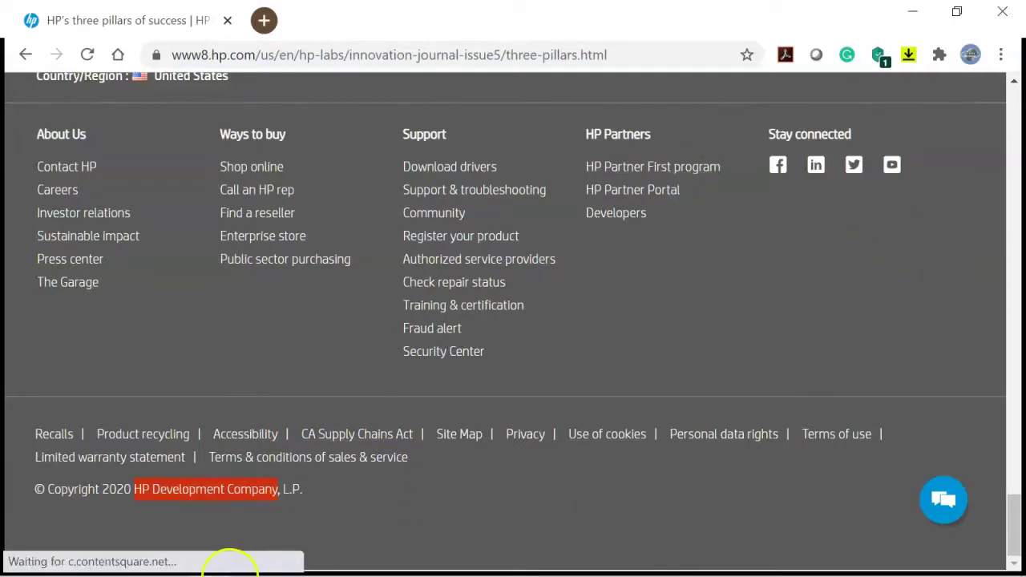
Step: Return to Word, enter HP Development Company as the source's corporate author, and save the new source
mouse_move(360, 569)
click(495, 558)
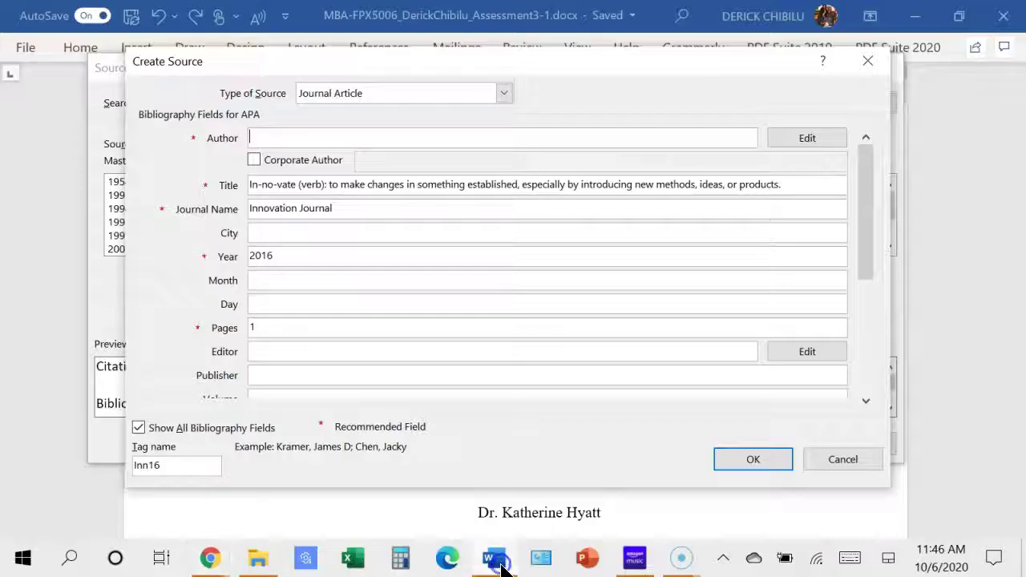
click(272, 135)
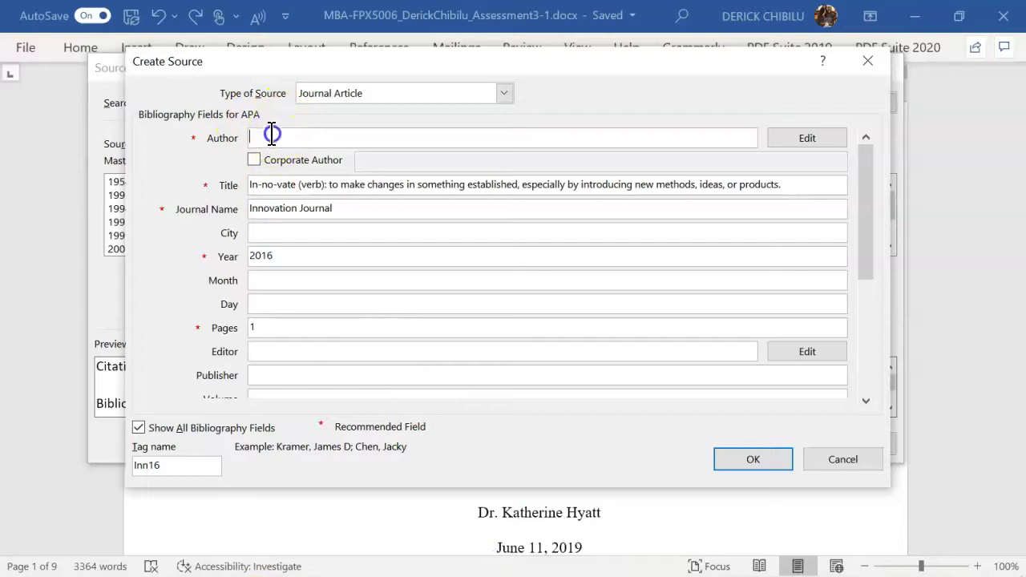
right_click(267, 137)
click(240, 200)
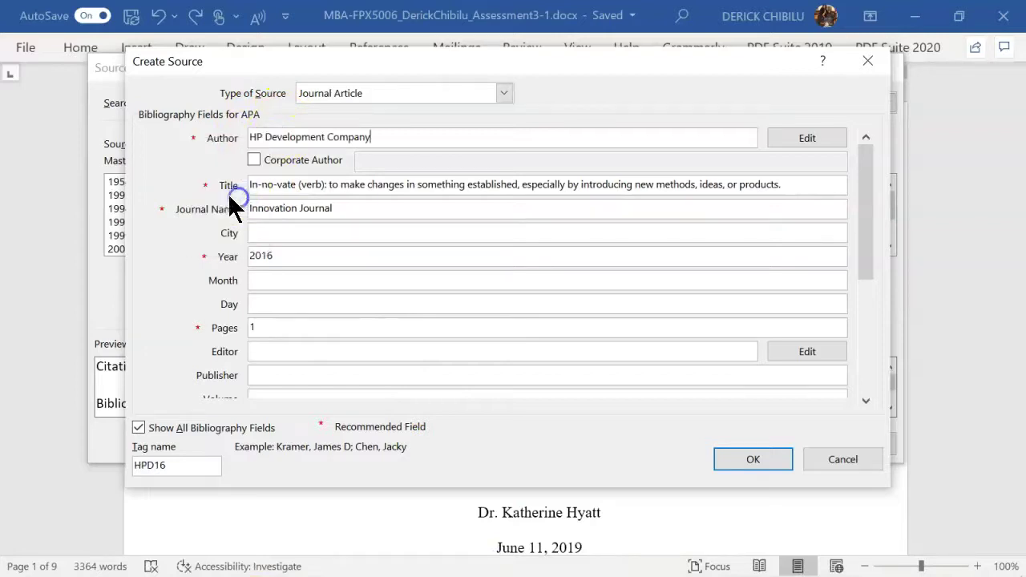
click(253, 160)
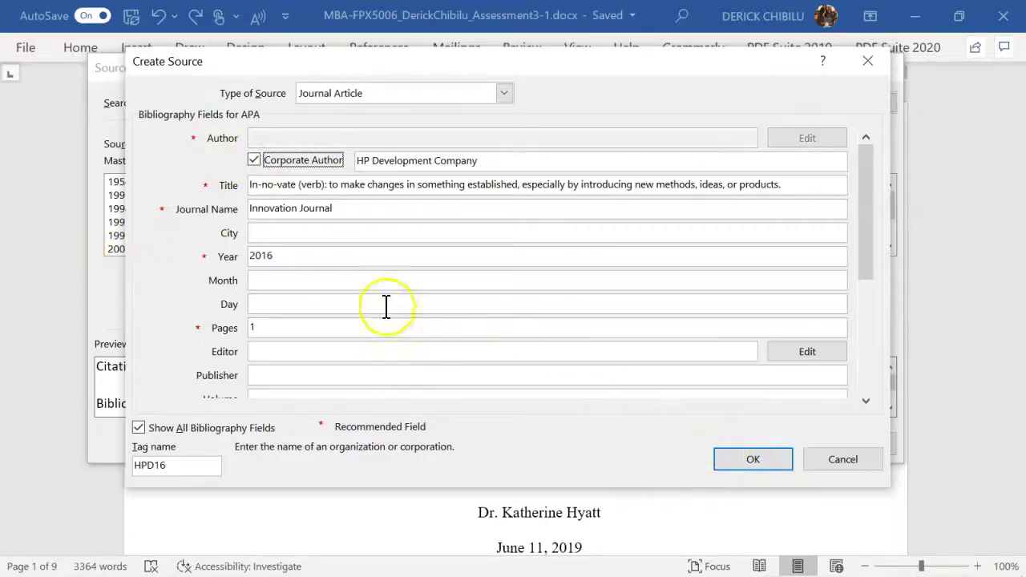
click(765, 459)
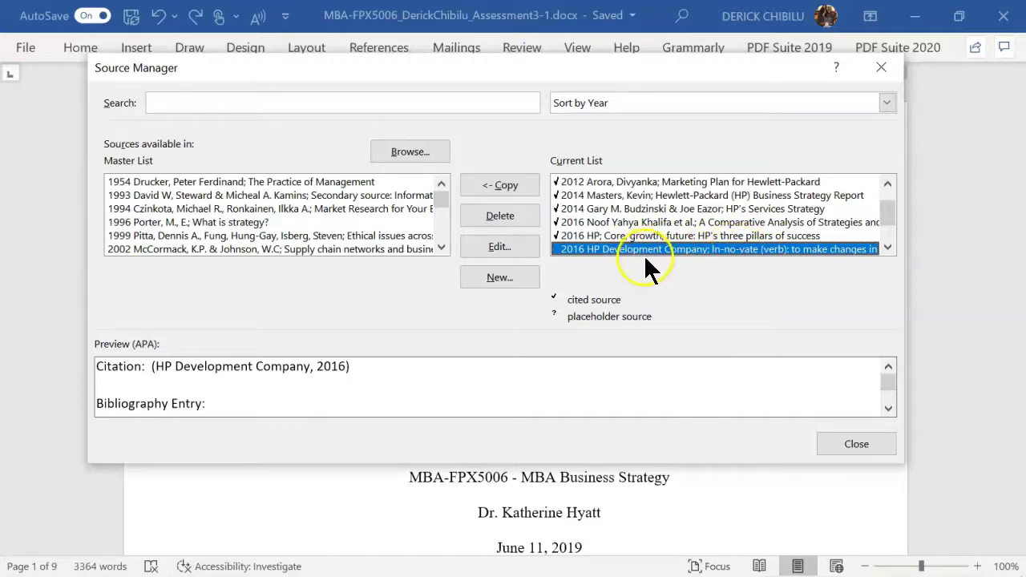
Step: Open the new HP Development Company source for review, leave it without changes, and close the Source Manager
click(499, 247)
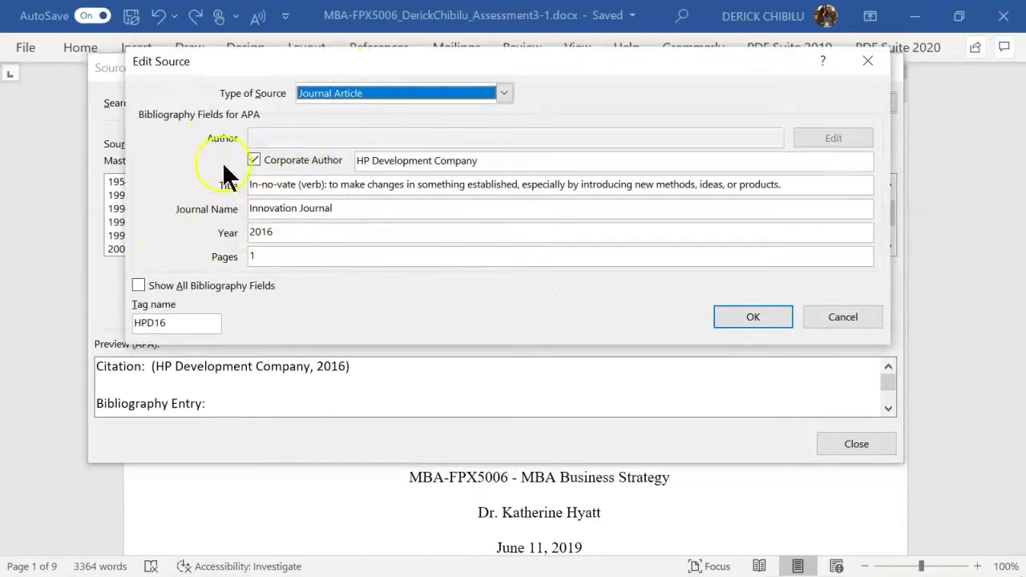
click(844, 321)
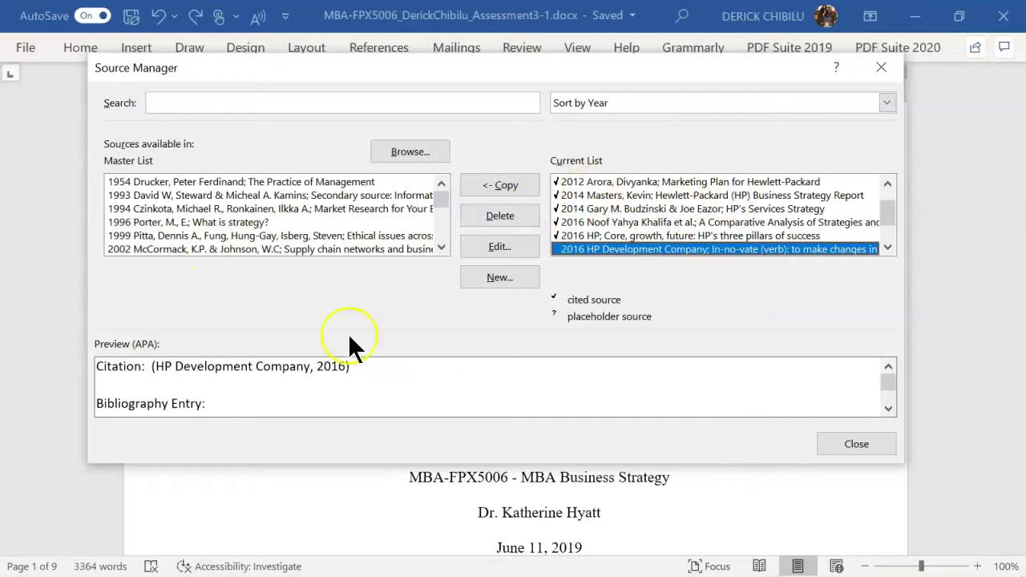
click(855, 443)
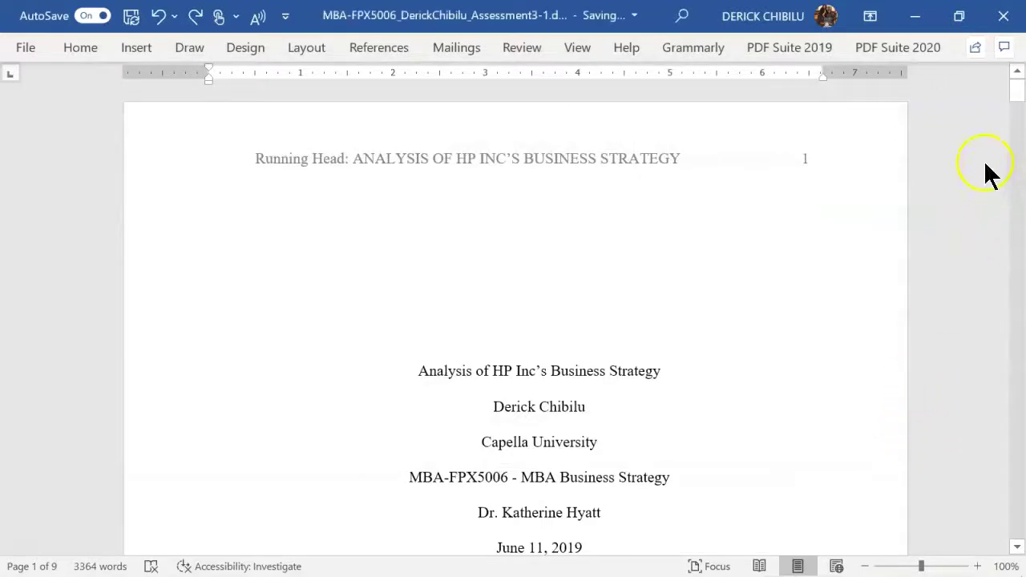
Step: Delete the red 2018 in-text citation after "organizational culture" in the first Business Strategy paragraph
drag(1018, 100, 1019, 148)
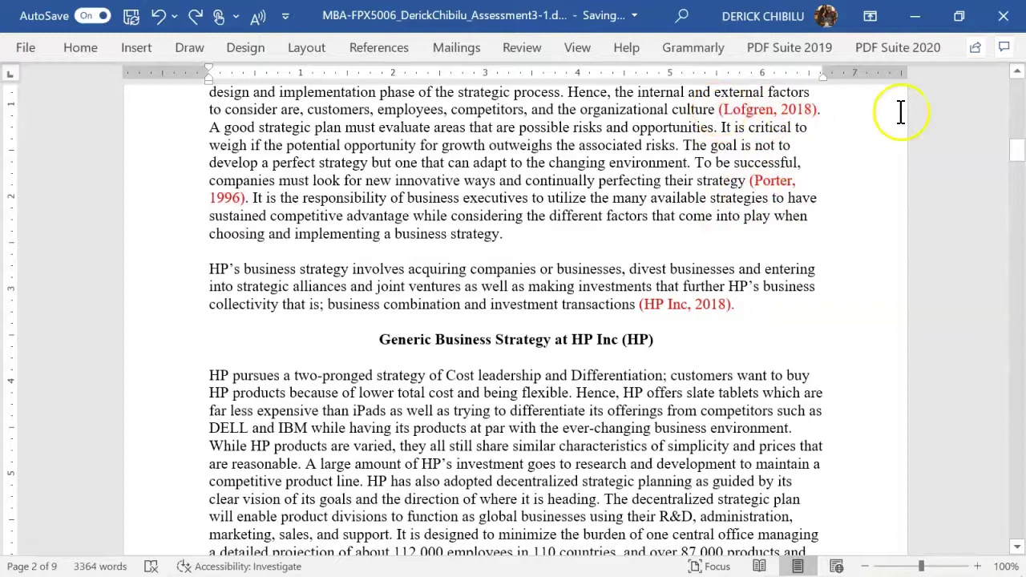
scroll(1017, 156, up, 2)
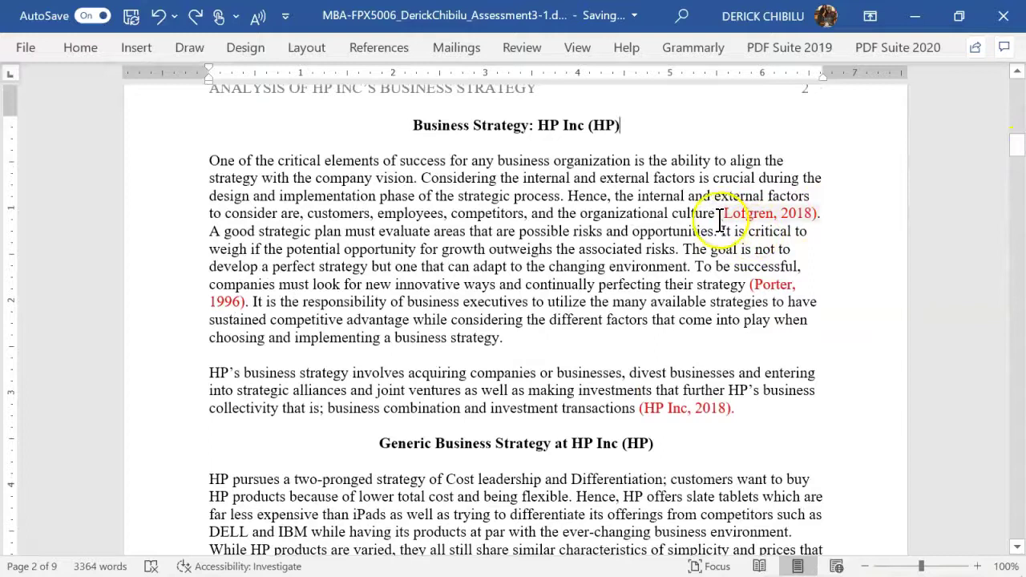
click(759, 212)
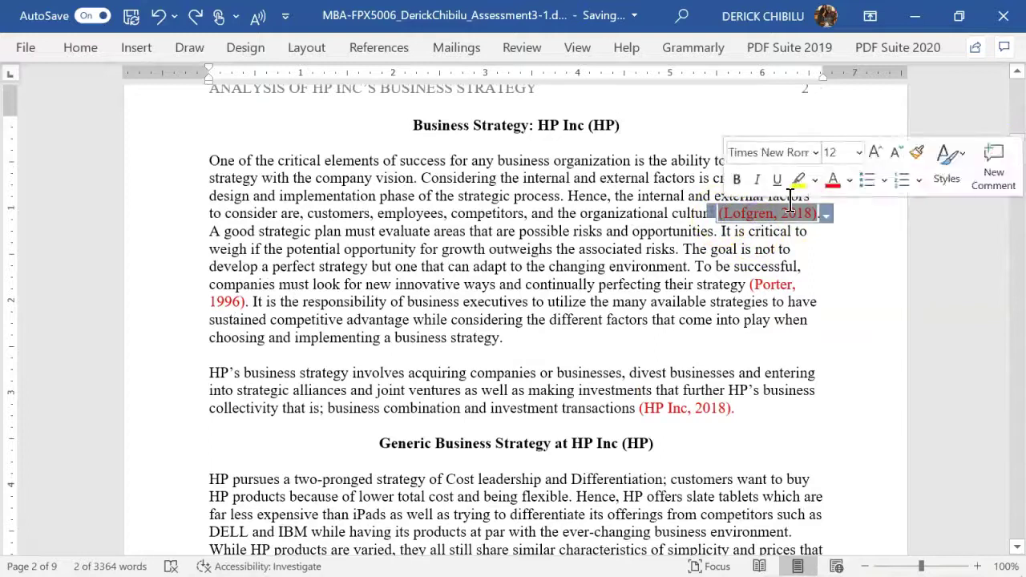
key(Delete)
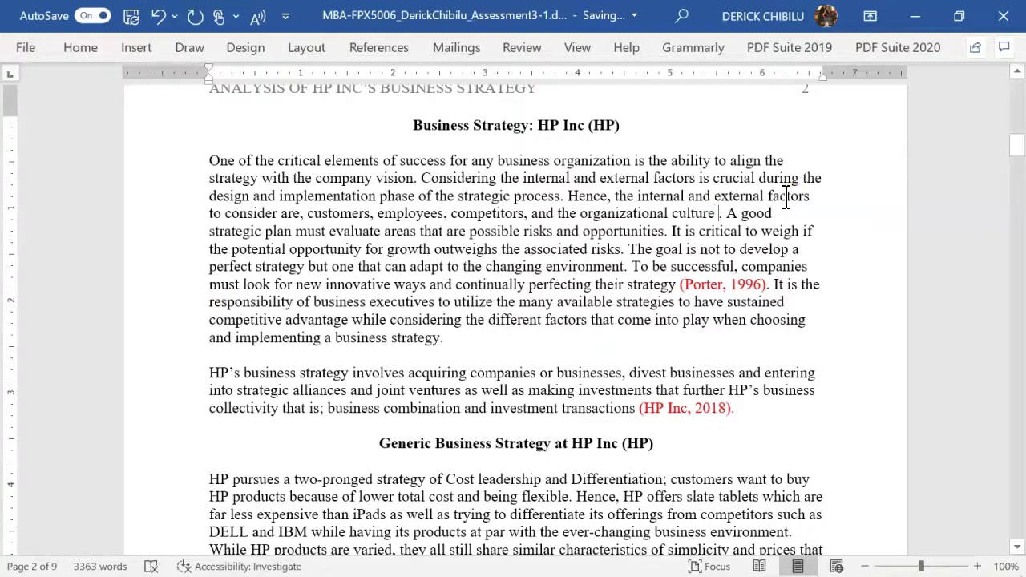
Step: Insert a citation after "organizational culture" to the 2018 source "How to immediately improve your strategic plan" and select it
click(717, 212)
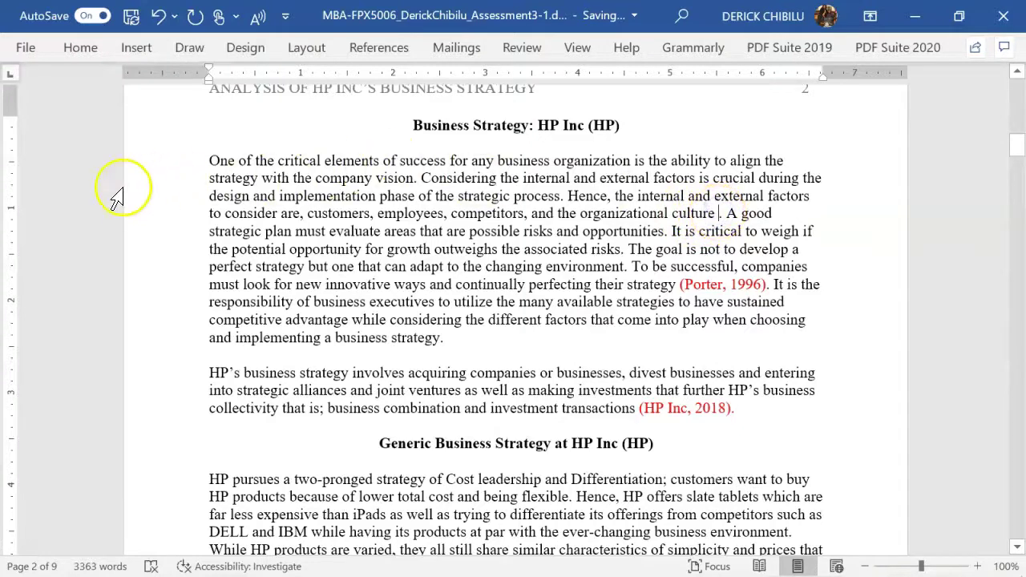
click(375, 49)
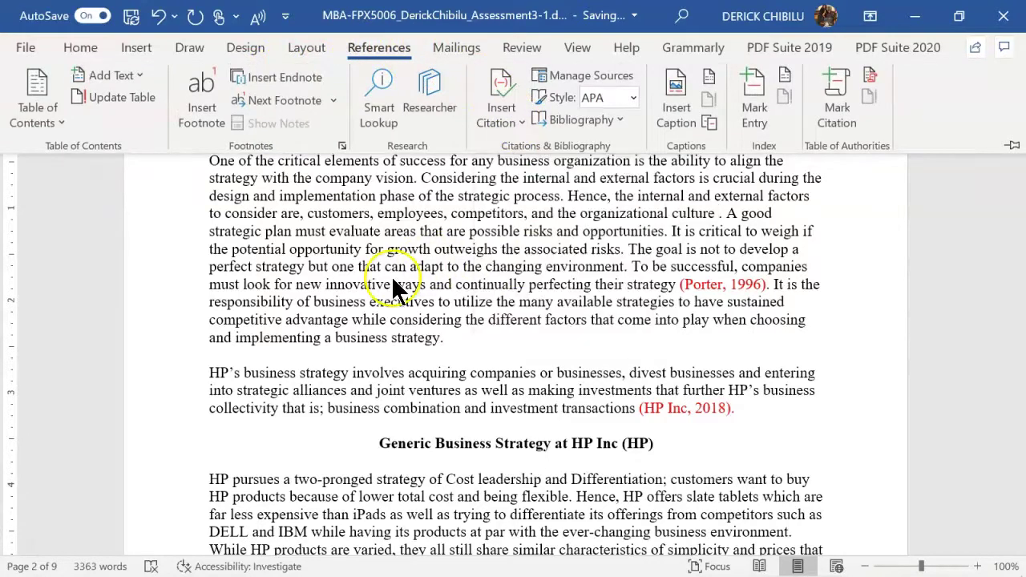
click(519, 120)
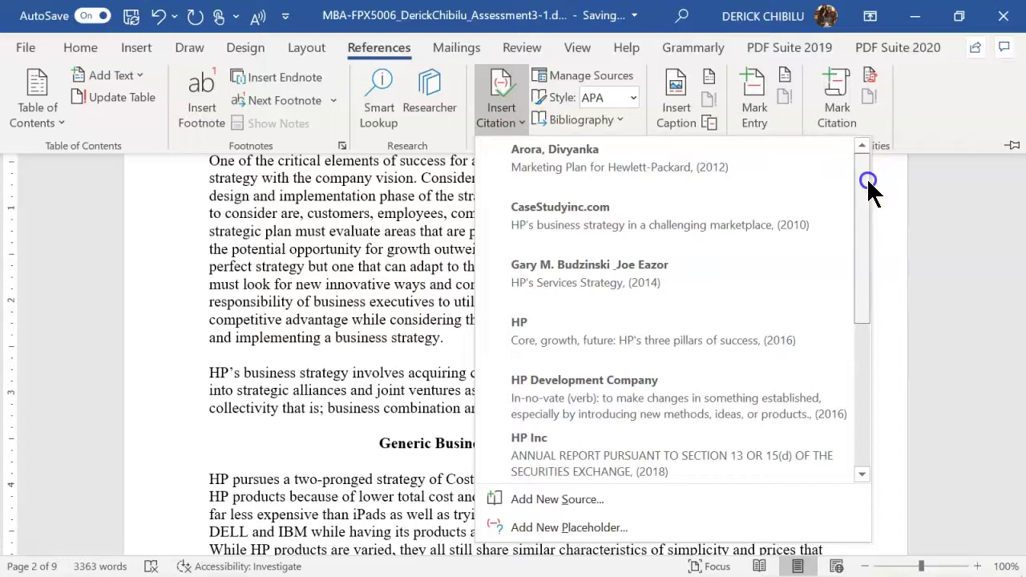
drag(870, 184, 888, 279)
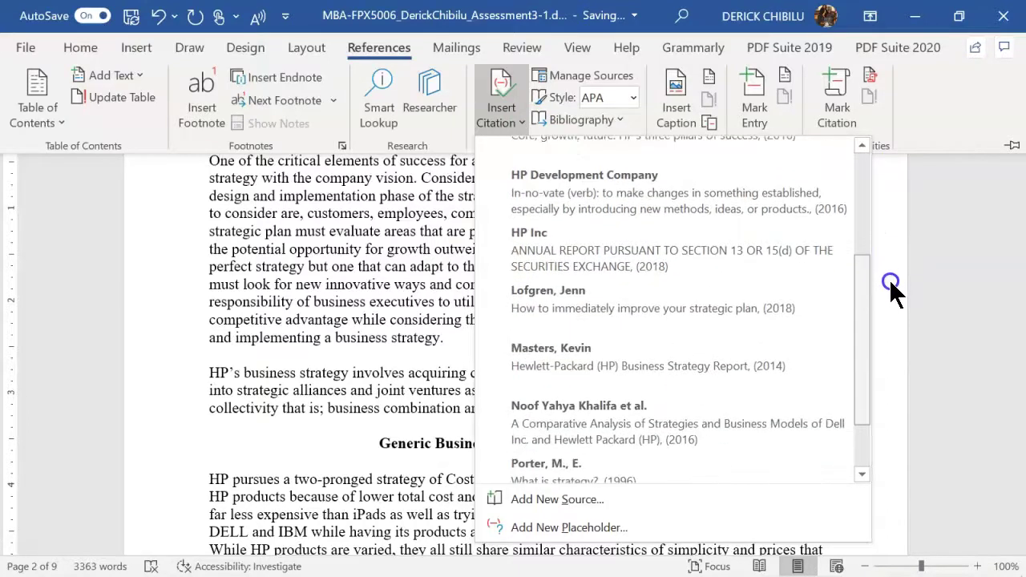
click(545, 308)
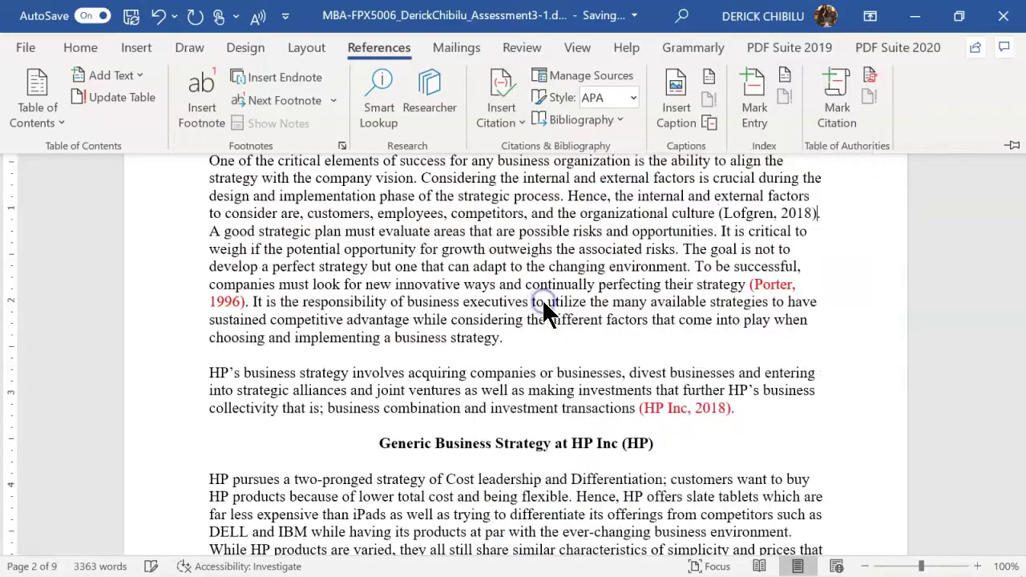
click(716, 210)
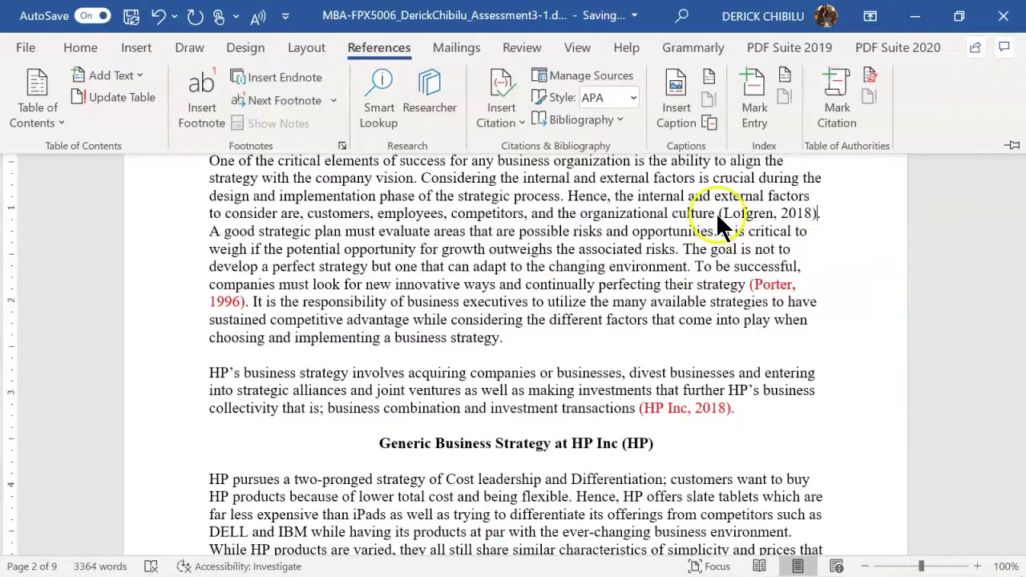
click(766, 216)
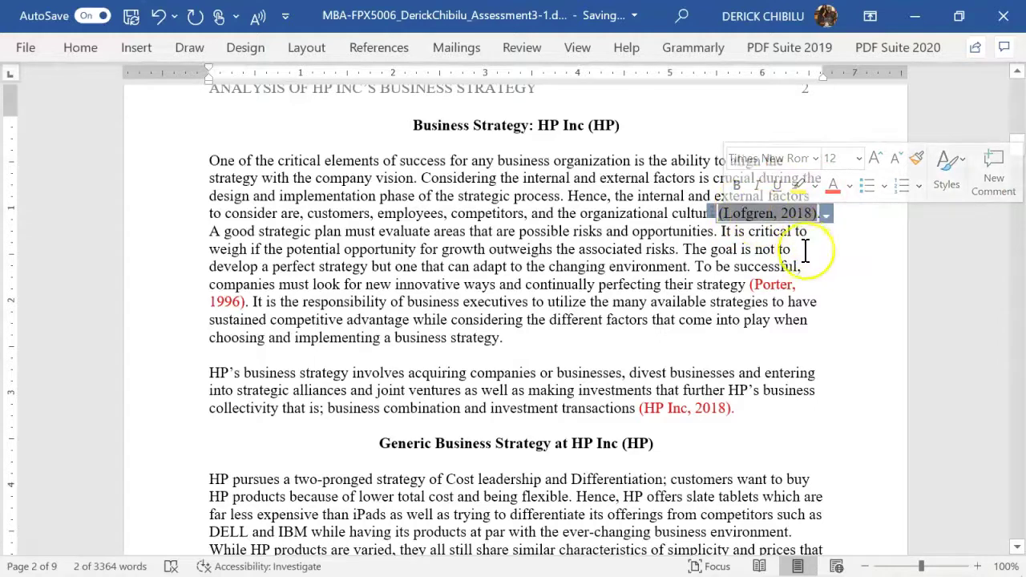
Step: Delete the red 1996 in-text citation after "continually perfecting their strategy" in the first Business Strategy paragraph
click(771, 285)
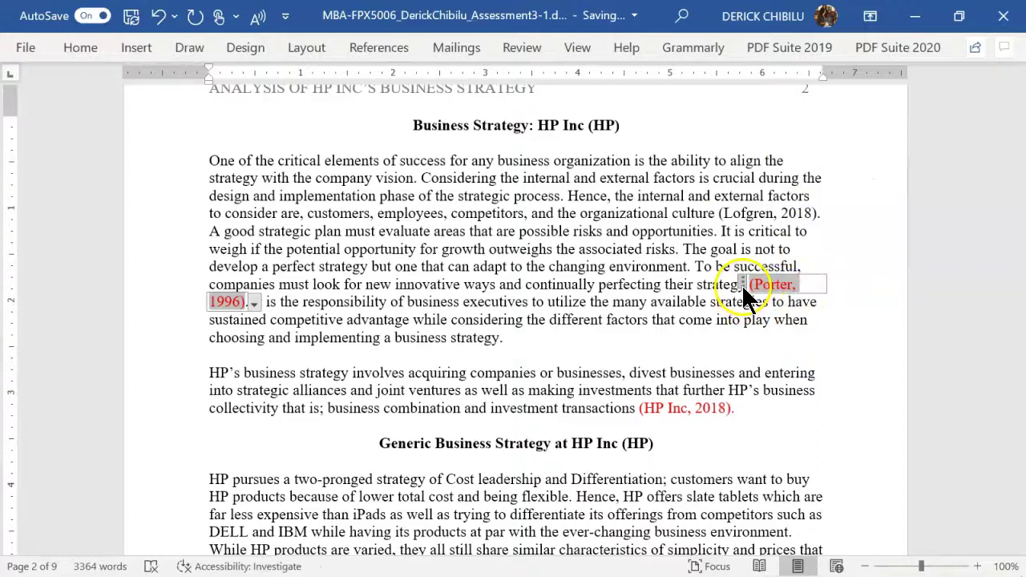
key(BackSpace)
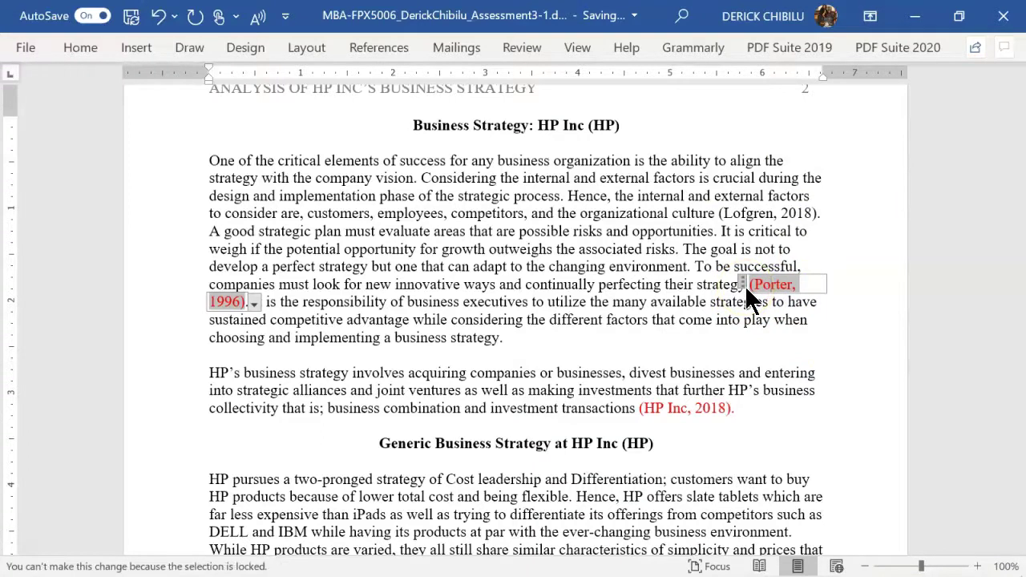
click(741, 319)
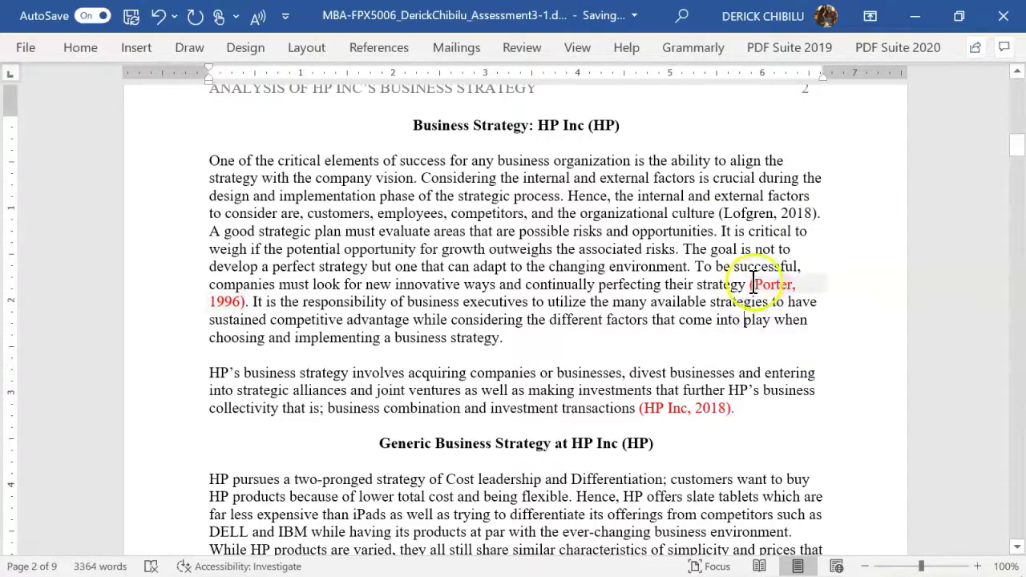
click(778, 284)
drag(777, 285, 245, 311)
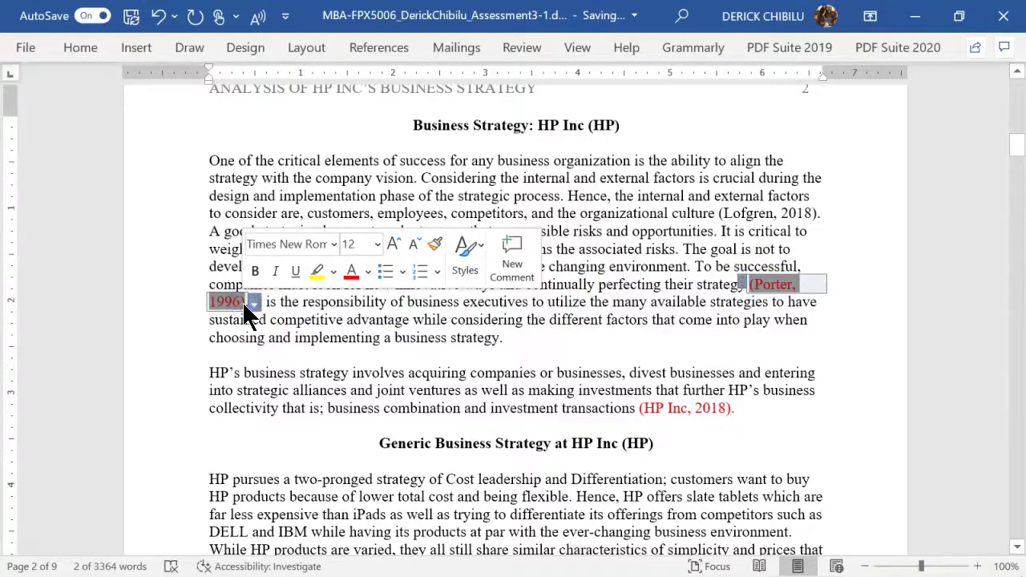
key(Delete)
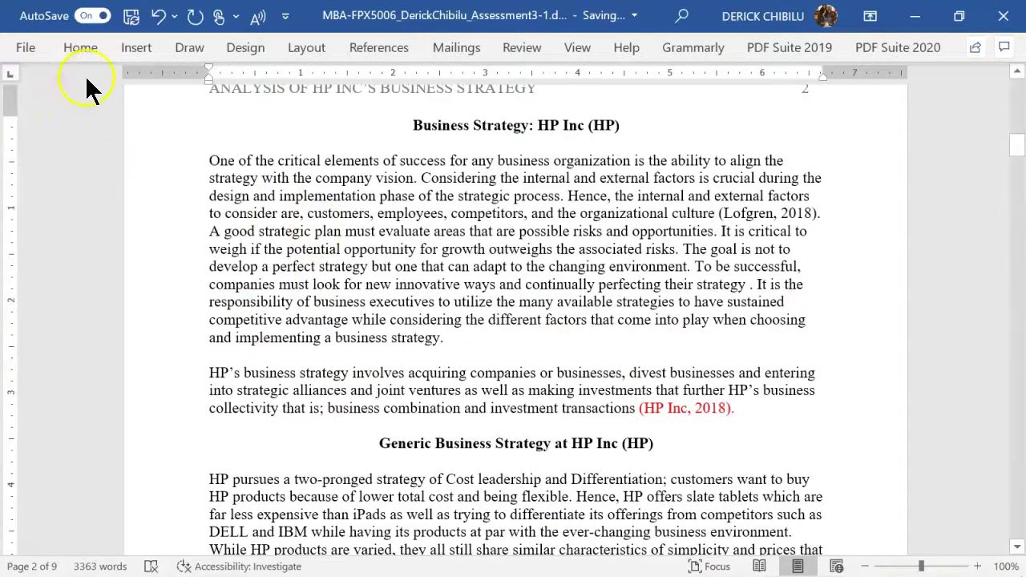
Step: Insert a citation to the 1996 source "What is strategy?" after "continually perfecting their strategy" and select it
click(371, 49)
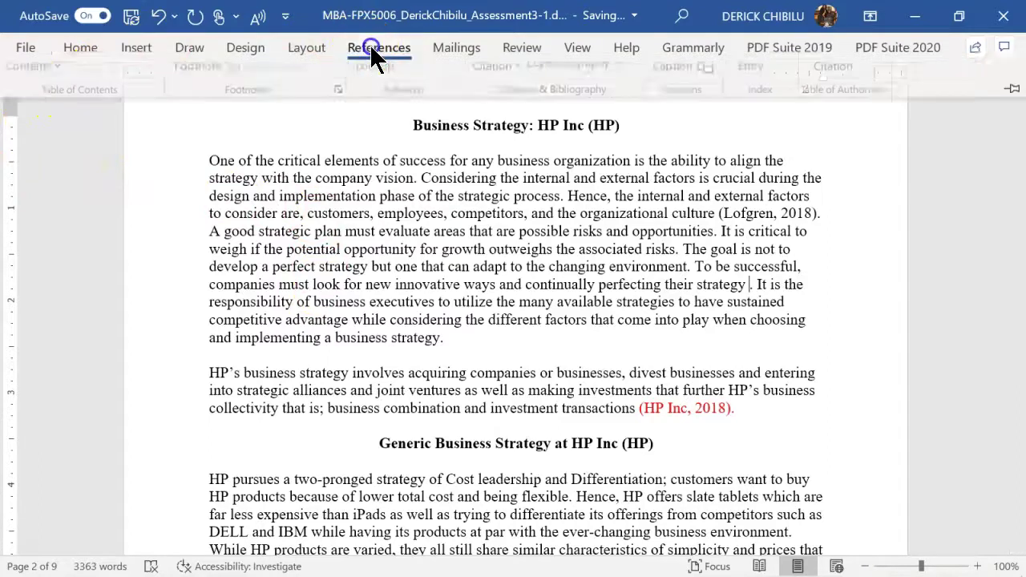
click(521, 123)
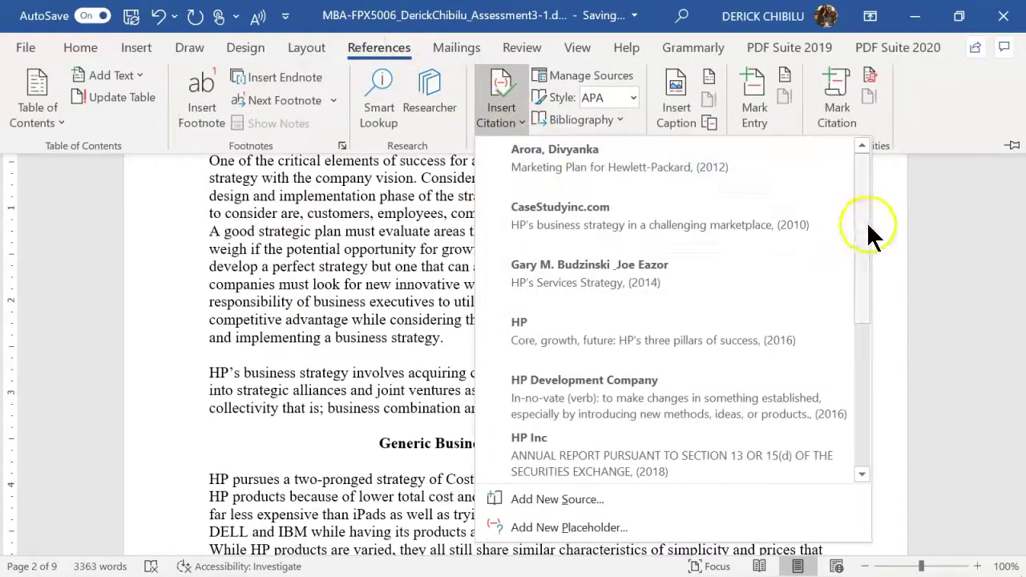
drag(866, 221, 868, 352)
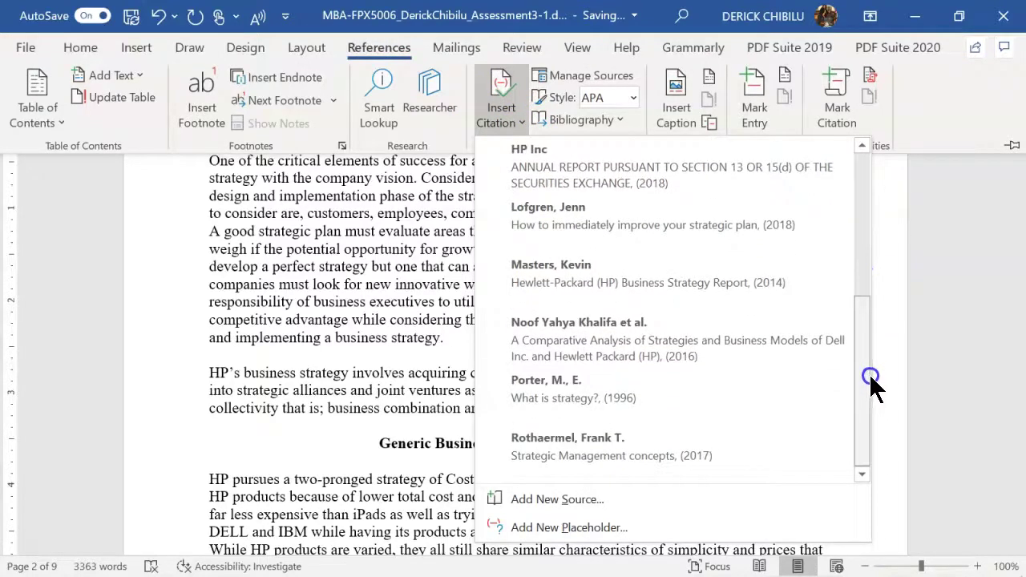
click(561, 397)
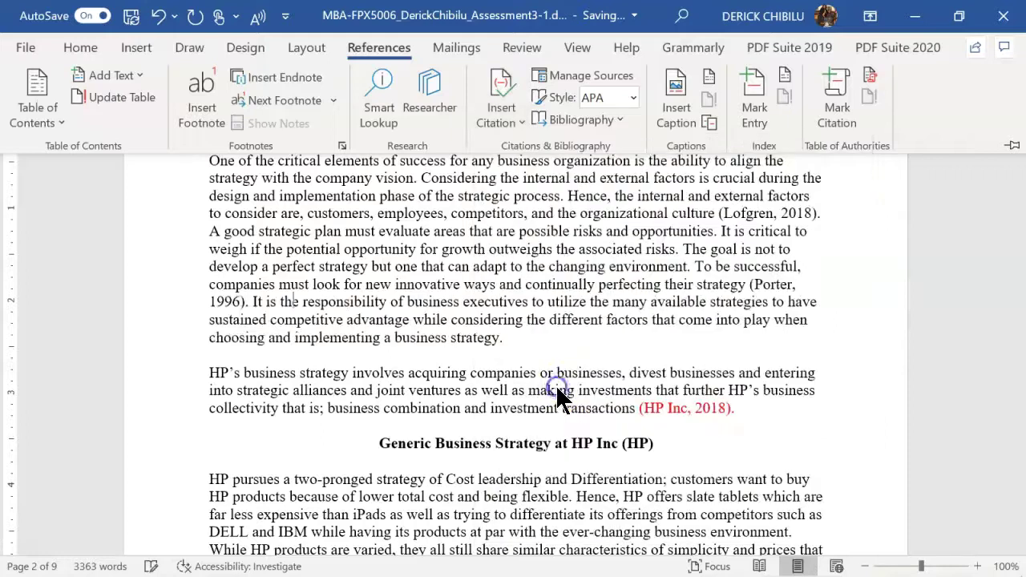
click(755, 289)
double_click(767, 282)
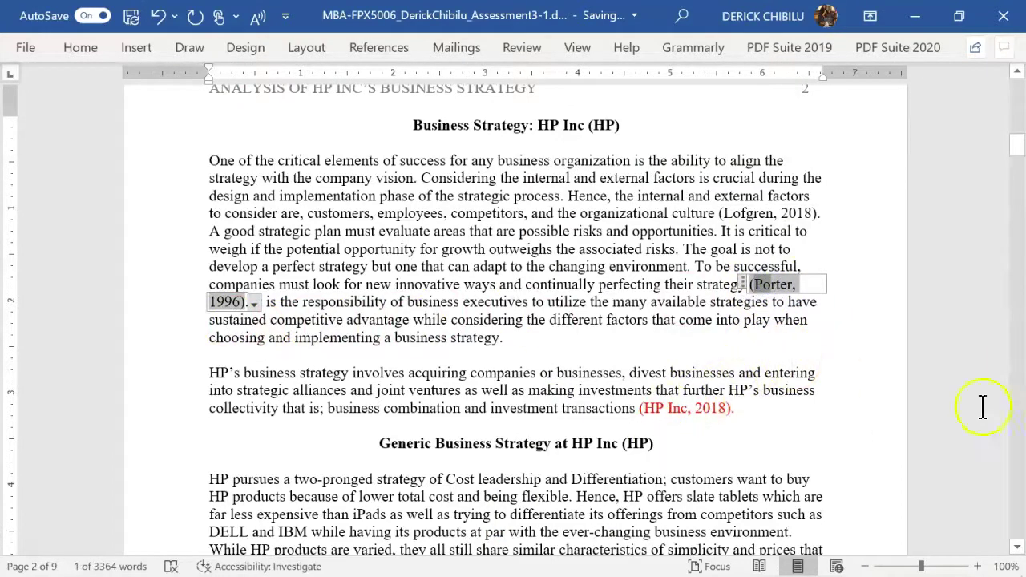
Step: Delete the red HP Inc, 2018 in-text citation after "business combination and investment transactions" in the second Business Strategy paragraph
drag(1020, 148, 1017, 152)
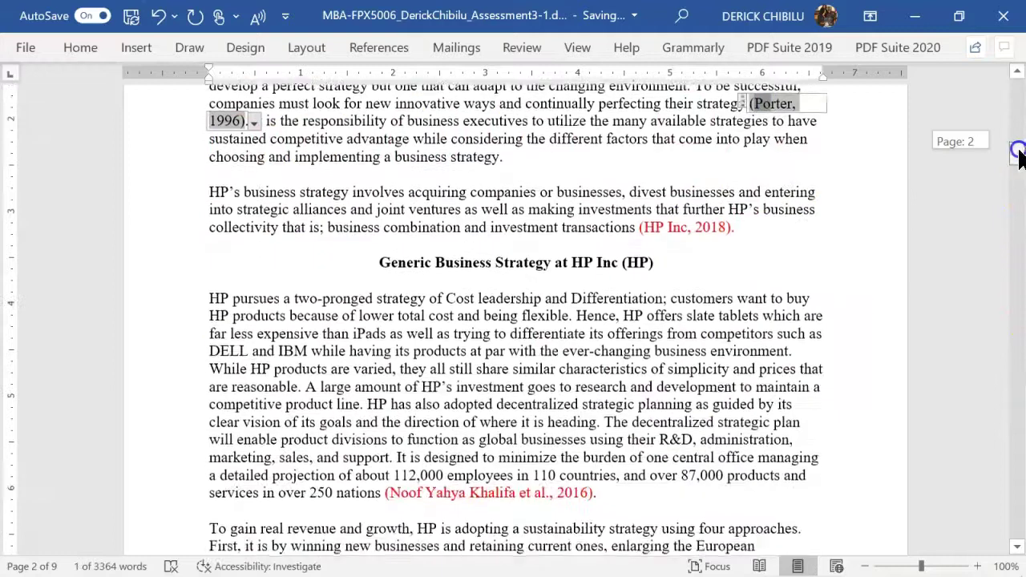
drag(640, 229, 733, 226)
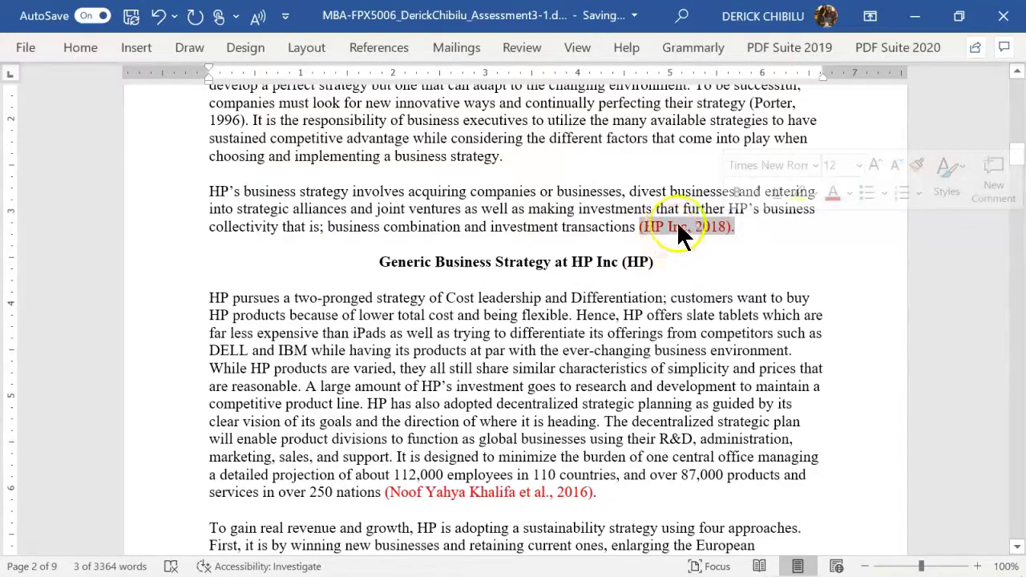
key(Delete)
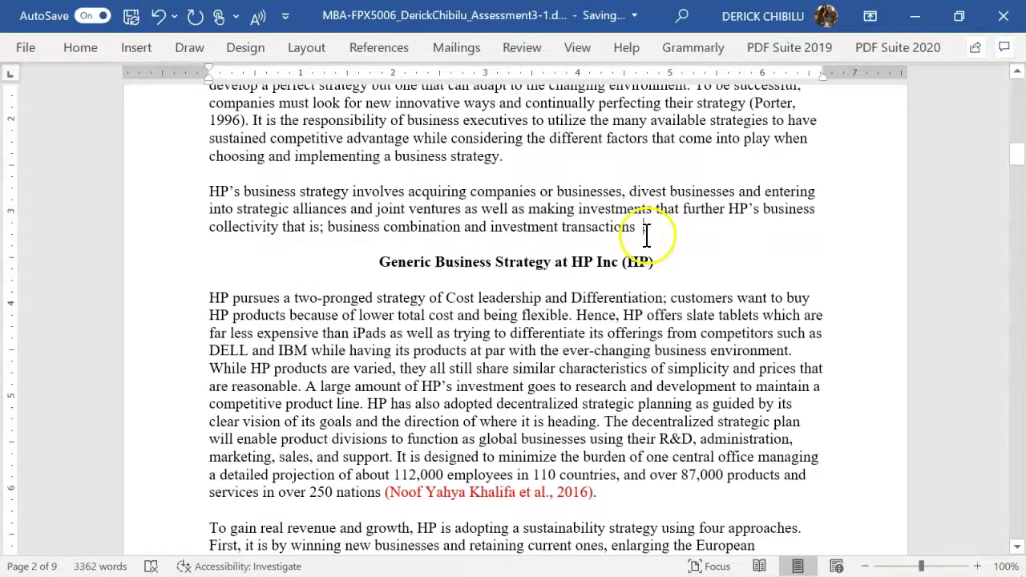
Step: Insert a citation to the 2018 HP Inc annual report source after "business combination and investment transactions"
click(390, 56)
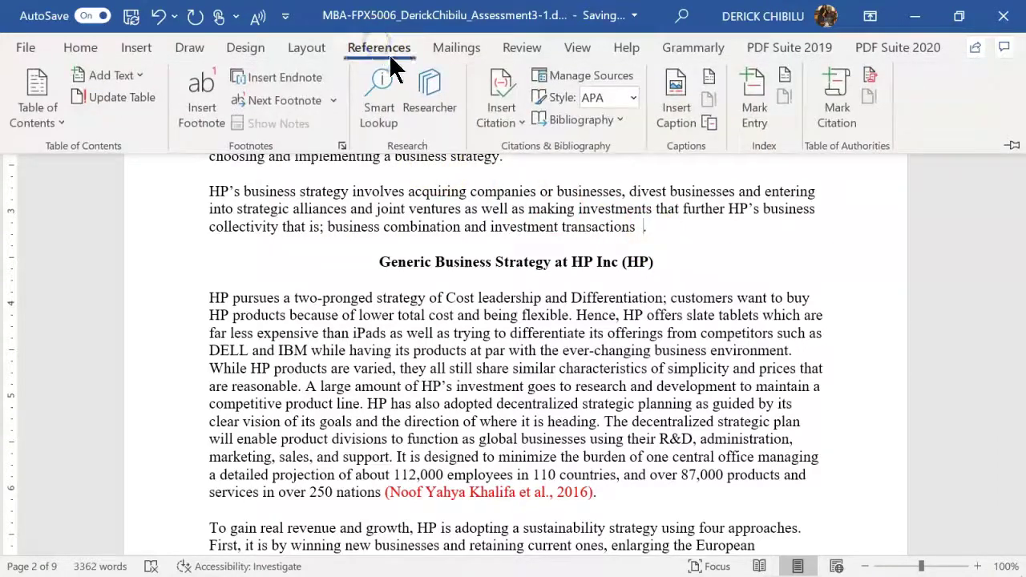
click(516, 120)
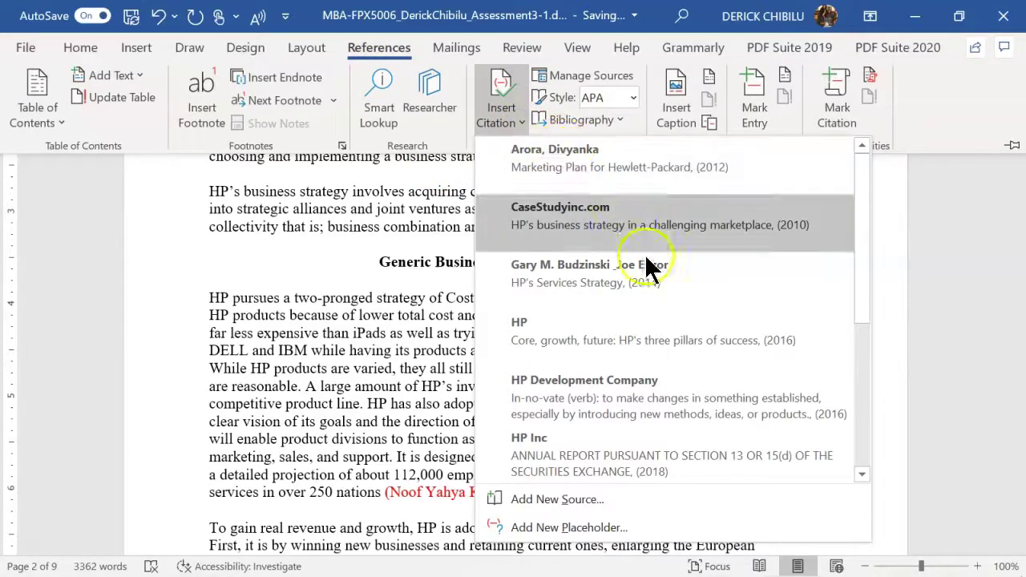
click(866, 219)
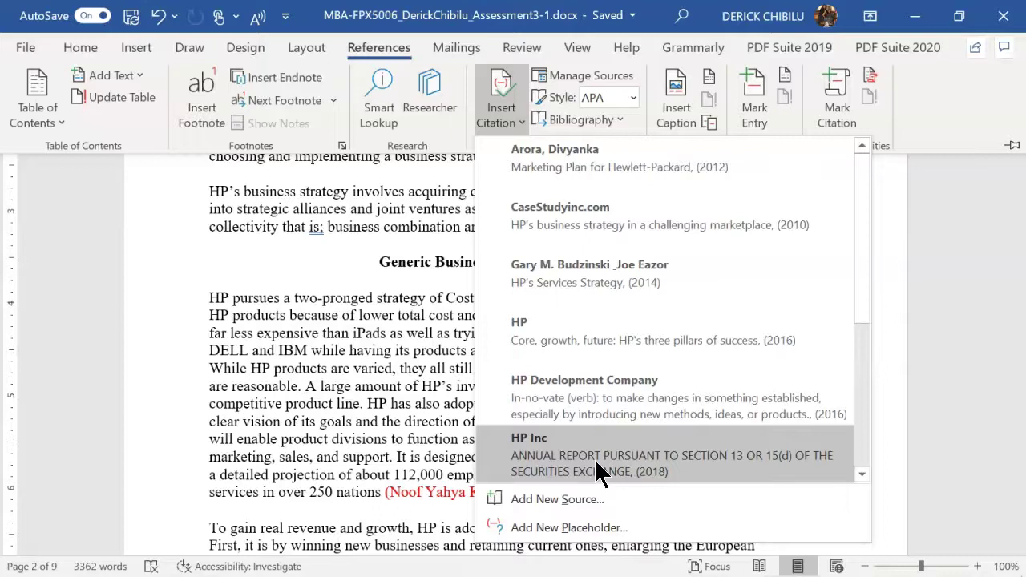
click(594, 459)
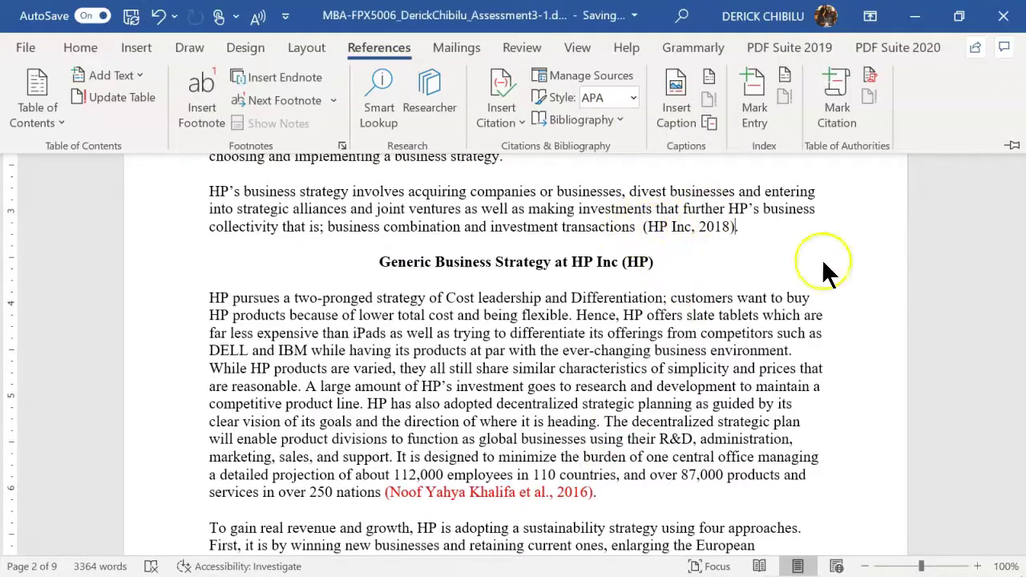
click(978, 305)
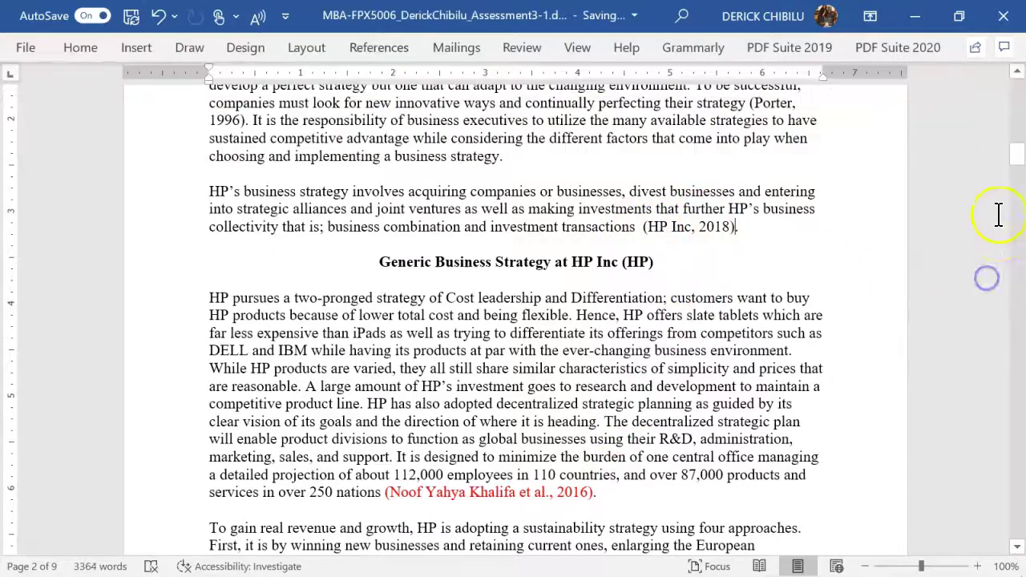
Step: Try to delete the red 2016 citation after "over 250 nations" by selecting the text inside it
drag(1021, 162, 1019, 174)
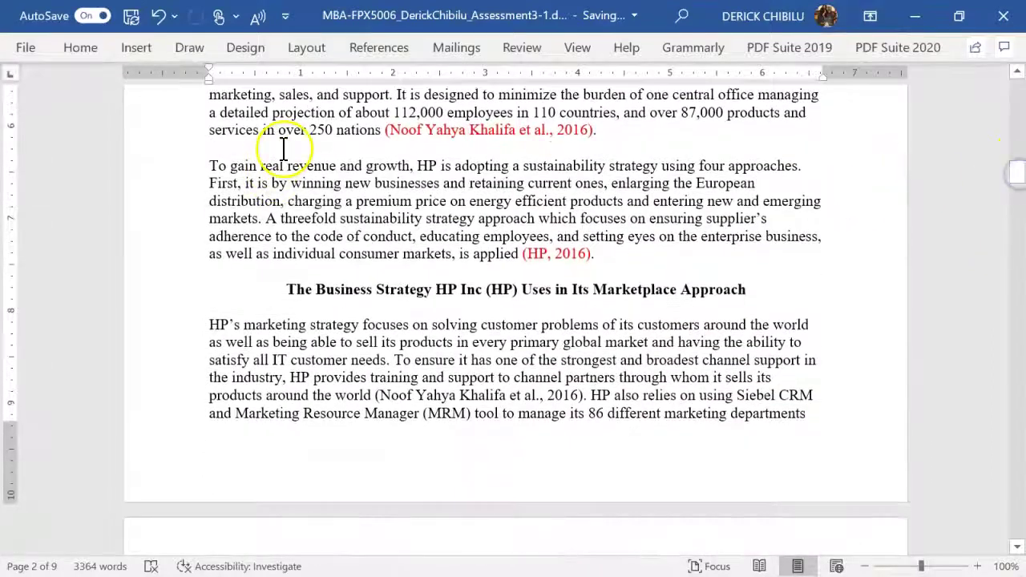
click(400, 130)
drag(400, 130, 594, 142)
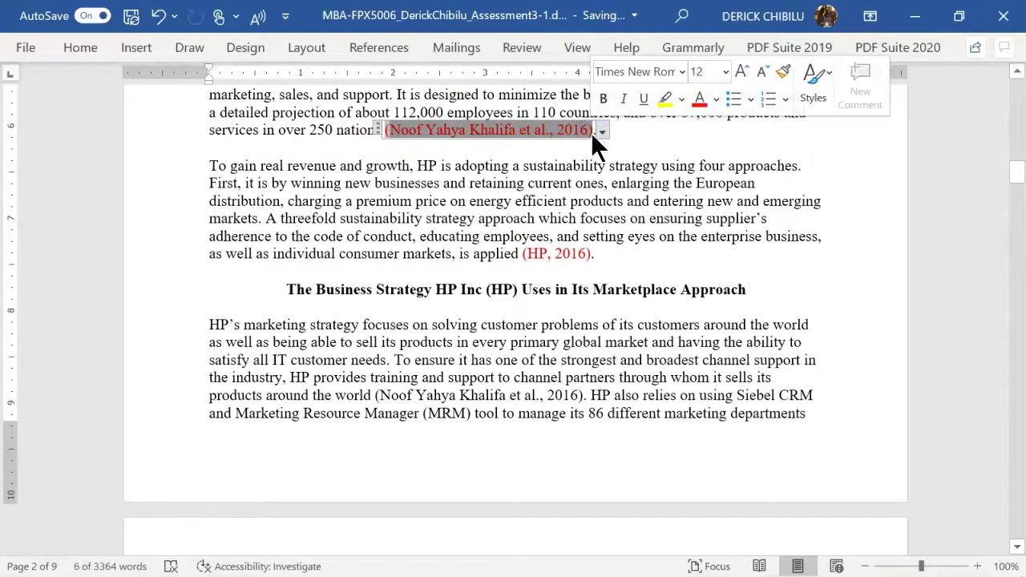
key(Delete)
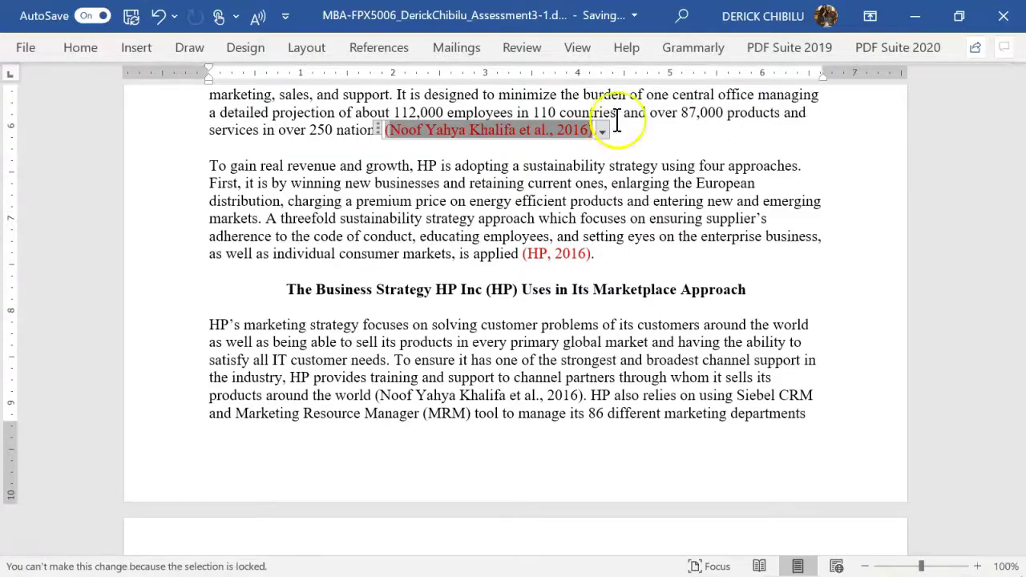
click(500, 130)
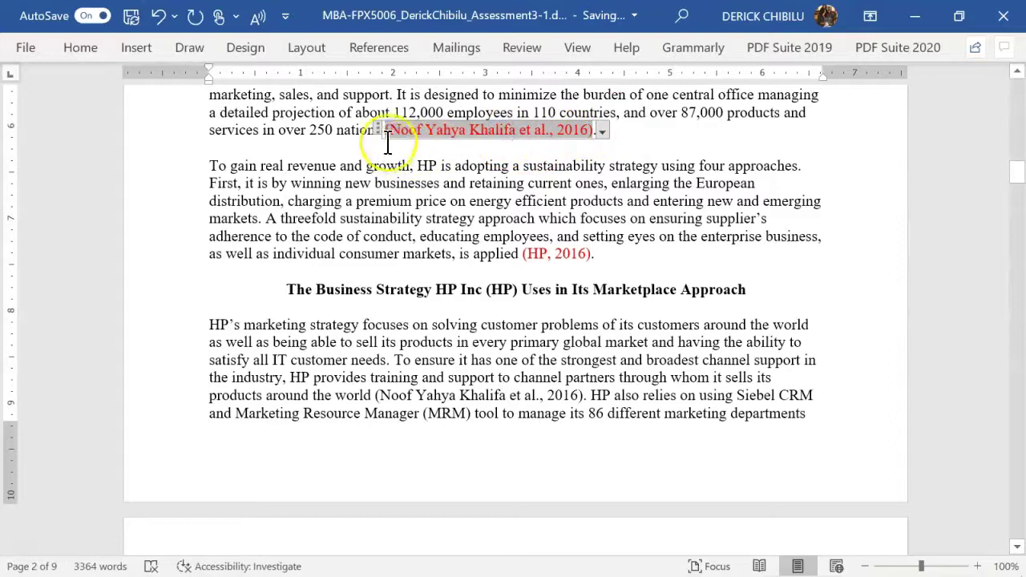
drag(391, 130, 592, 135)
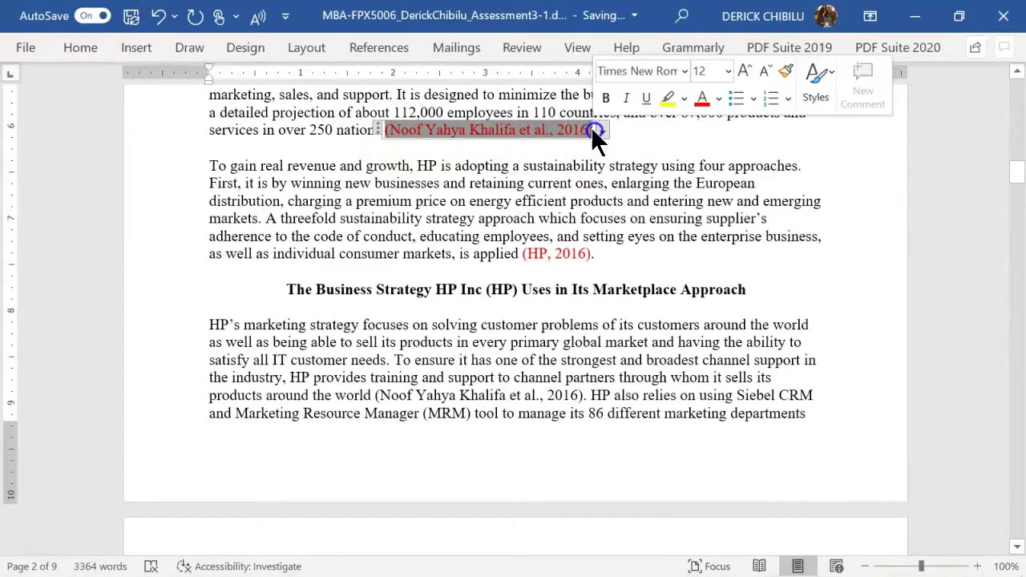
key(Delete)
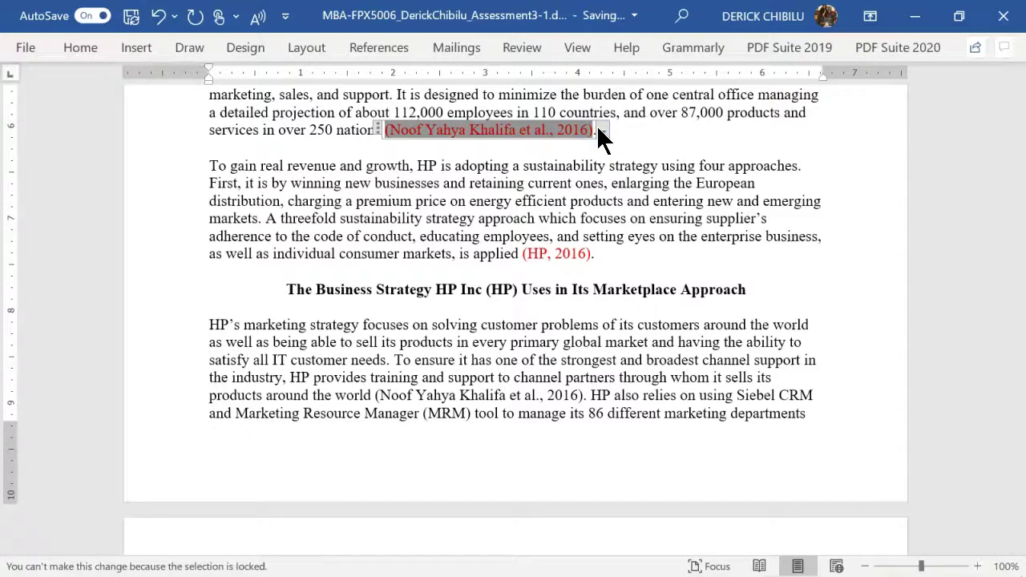
click(473, 130)
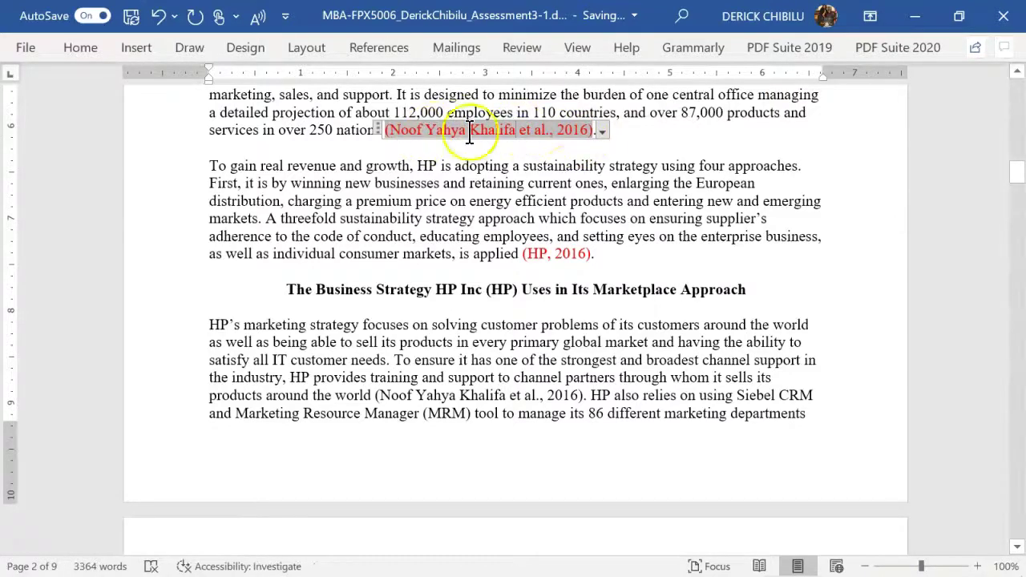
click(402, 131)
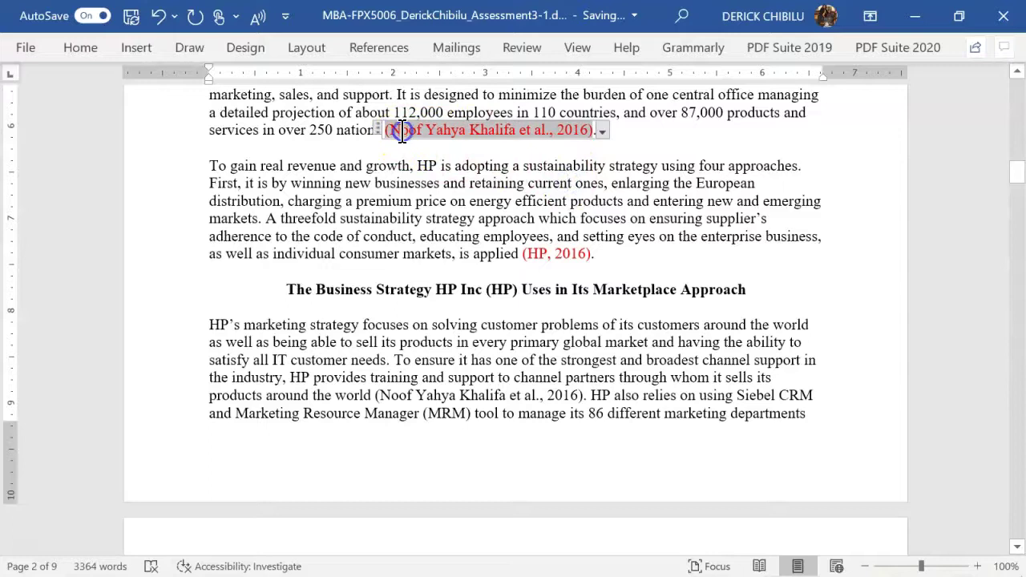
key(BackSpace)
click(404, 134)
Step: Delete the whole red 2016 in-text citation after "over 250 nations", starting from its end
click(595, 135)
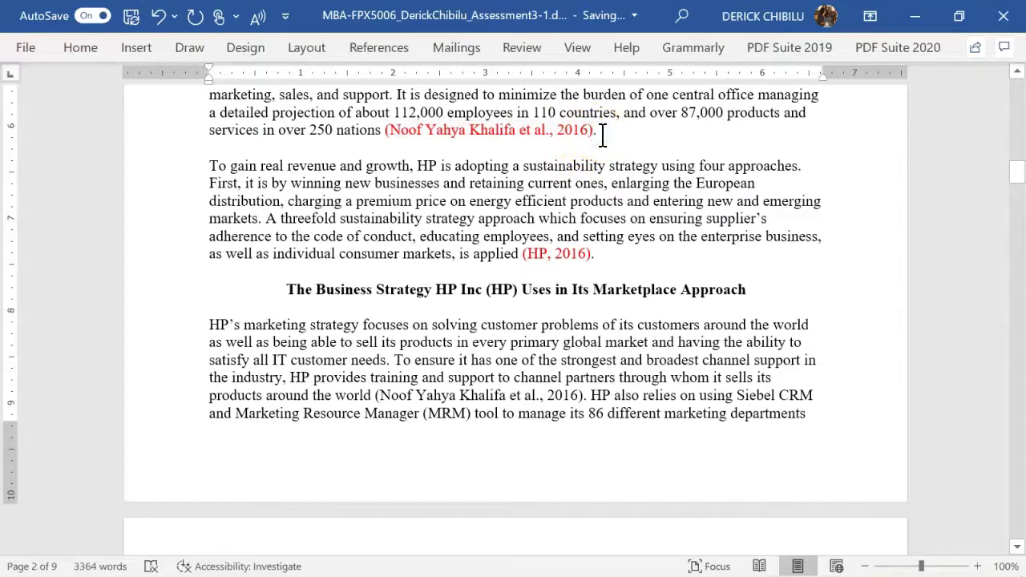
key(BackSpace)
key(BackSpace)
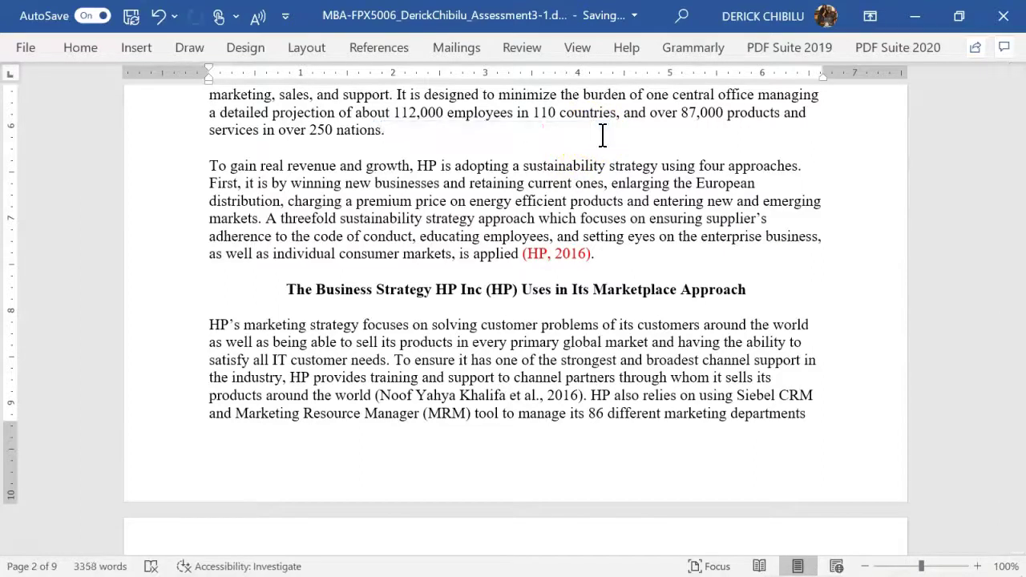
Step: Insert a citation after "over 250 nations" to the 2016 source "A Comparative Analysis of Strategies and Business Models of Dell Inc. and Hewlett Packard (HP)"
click(77, 51)
click(374, 49)
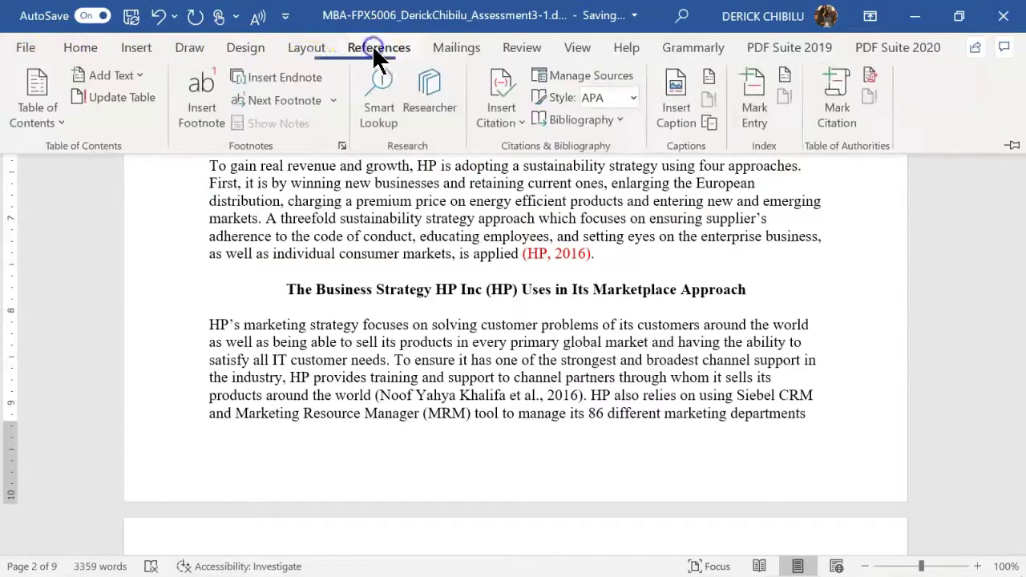
click(520, 120)
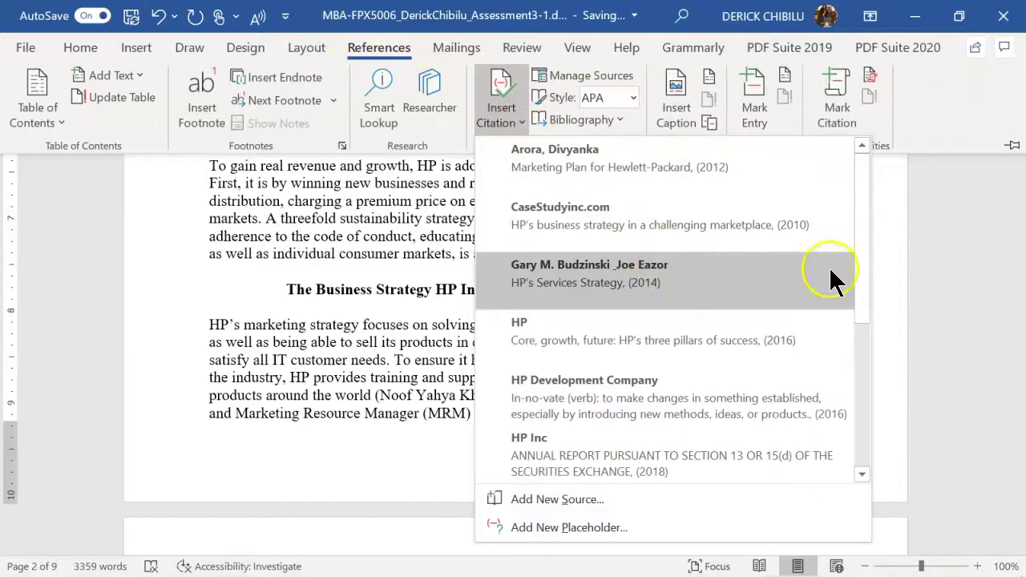
drag(861, 227, 879, 344)
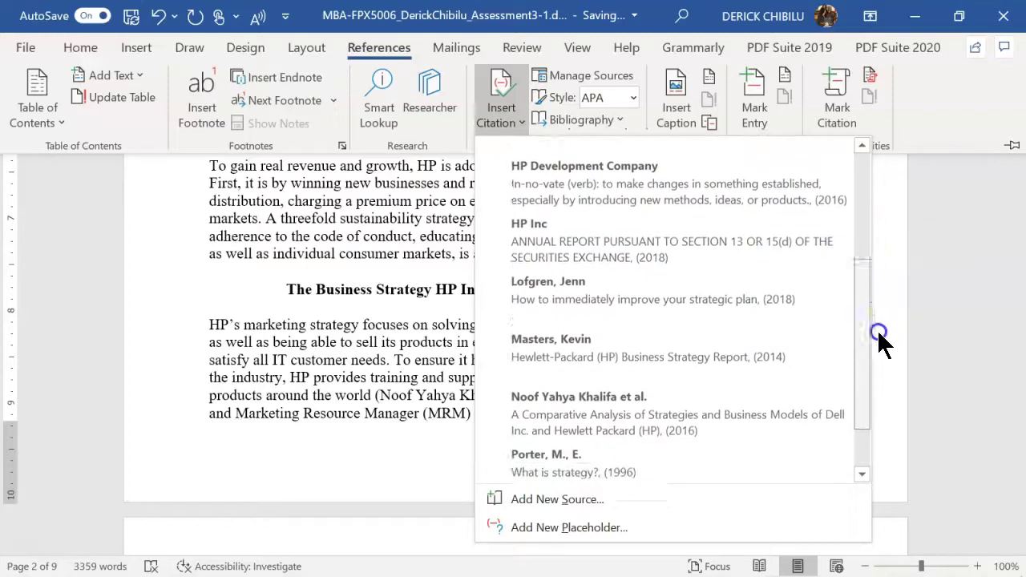
click(626, 395)
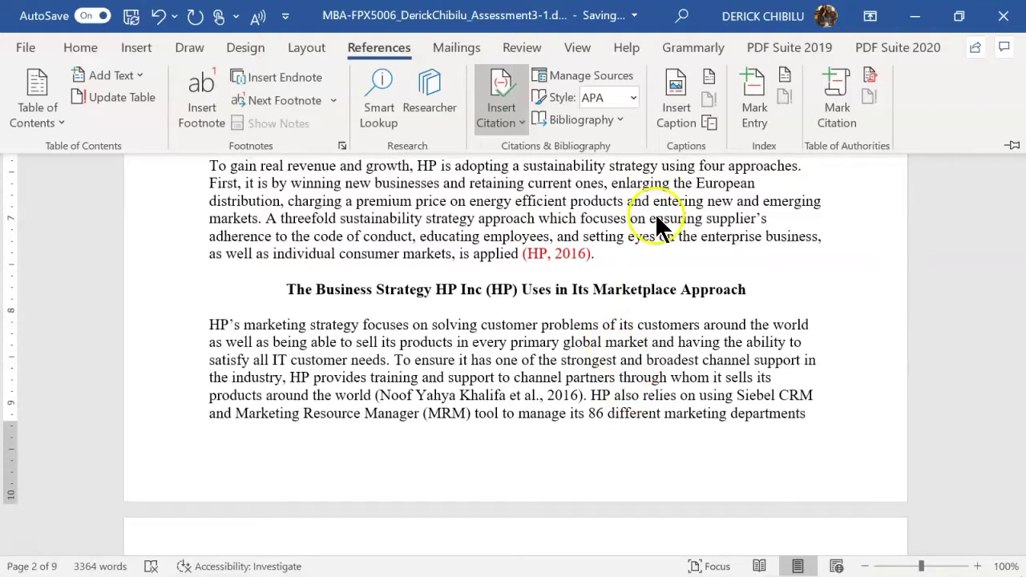
Step: Delete the red HP, 2016 in-text citation after "individual consumer markets, is applied" in the sustainability strategy paragraph
click(586, 255)
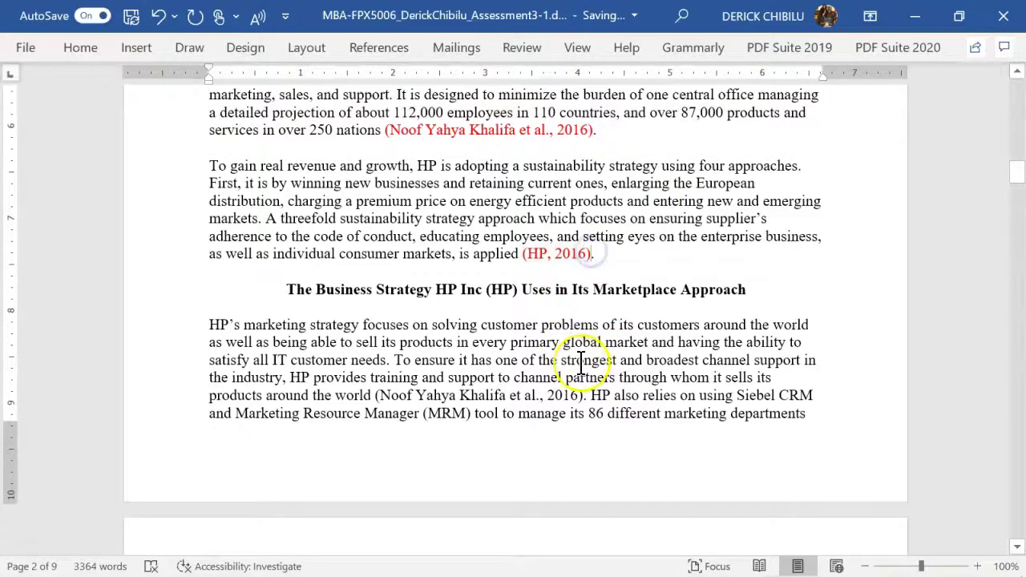
key(shift+Left)
key(shift+Left)
key(Delete)
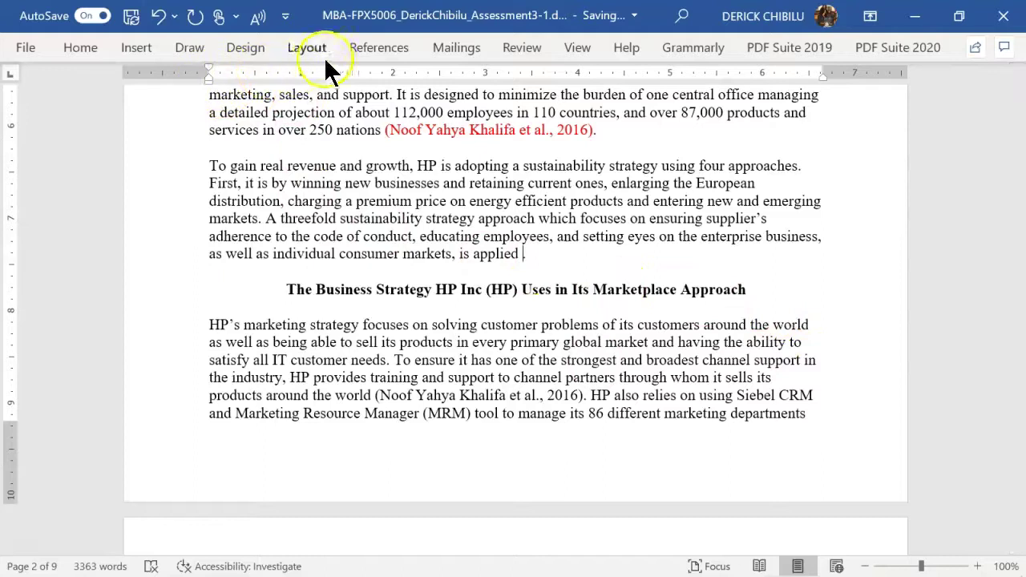
Step: Insert a citation after "is applied" to the 2016 HP source "Core, growth, future: HP's three pillars of success"
click(370, 50)
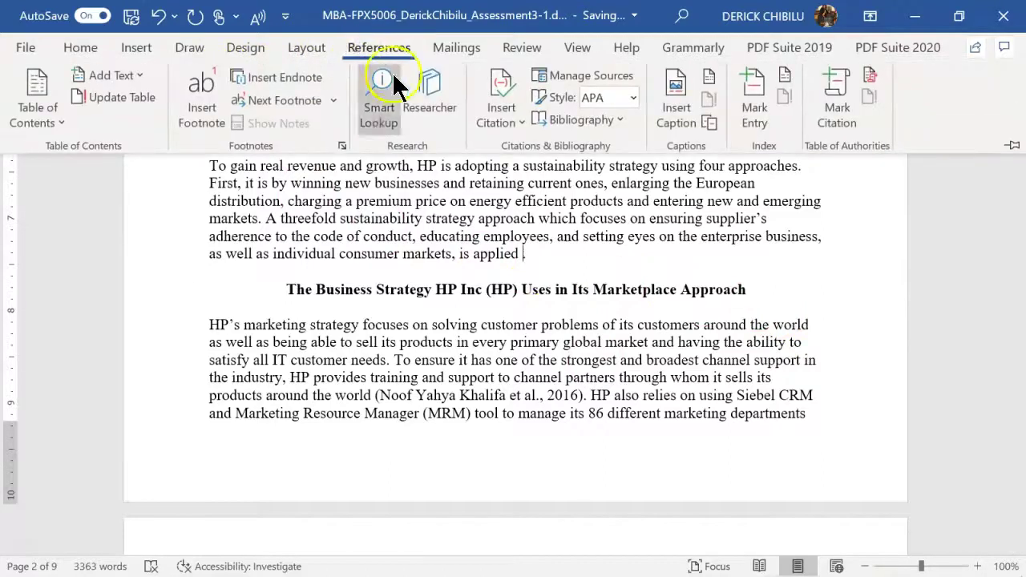
click(520, 124)
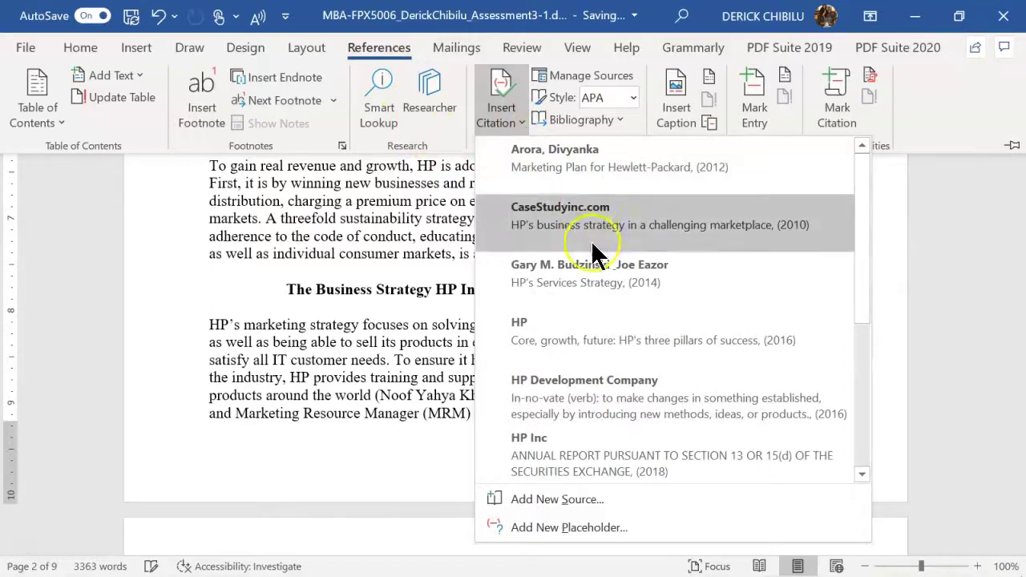
click(607, 328)
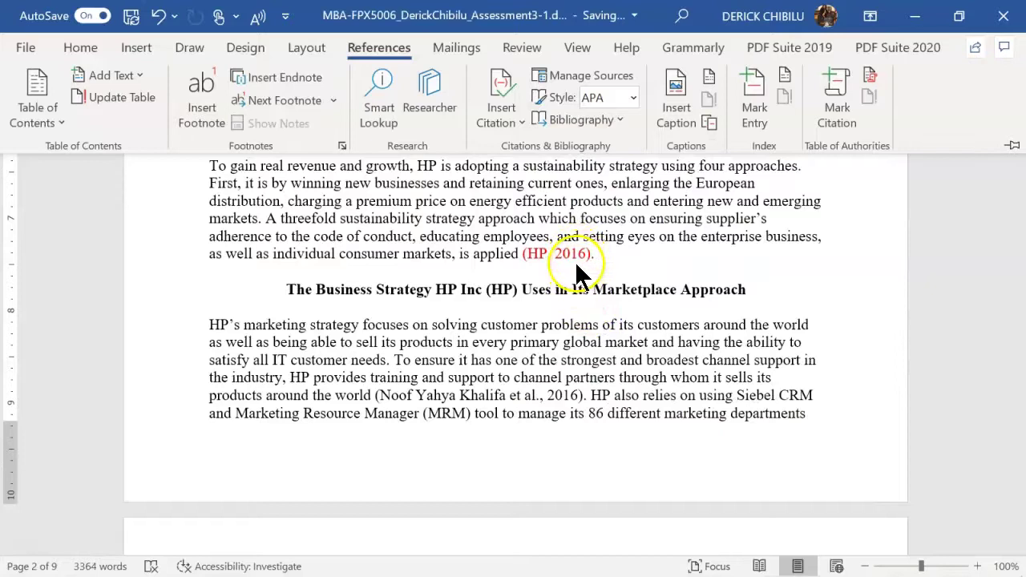
Step: Delete the newly inserted red HP, 2016 citation after "is applied"
click(521, 255)
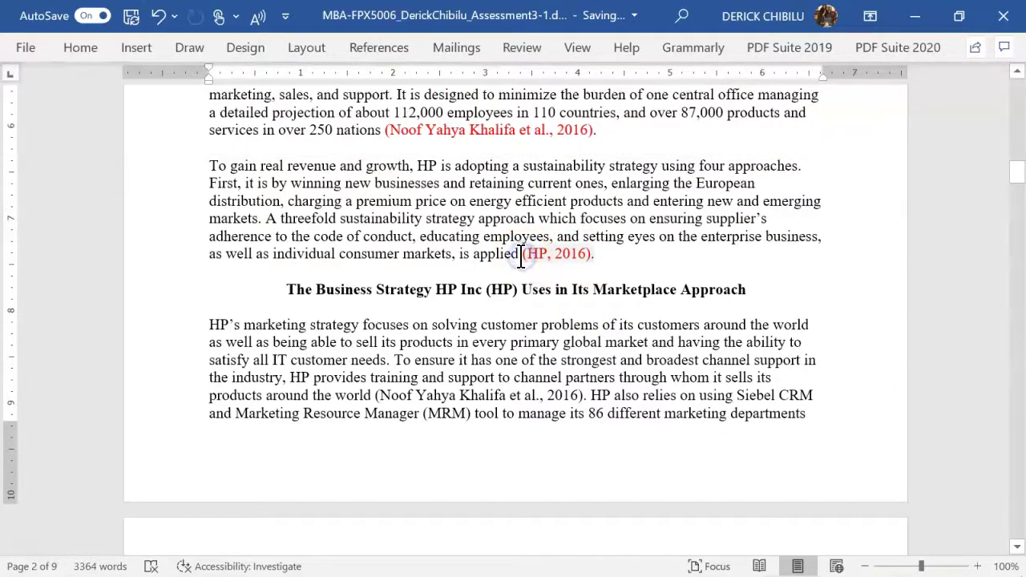
click(528, 256)
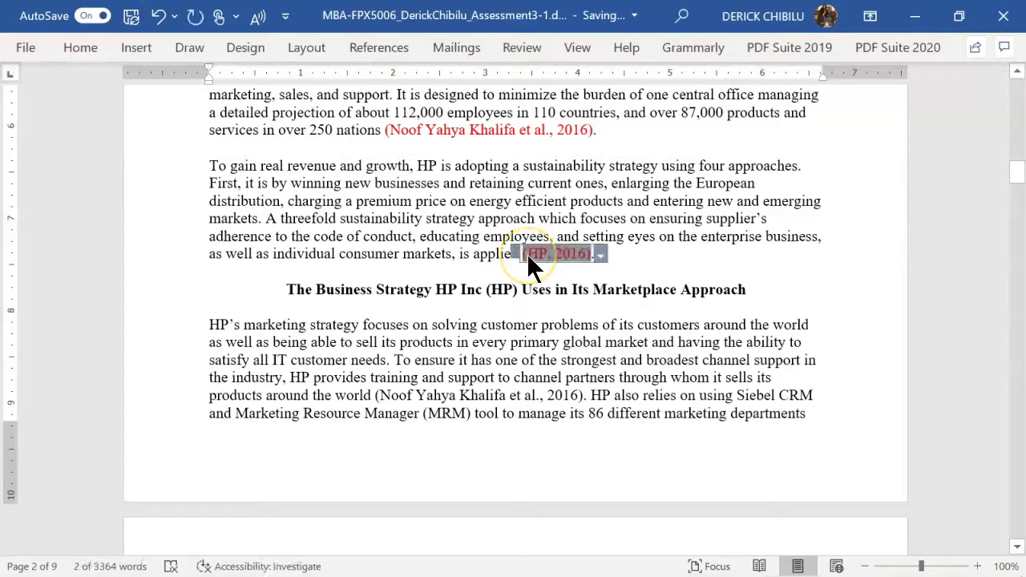
key(Delete)
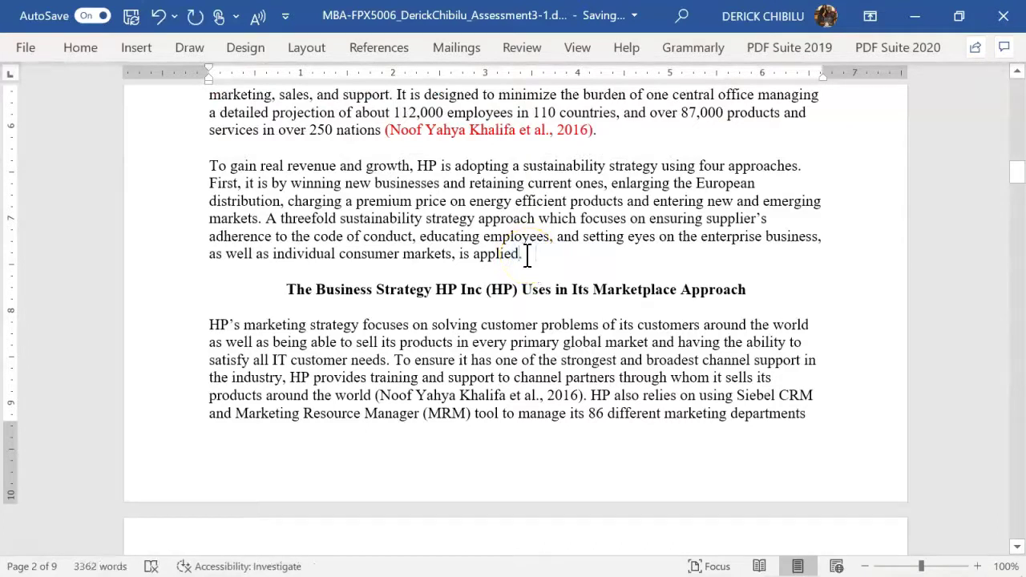
Step: Add a space before the period after "is applied" in the sustainability paragraph and set the font color there to Automatic
text(.)
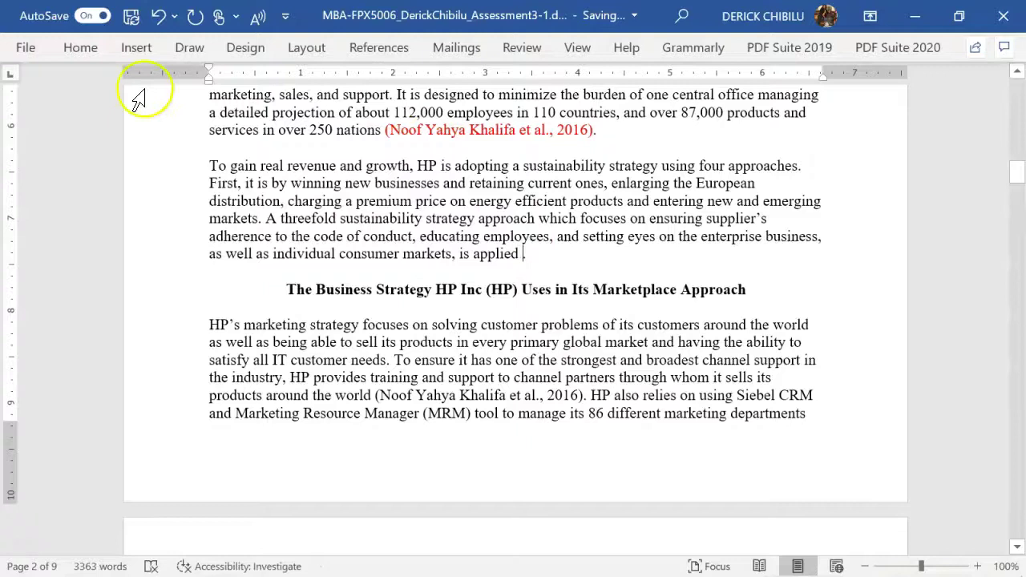
click(75, 45)
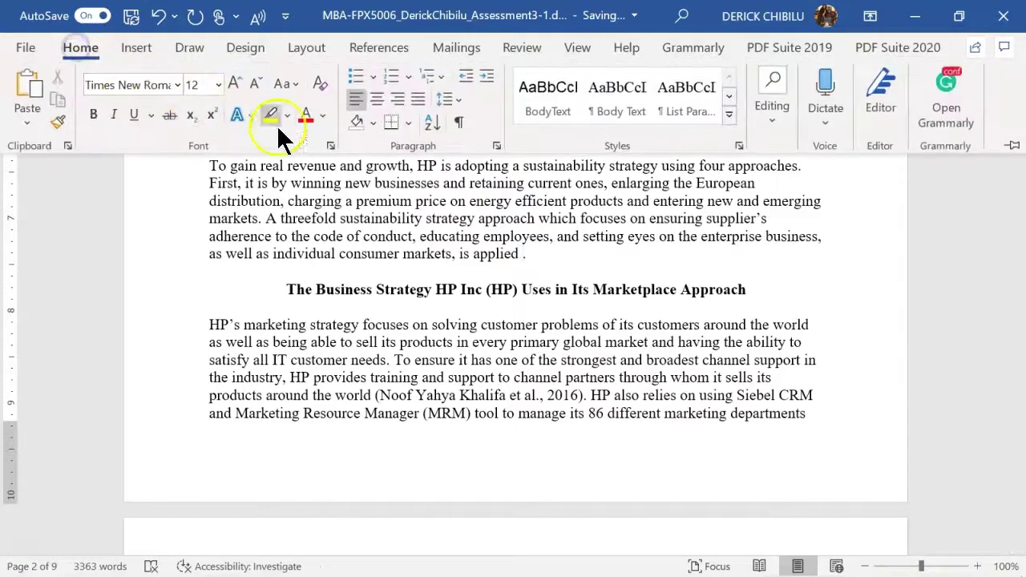
click(322, 117)
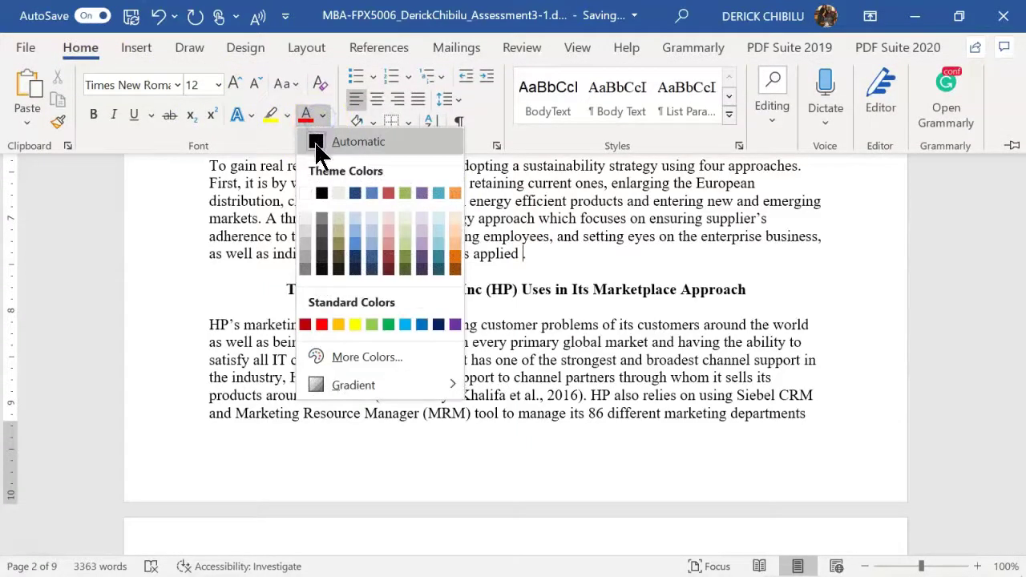
click(316, 143)
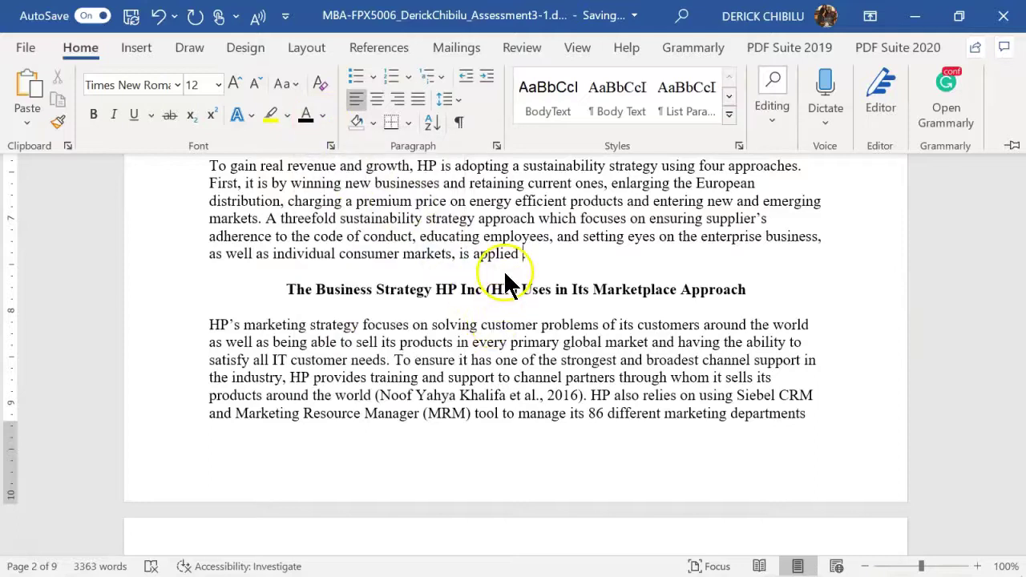
Step: Insert a citation after "is applied" to the 2016 HP Development Company source
click(369, 48)
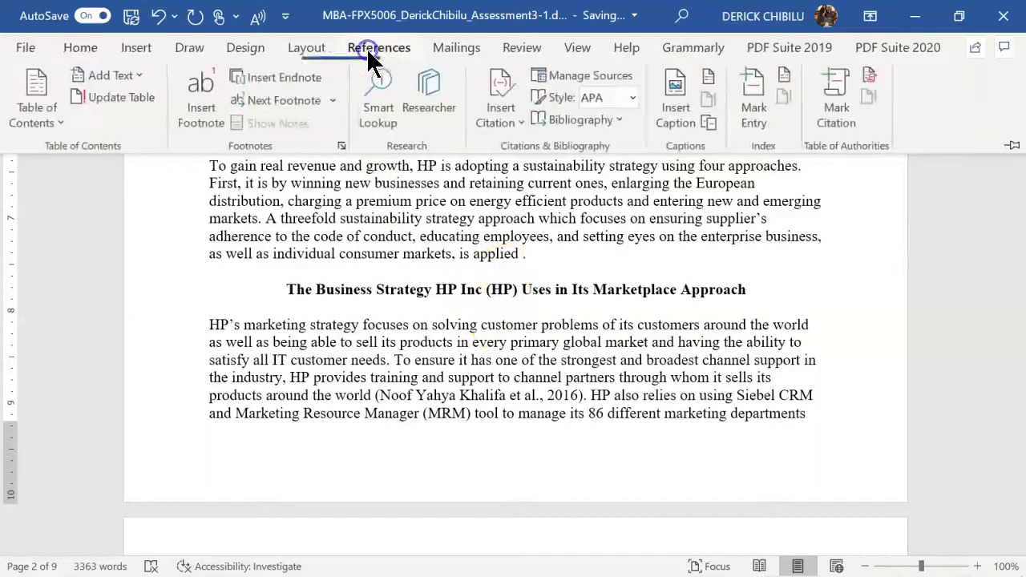
click(517, 122)
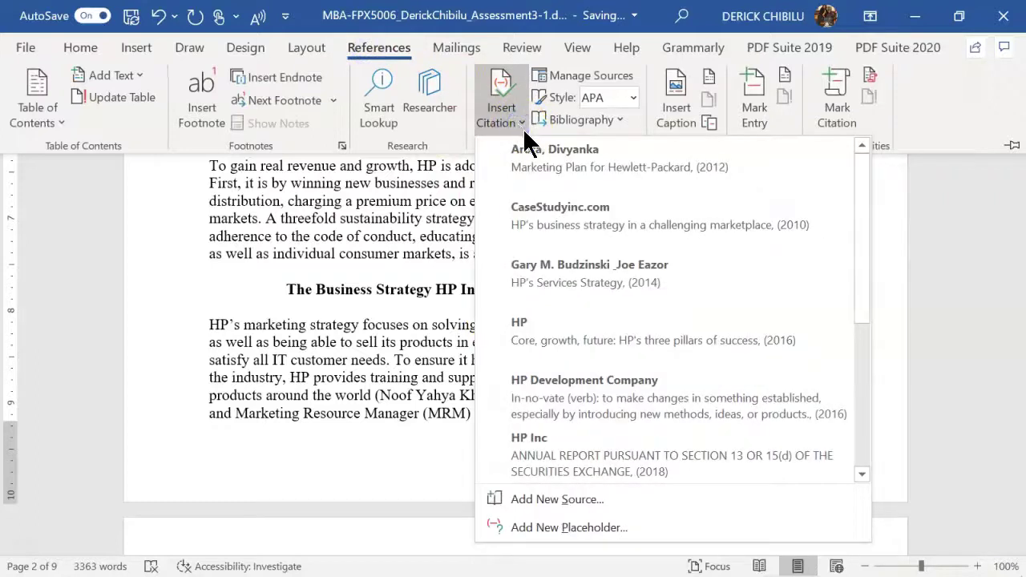
click(565, 212)
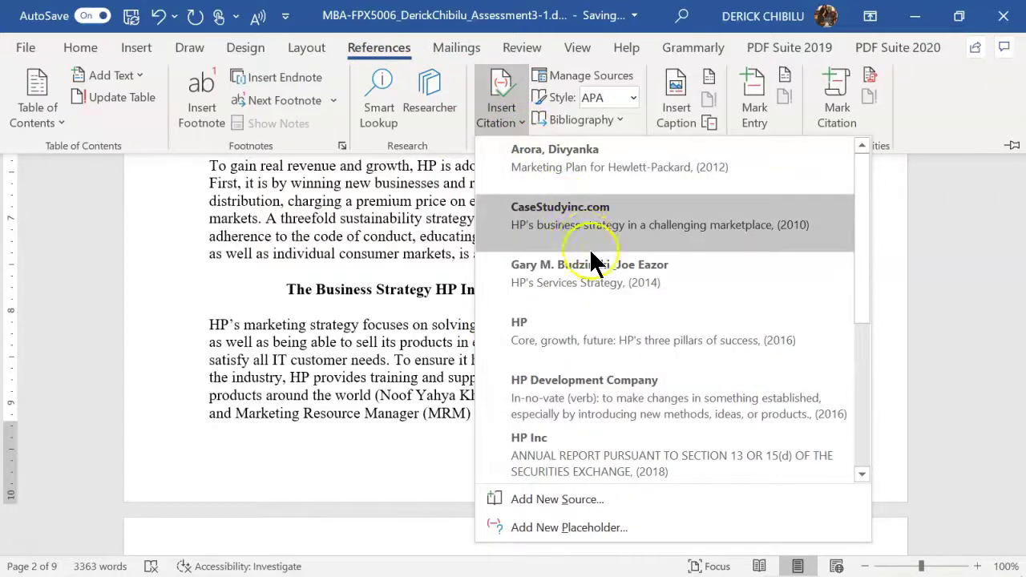
click(600, 391)
click(580, 410)
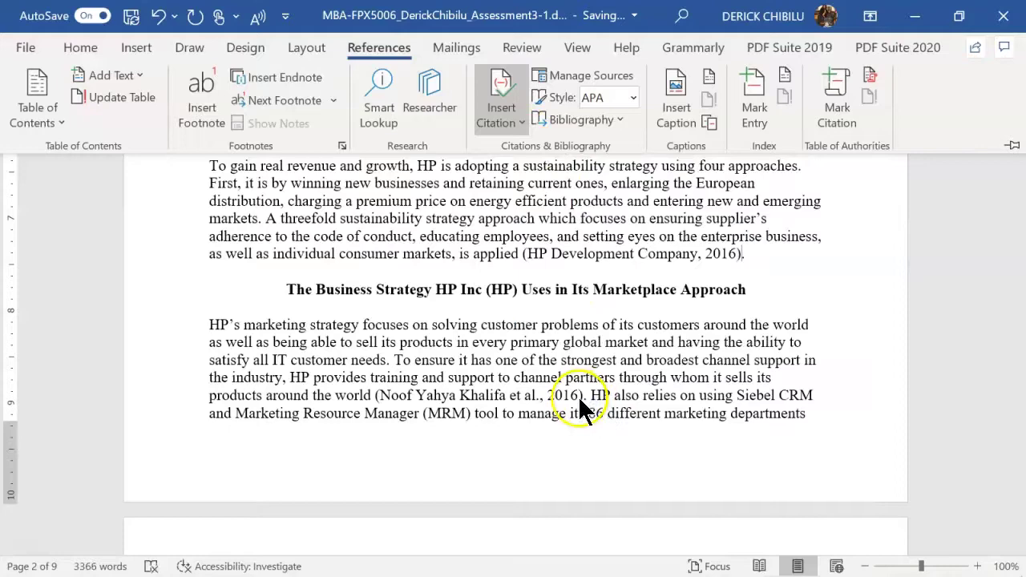
click(1008, 253)
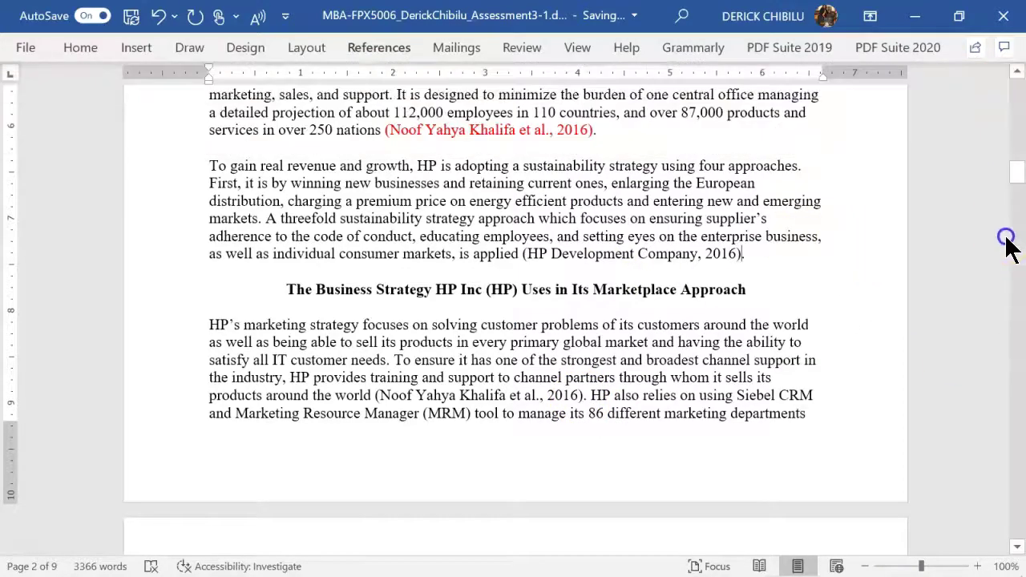
Step: Examine the in-text citation ending the "HP Inc's Expansion from Its Original Product Line" paragraph by selecting it
drag(1018, 171, 1022, 455)
drag(1019, 416, 983, 318)
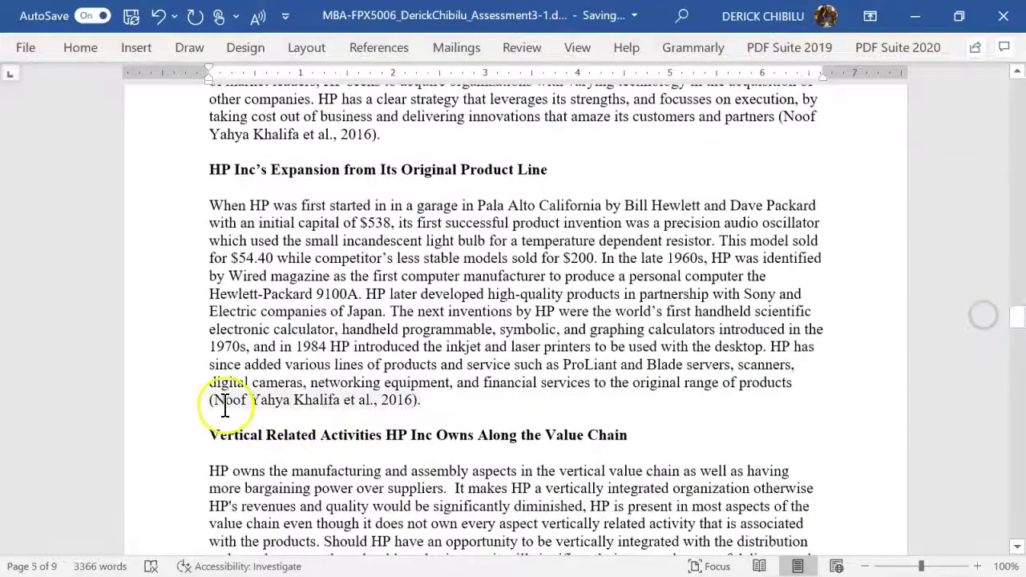
click(250, 399)
drag(284, 401, 407, 410)
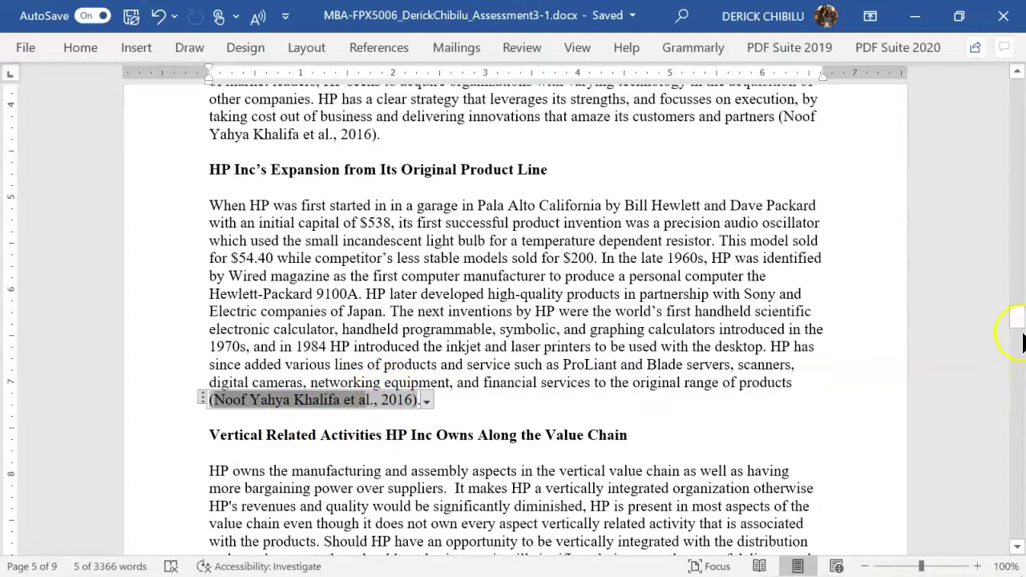
Step: Choose a 0.5" hanging indent in the paragraph settings of the existing References heading
drag(1022, 325, 1018, 442)
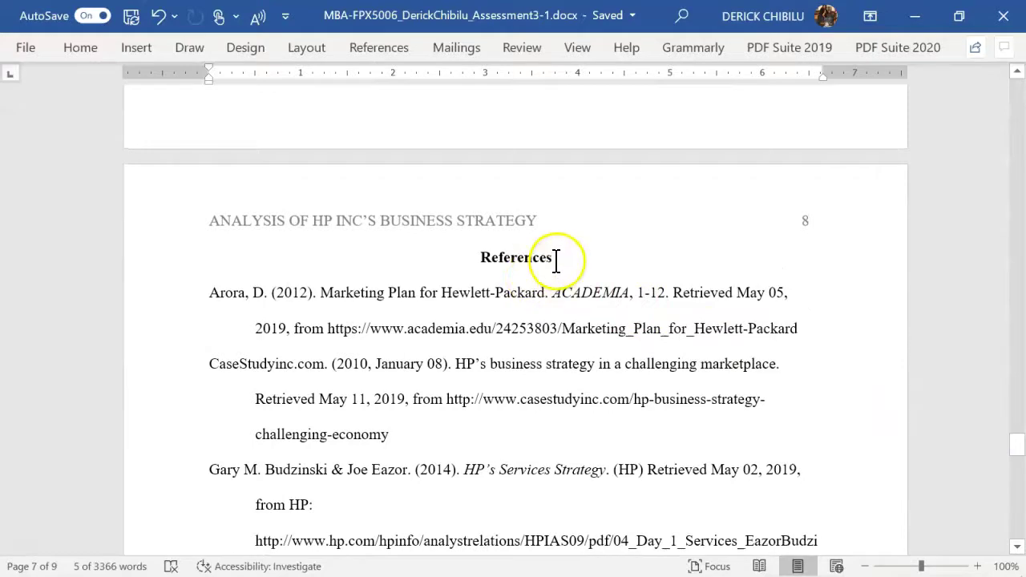
mouse_move(495, 569)
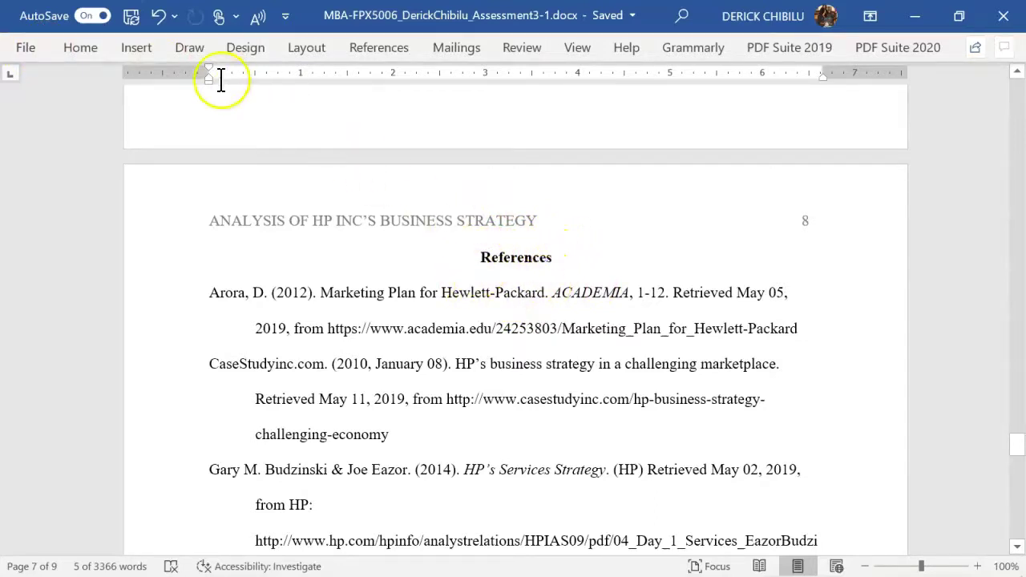
click(560, 258)
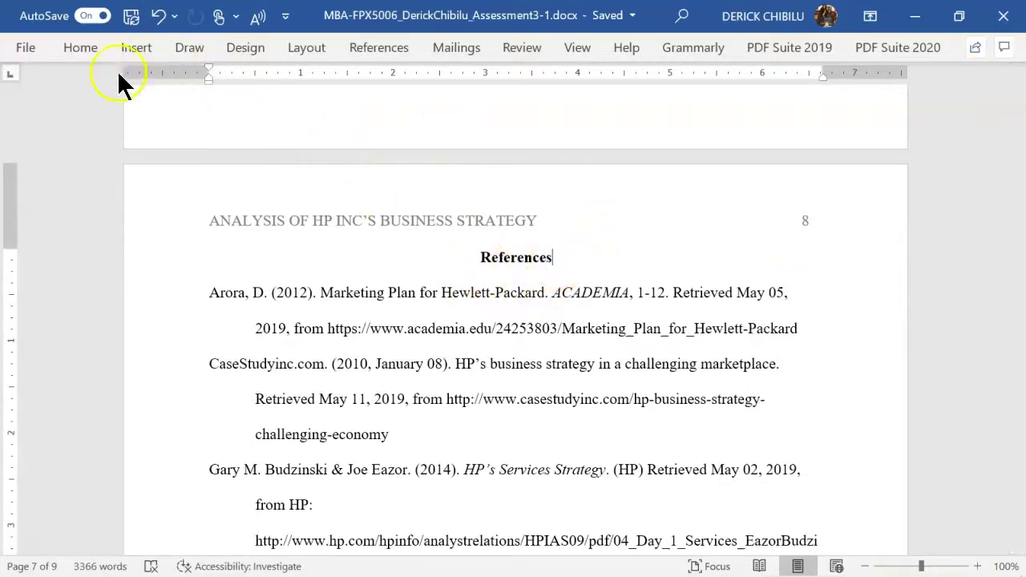
click(84, 47)
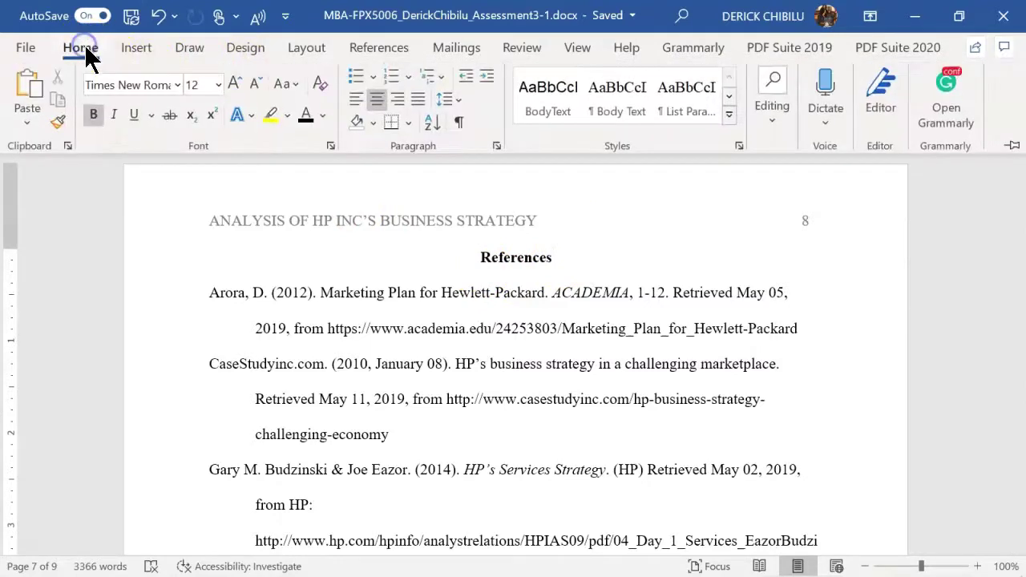
click(497, 146)
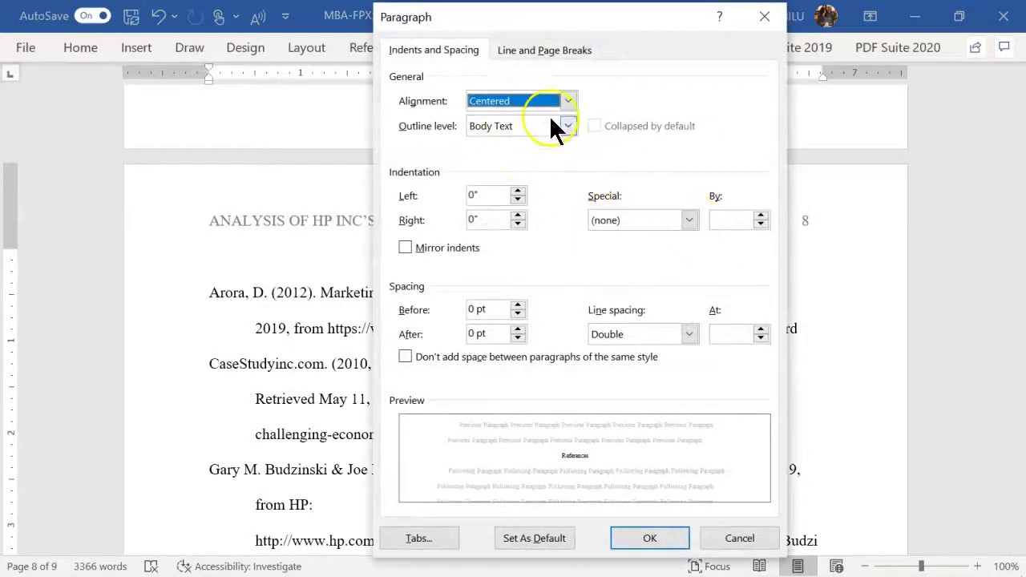
click(689, 221)
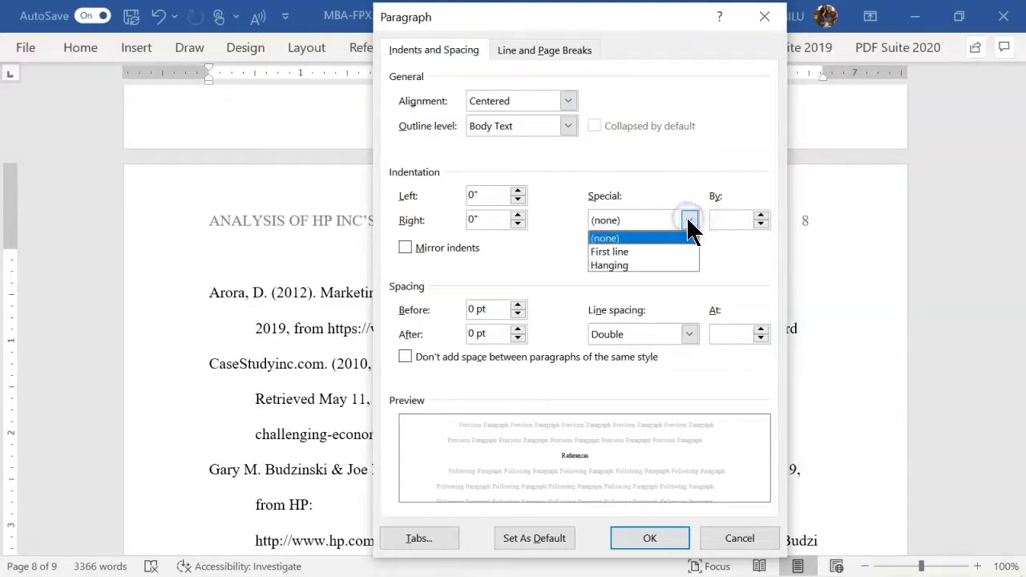
click(630, 265)
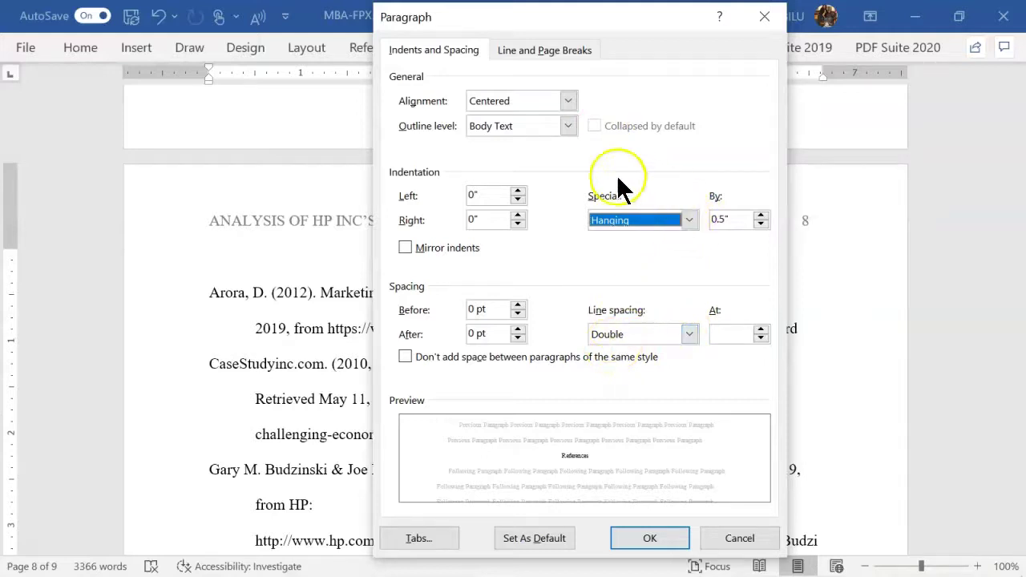
Step: Set the References heading's alignment to Left and apply the paragraph settings
click(566, 102)
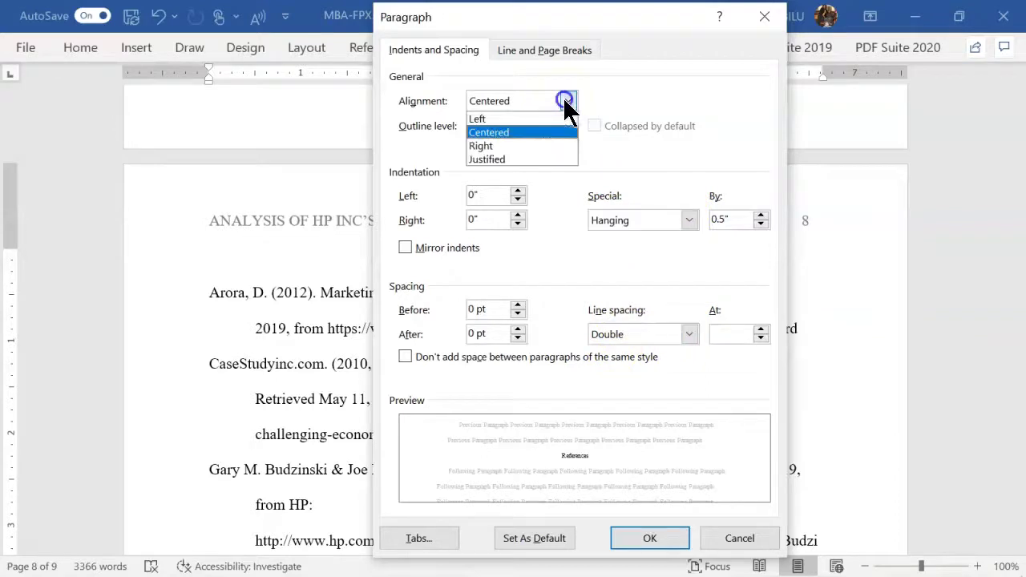
click(503, 120)
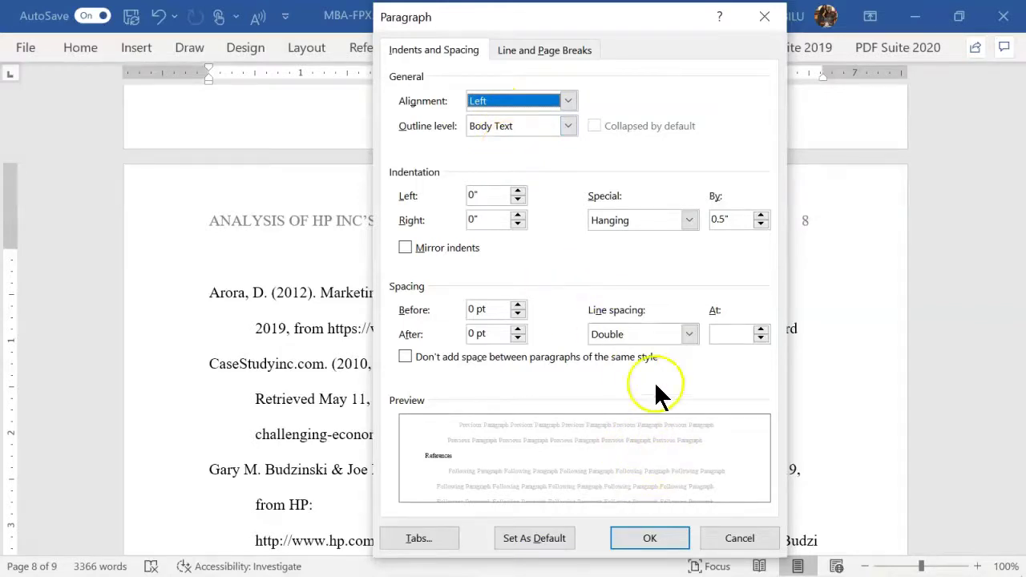
click(567, 101)
click(512, 130)
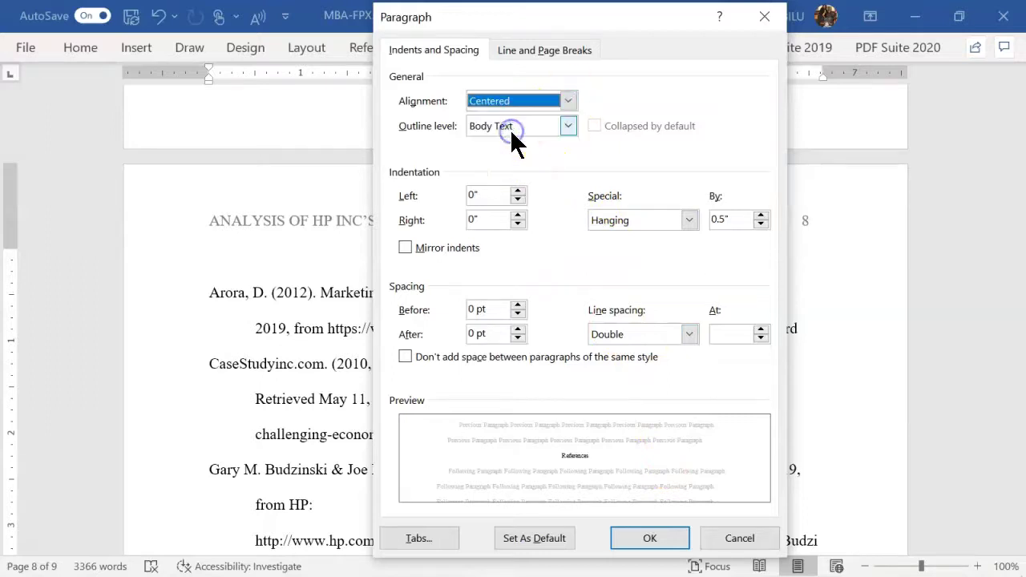
click(567, 101)
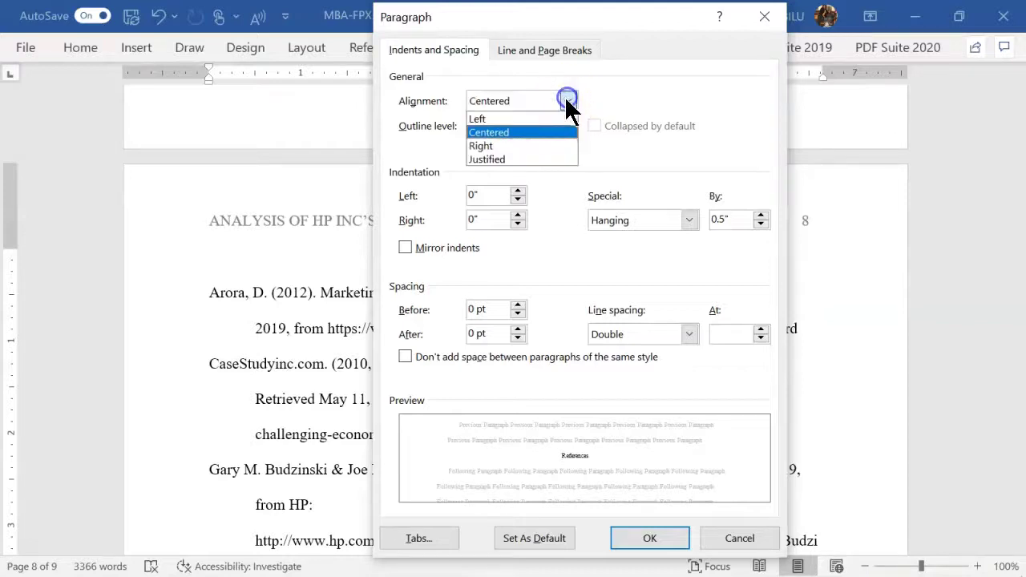
click(496, 119)
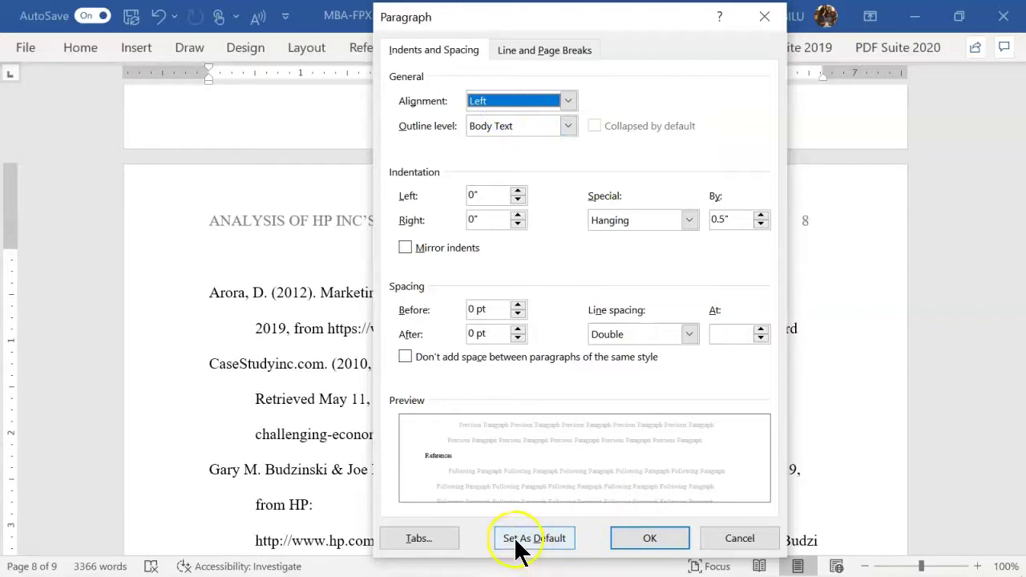
click(649, 539)
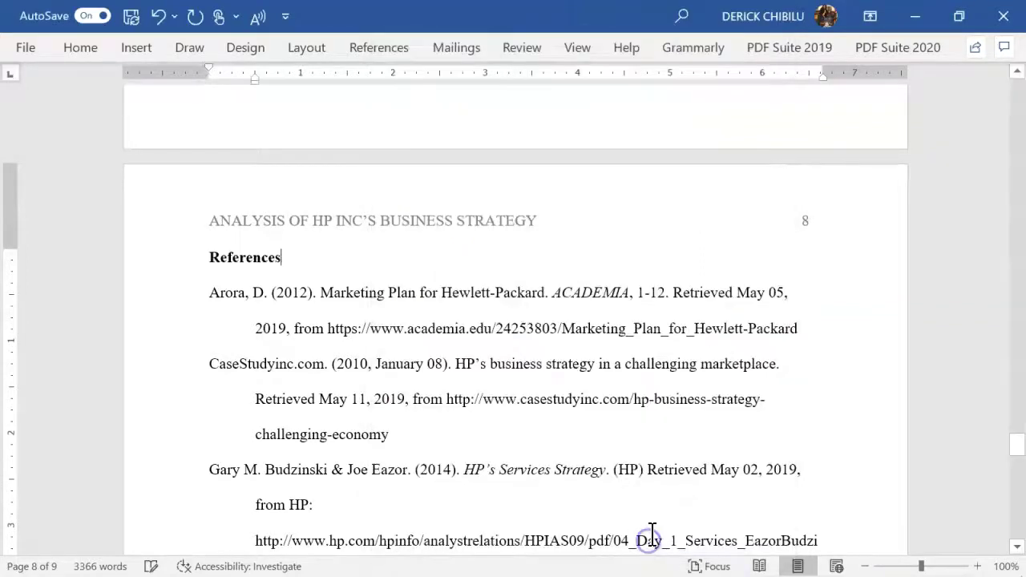
Step: Center the bold References heading above the existing reference list
mouse_move(1016, 447)
mouse_down()
mouse_move(1019, 499)
mouse_move(1020, 424)
mouse_move(1019, 432)
mouse_up()
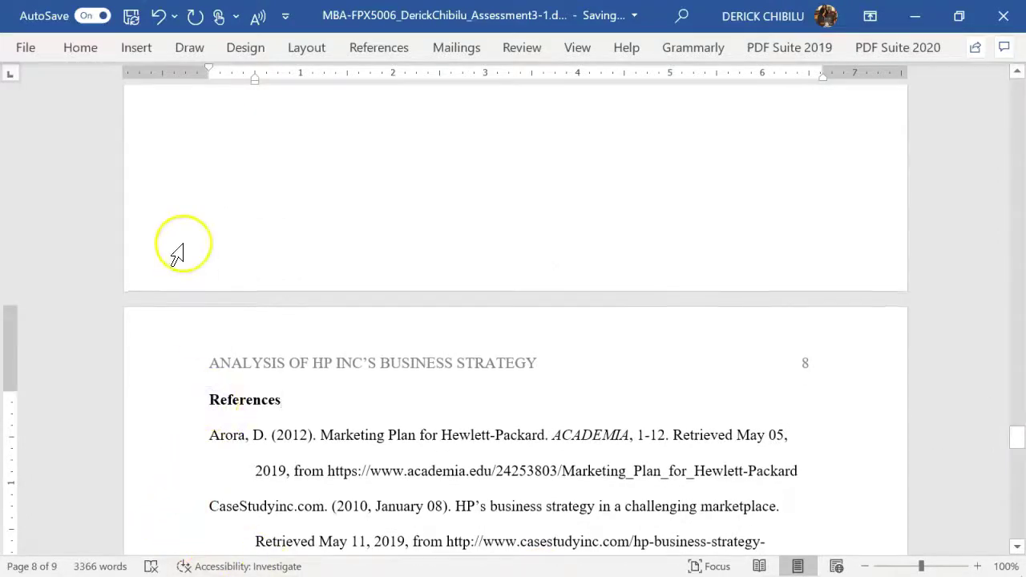
click(80, 47)
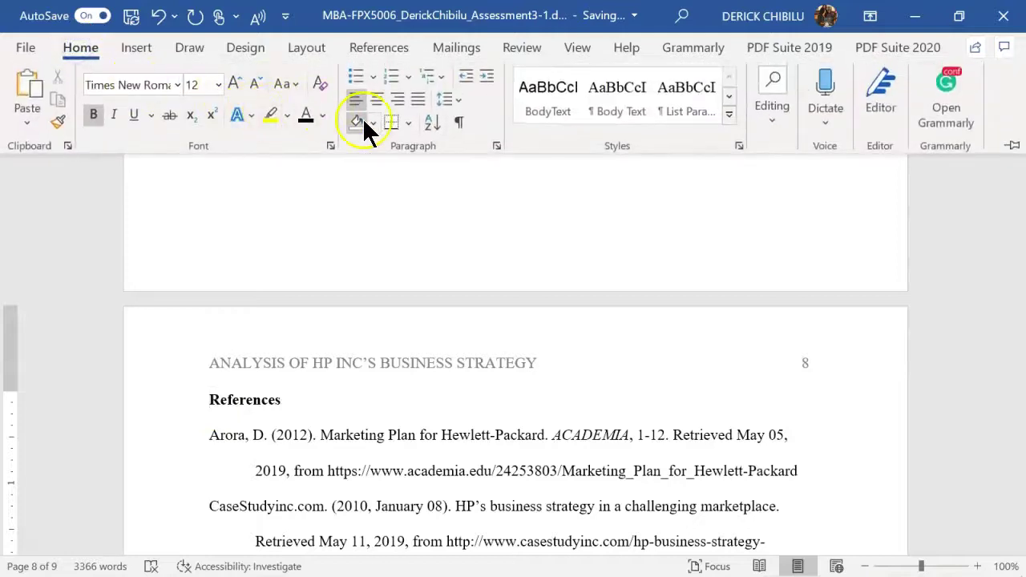
click(380, 103)
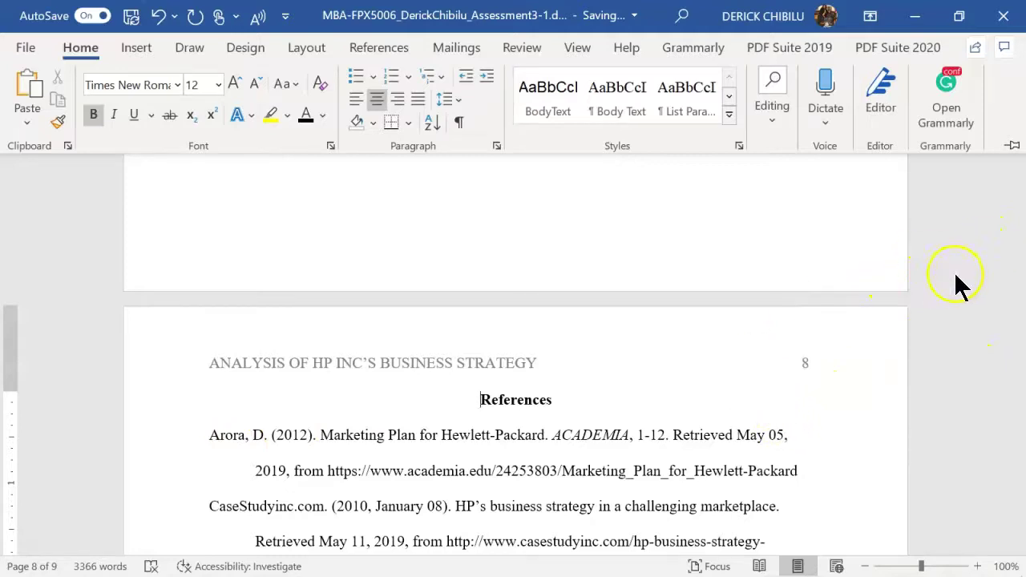
click(985, 307)
Step: Start a new page after the last reference entry and enter the centered heading "References" on it
drag(1020, 447, 1021, 505)
click(361, 318)
key(shift+Home)
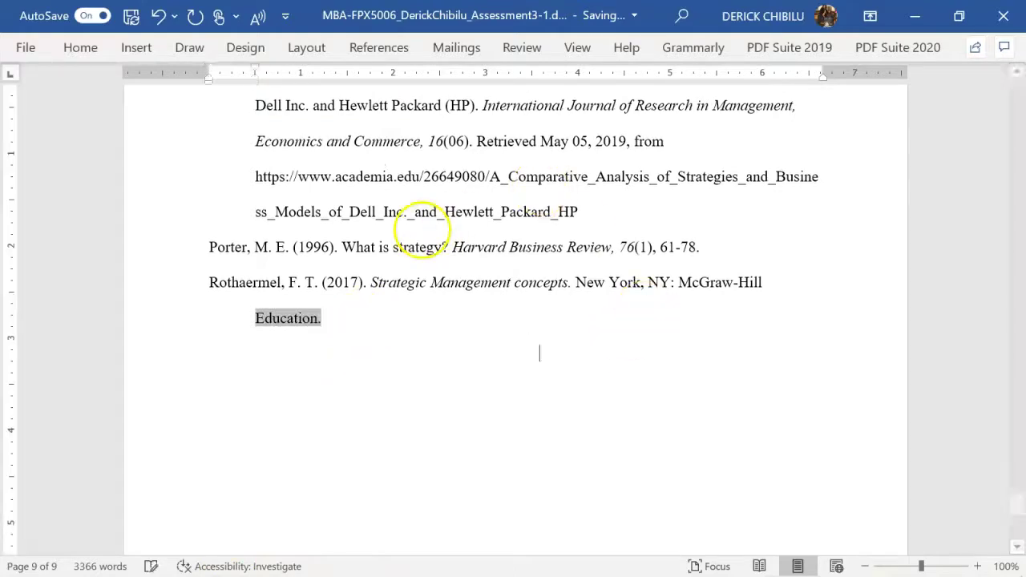
scroll(539, 529, down, 10)
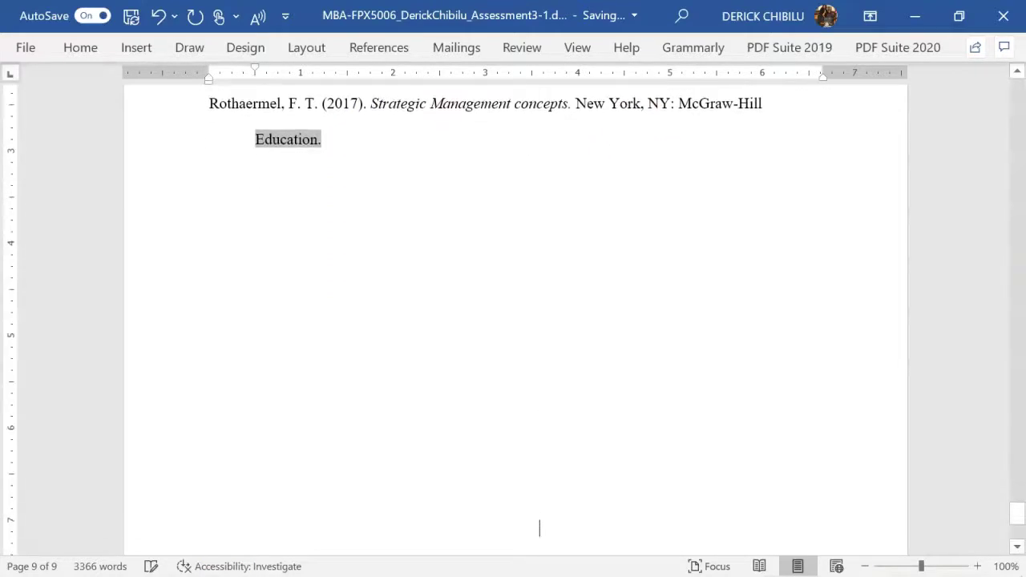
scroll(540, 545, down, 4)
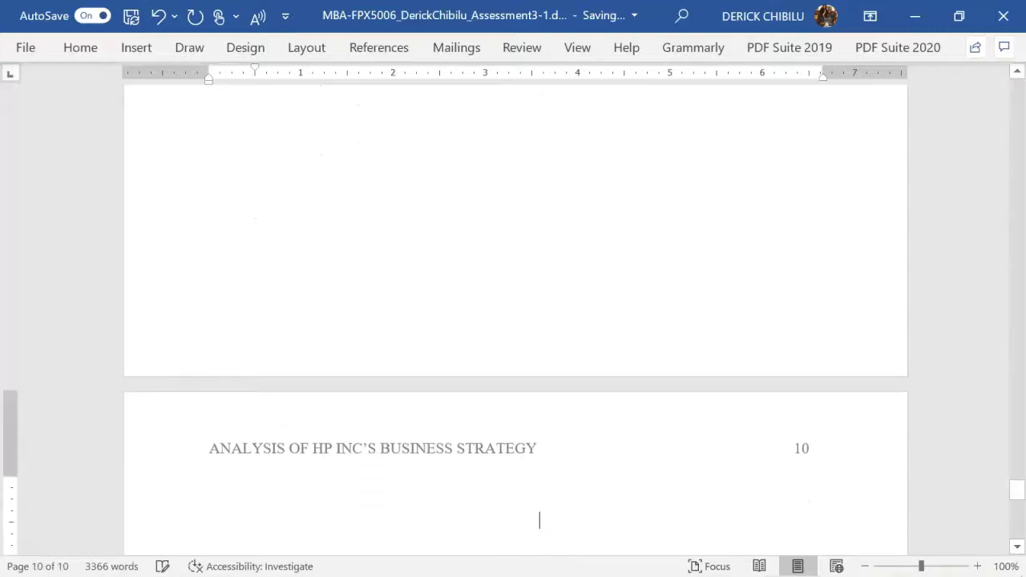
click(539, 520)
text(References)
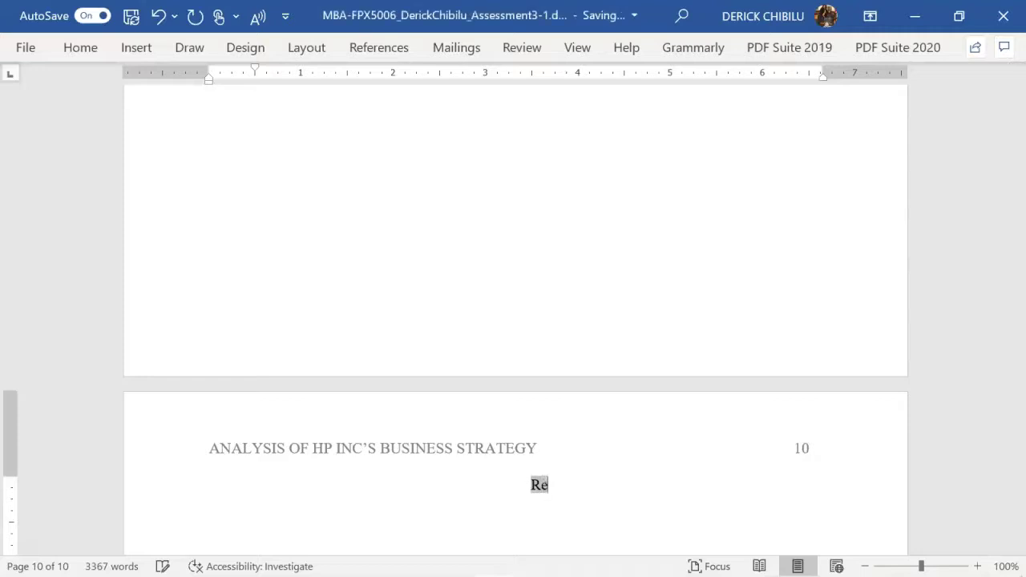
click(378, 48)
click(984, 255)
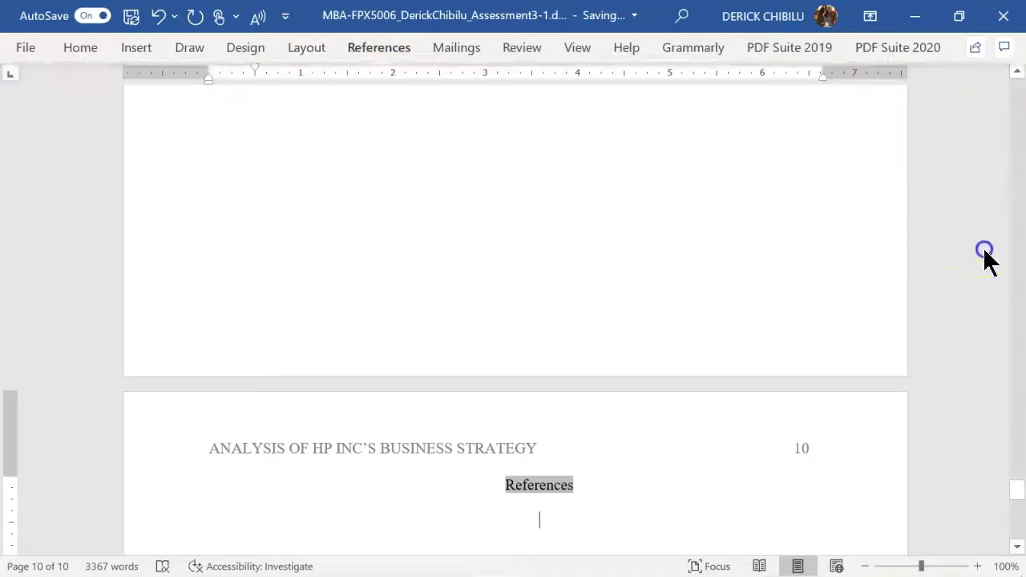
drag(1021, 490, 1021, 500)
click(371, 47)
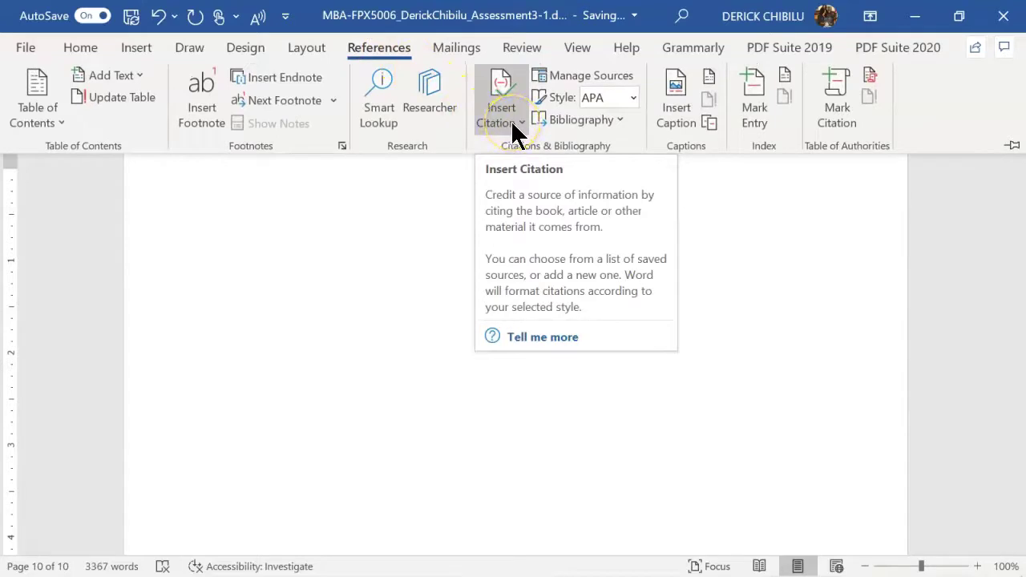
click(620, 118)
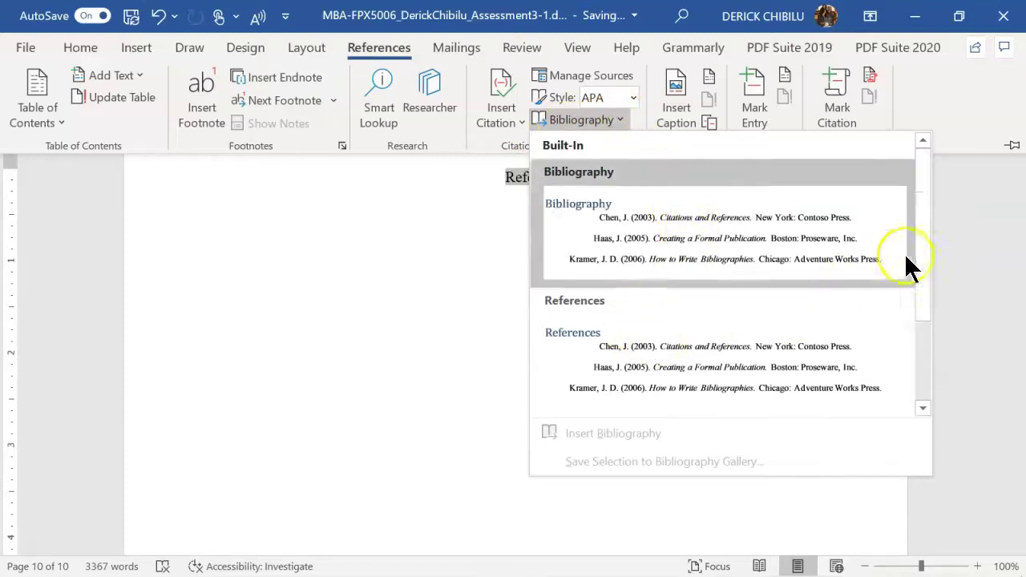
drag(921, 239, 890, 204)
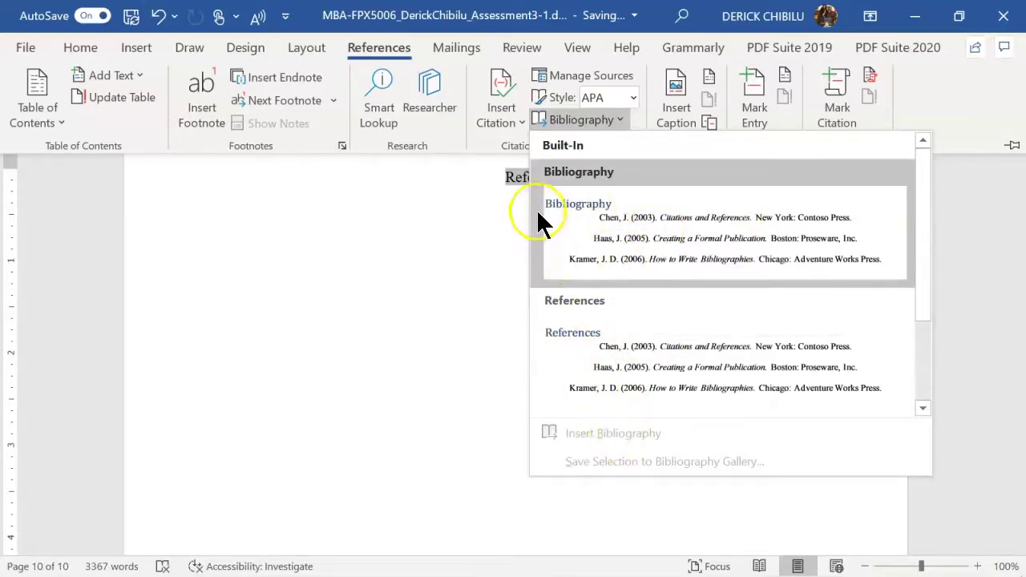
click(414, 218)
click(409, 221)
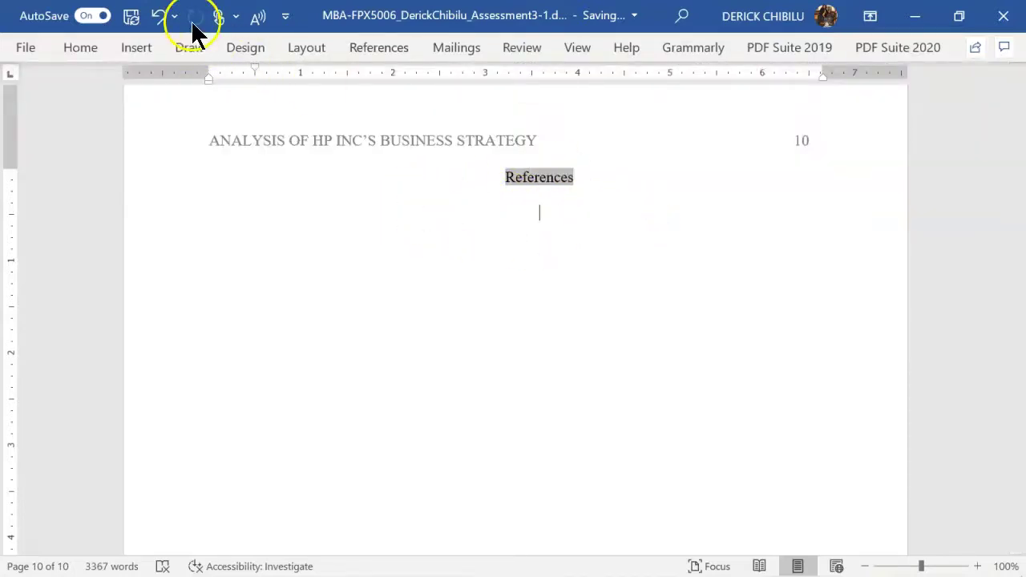
Step: Undo the second References heading and the new page added after the existing reference list
click(160, 25)
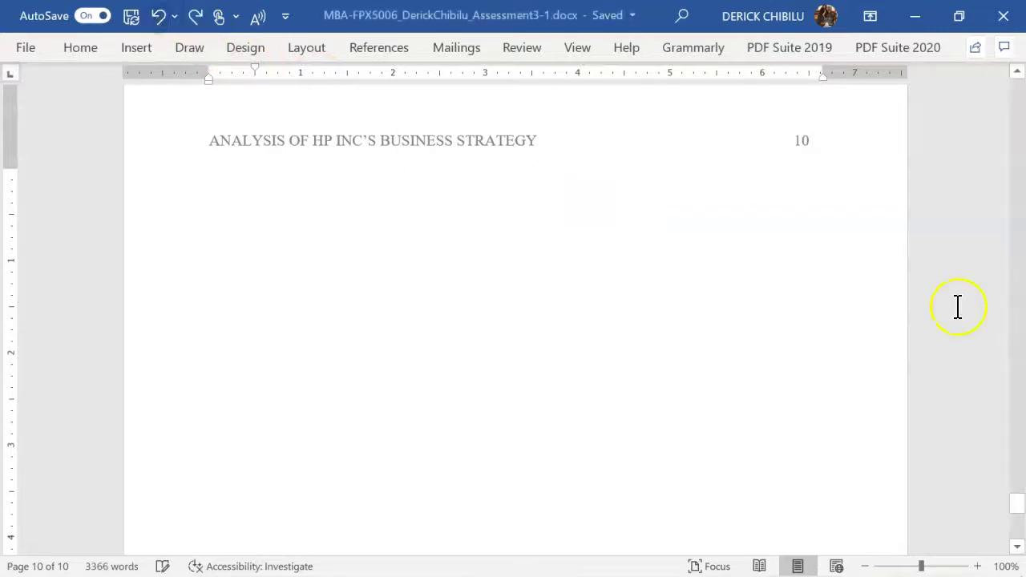
click(160, 24)
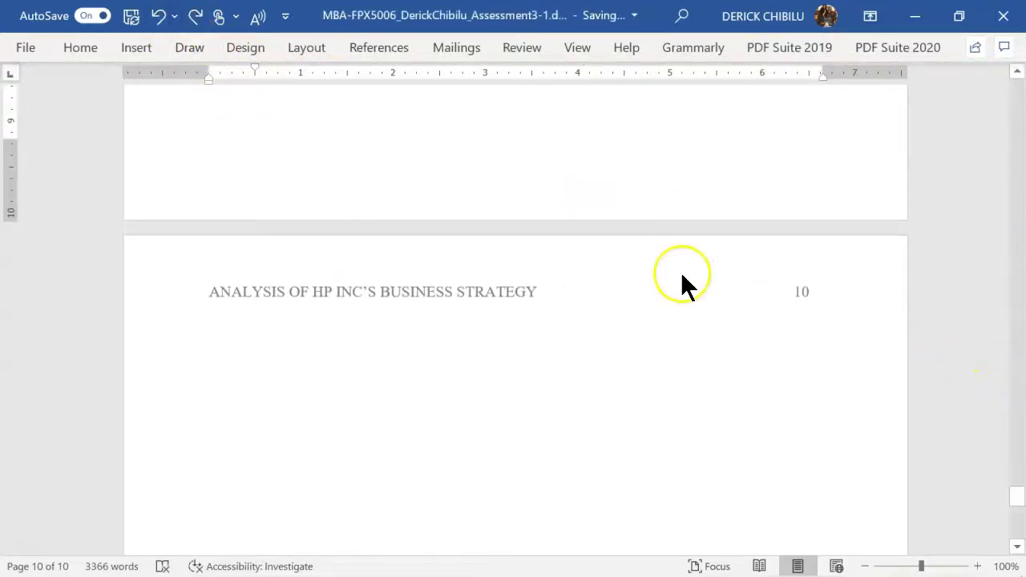
click(163, 24)
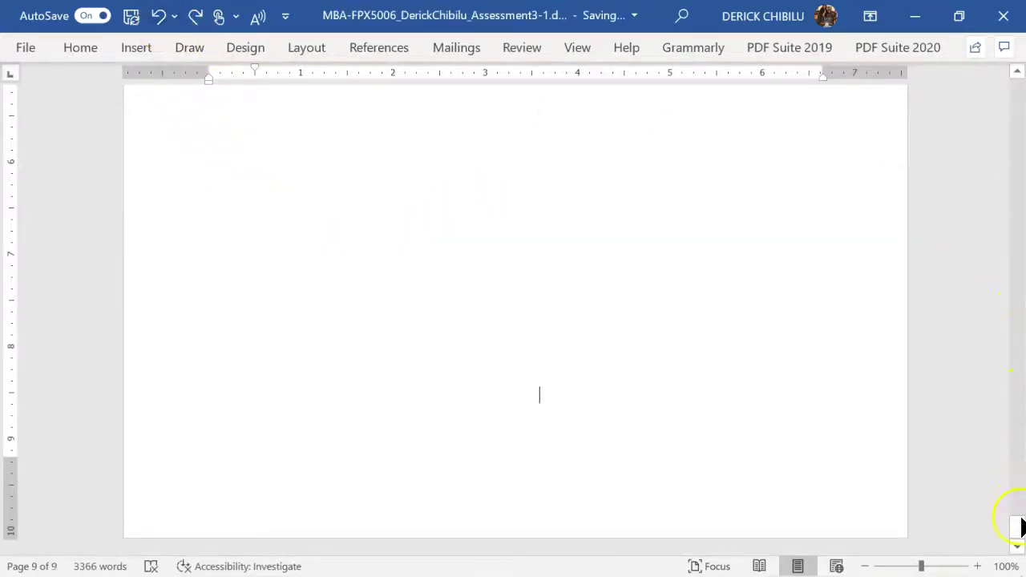
Step: Delete all the existing reference entries below the bold References heading, keeping the heading itself
drag(1016, 525, 1017, 447)
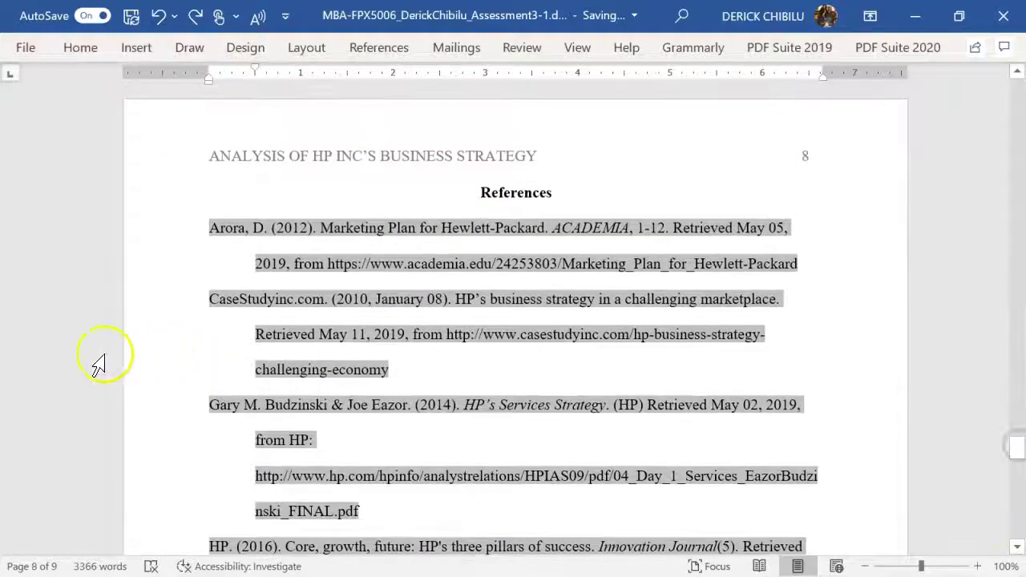
drag(198, 239, 499, 561)
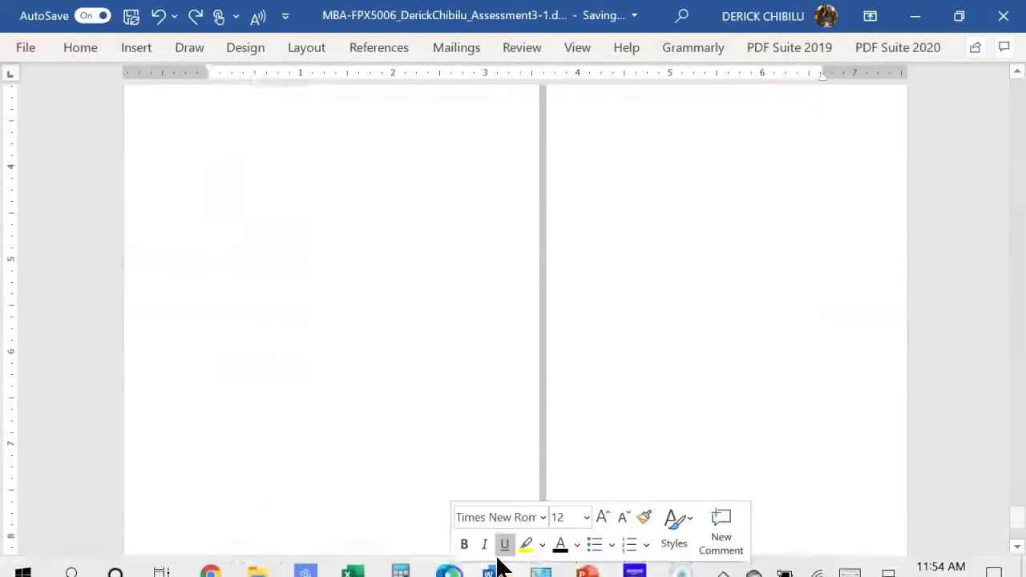
key(Delete)
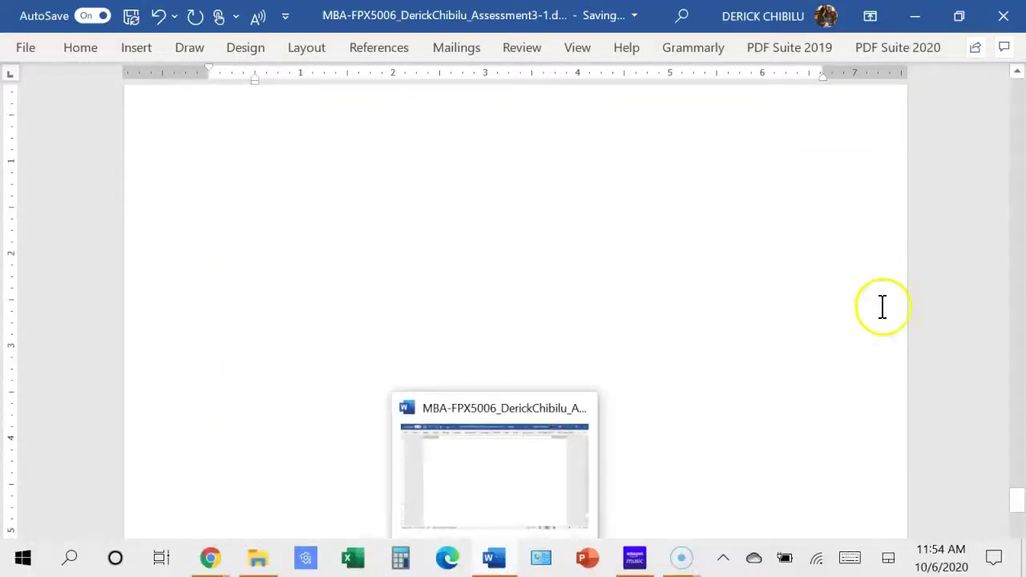
drag(1014, 504, 1017, 489)
Step: Insert an automatic bibliography without a built-in title on the line below the bold References heading
click(515, 407)
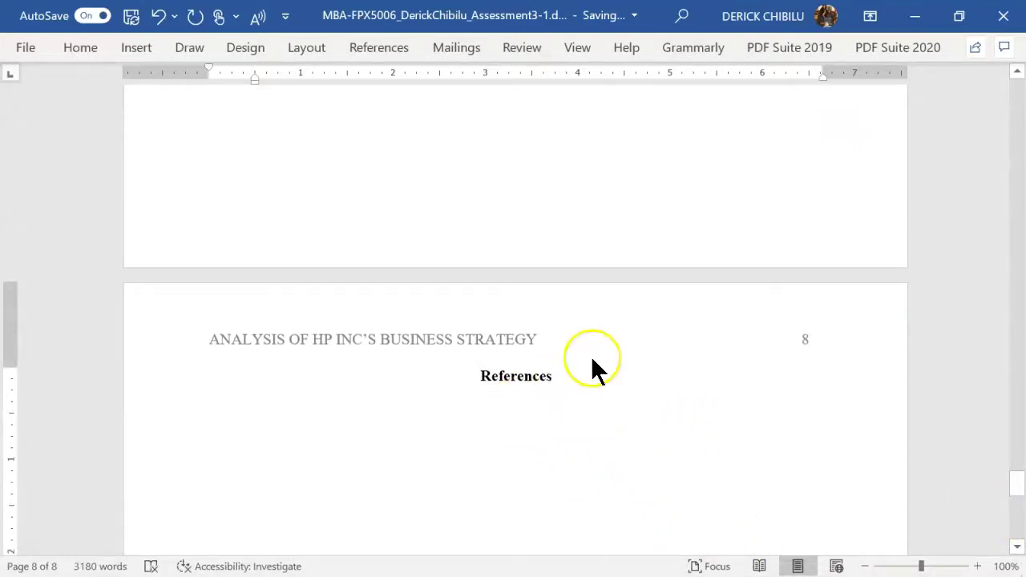
key(Return)
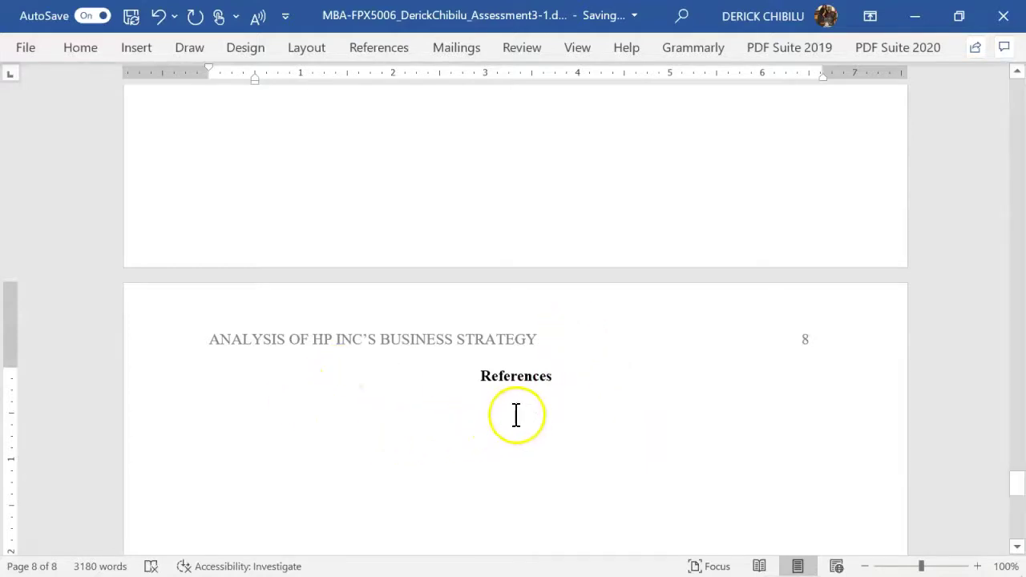
click(371, 51)
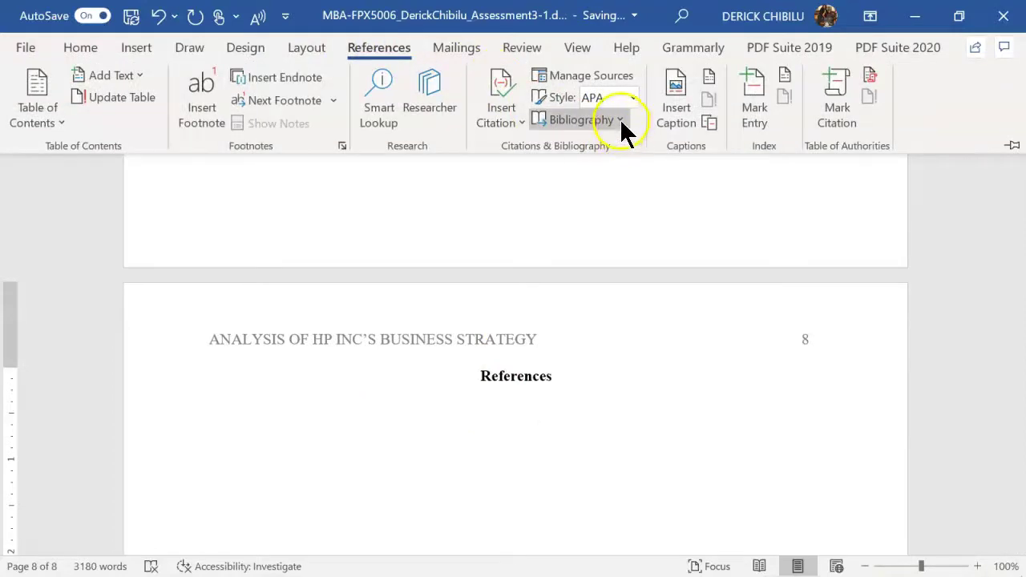
click(619, 119)
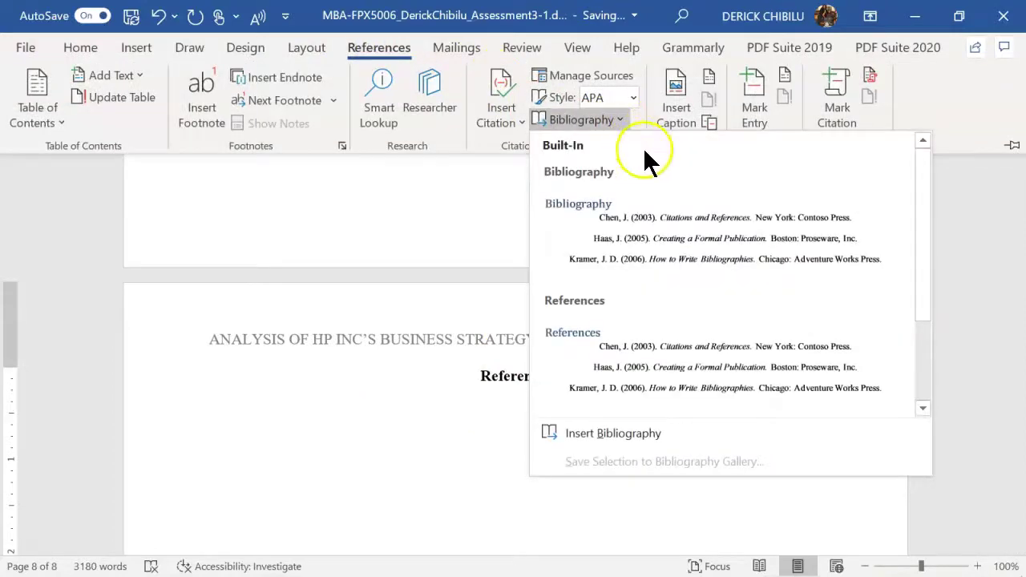
drag(922, 164, 920, 313)
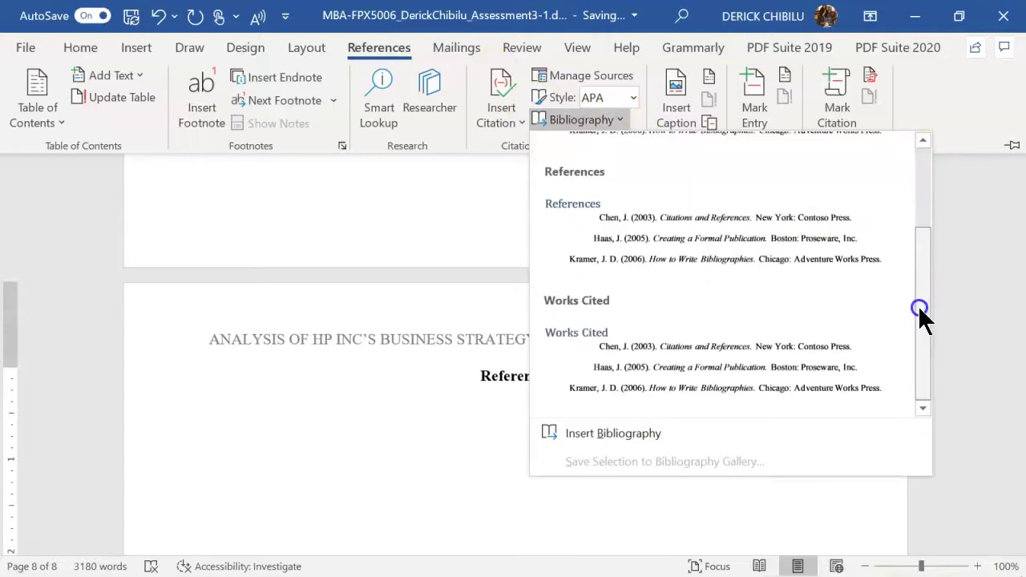
drag(908, 264, 883, 160)
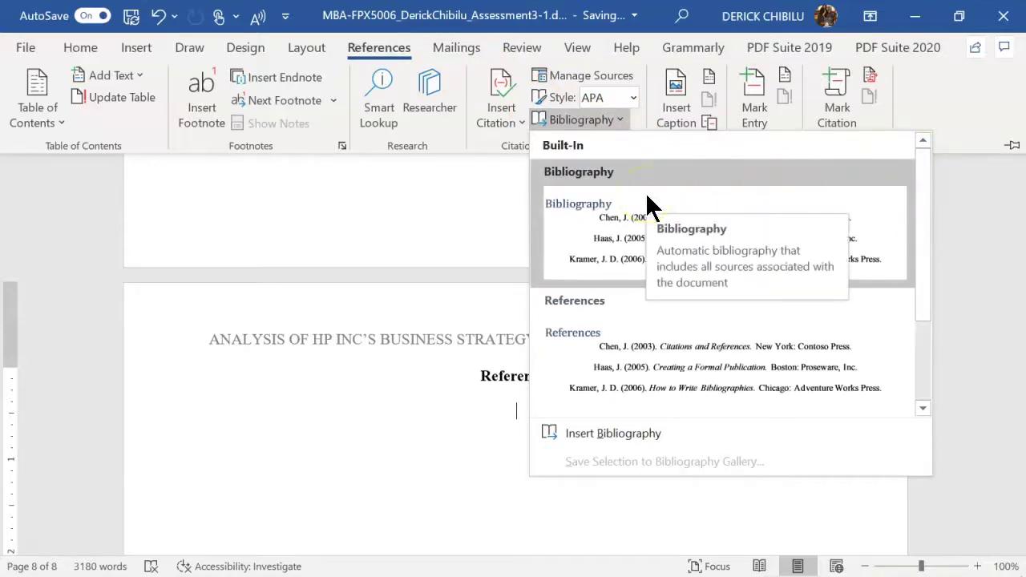
click(612, 437)
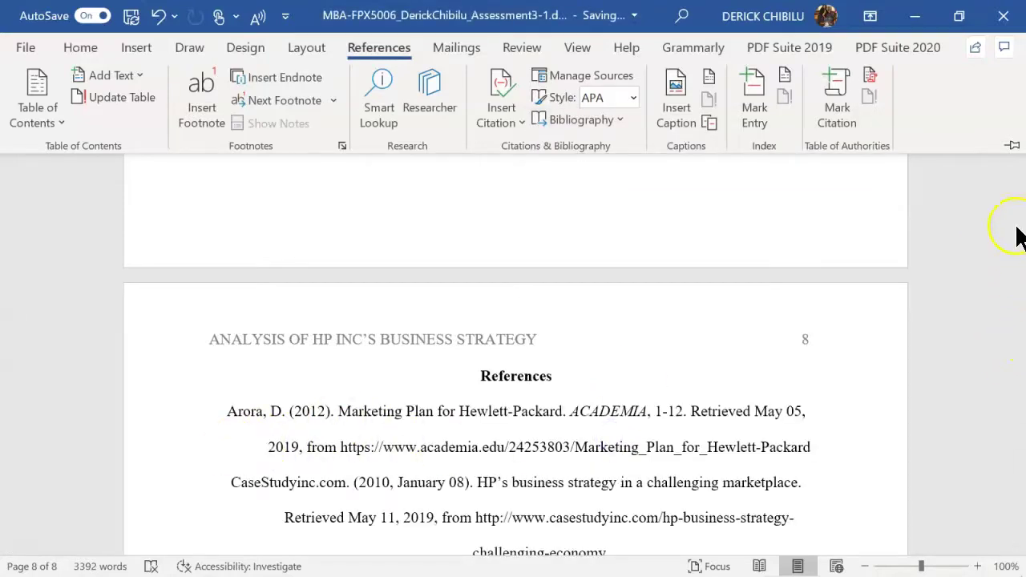
click(998, 276)
Step: Left-align all the inserted bibliography entries from the first one to the end of the document
drag(1017, 445, 1019, 455)
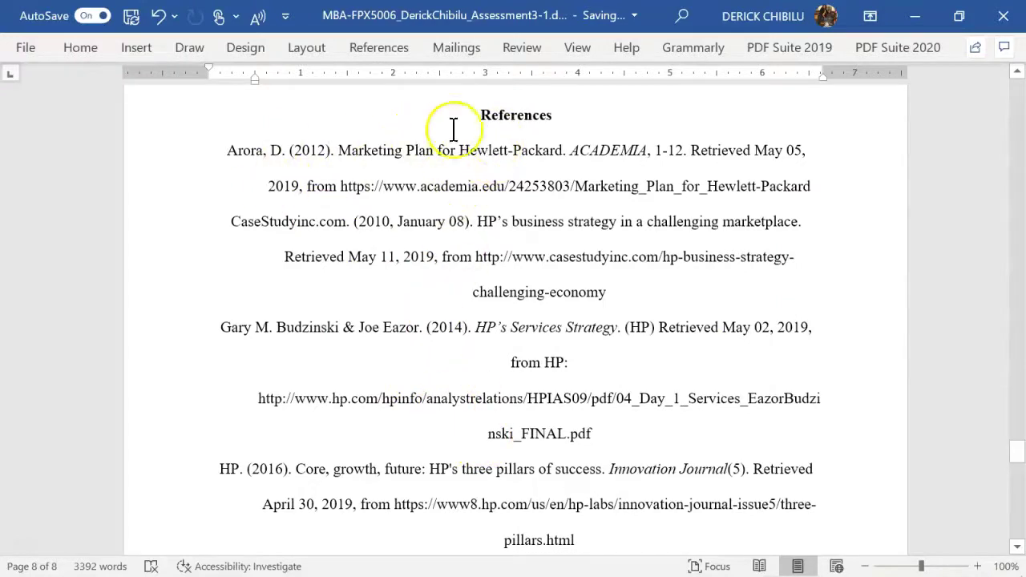
click(222, 155)
key(ctrl+shift+End)
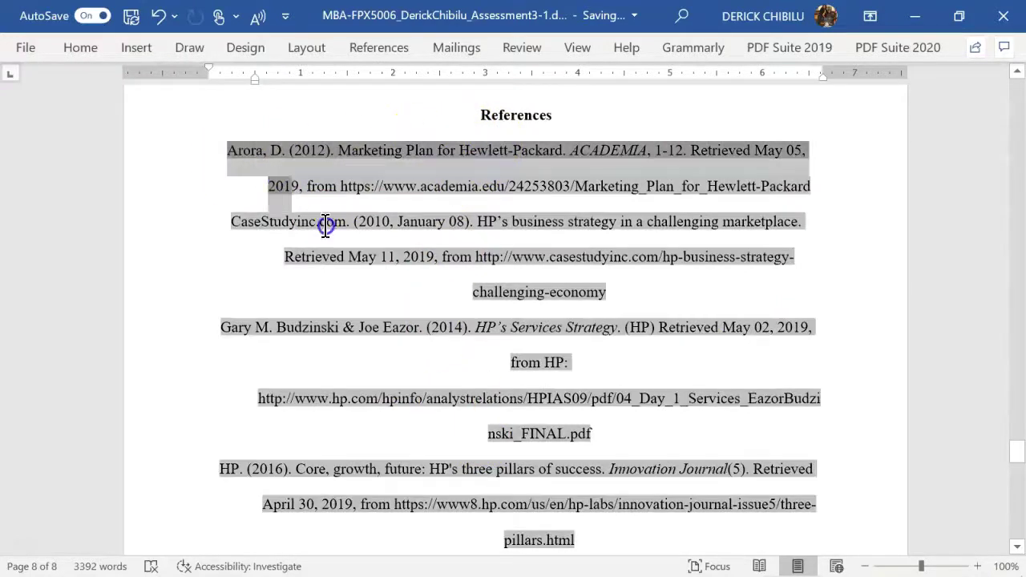
drag(492, 387, 593, 518)
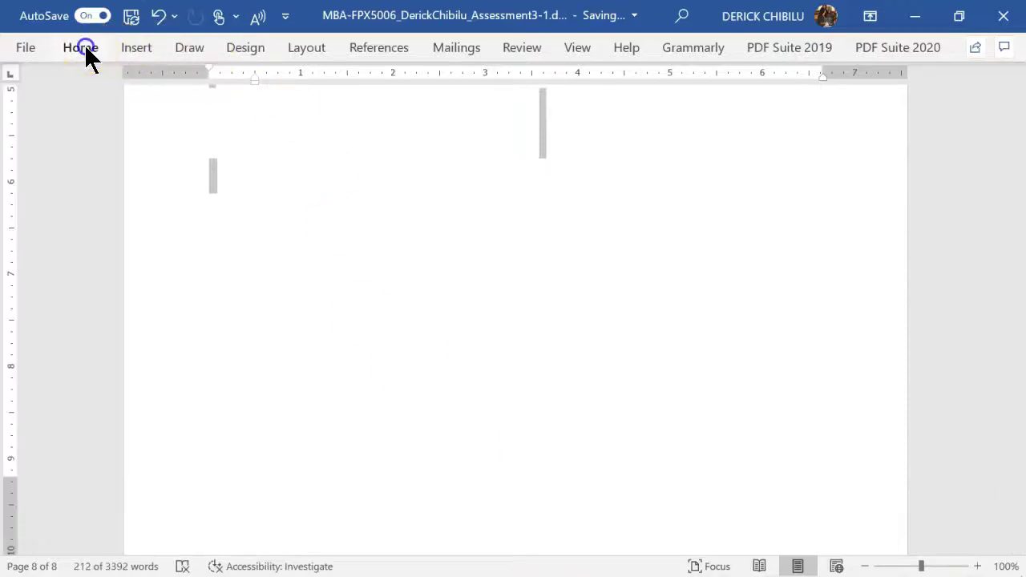
click(85, 50)
click(354, 106)
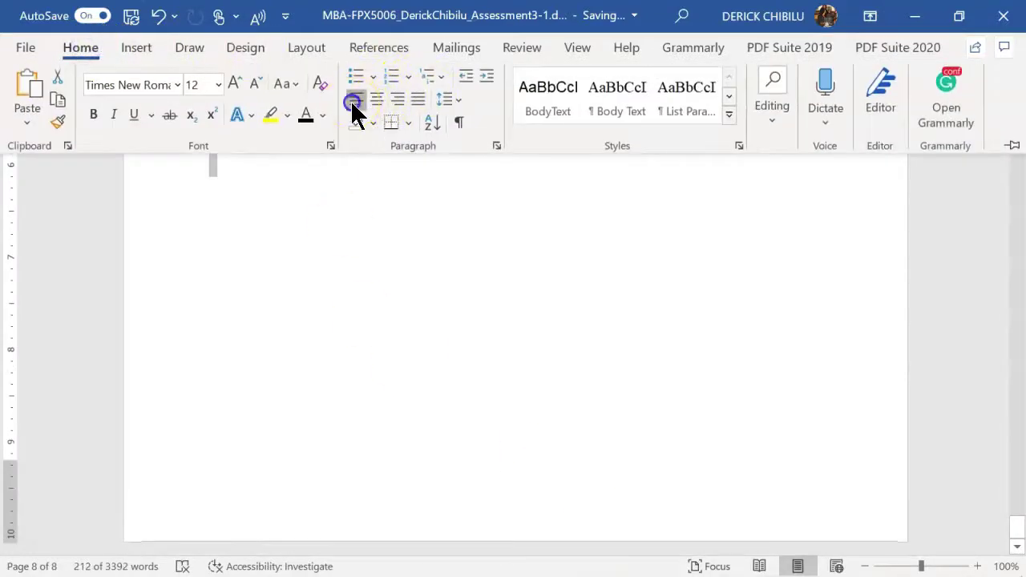
click(849, 378)
click(990, 427)
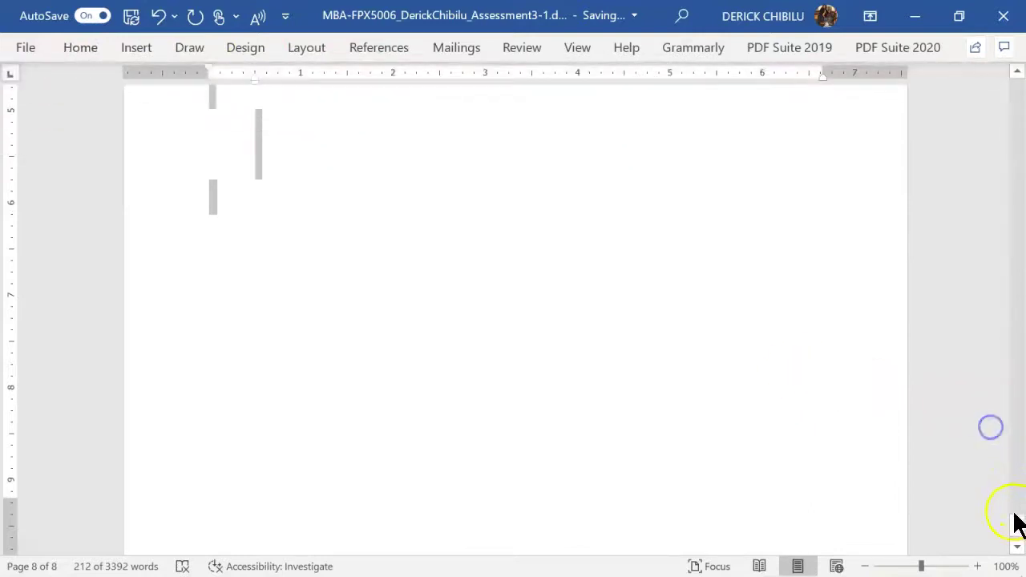
Step: Examine the alignment and hanging indents of the reference entries on pages 8 and 9, and return to the title page
drag(1020, 535, 1016, 493)
click(762, 204)
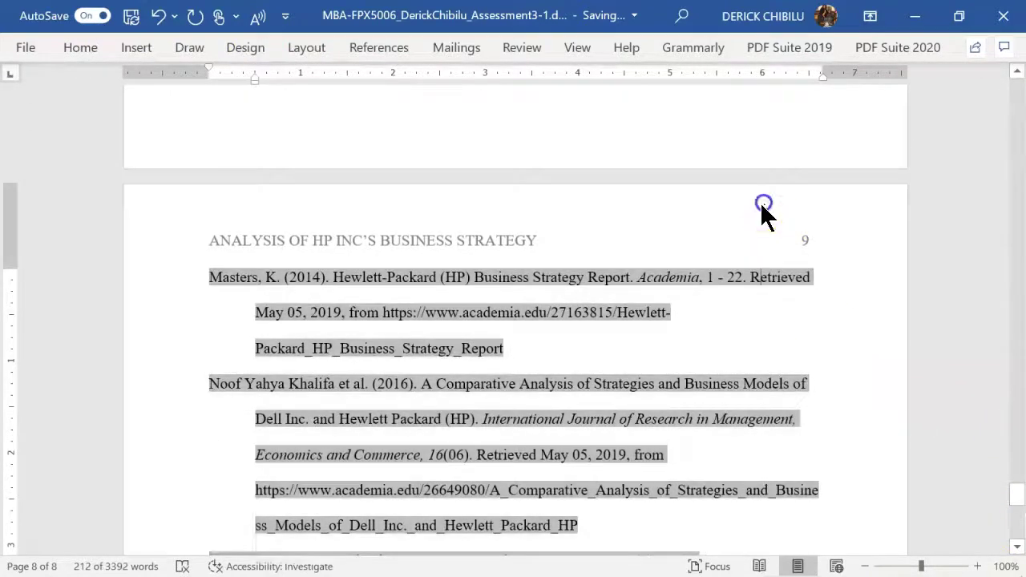
drag(1019, 501, 1018, 437)
click(526, 133)
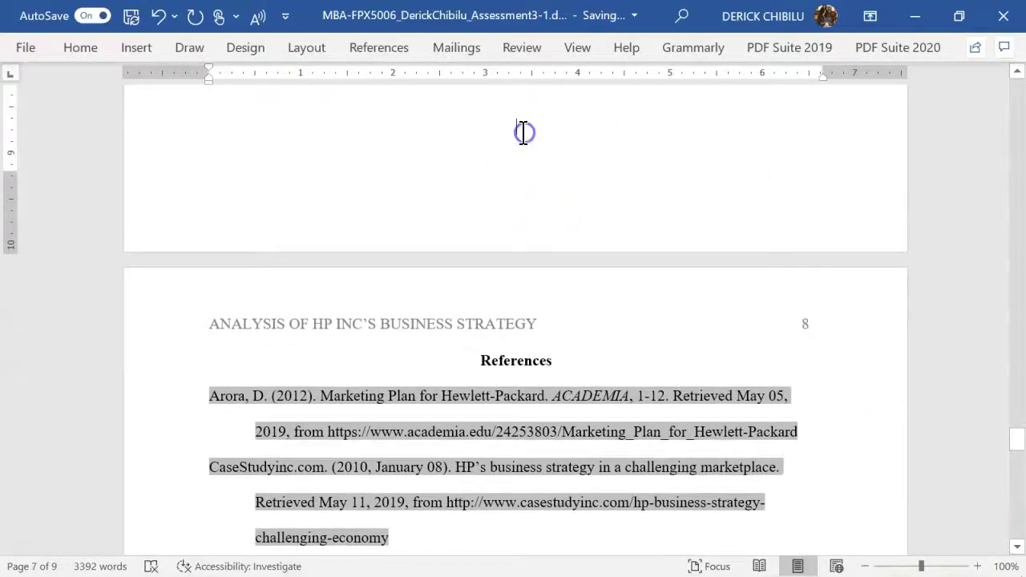
drag(1019, 439, 1018, 453)
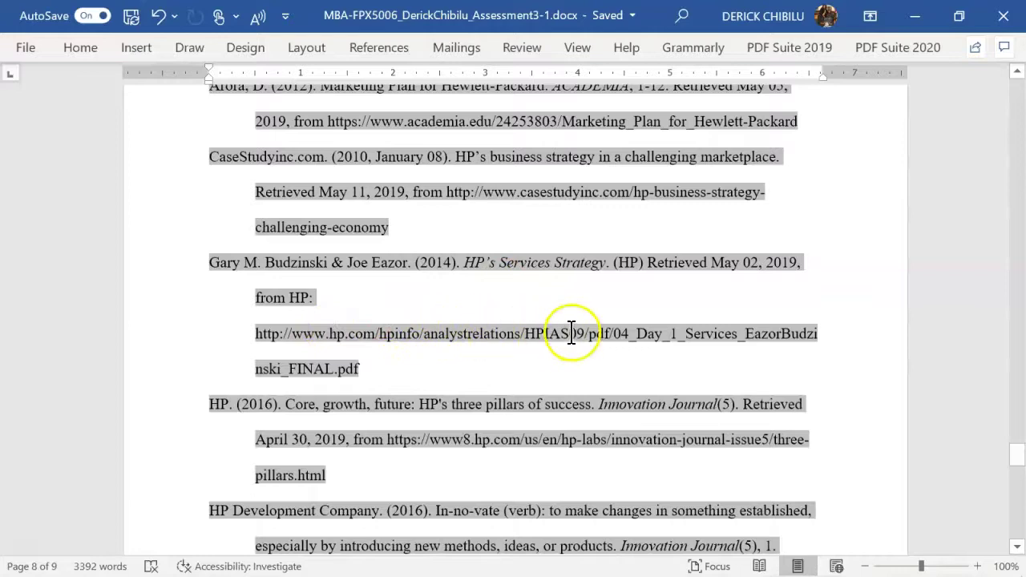
drag(1014, 456, 1016, 495)
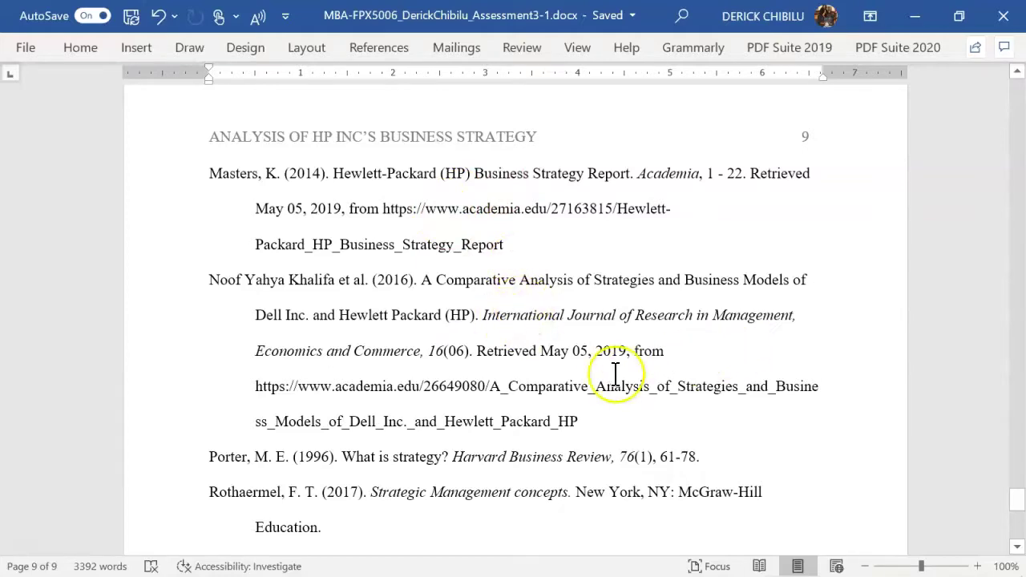
scroll(617, 360, up, 20)
scroll(657, 338, up, 20)
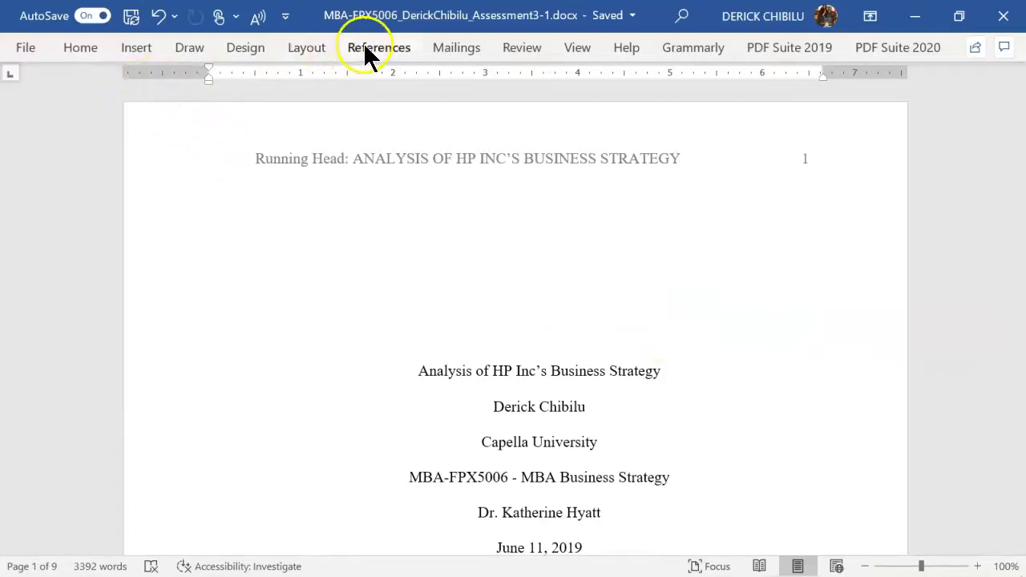
Step: Choose APA Sixth Edition as the document's citation and bibliography style
click(84, 51)
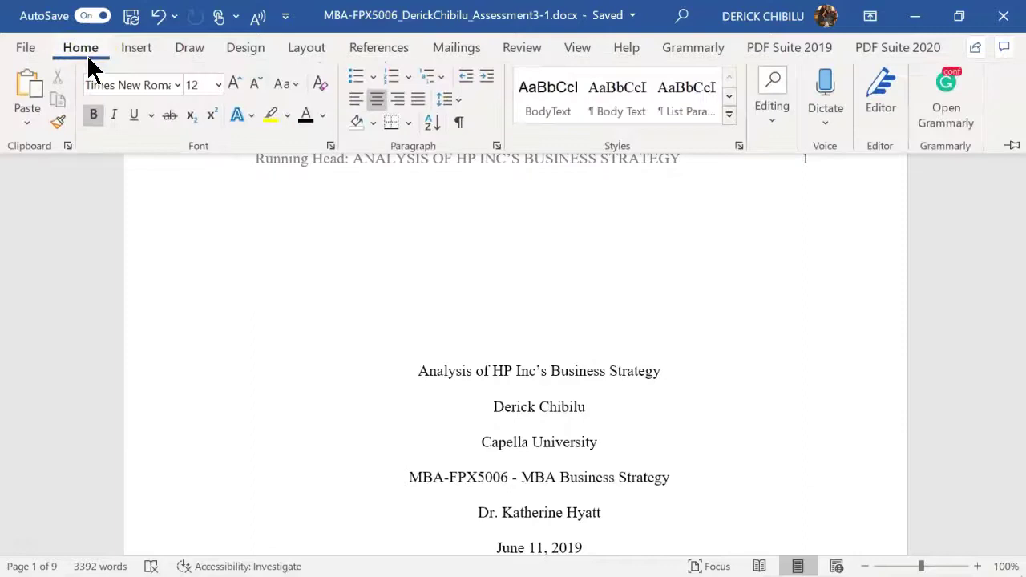
click(367, 48)
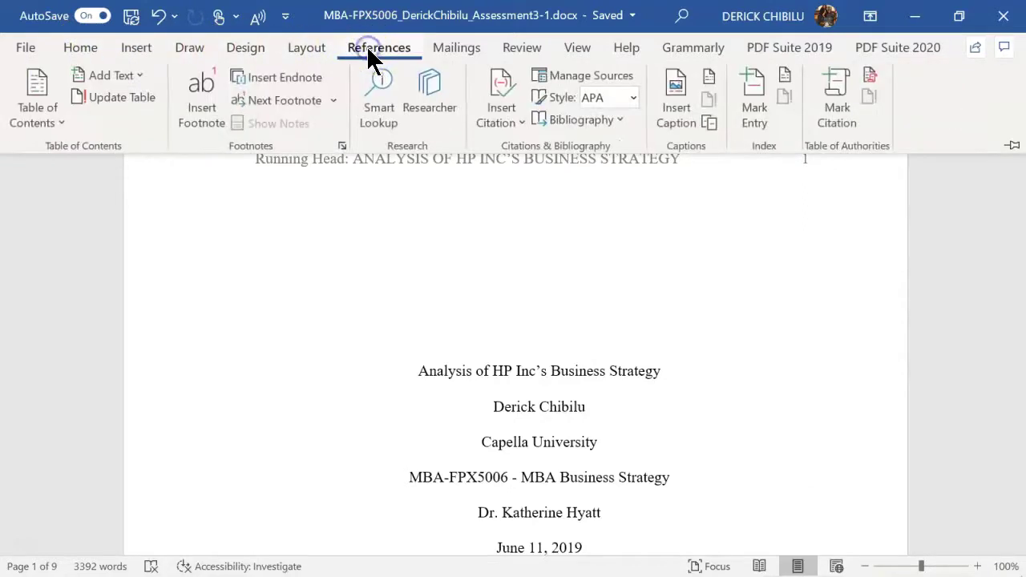
click(633, 98)
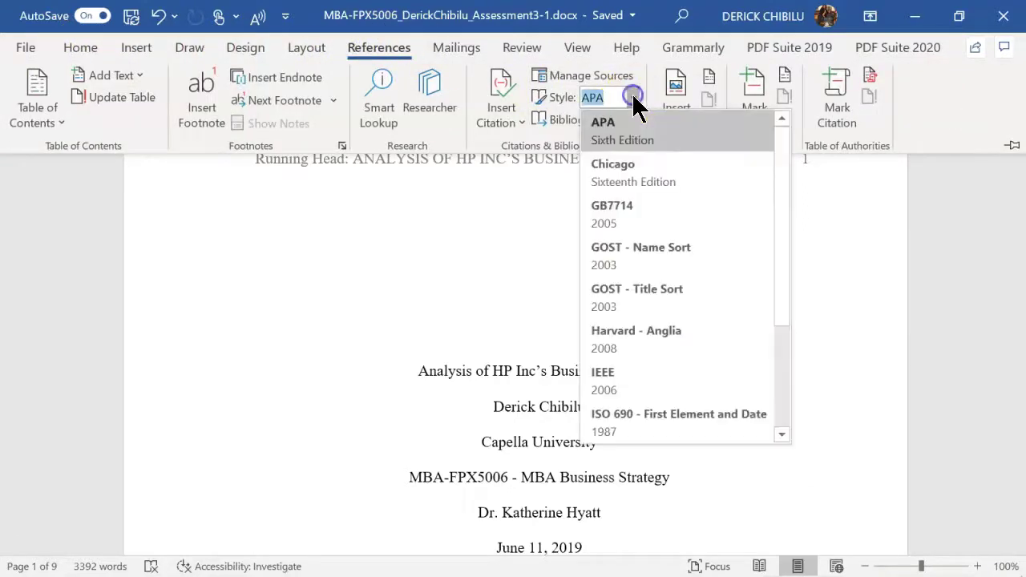
click(621, 121)
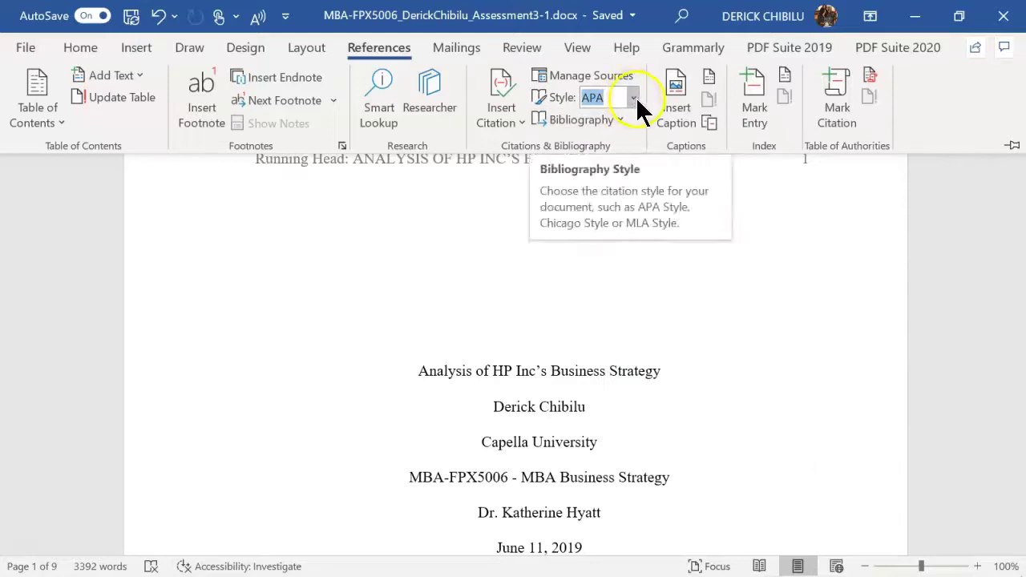
click(633, 98)
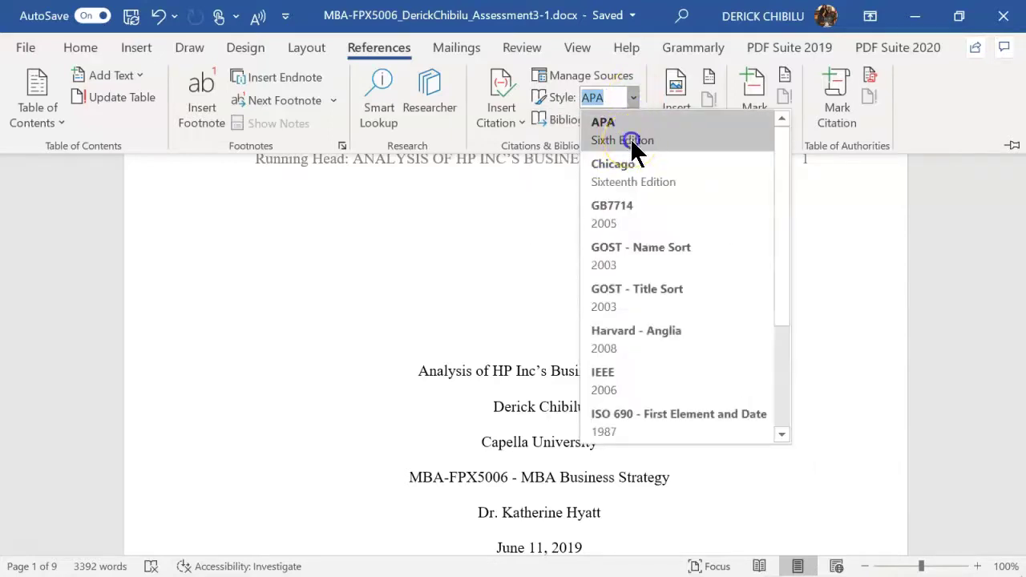
click(630, 138)
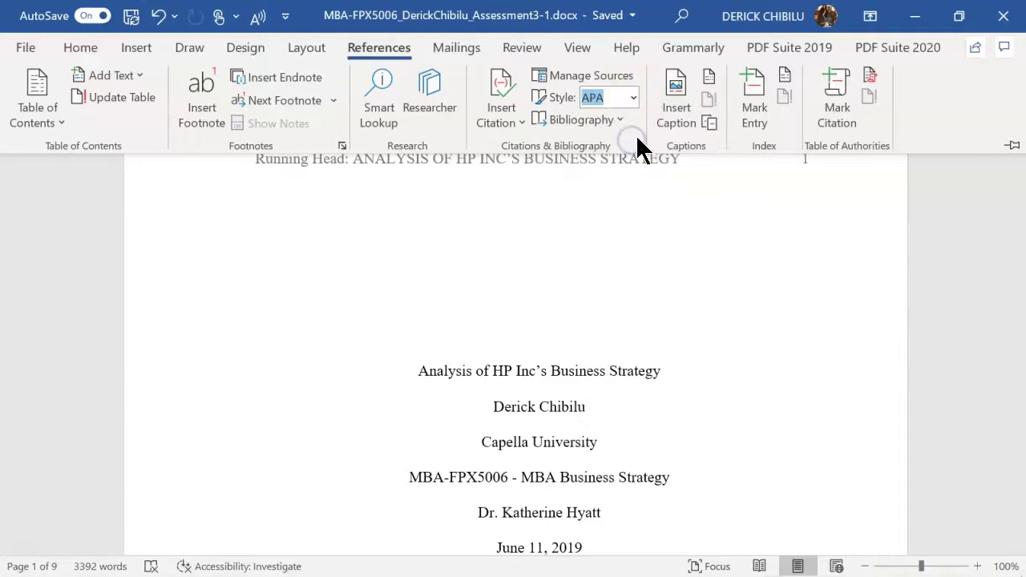
Step: Start a new source of type Book in the source manager and examine its APA bibliography fields from author to publisher
click(606, 80)
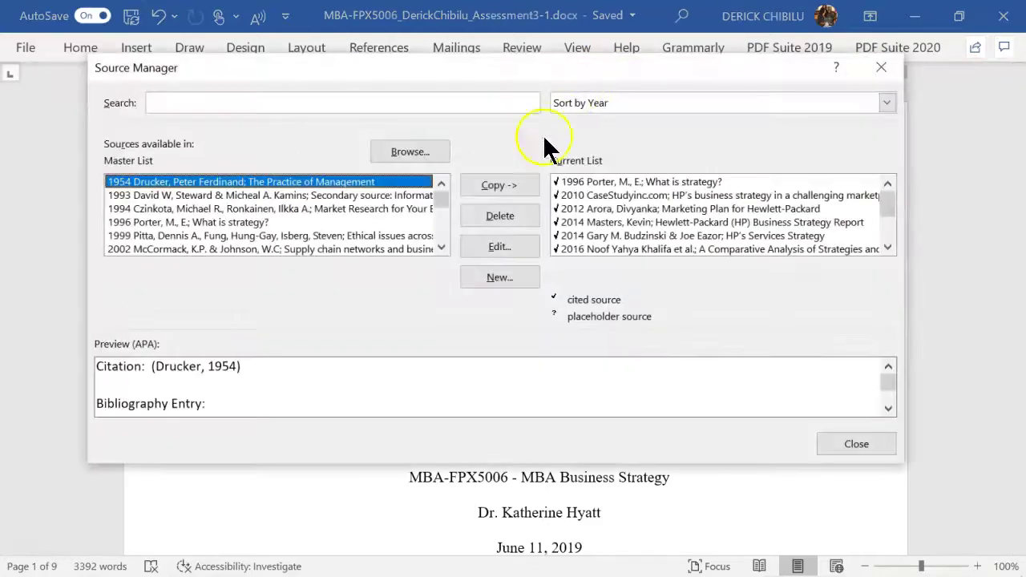
click(501, 278)
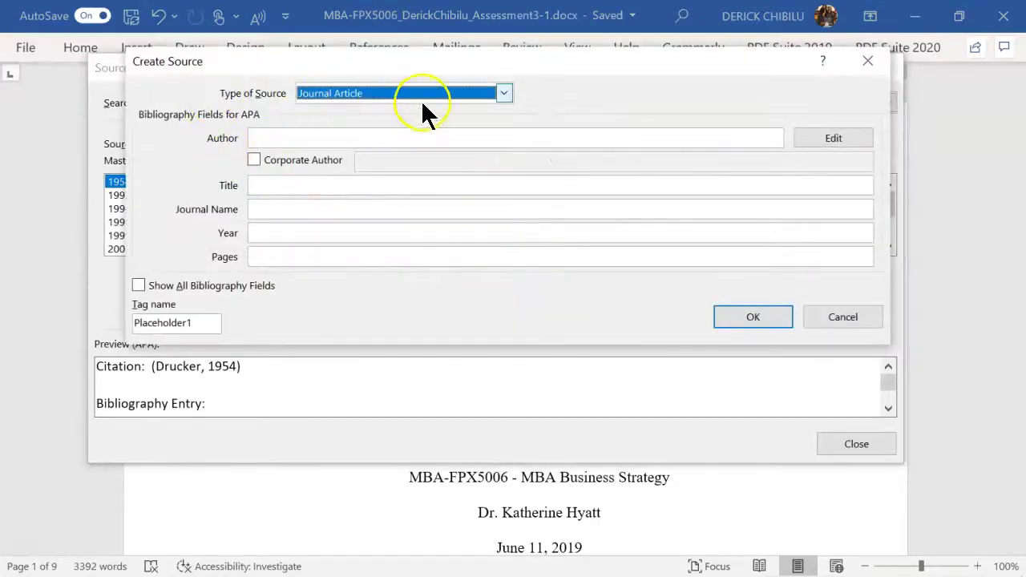
click(504, 96)
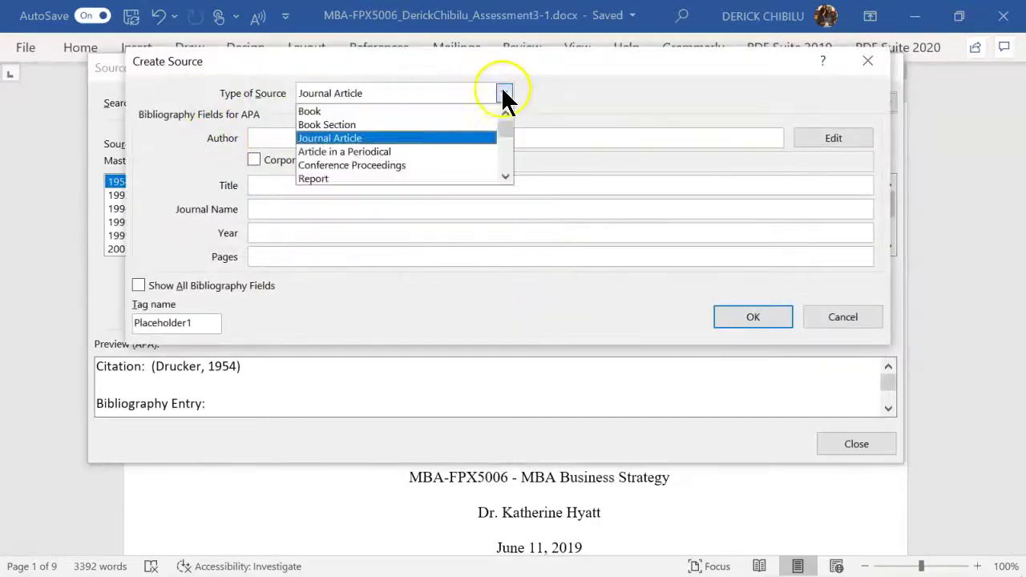
click(337, 111)
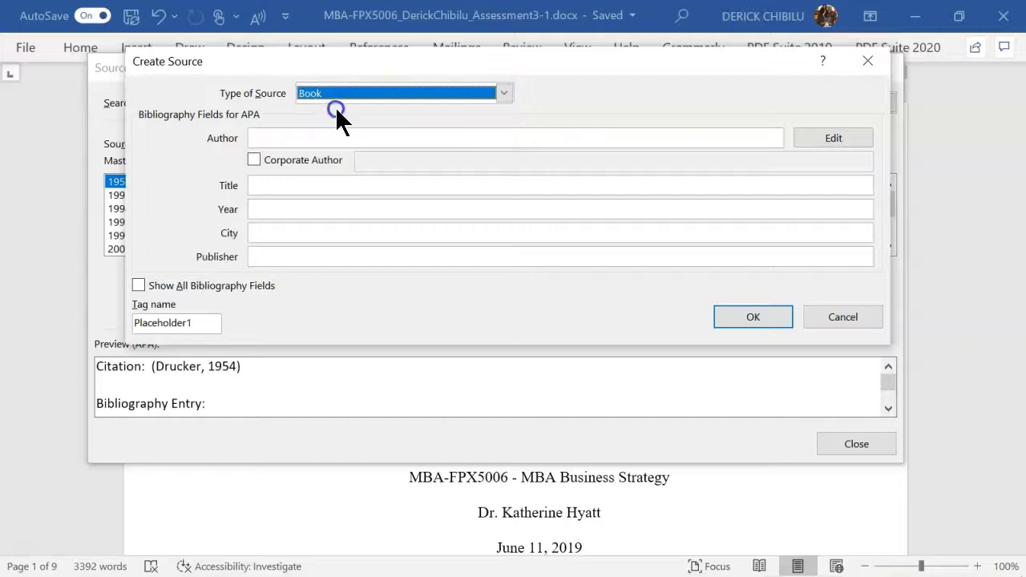
click(261, 138)
click(297, 182)
click(284, 209)
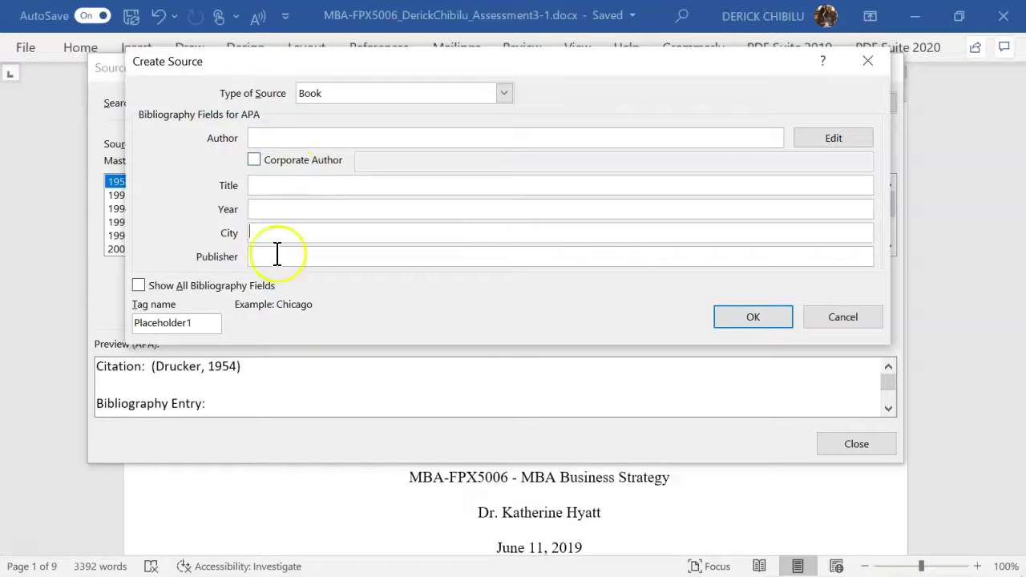
click(279, 139)
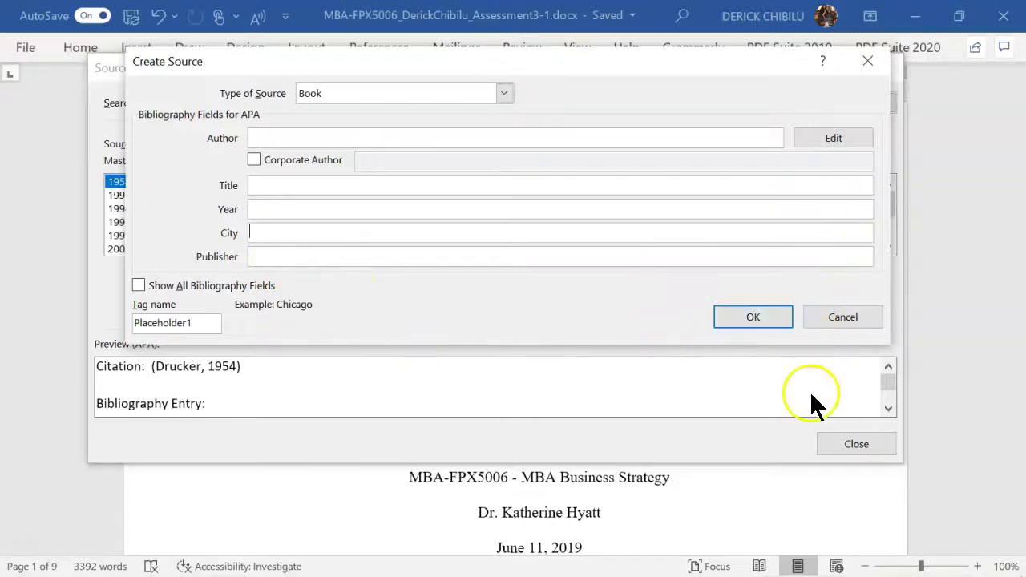
Step: Switch the new source's type to Web site and examine the author, web page, date and URL fields it requires
click(503, 94)
mouse_move(508, 129)
mouse_down()
mouse_move(510, 146)
mouse_move(509, 130)
mouse_up()
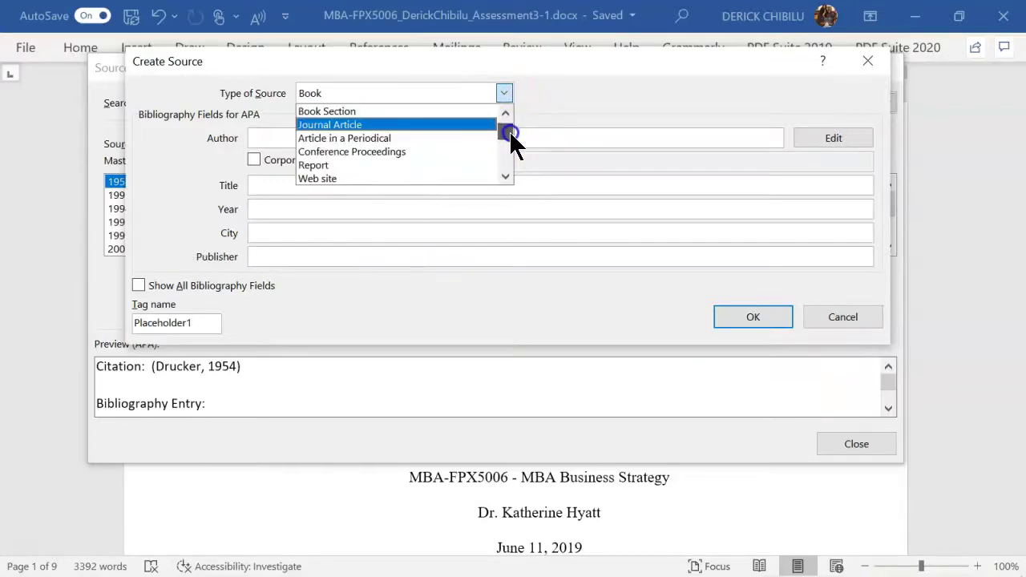
click(338, 178)
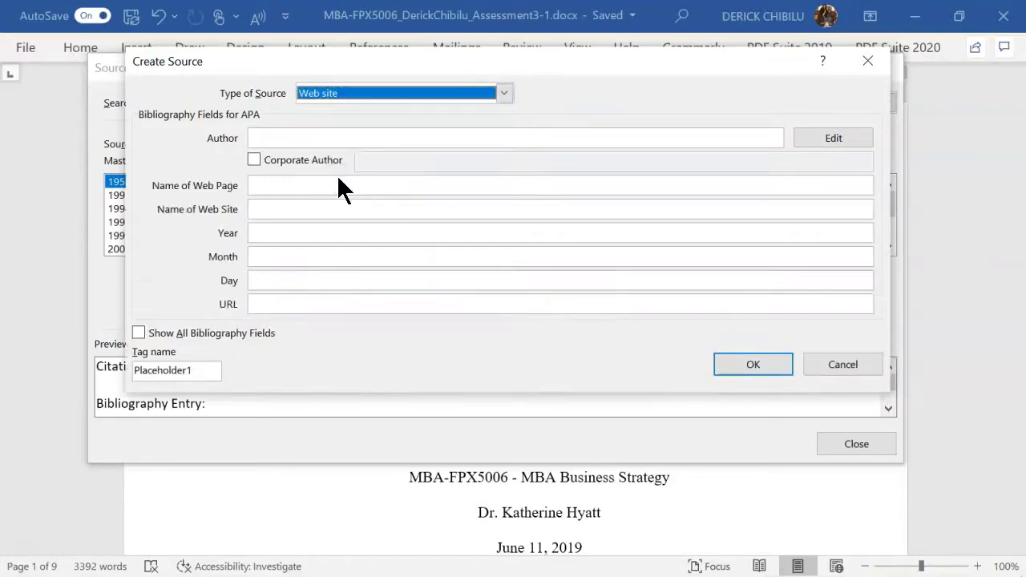
click(274, 135)
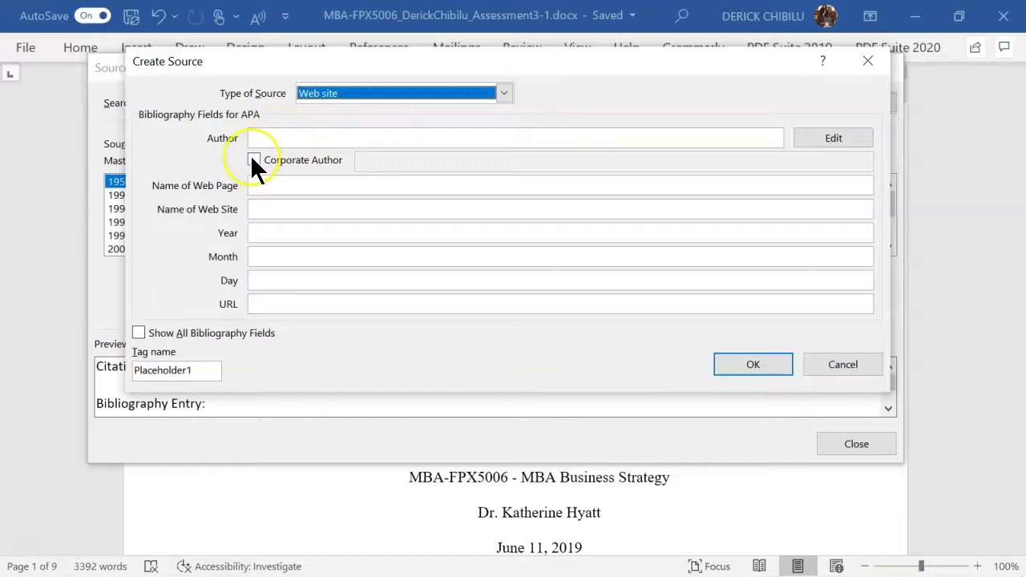
click(275, 192)
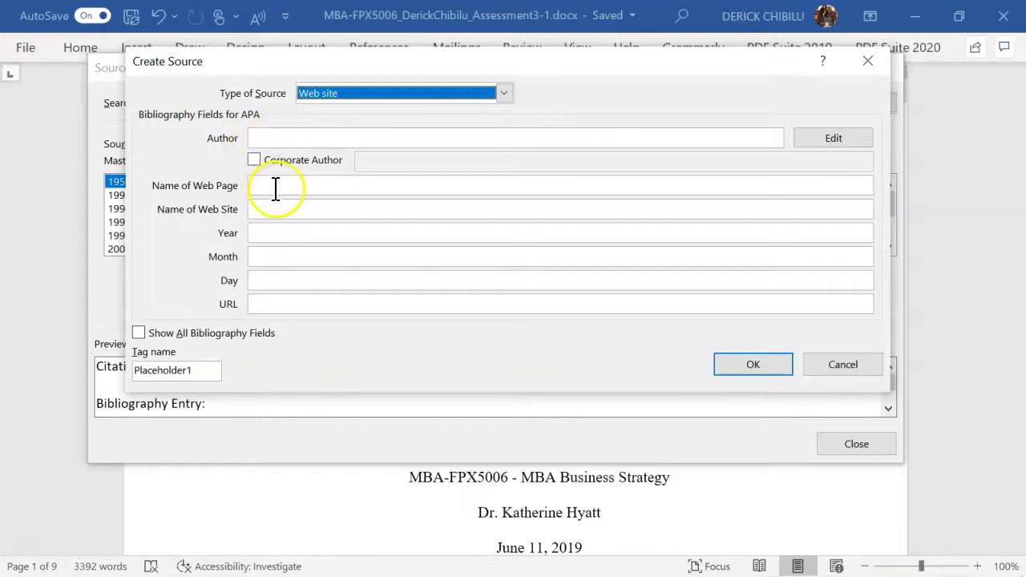
Step: Switch to Chrome, look through the "HP's Services Strategy" PDF for author, title and date details, and return to Word
mouse_move(353, 565)
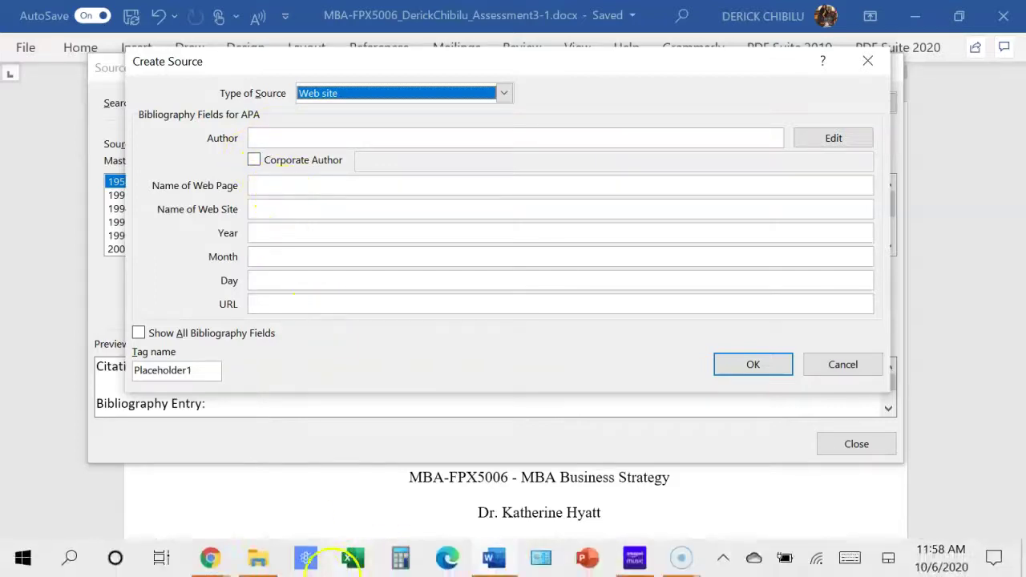
click(209, 558)
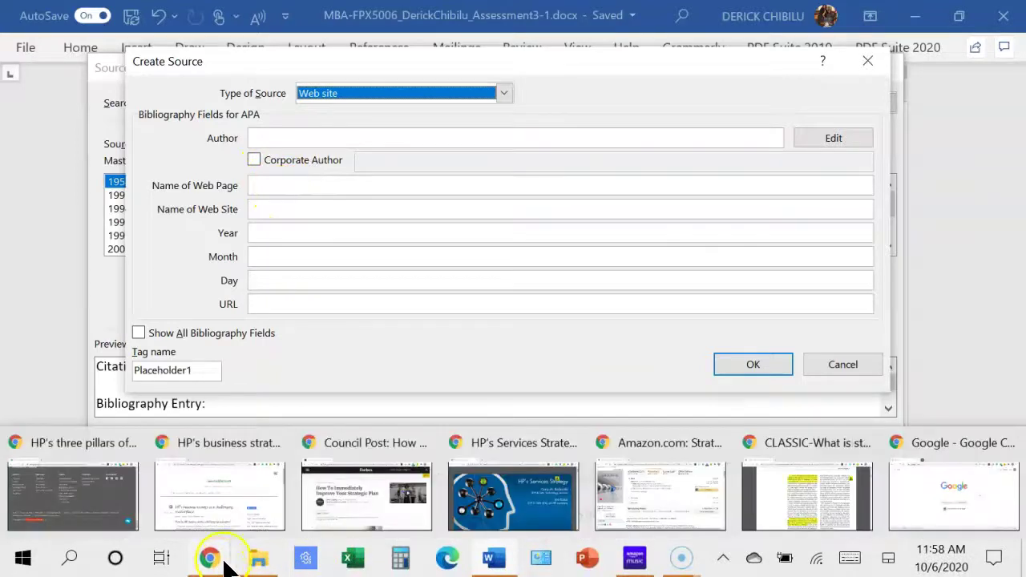
click(491, 503)
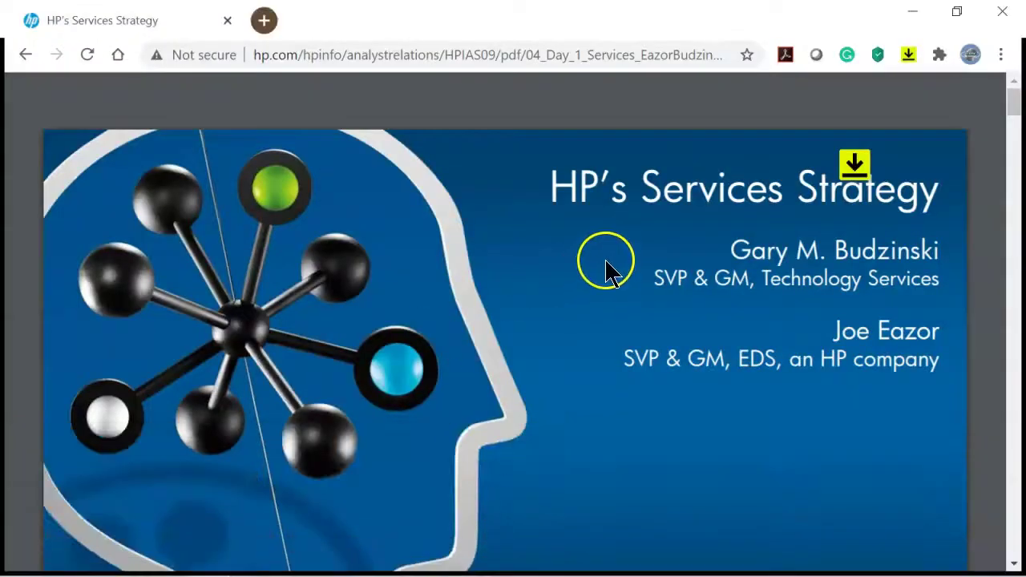
click(1013, 96)
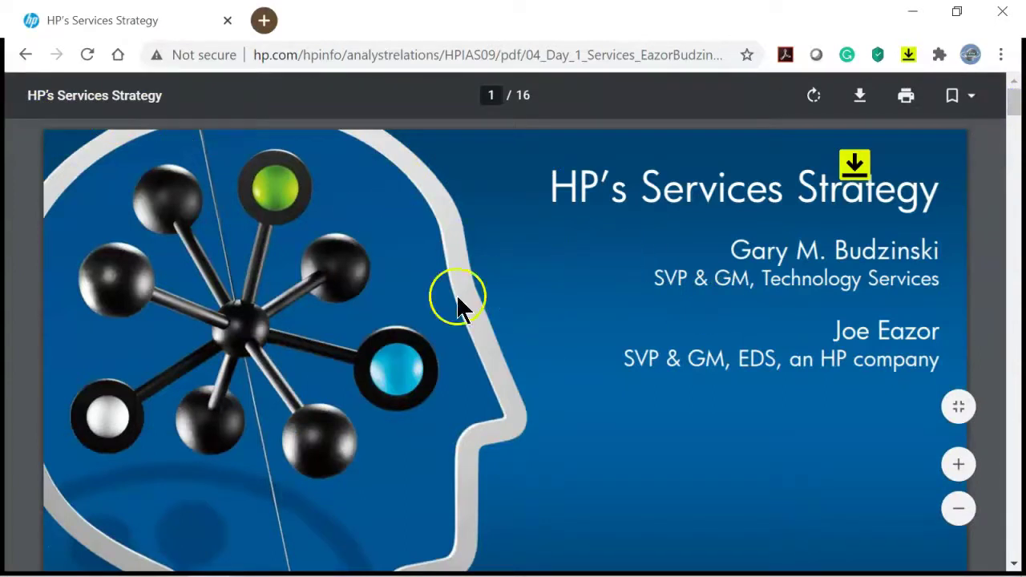
mouse_move(298, 568)
click(494, 560)
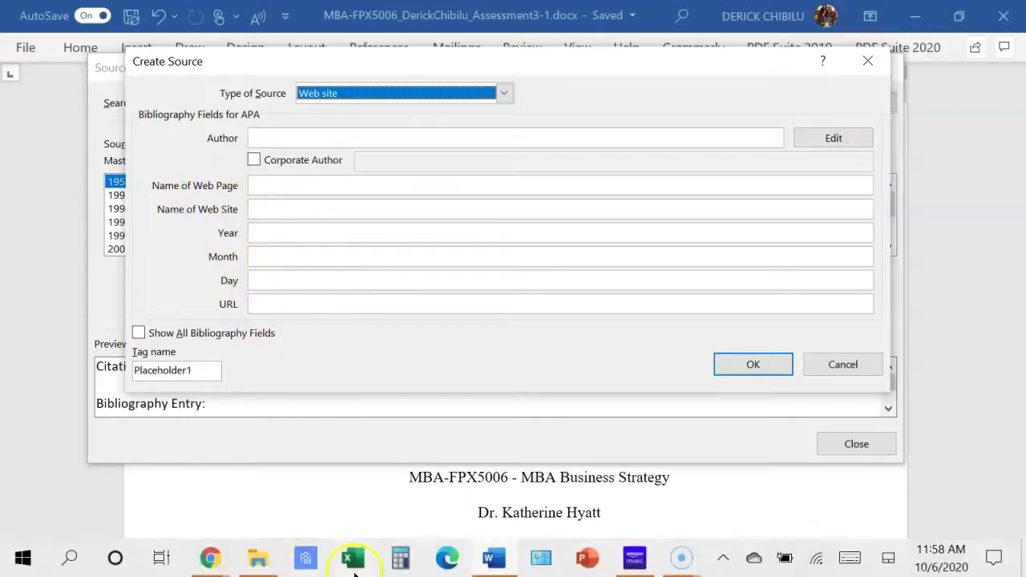
click(211, 560)
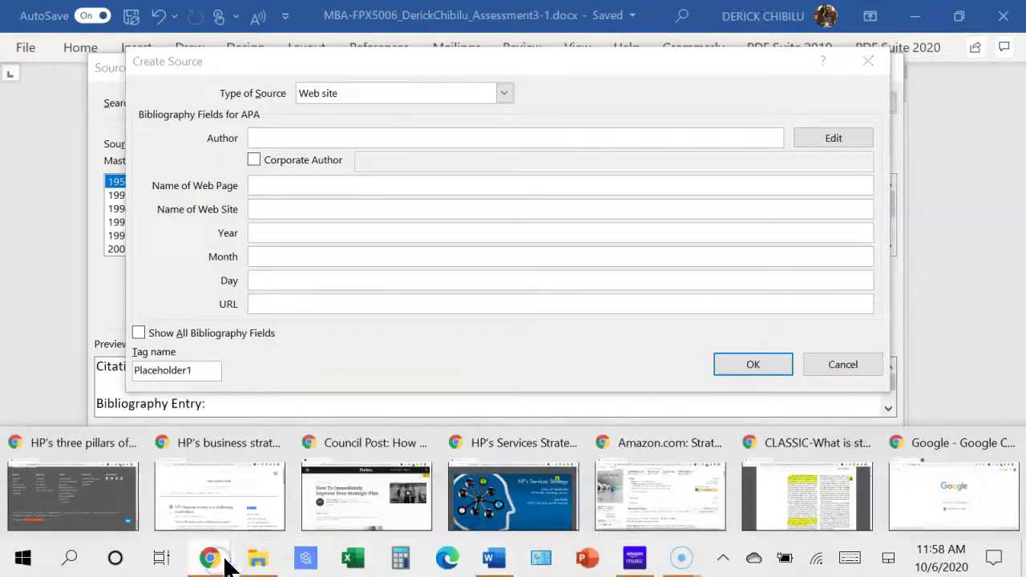
click(522, 497)
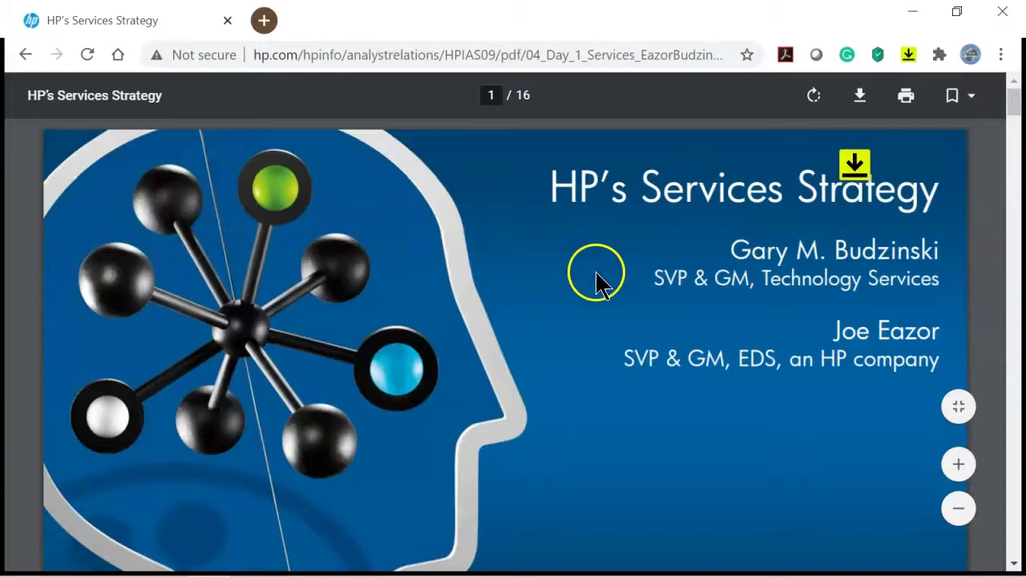
scroll(1016, 116, down, 1)
drag(1017, 120, 1016, 240)
mouse_move(432, 567)
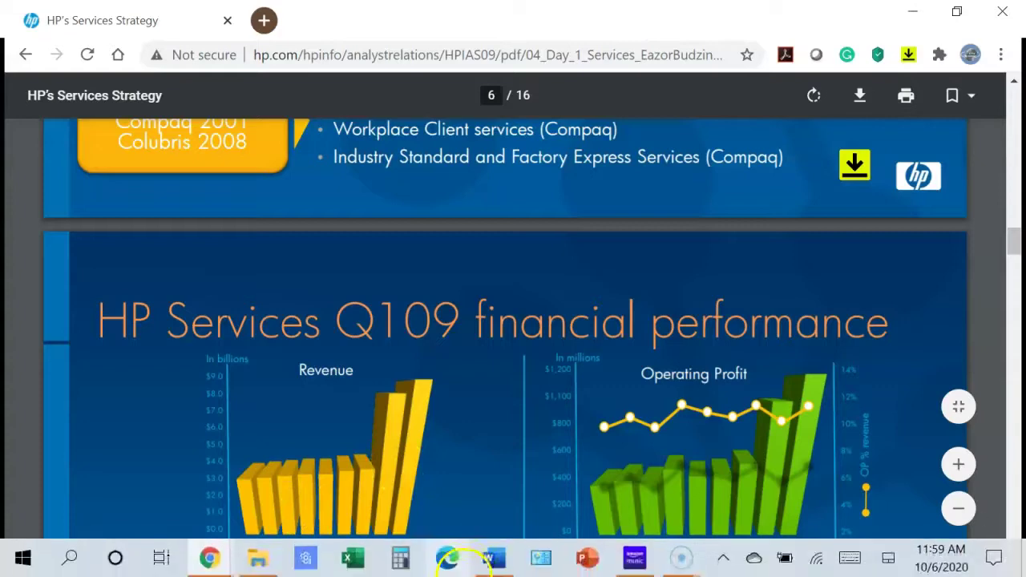
click(490, 559)
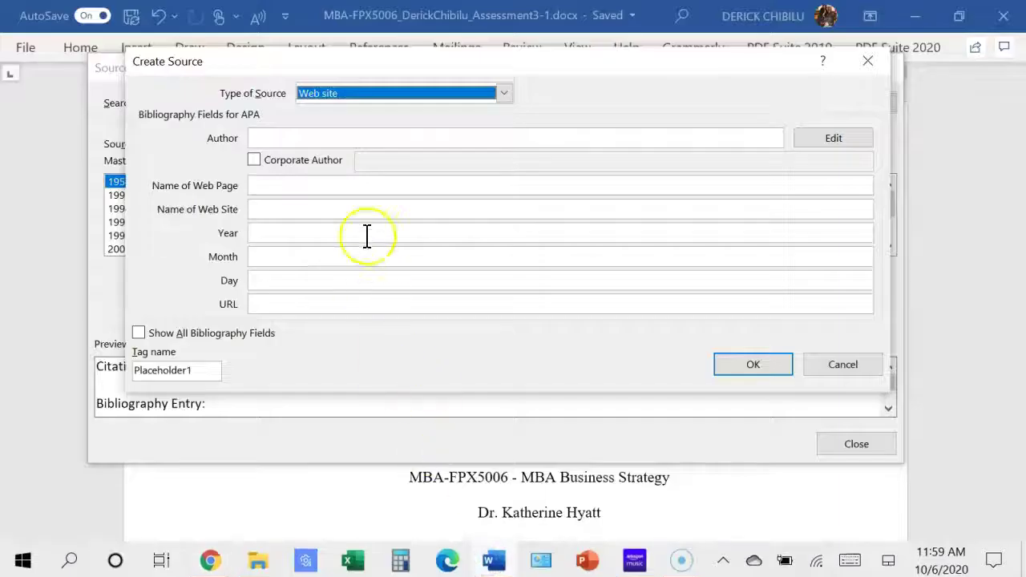
Step: Compare the fields for the Article in a Periodical and Journal Article types, discard the new source and leave the source manager
click(503, 93)
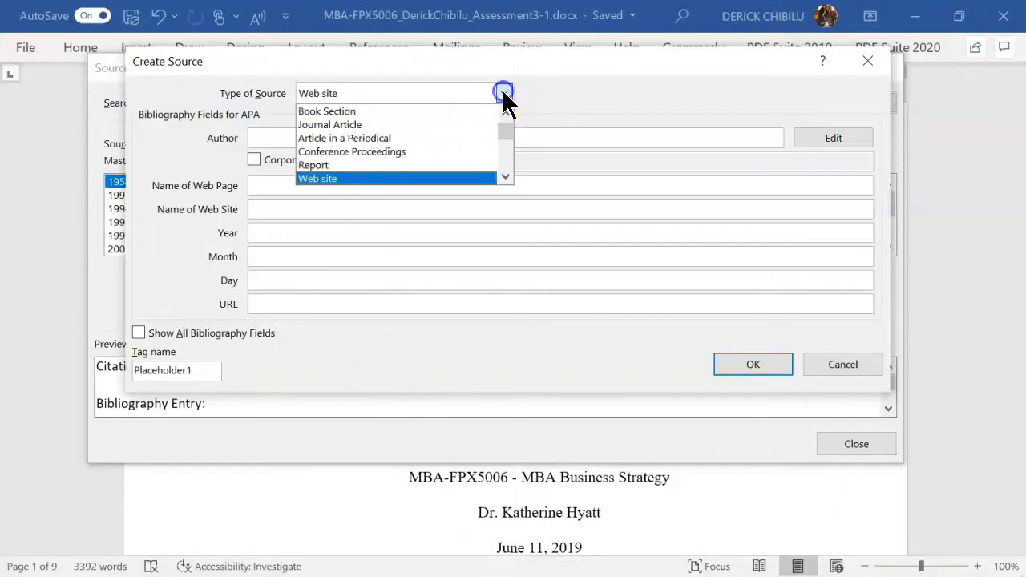
click(378, 141)
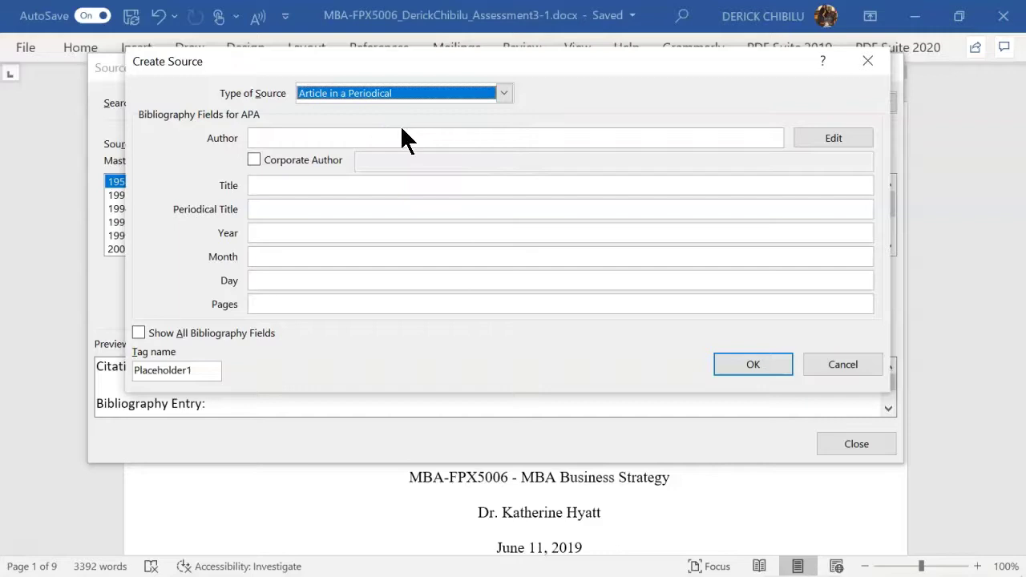
click(502, 94)
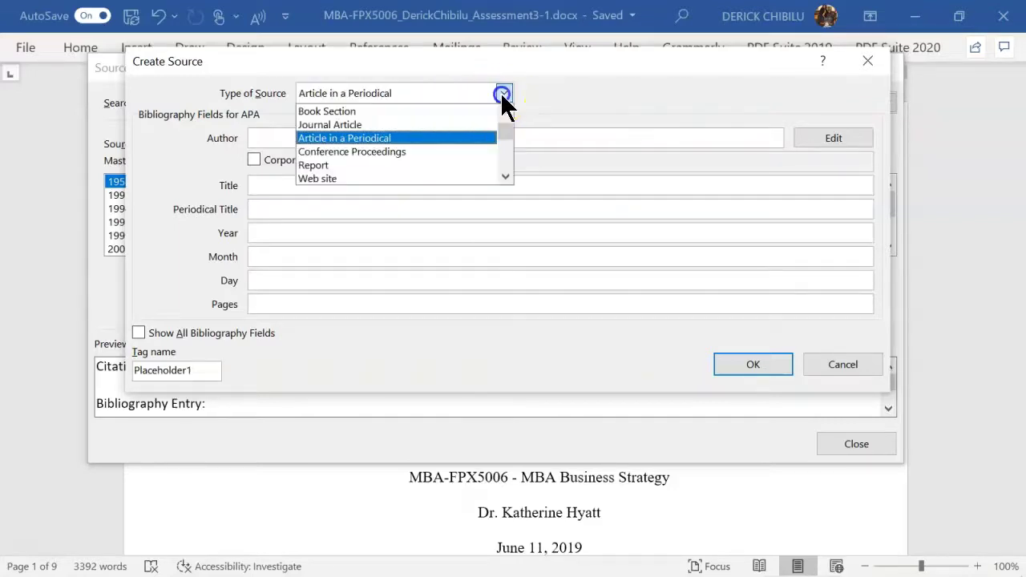
click(364, 126)
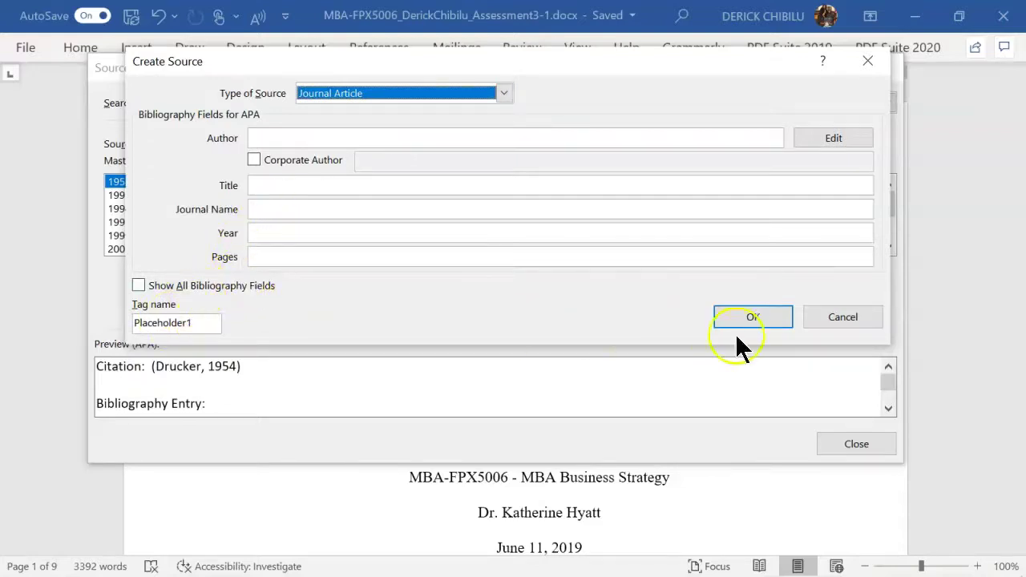
click(834, 316)
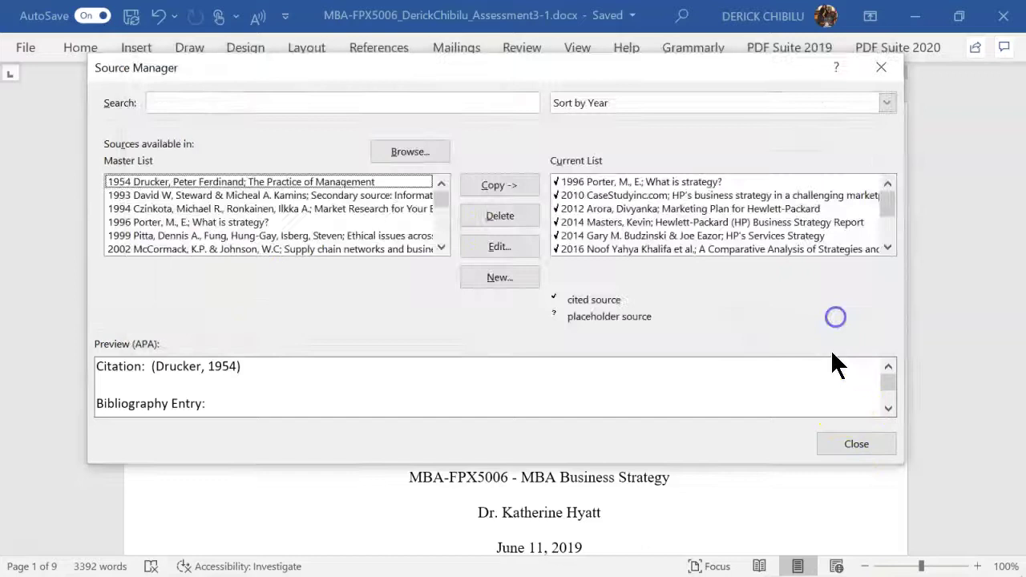
click(854, 439)
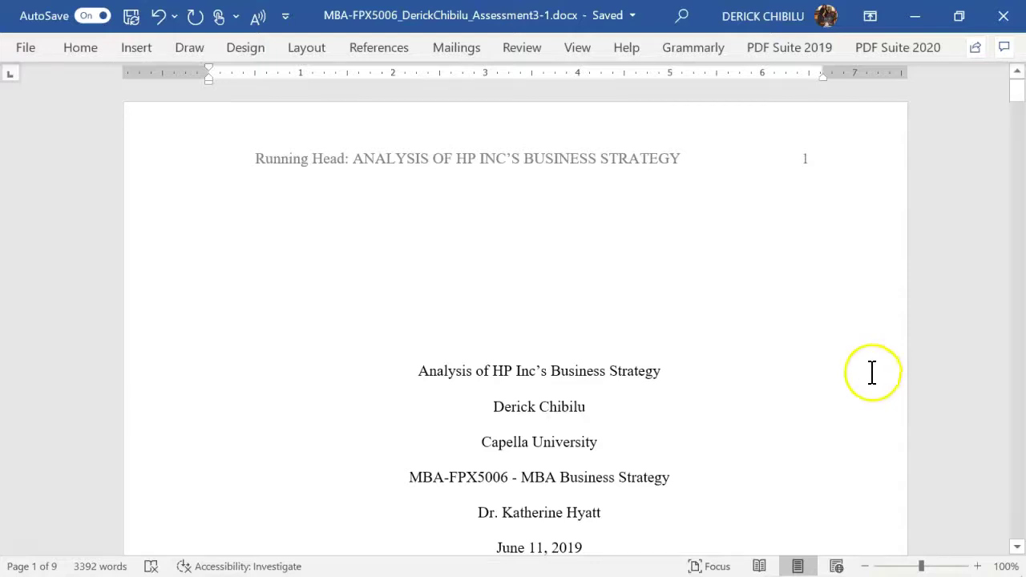
Step: Examine the headings, paragraphs and in-text citations in the paper's body from page 2 to page 4, and return to the title page
scroll(868, 373, down, 10)
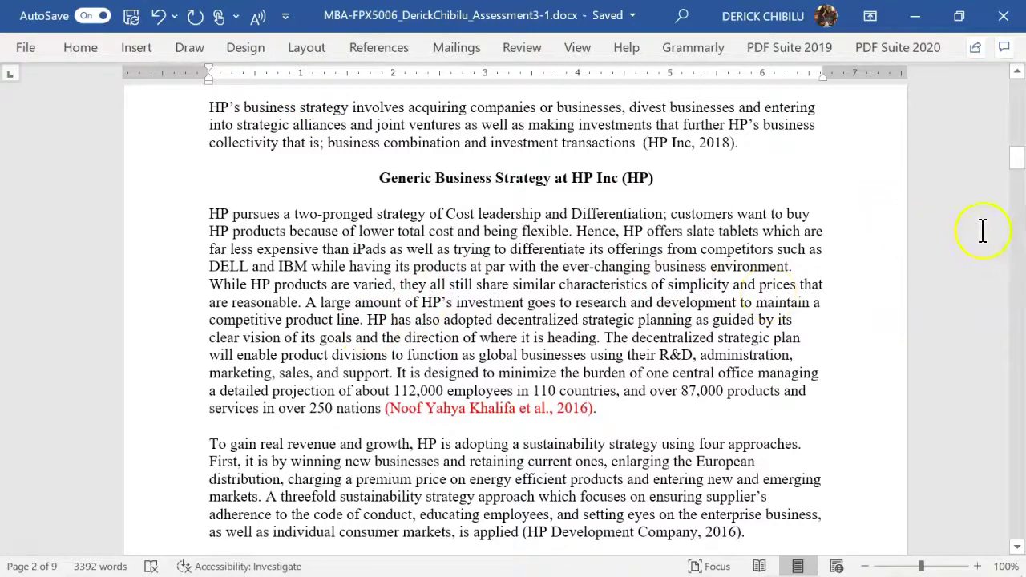
mouse_move(1017, 172)
mouse_down()
mouse_move(1019, 90)
mouse_move(1019, 161)
mouse_up()
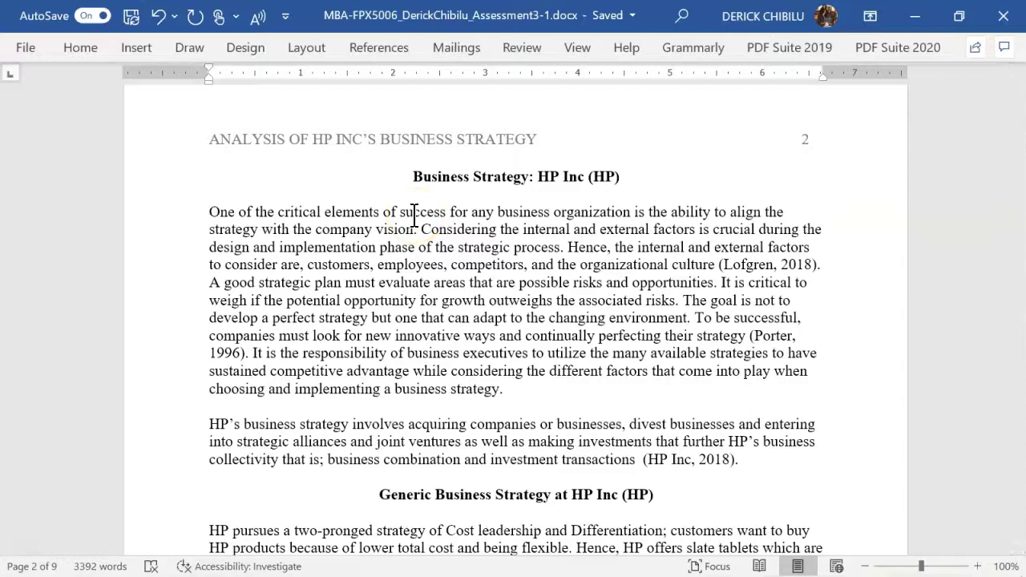
click(492, 175)
click(500, 165)
click(460, 204)
drag(1018, 142, 1019, 226)
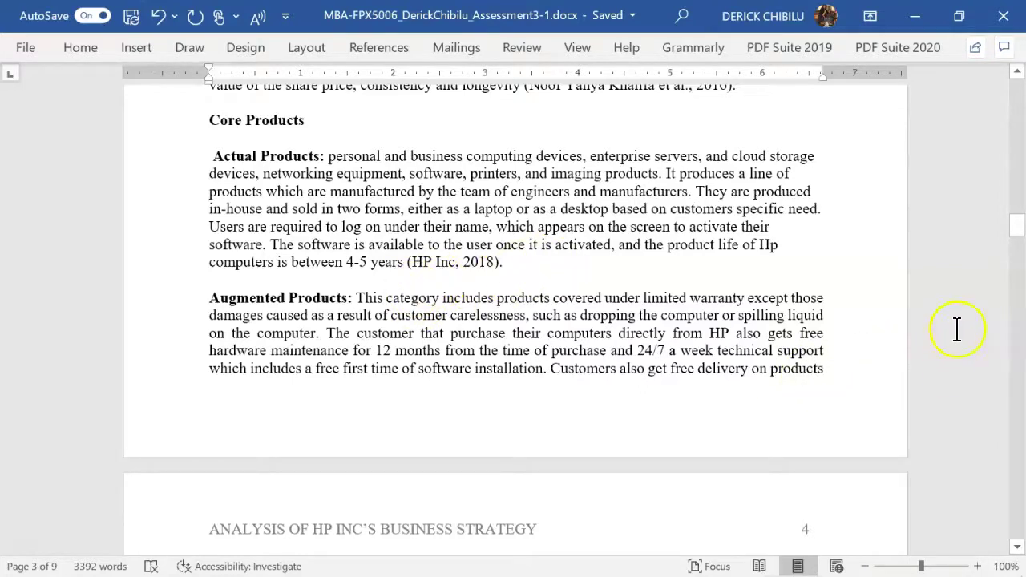
drag(1019, 228, 1020, 255)
drag(1021, 264, 1022, 260)
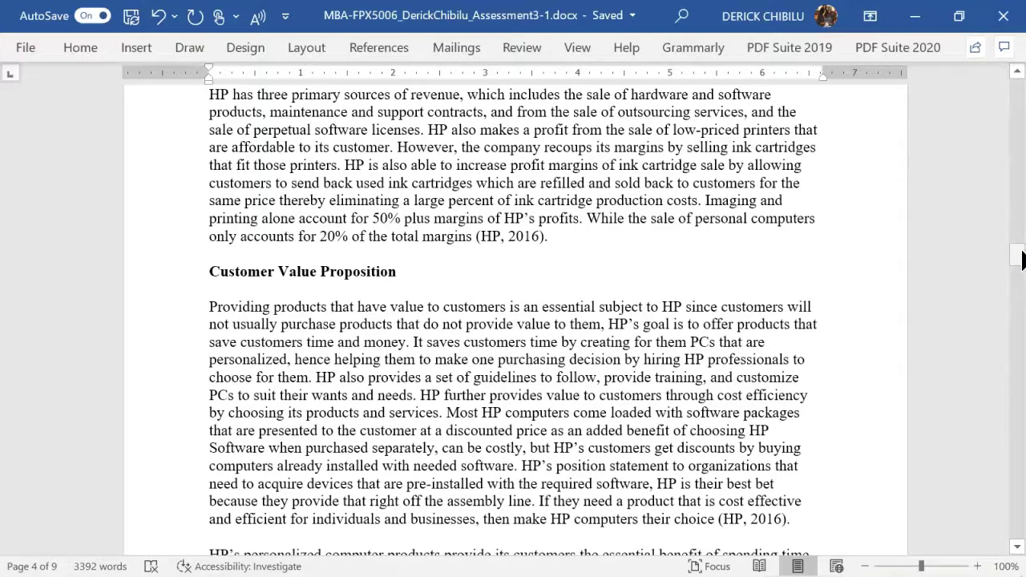
drag(1021, 258, 998, 100)
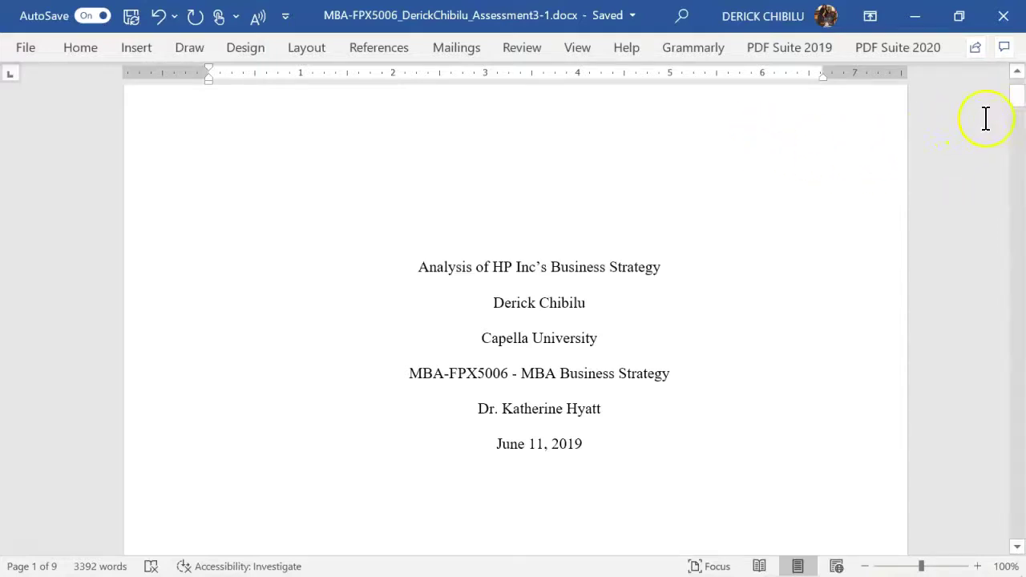
Step: Run the Grammarly check from the Generic Business Strategy section on page 2 and examine its suggestions for "HP" and "which are"
drag(1019, 101, 1017, 158)
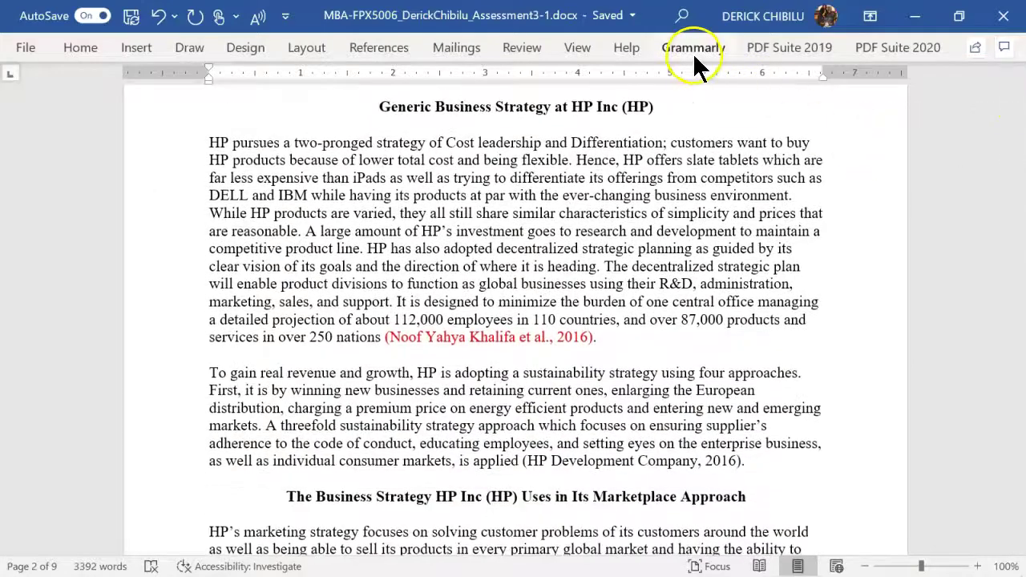
click(692, 49)
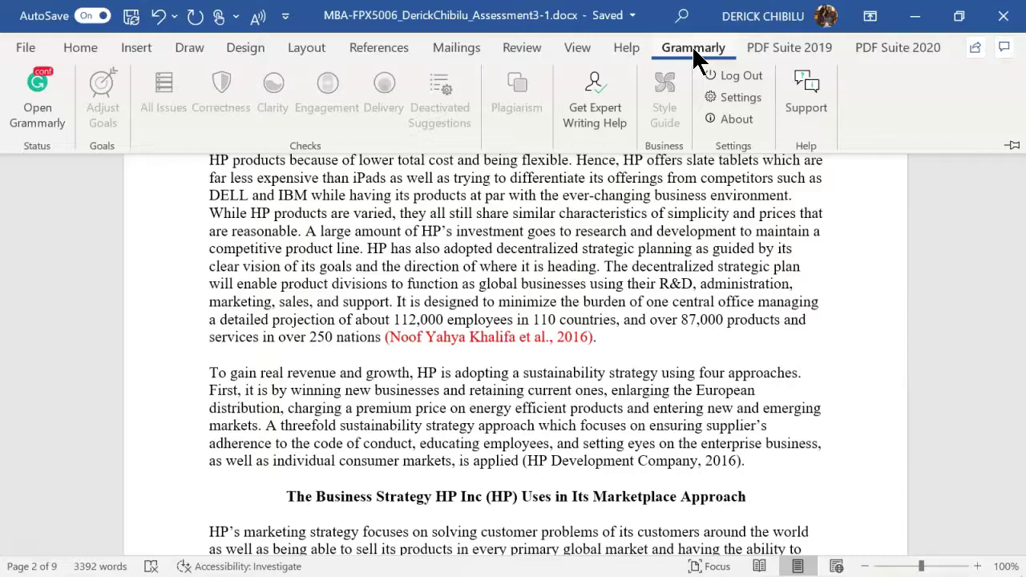
click(35, 106)
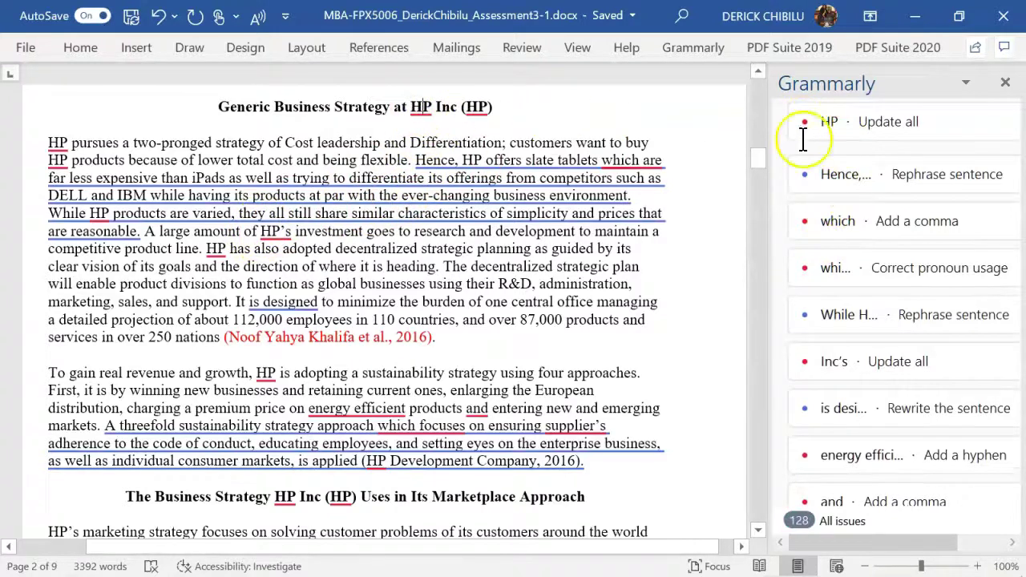
click(826, 130)
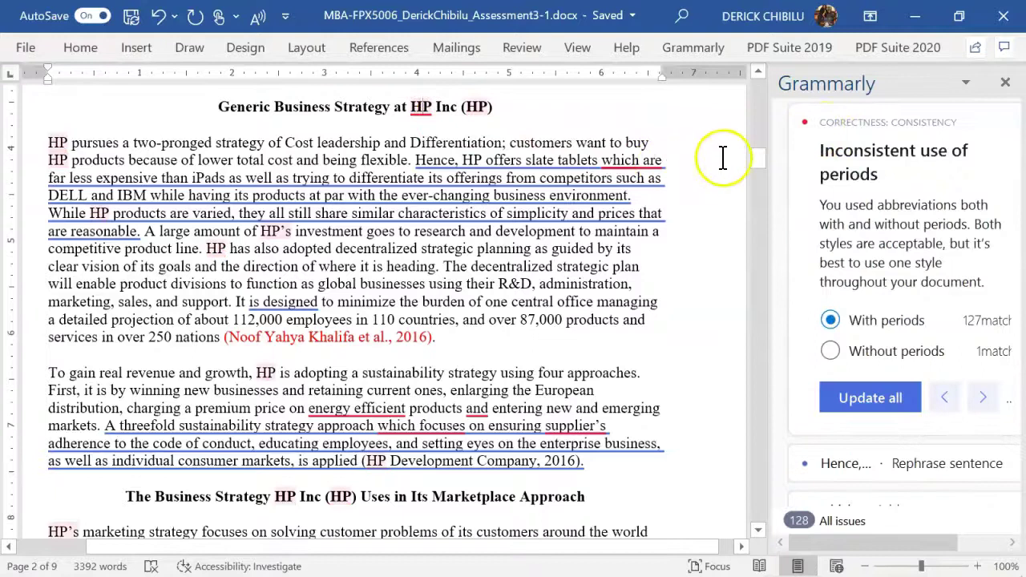
click(626, 162)
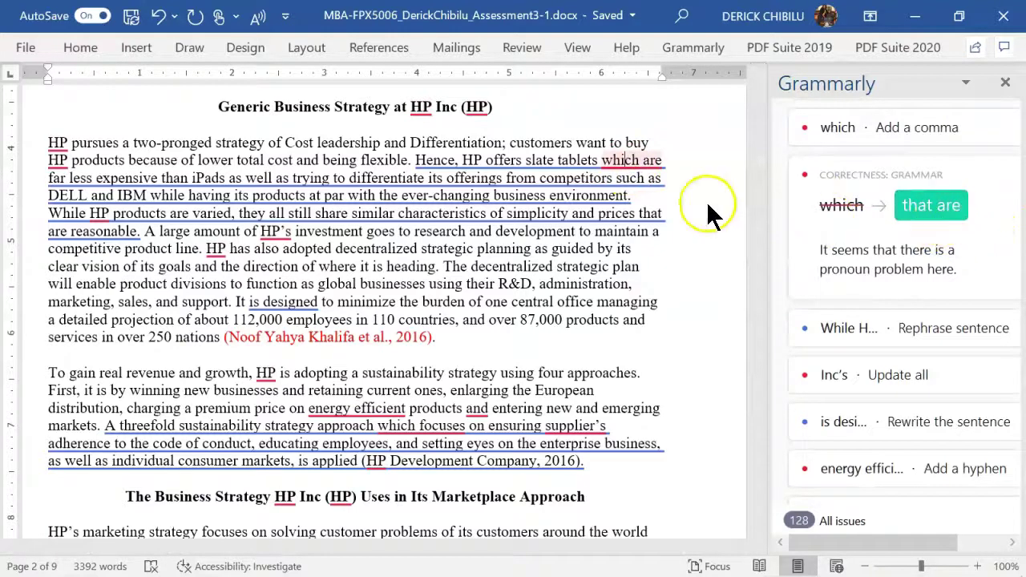
Step: Accept "that are" in place of "which are" in the slate tablets sentence, and view the rephrasing suggestion for the "While HP products are varied" sentence
click(929, 210)
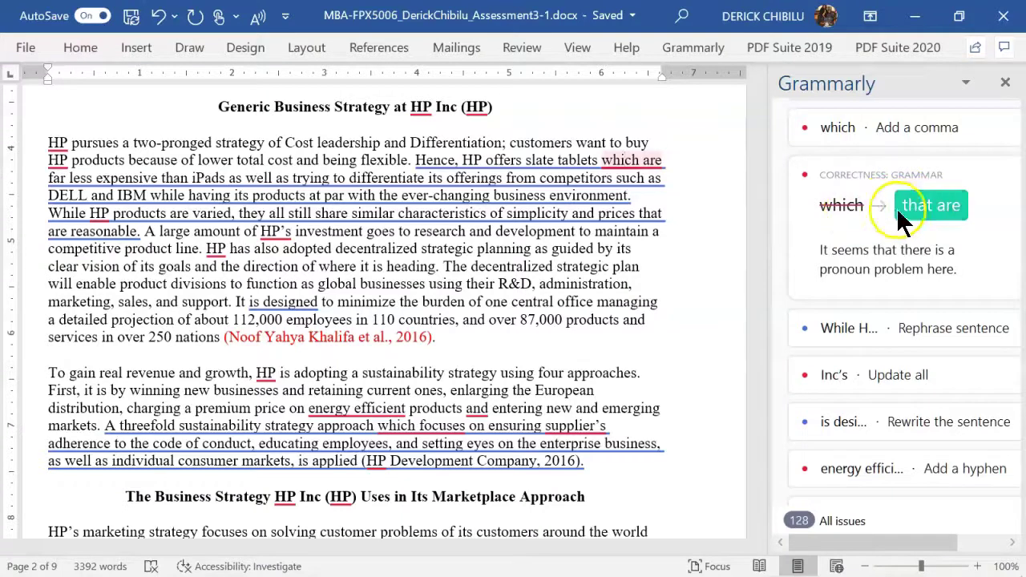
click(622, 161)
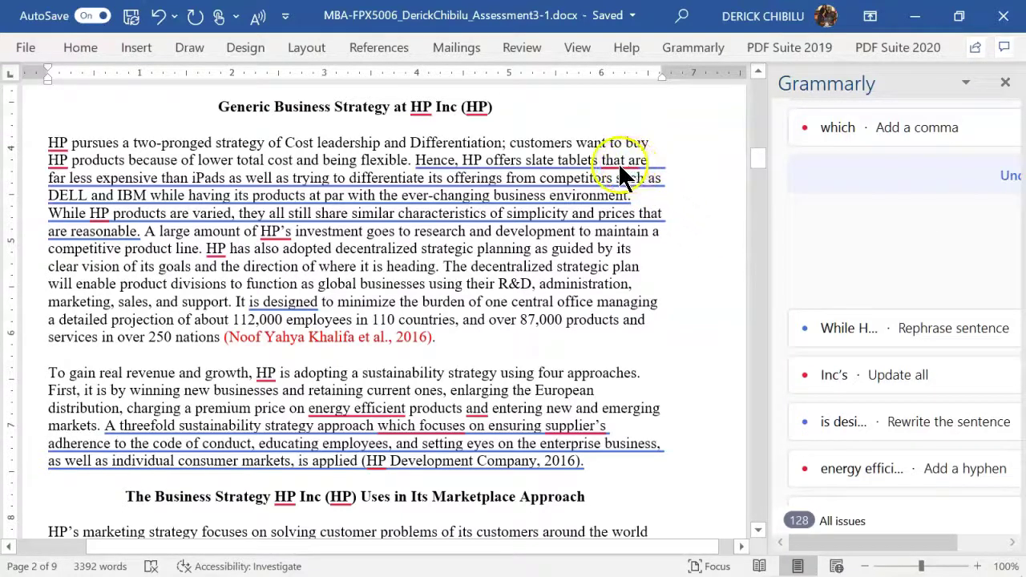
click(621, 163)
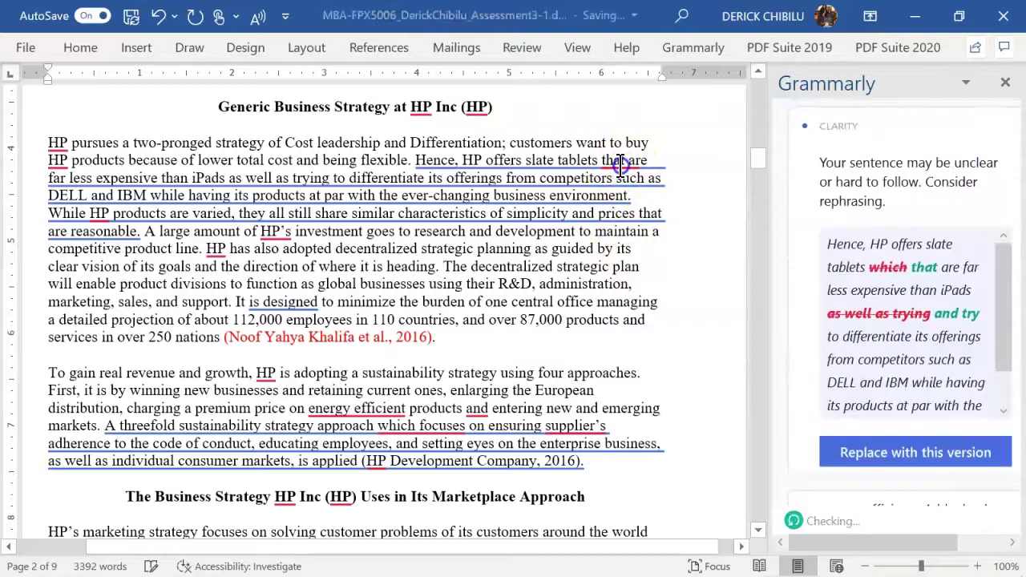
click(928, 282)
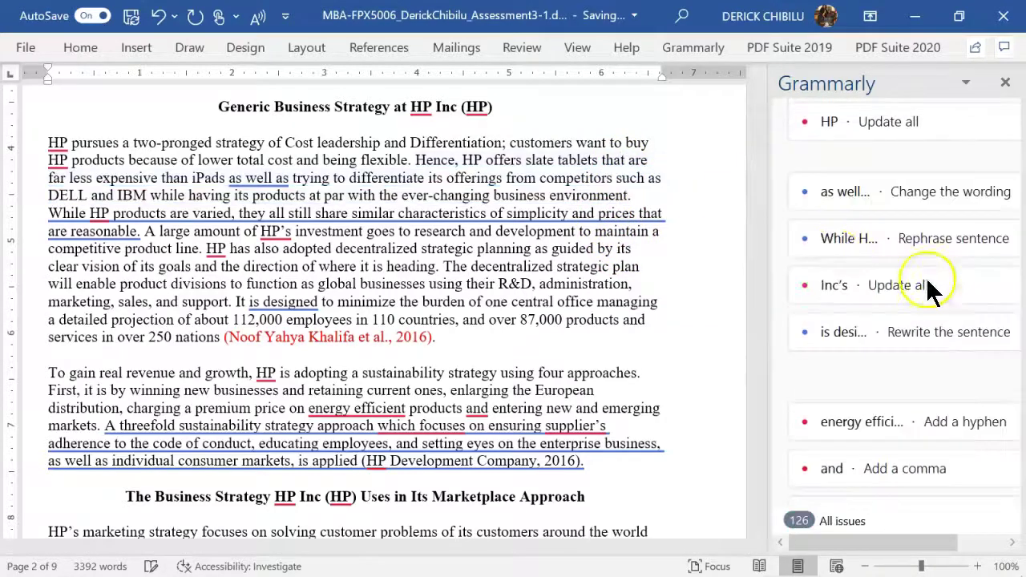
click(435, 214)
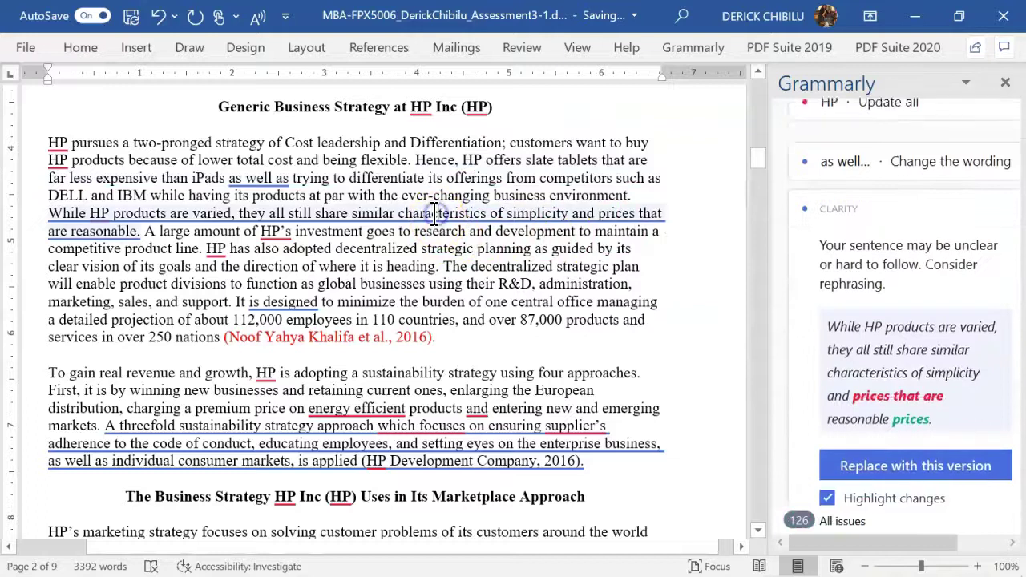
click(422, 143)
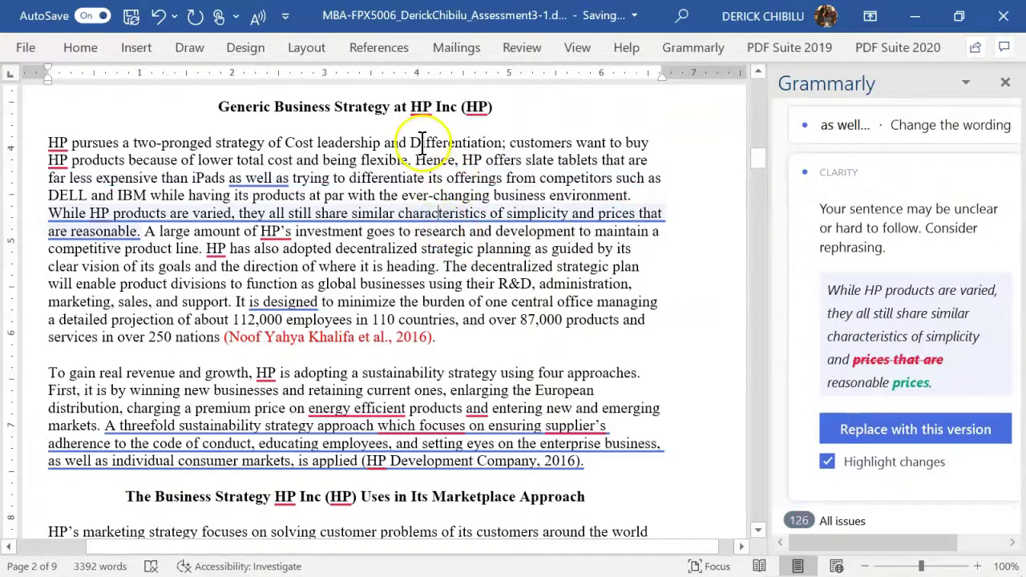
Step: Run Grammarly's plagiarism check on the paper
click(695, 50)
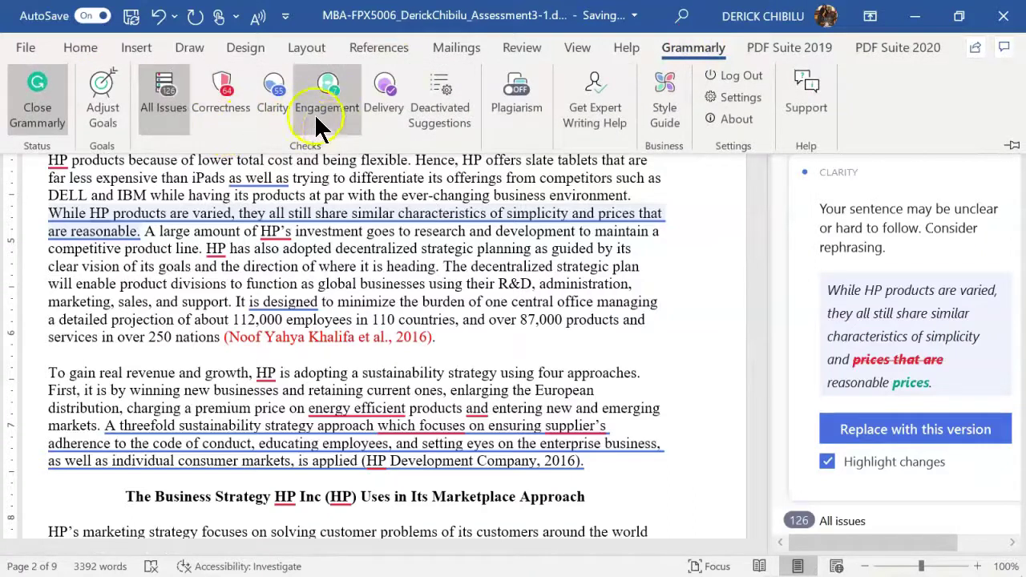
click(517, 104)
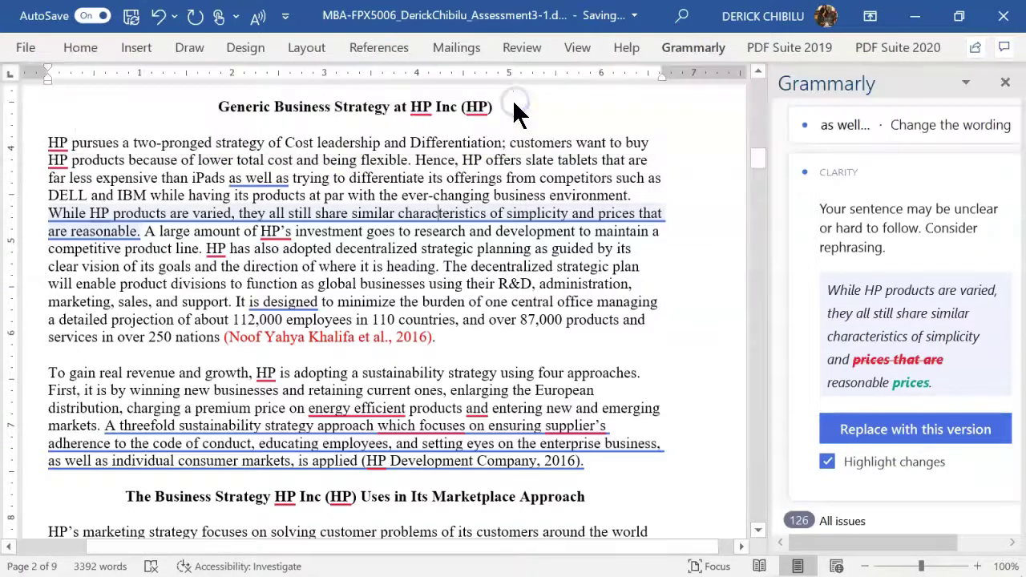
click(849, 463)
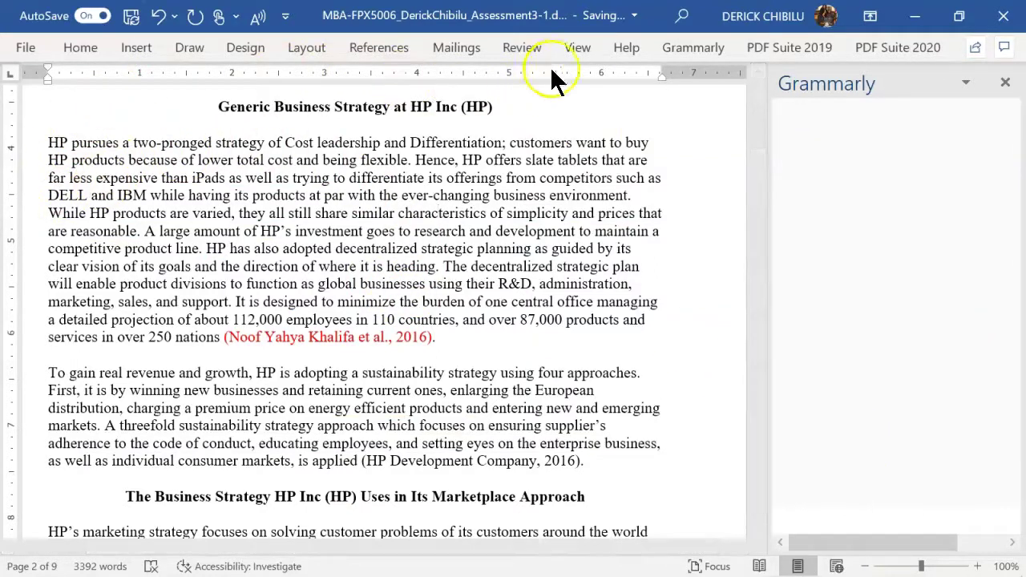
click(682, 50)
click(588, 160)
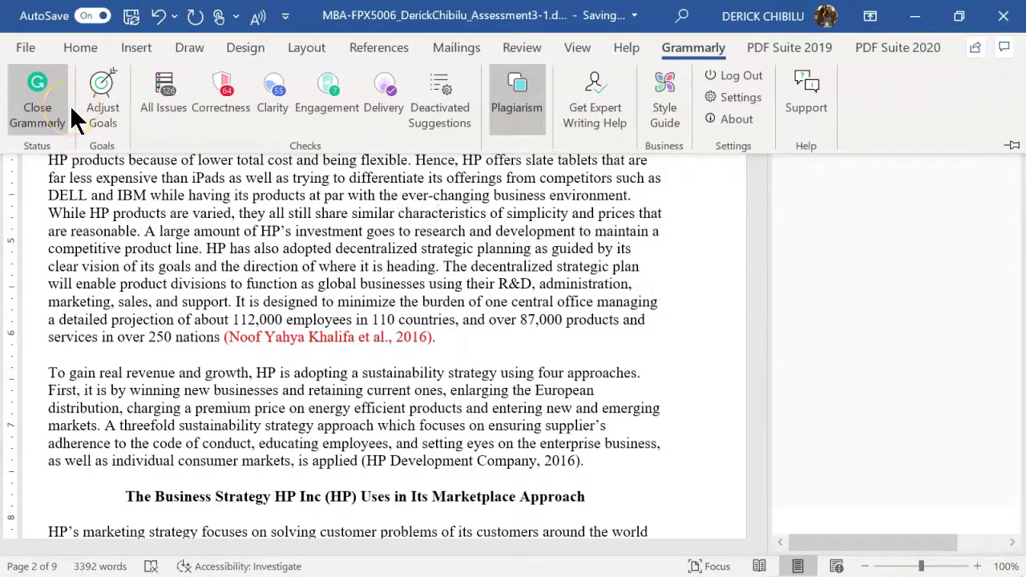
Step: Show Grammarly's Clarity issues and examine the suggestions for the "While HP products are varied" sentence and "is designed"
click(298, 116)
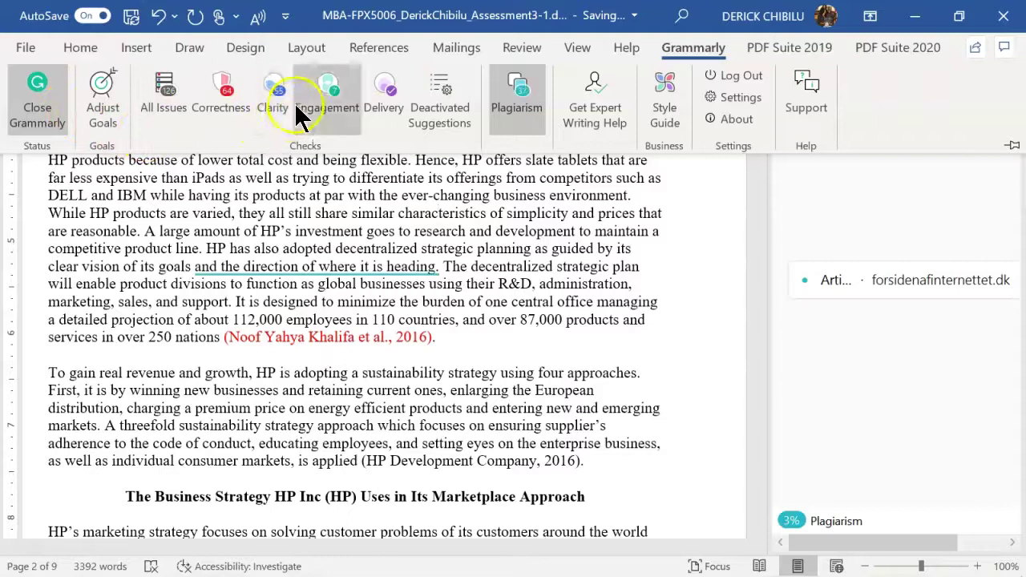
click(467, 231)
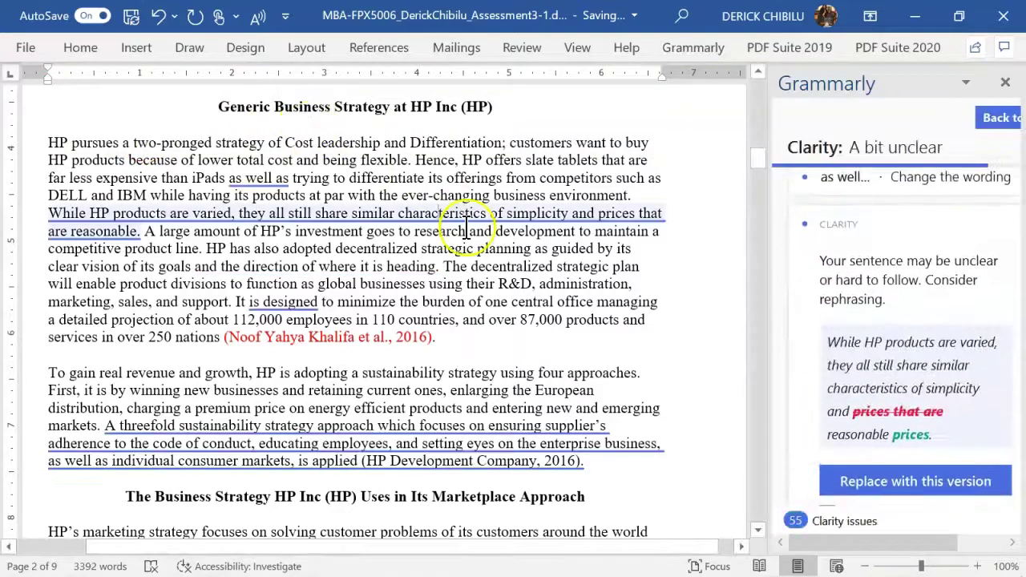
click(290, 302)
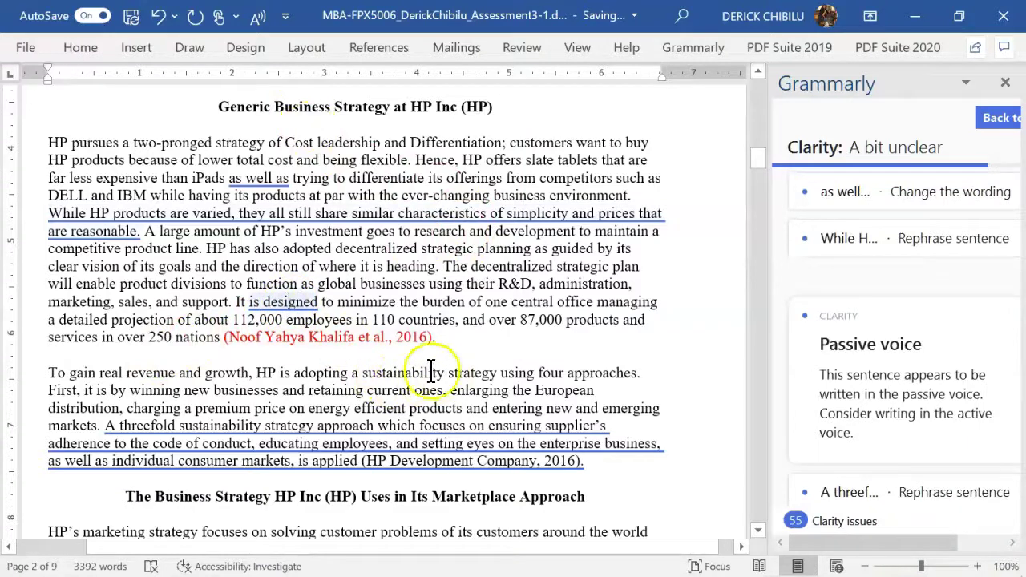
Step: Remove the unnecessary "and" before "cloud storage" in the Actual Products paragraph using Grammarly's suggestion, and close Grammarly
click(758, 159)
drag(758, 159, 765, 207)
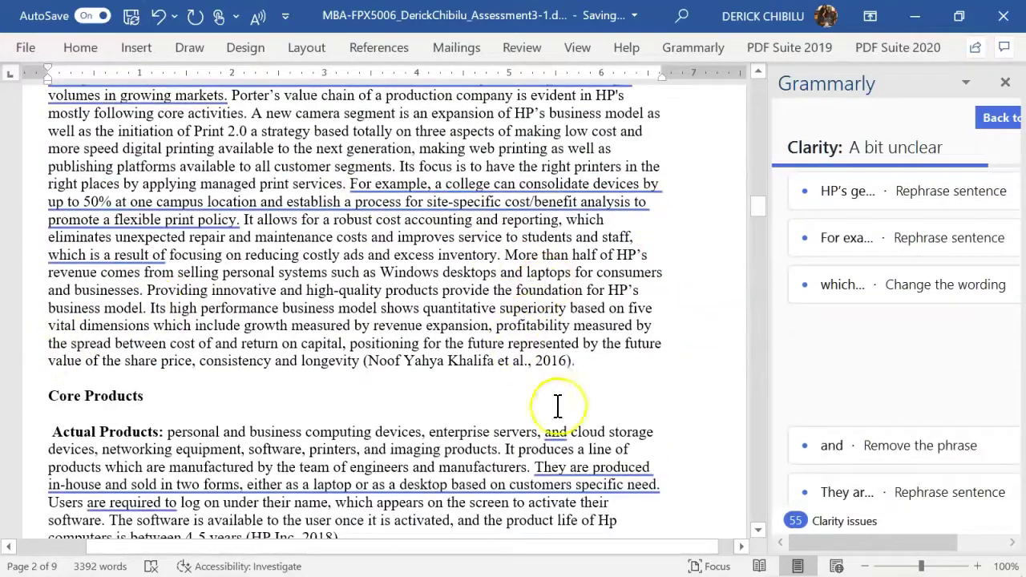
click(558, 439)
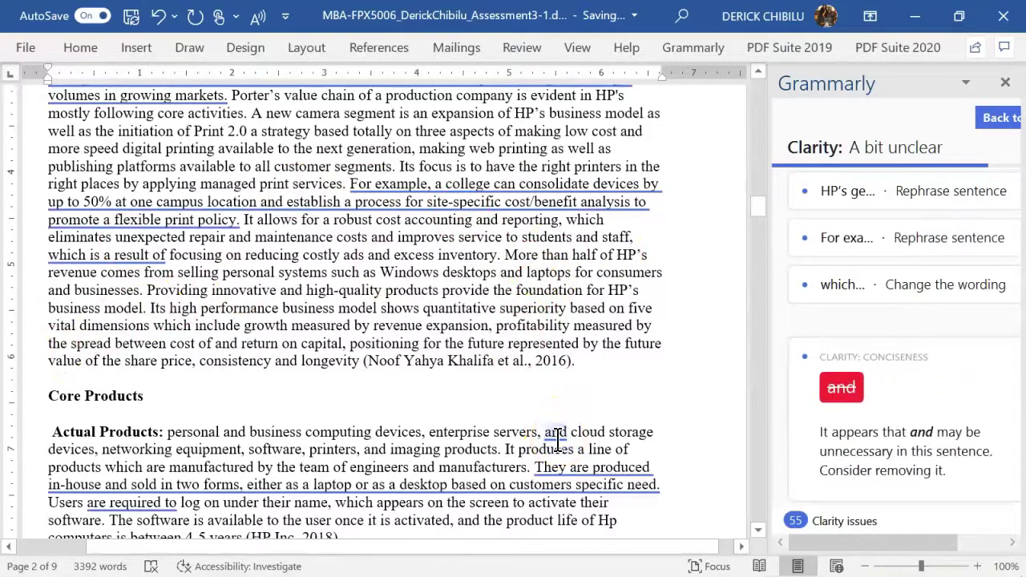
click(841, 387)
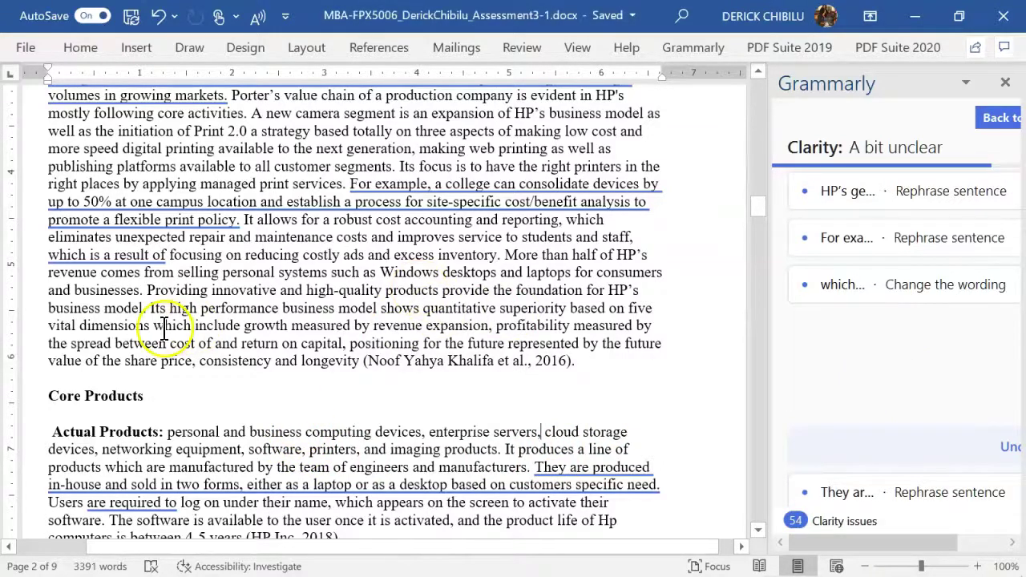
click(1004, 83)
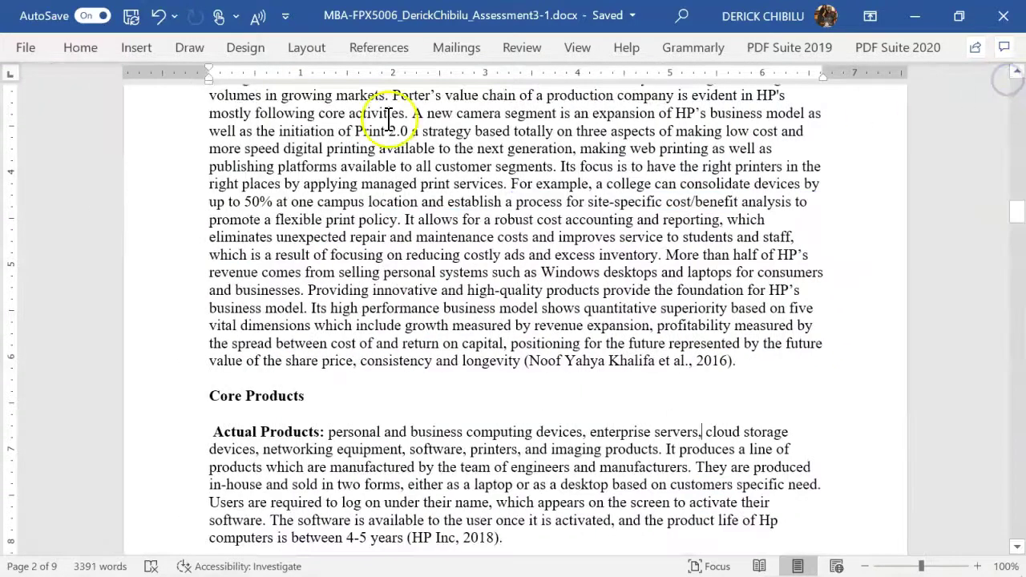
Step: Run Word's built-in Editor check on the paper and look through its Corrections and Refinements categories
click(691, 50)
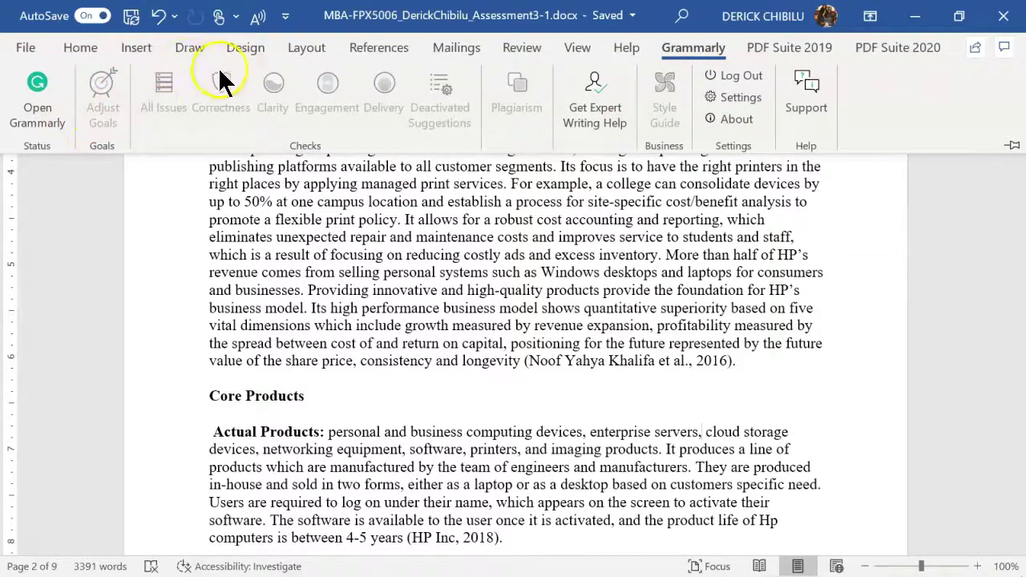
click(78, 48)
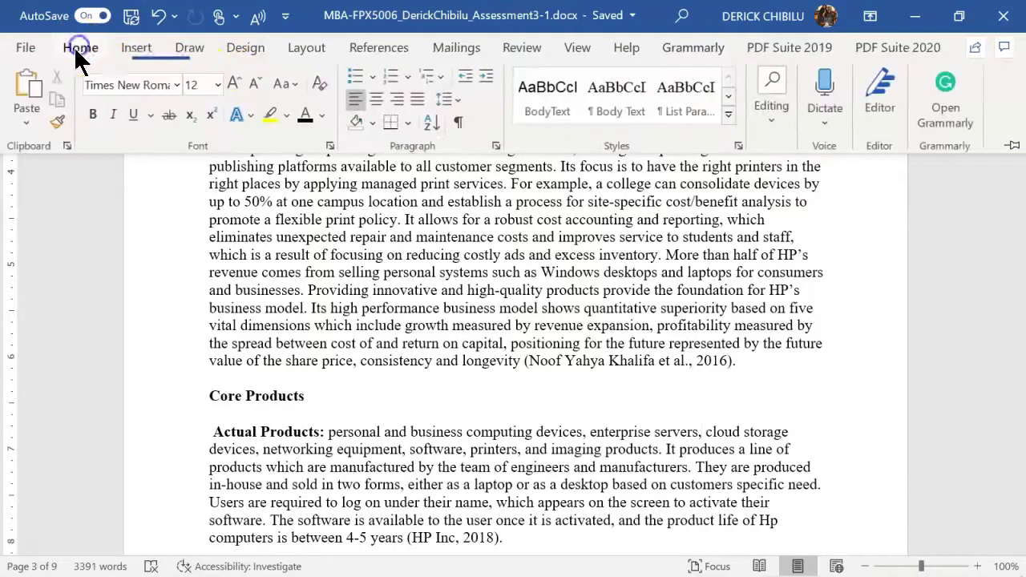
click(515, 50)
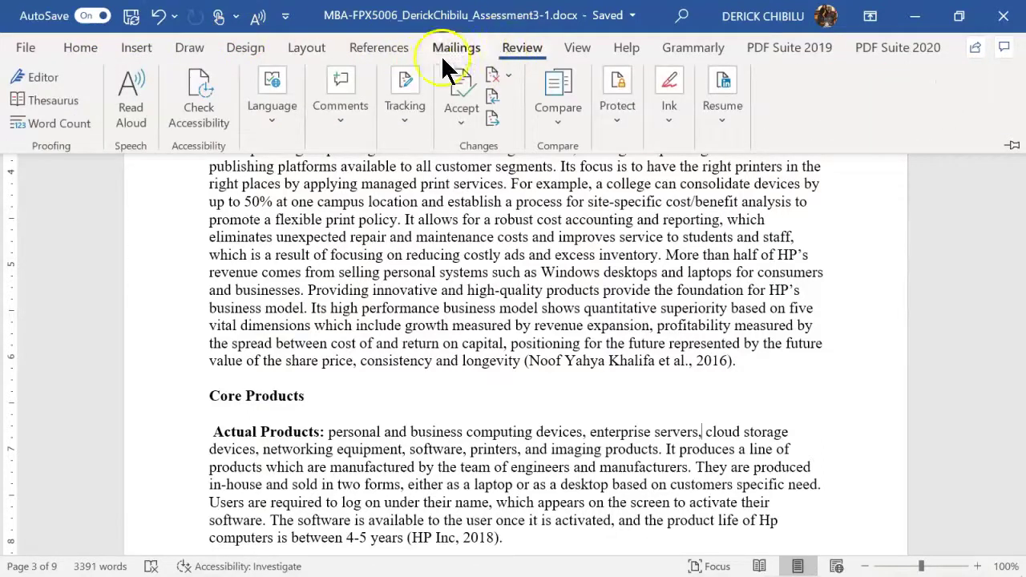
click(43, 77)
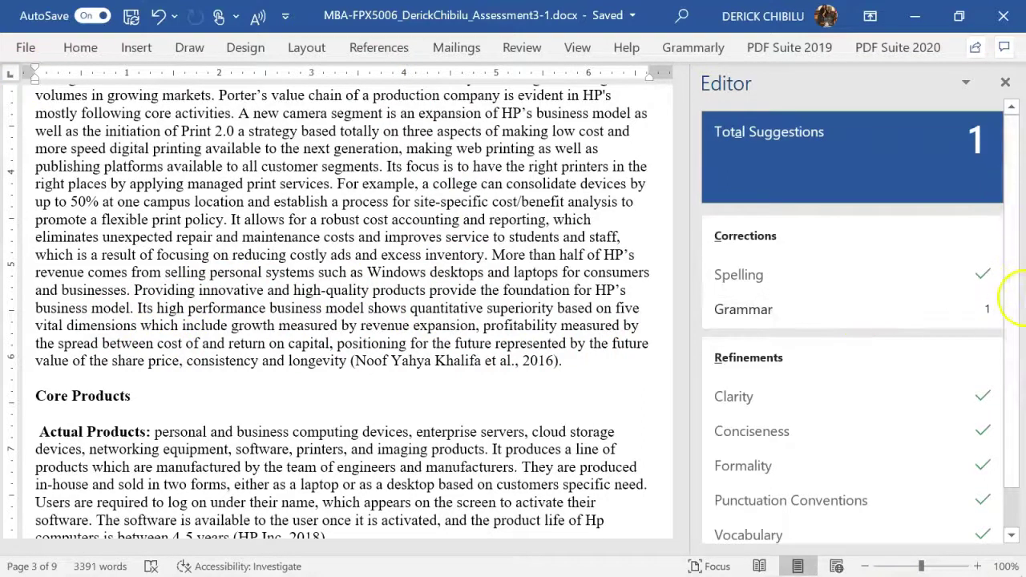
drag(1016, 355, 1020, 413)
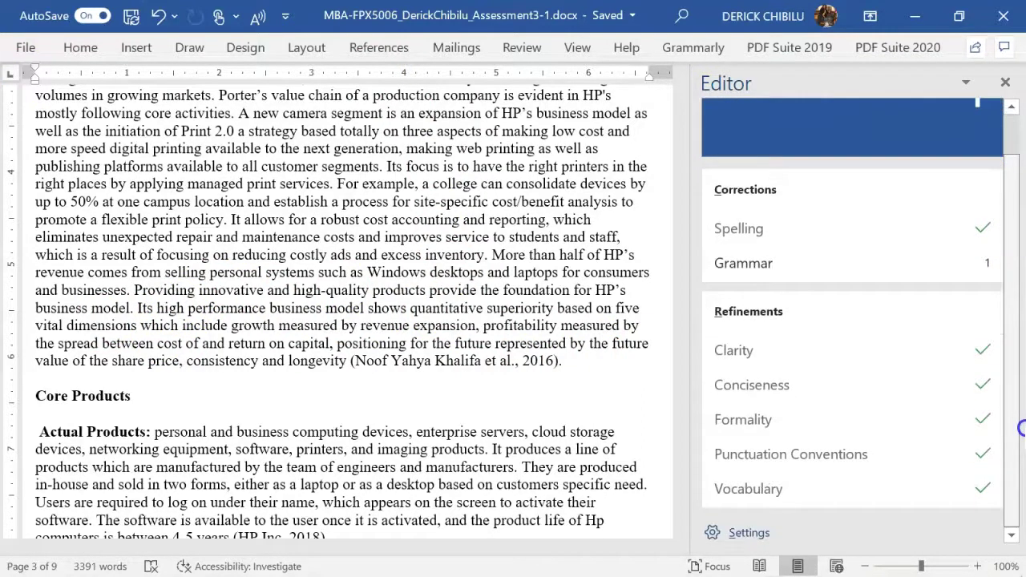
Step: Apply the Editor's grammar suggestion "as" in place of "as;" in the global expansion disadvantages sentence on page 6, and close the Editor
click(774, 266)
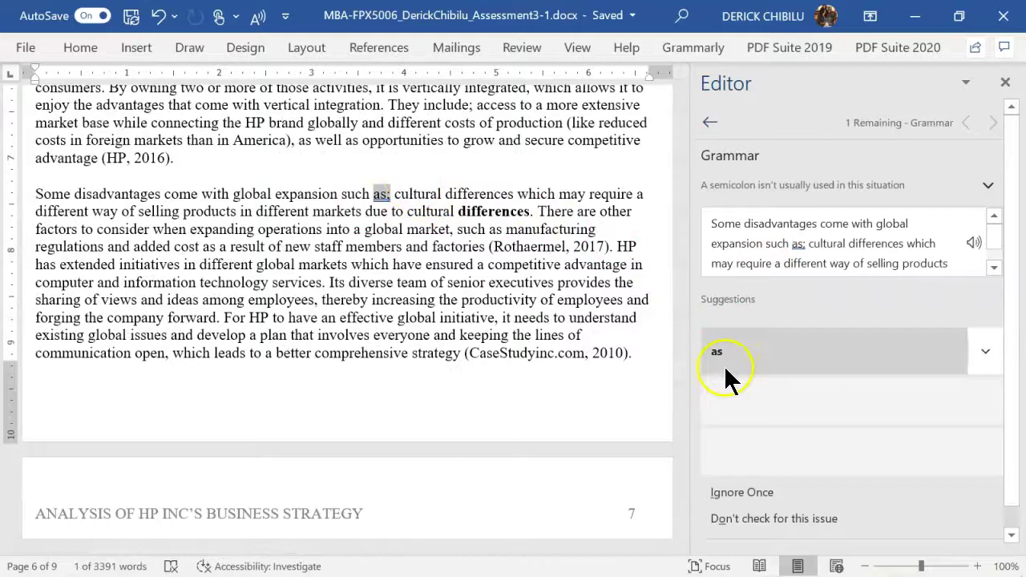
click(716, 353)
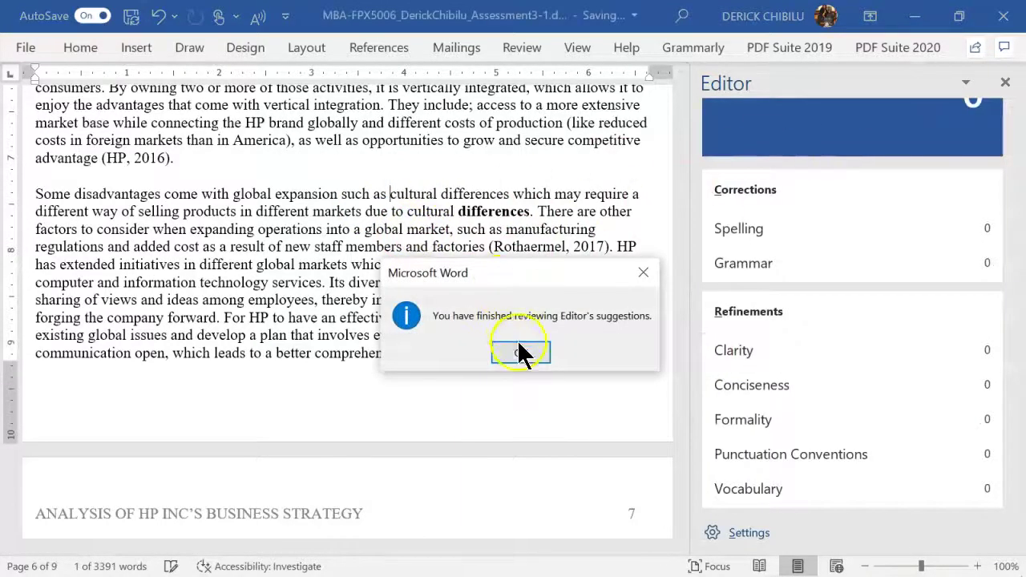
click(519, 353)
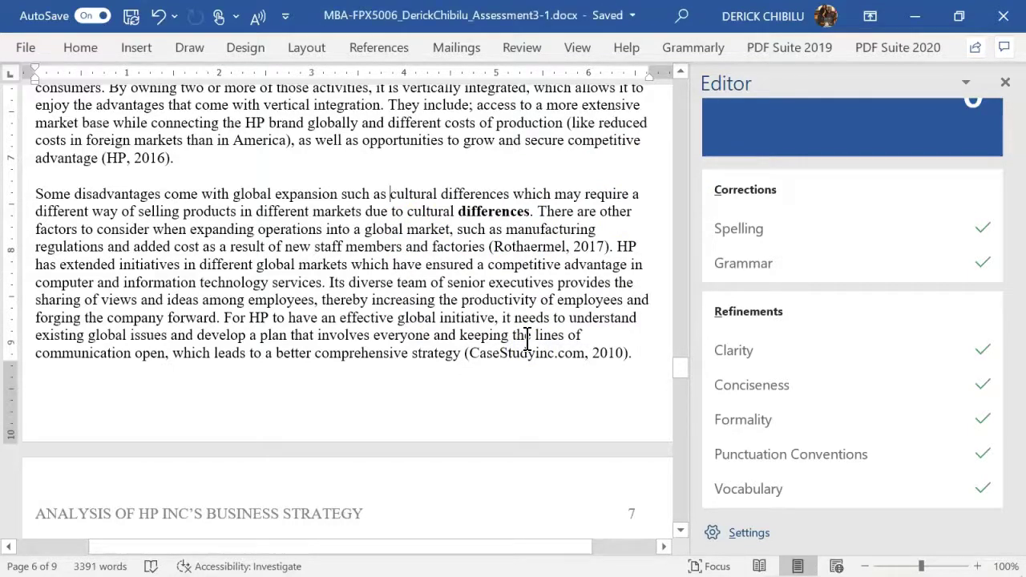
click(1005, 83)
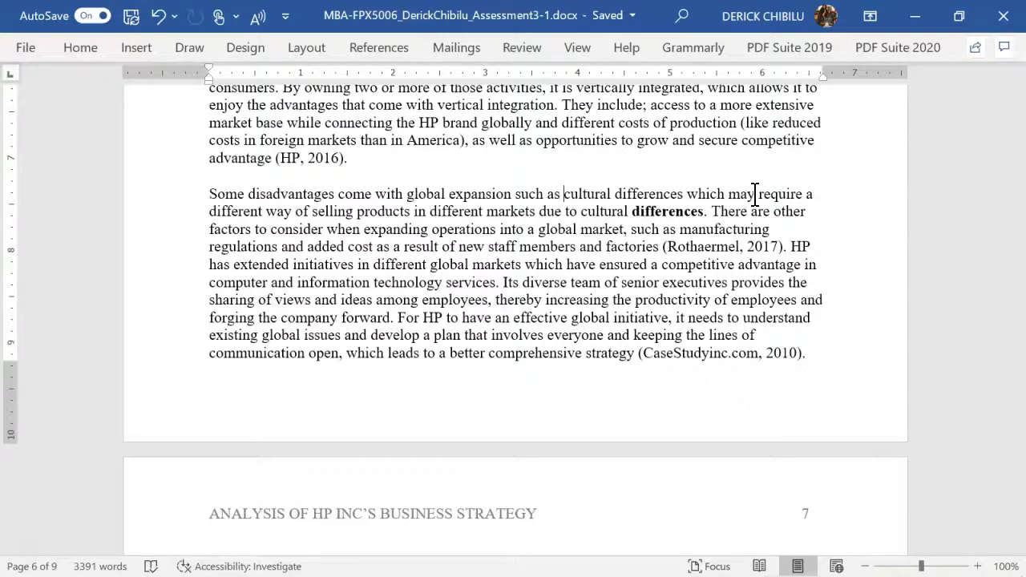
scroll(697, 232, up, 10)
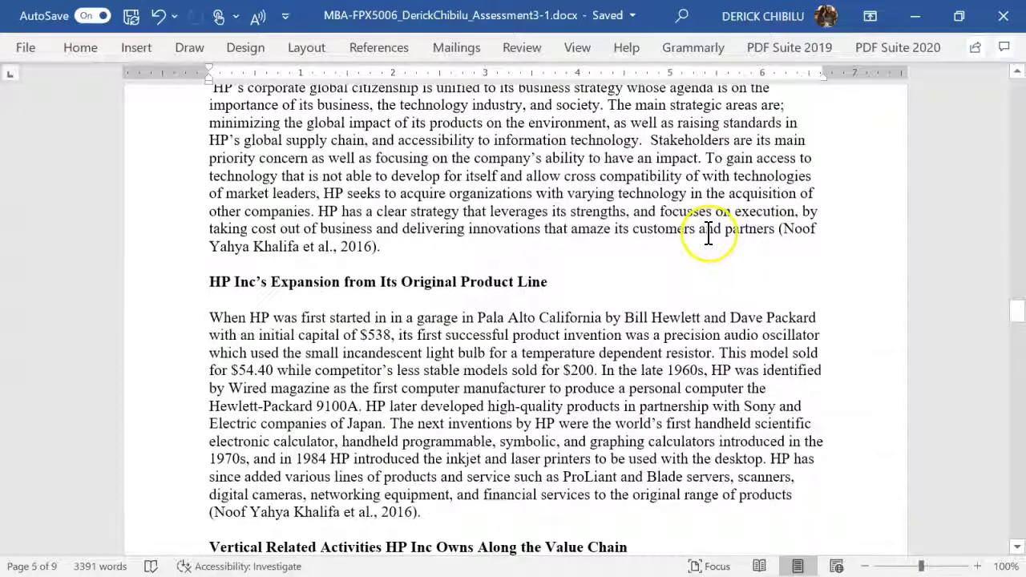
scroll(708, 234, up, 10)
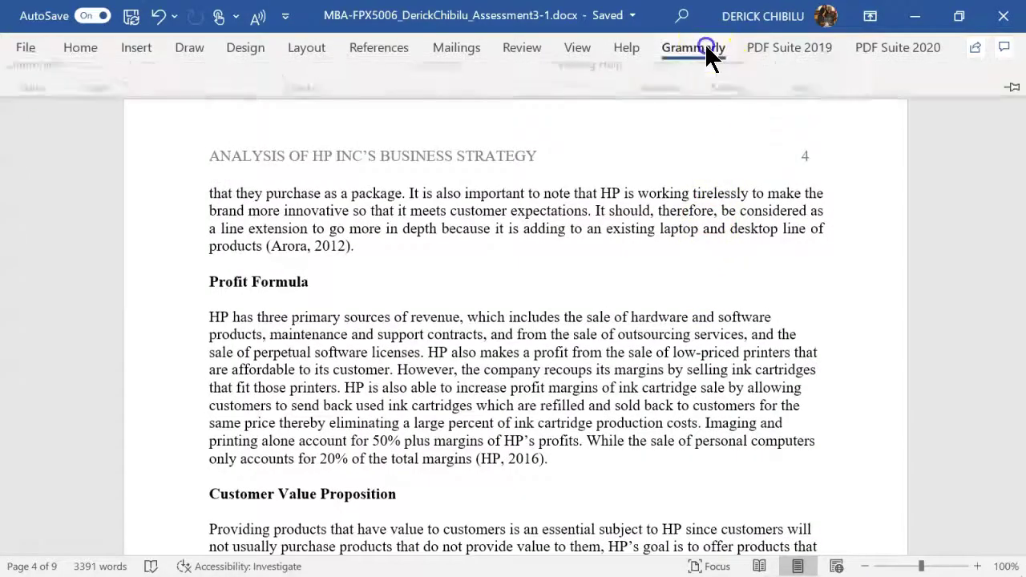
click(709, 53)
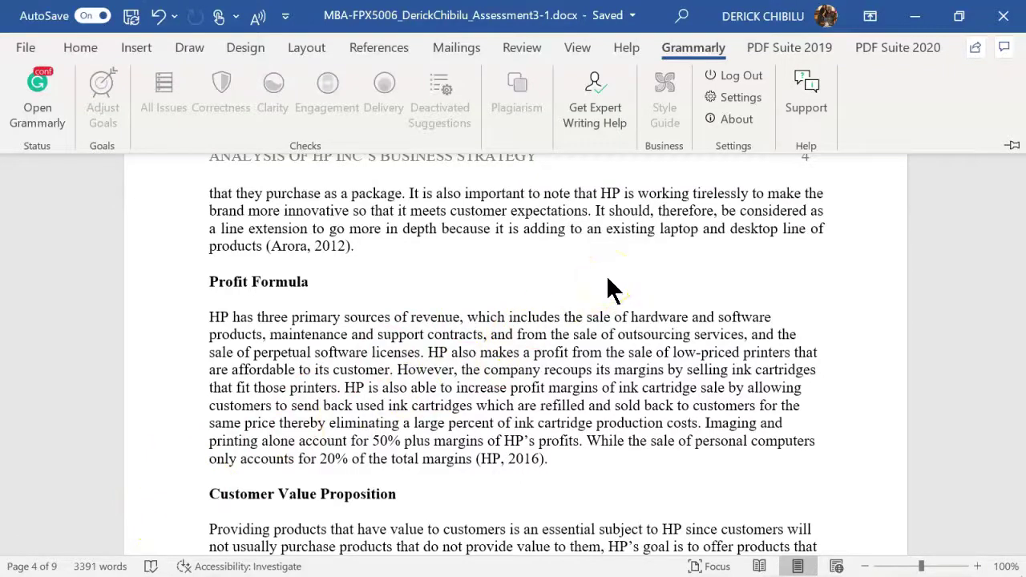
click(26, 559)
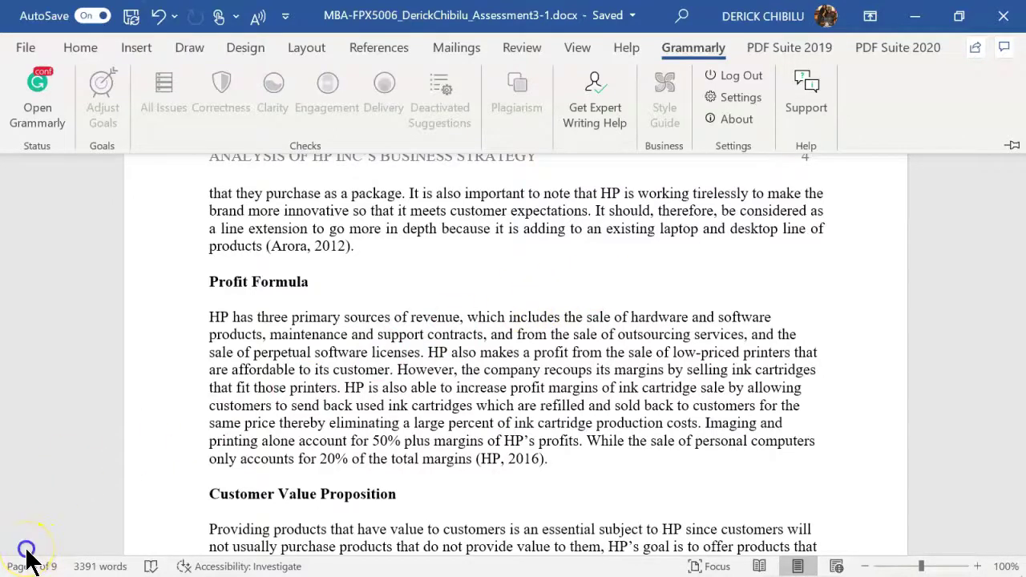